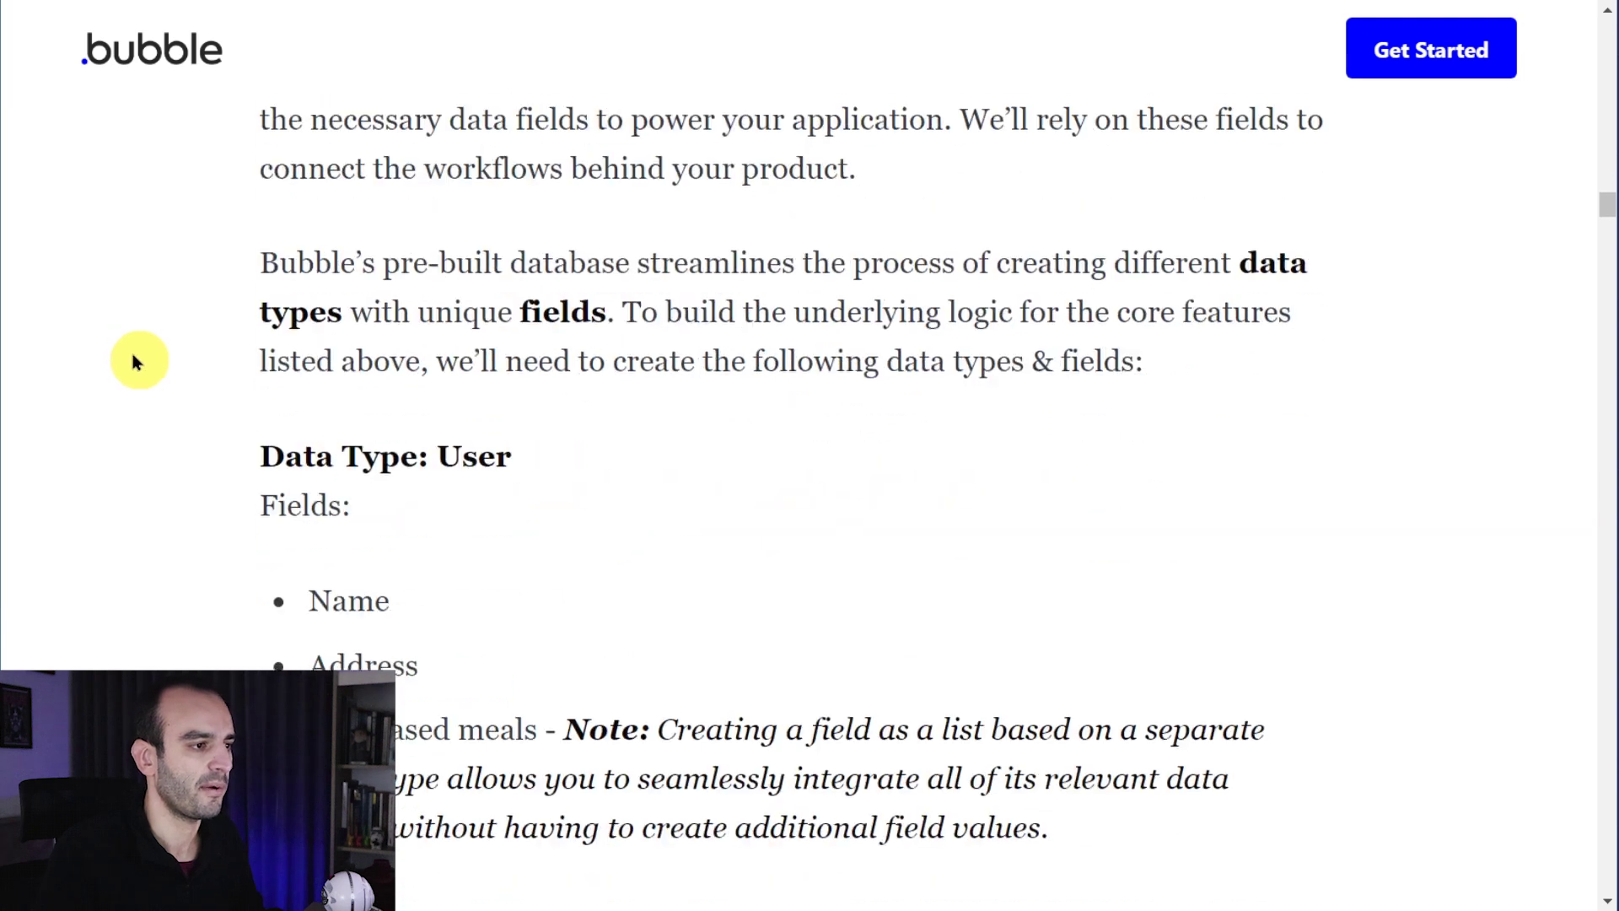
- Read the guide's section on configuring the database, including the fields listed for the User data type
left_click_drag(362, 226, 838, 191)
left_click(662, 228)
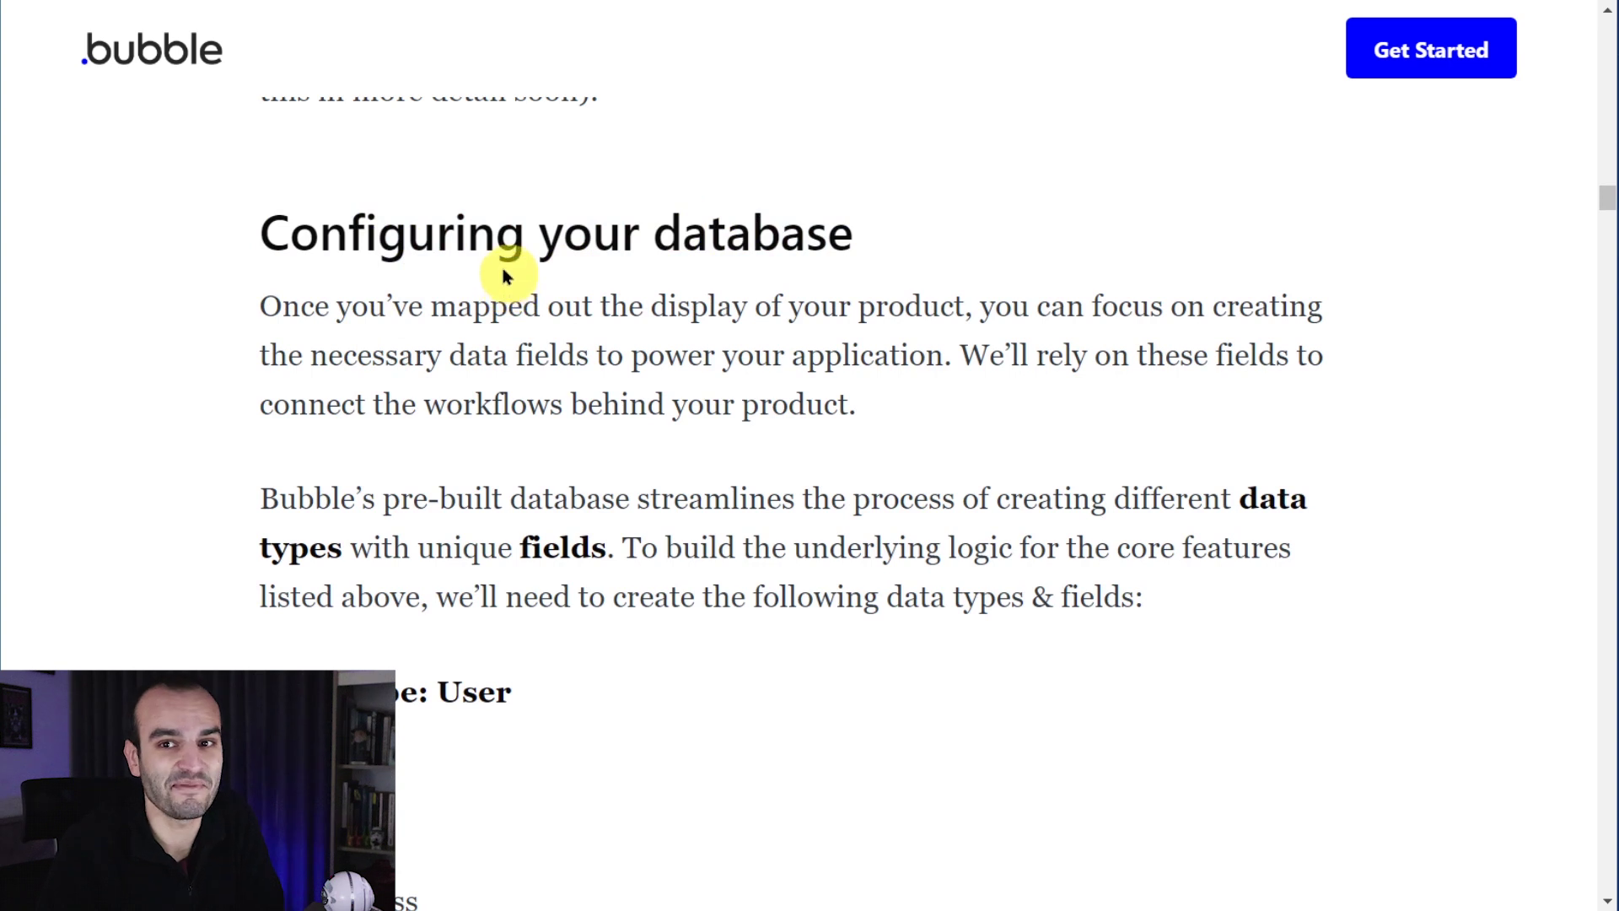
scroll(253, 346, "down", 1)
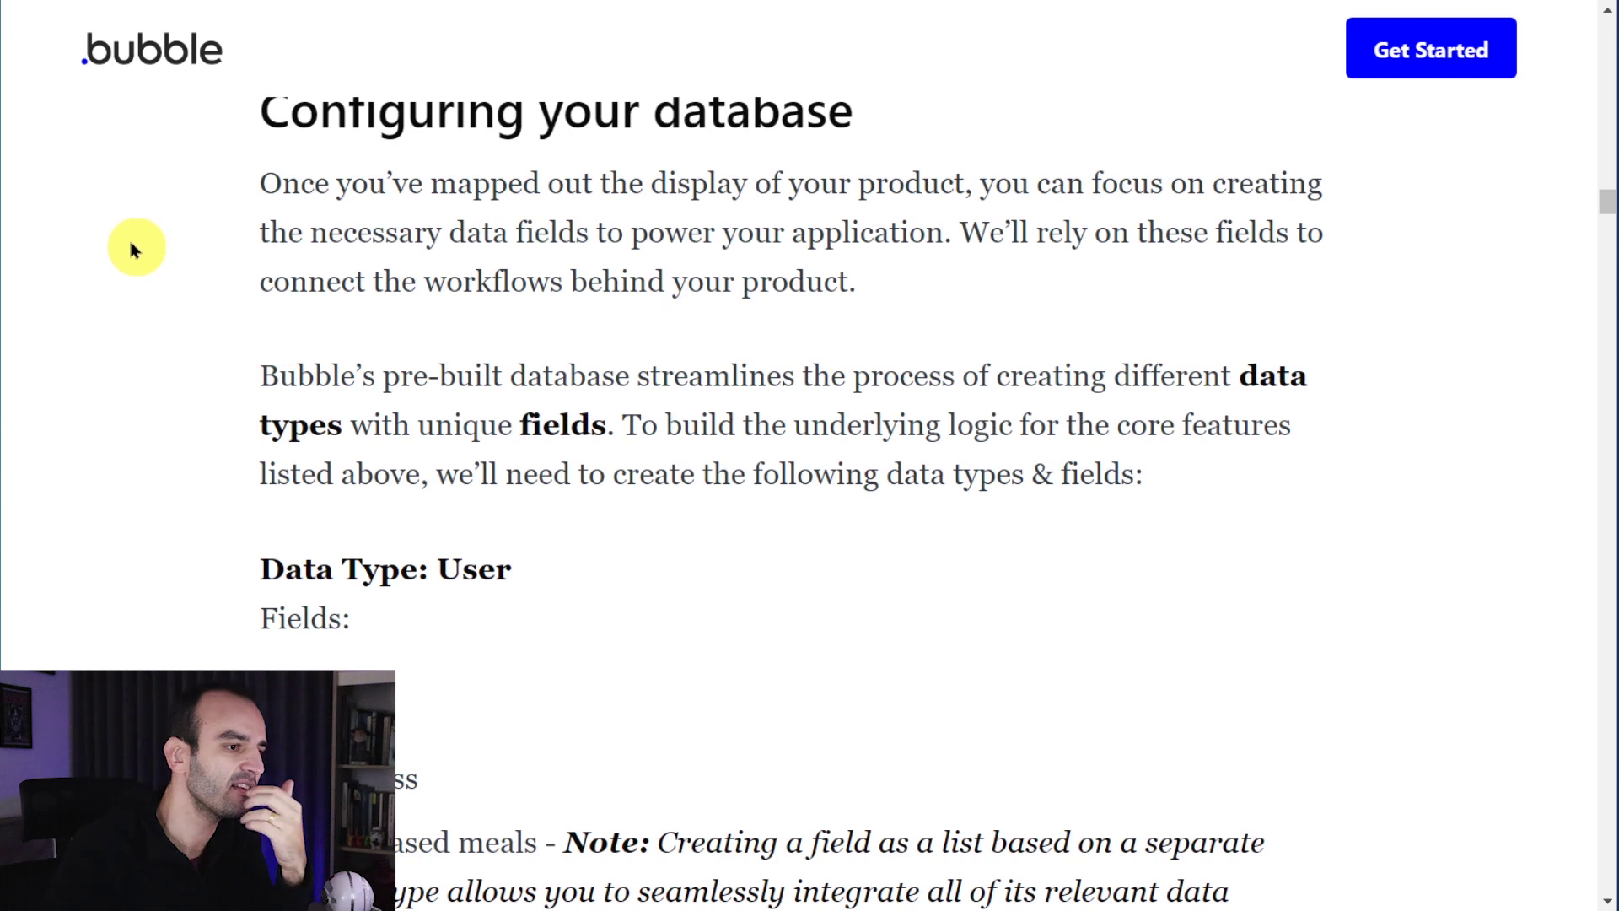
scroll(128, 263, "down", 4)
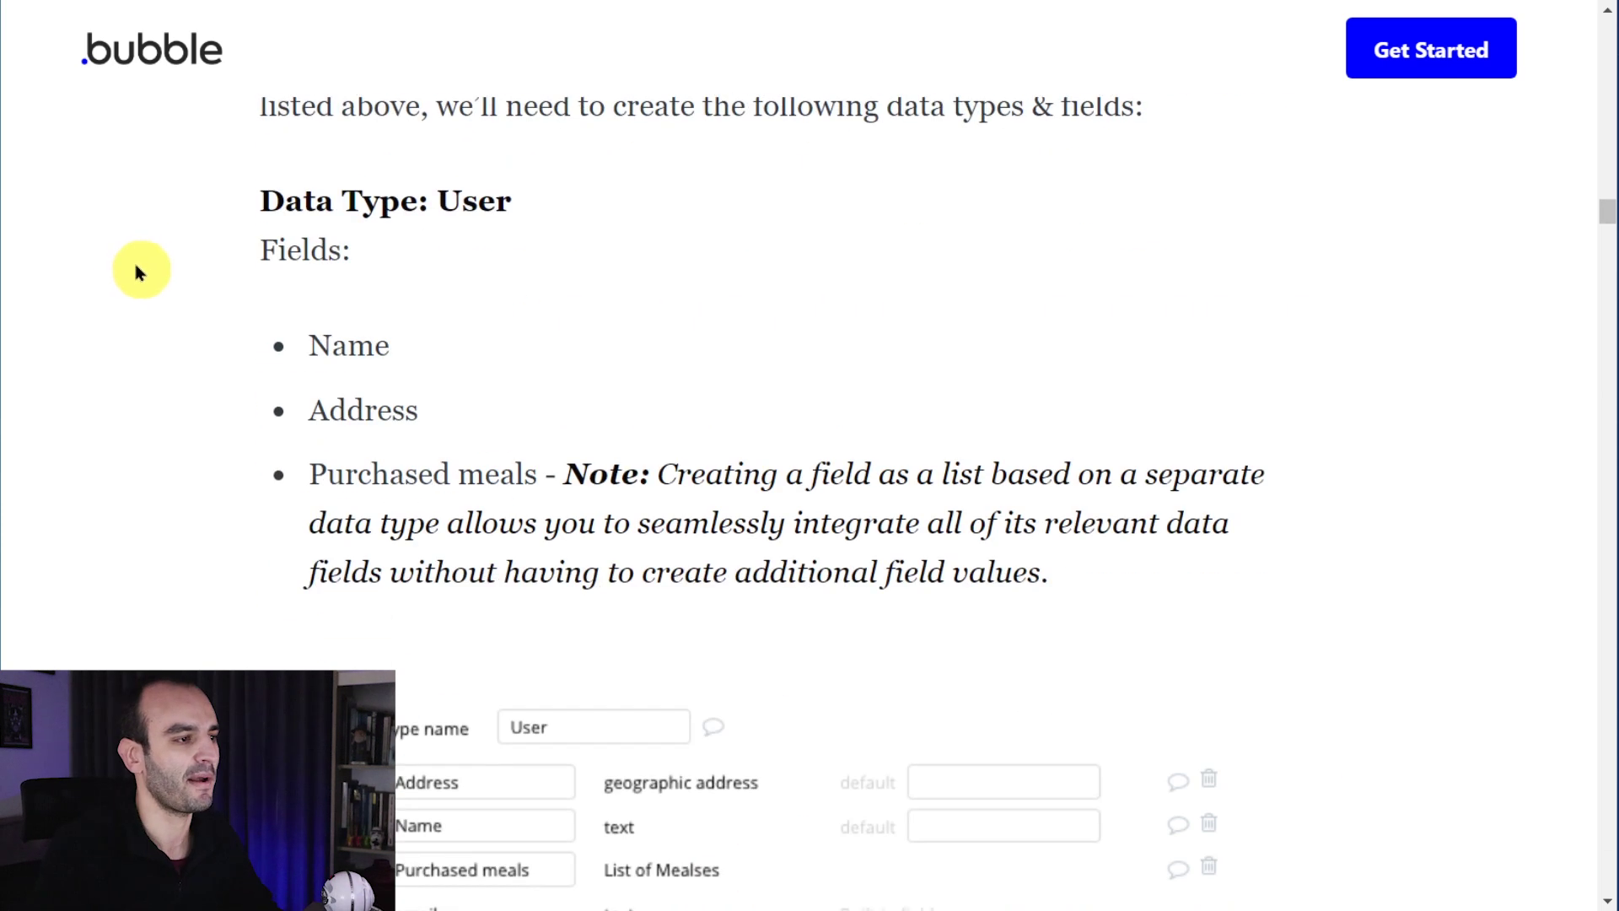
scroll(164, 290, "down", 1)
scroll(175, 289, "up", 1)
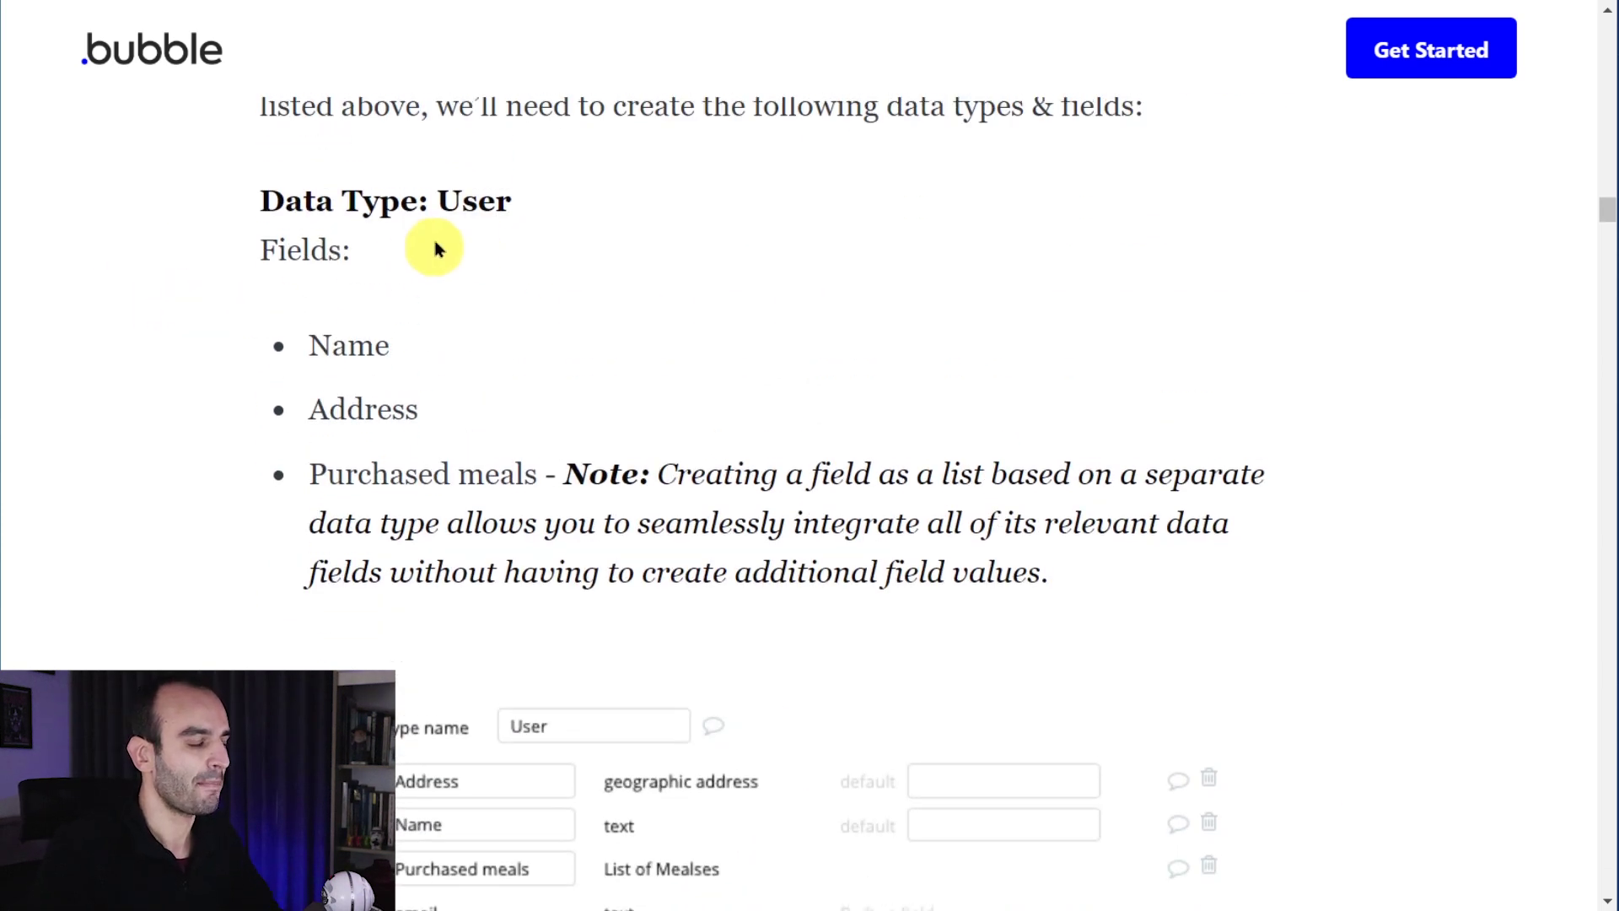
left_click_drag(285, 202, 489, 209)
left_click(489, 209)
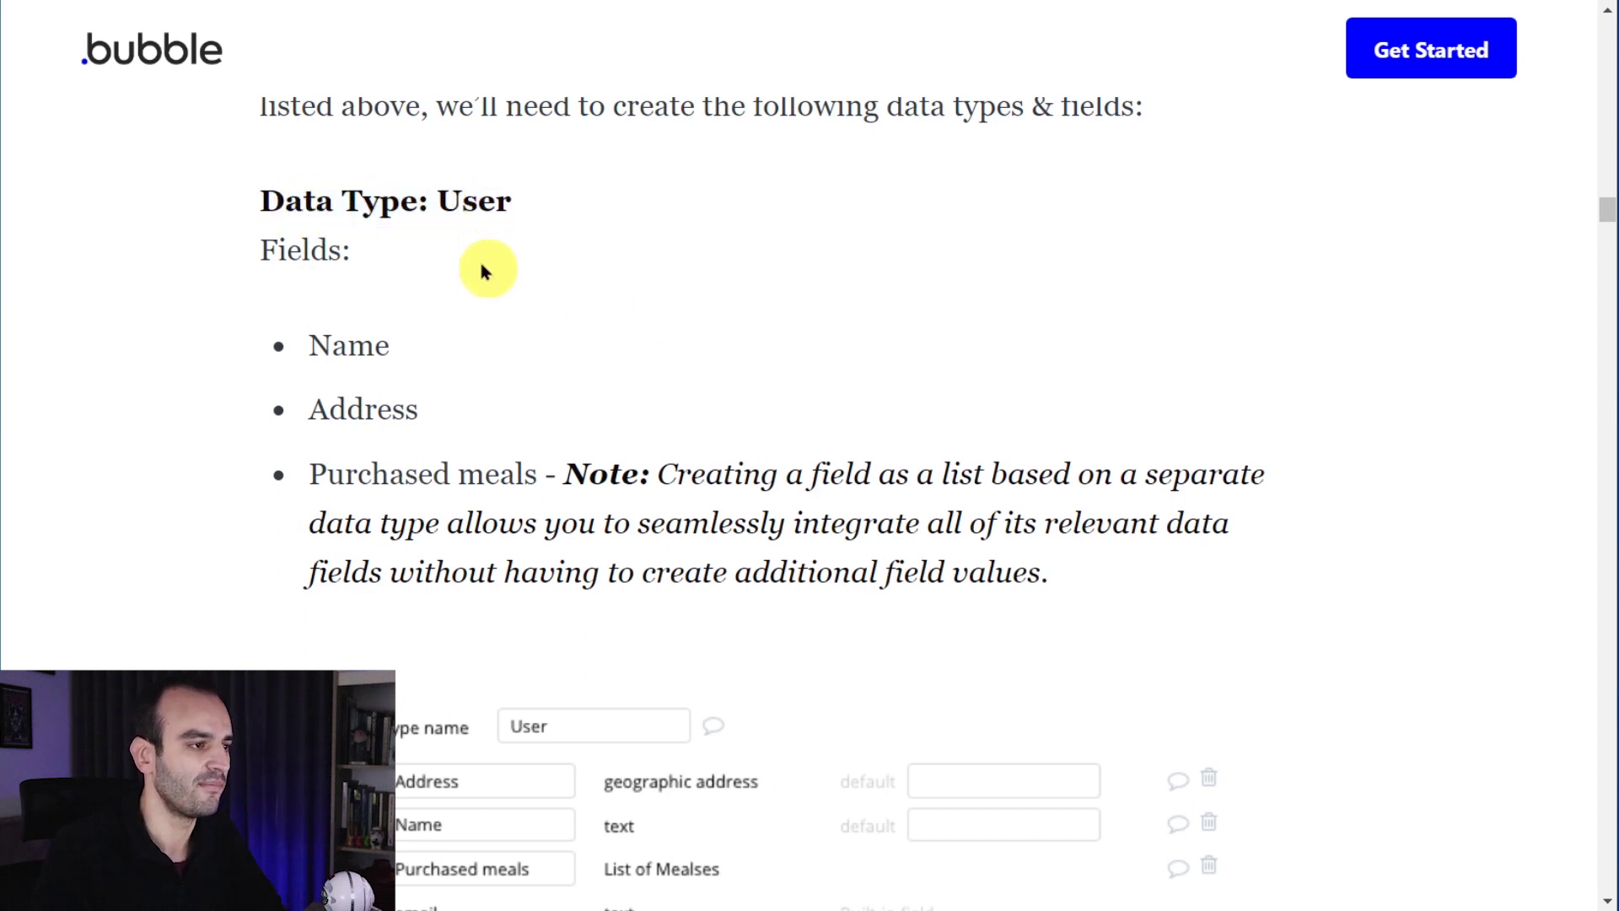
left_click_drag(343, 218, 416, 245)
left_click(405, 206)
scroll(321, 224, "down", 1)
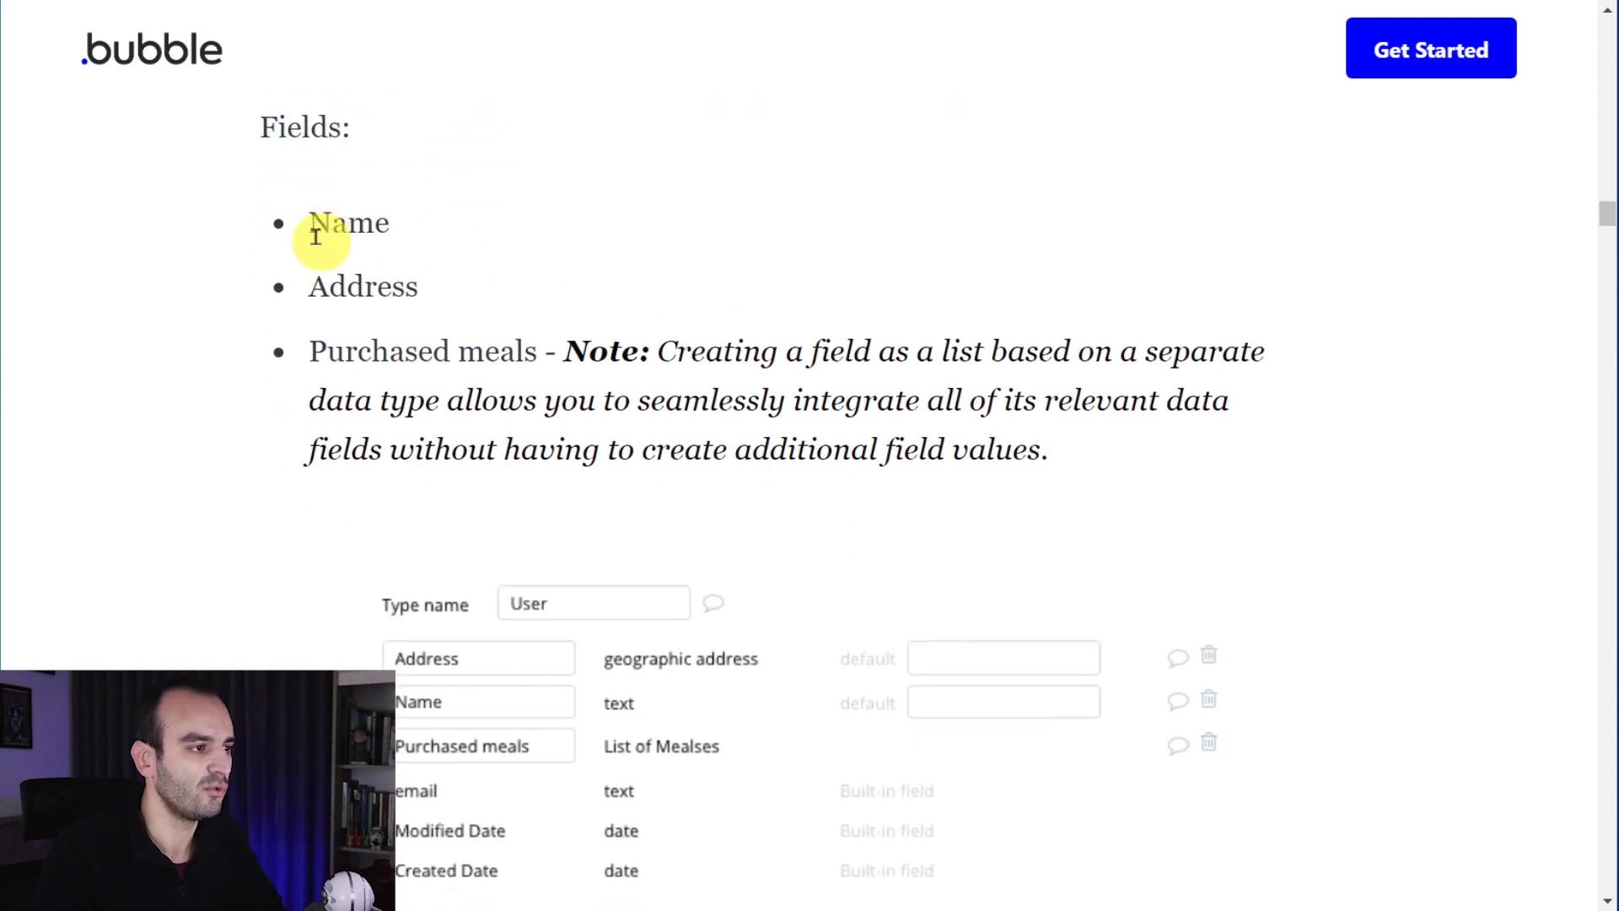
scroll(329, 172, "up", 1)
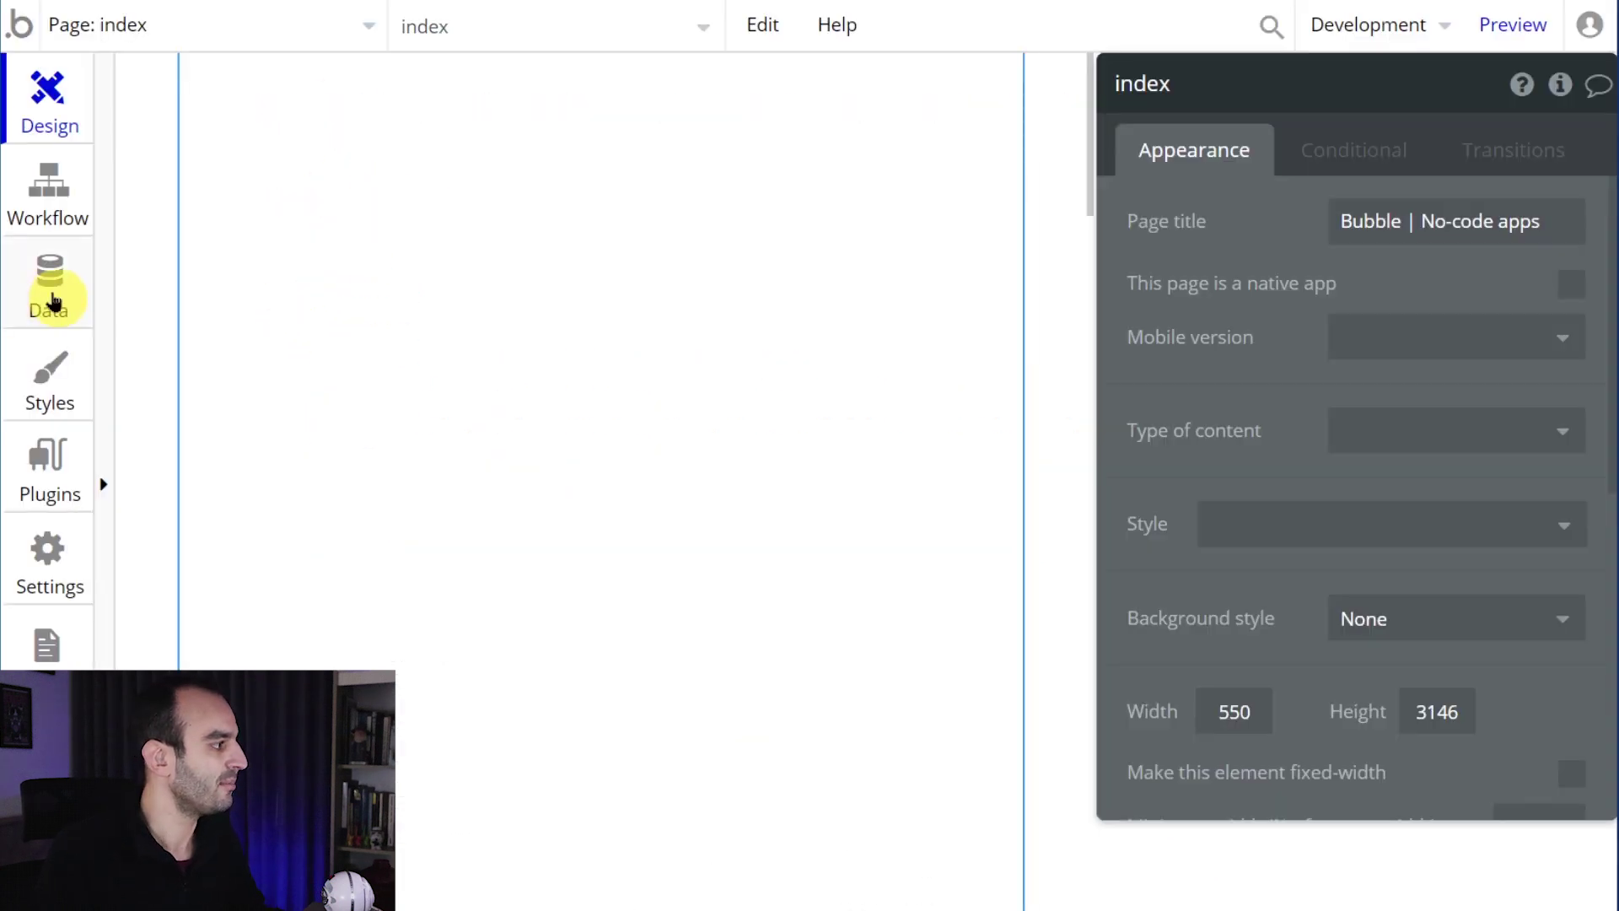
- Switch to the Bubble editor and open the app's data types at a readable zoom level
left_click(51, 291)
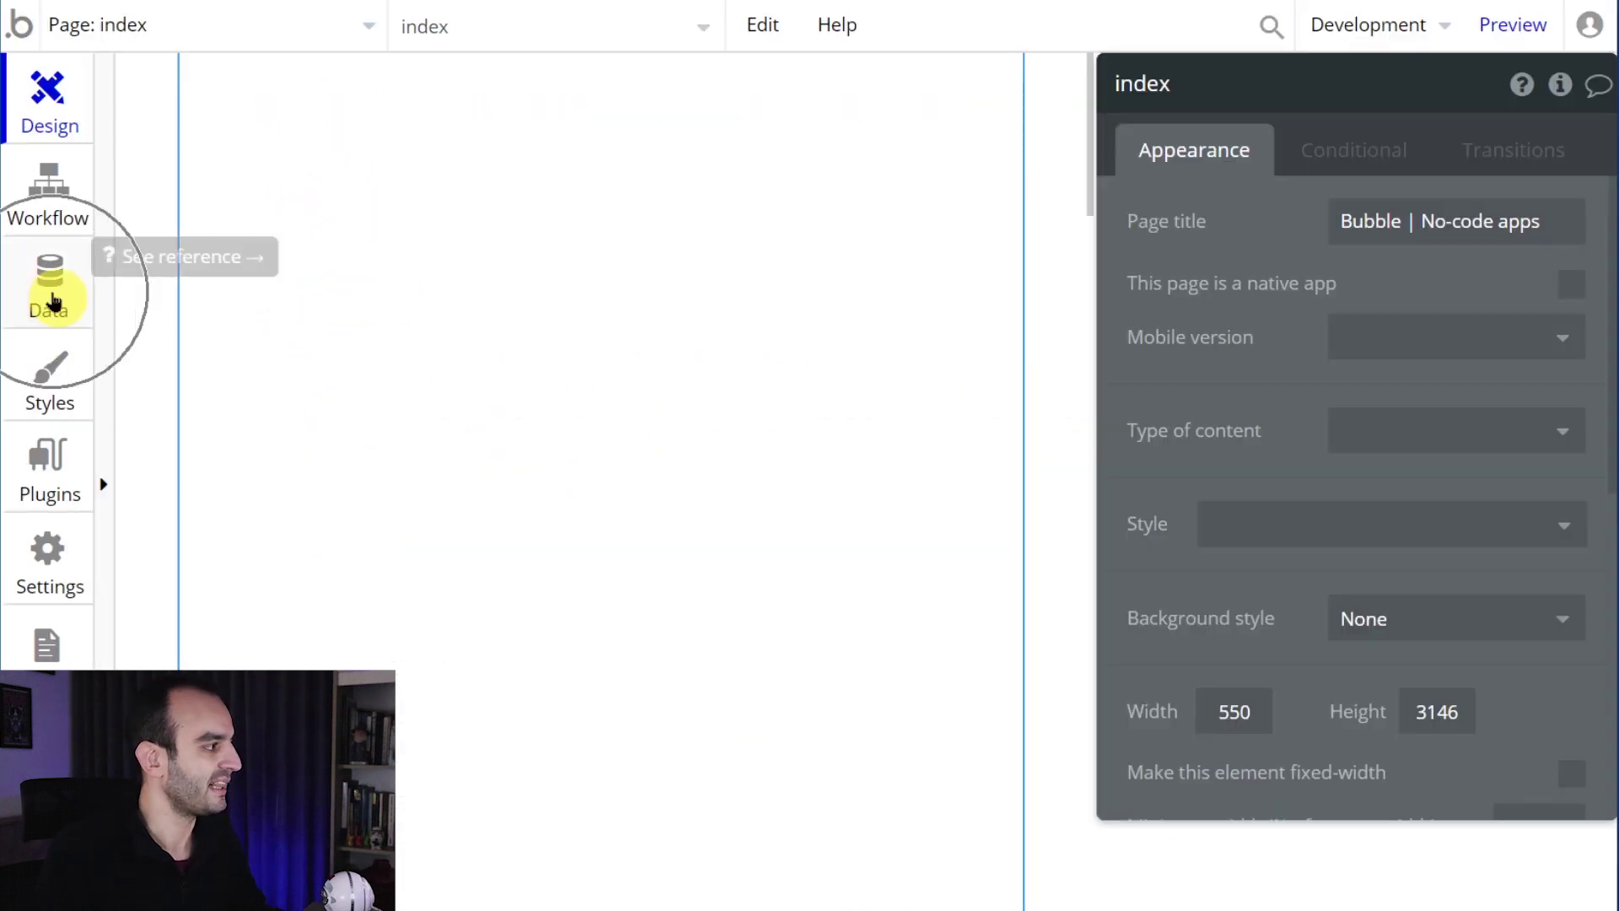
key("ctrl+minus")
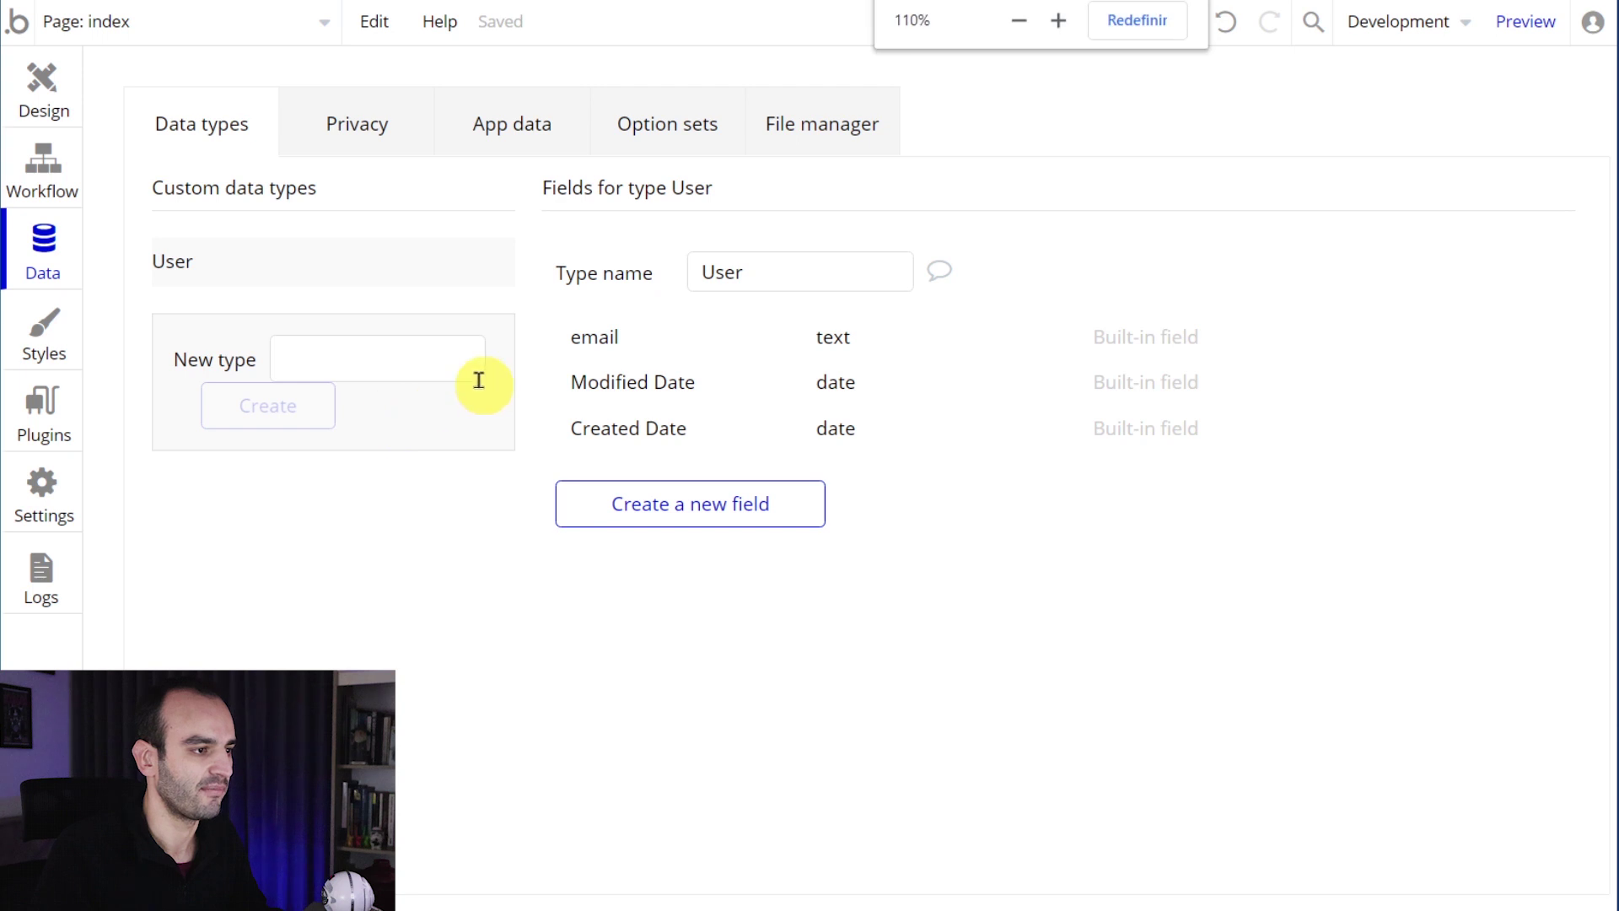
key("ctrl+plus")
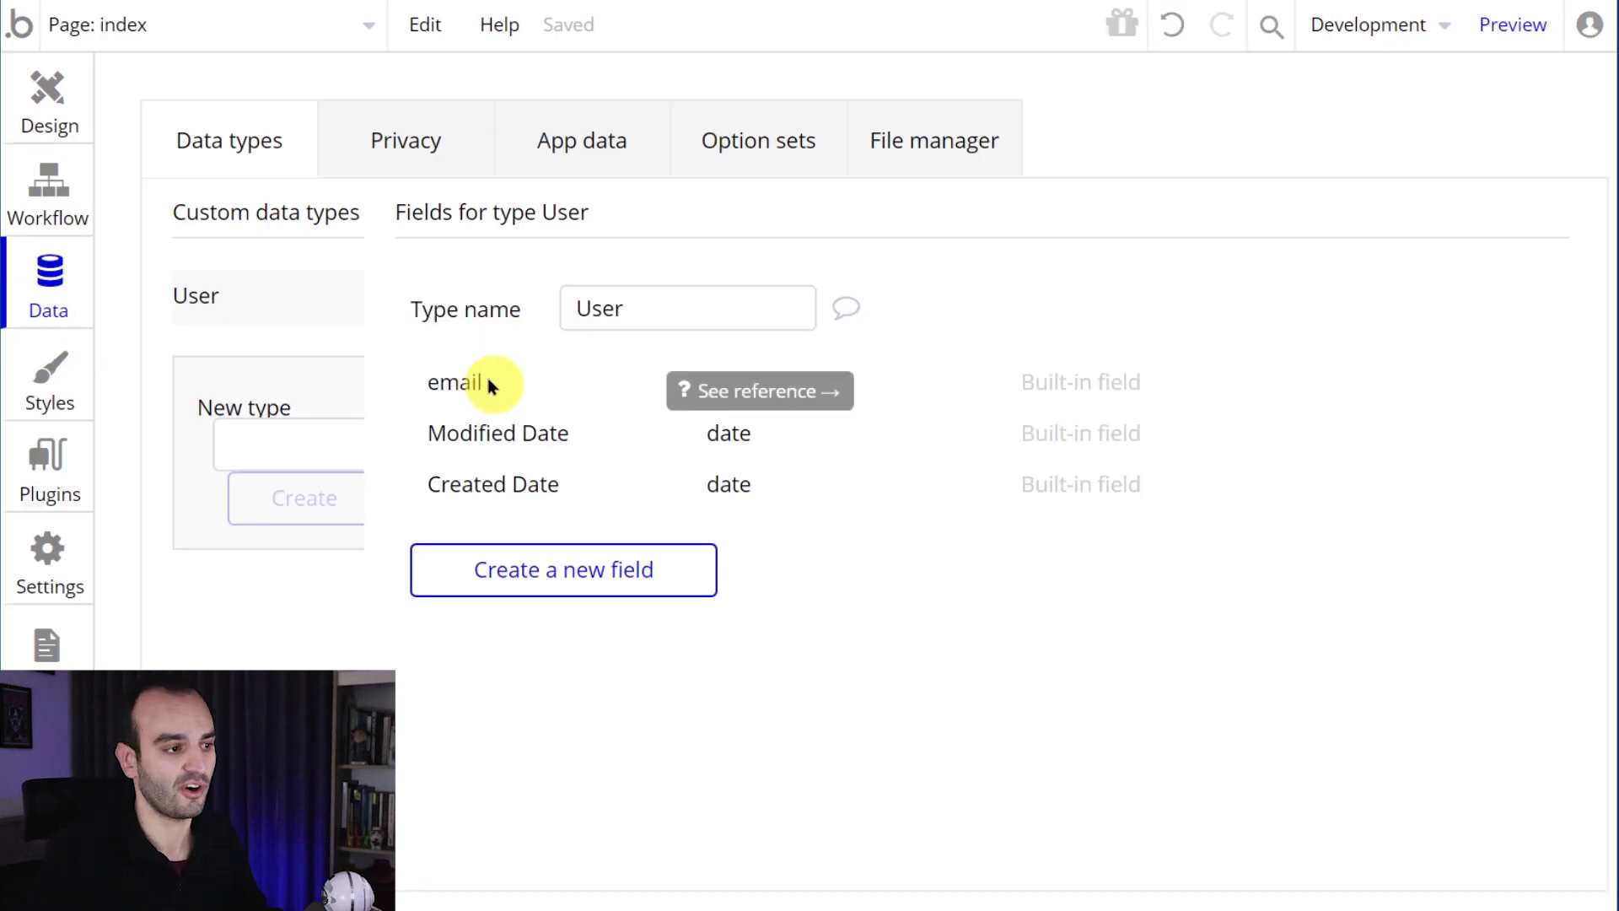
key("ctrl+minus")
left_click(486, 376)
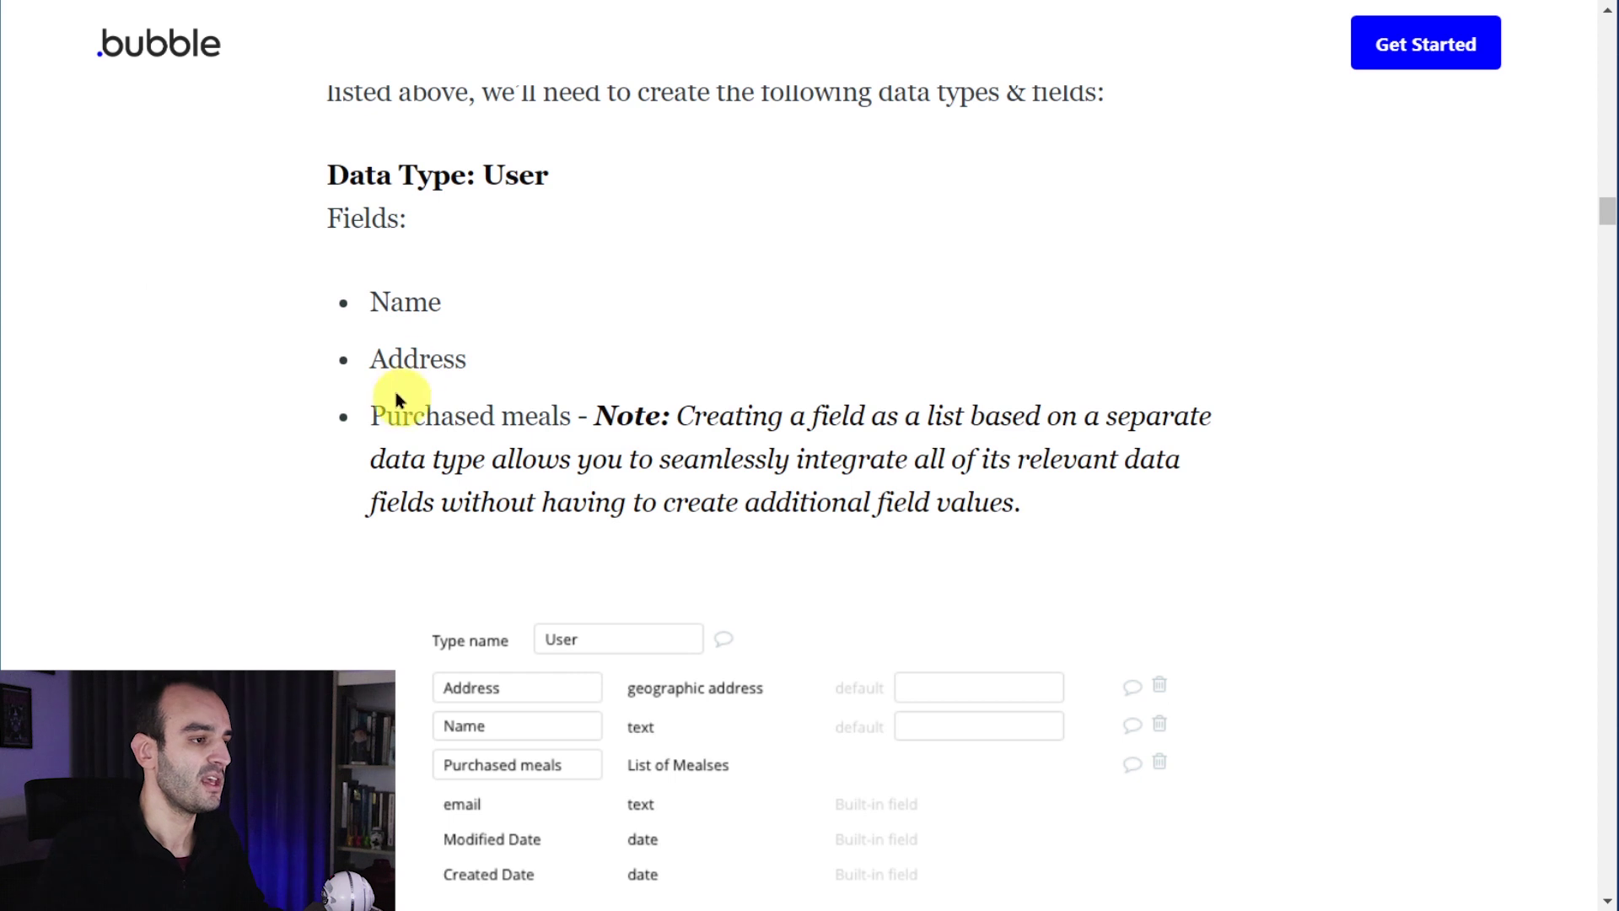
- Check the guide's example User fields, and add a geographic address field named "endereco" to the User data type
scroll(389, 346, "down", 3)
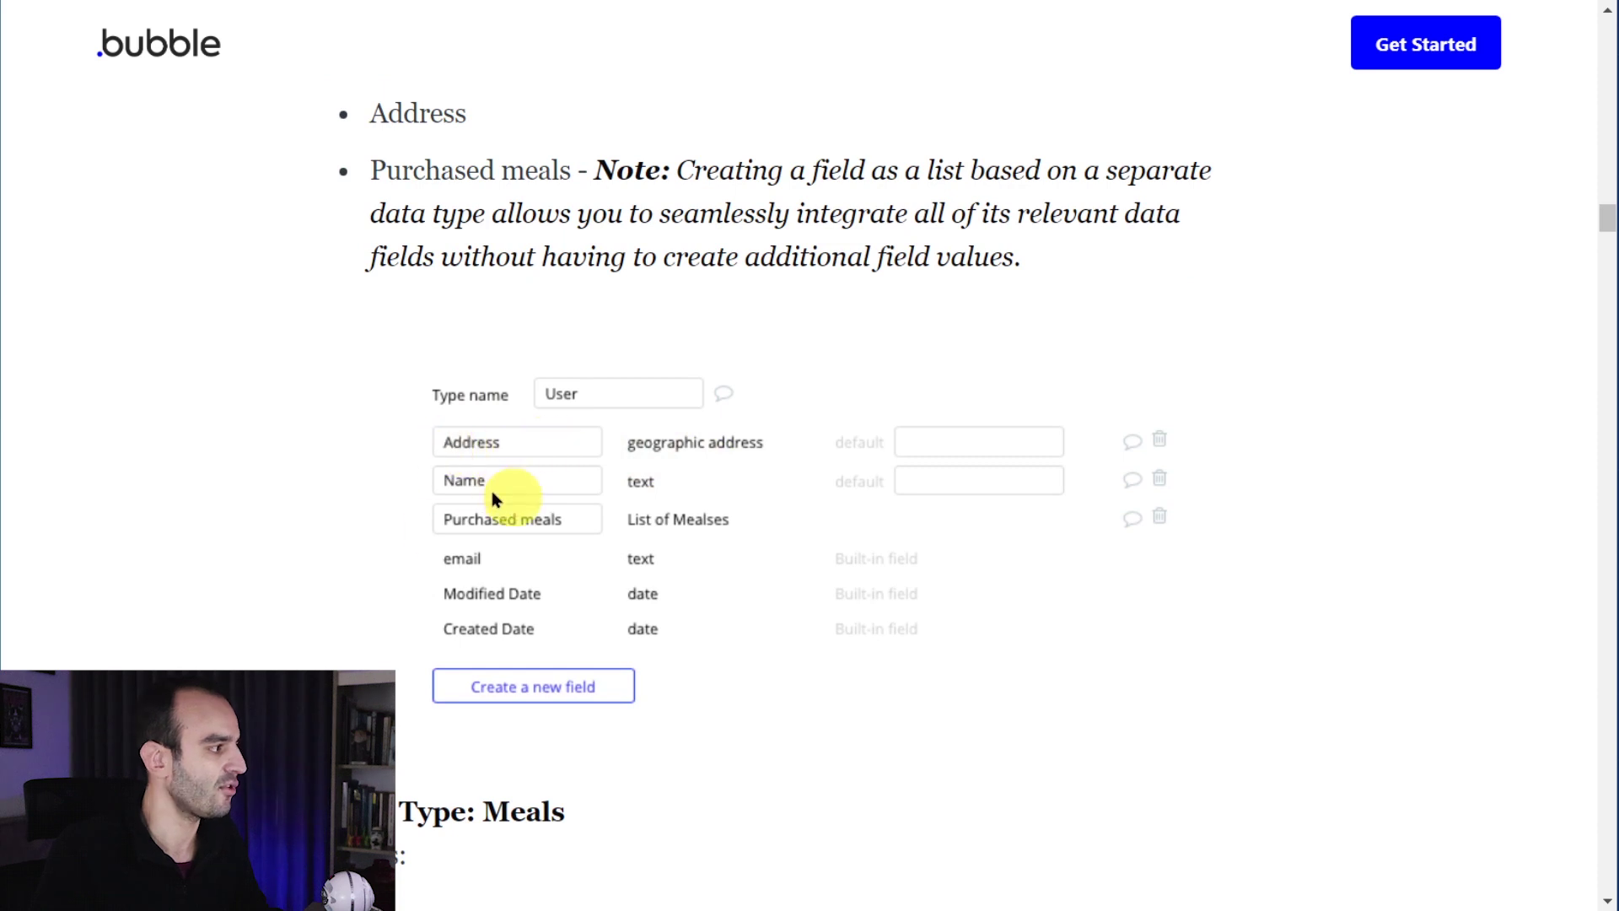
key("ctrl+minus")
scroll(579, 534, "down", 2)
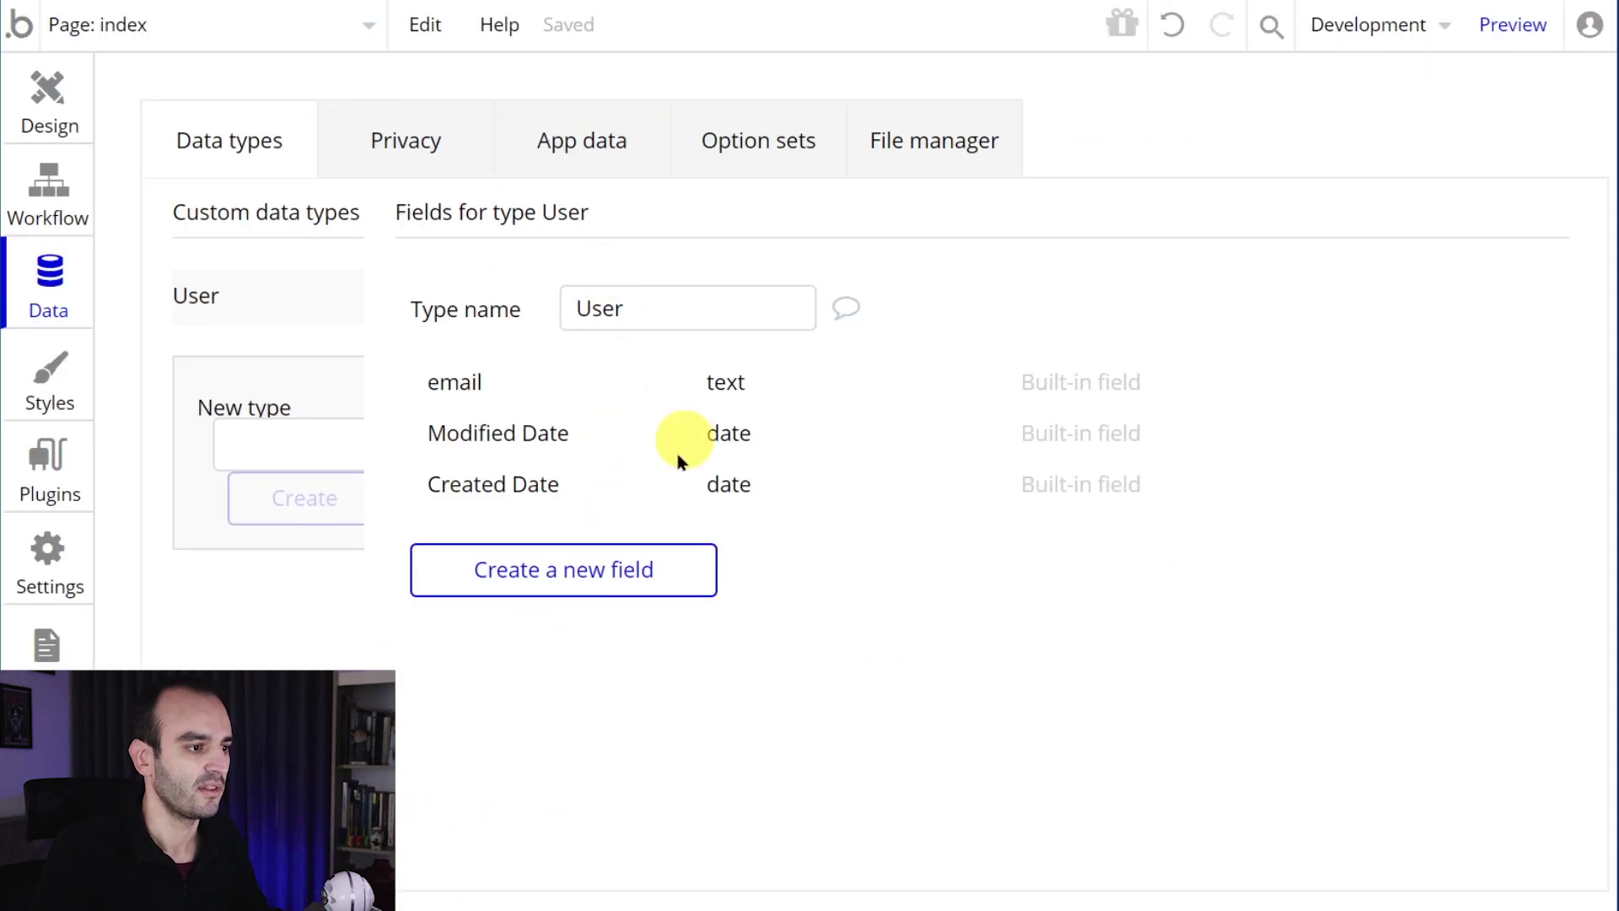
left_click(623, 590)
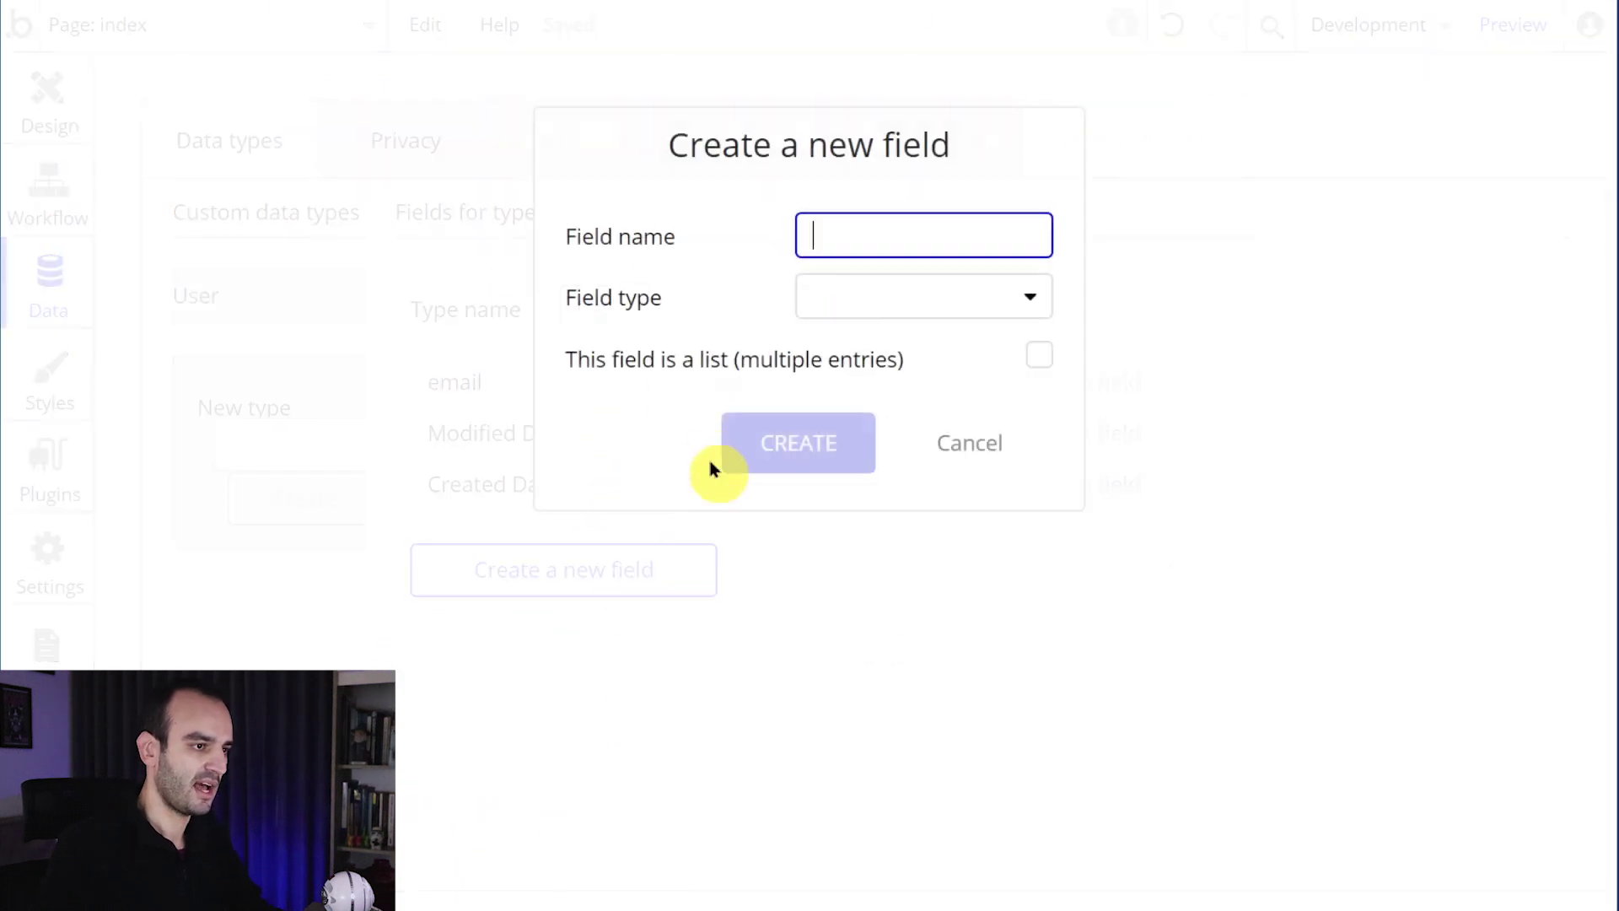
type("endereco")
left_click(896, 294)
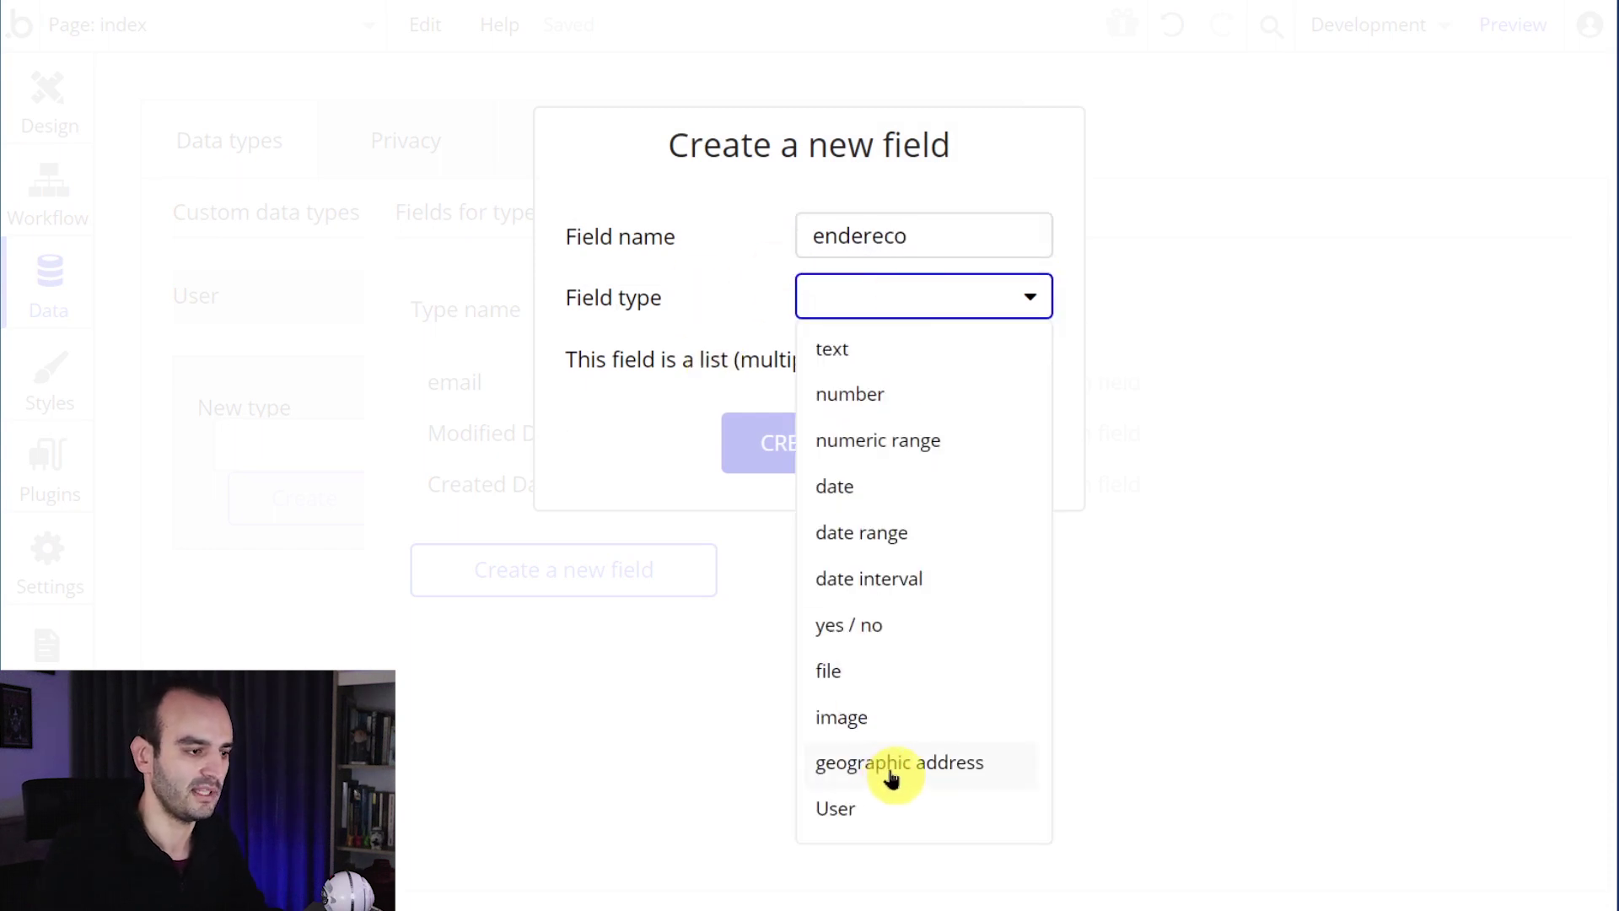
left_click(891, 776)
left_click(817, 441)
- Add a text field named "nome" to the User data type
left_click(621, 625)
type("nome")
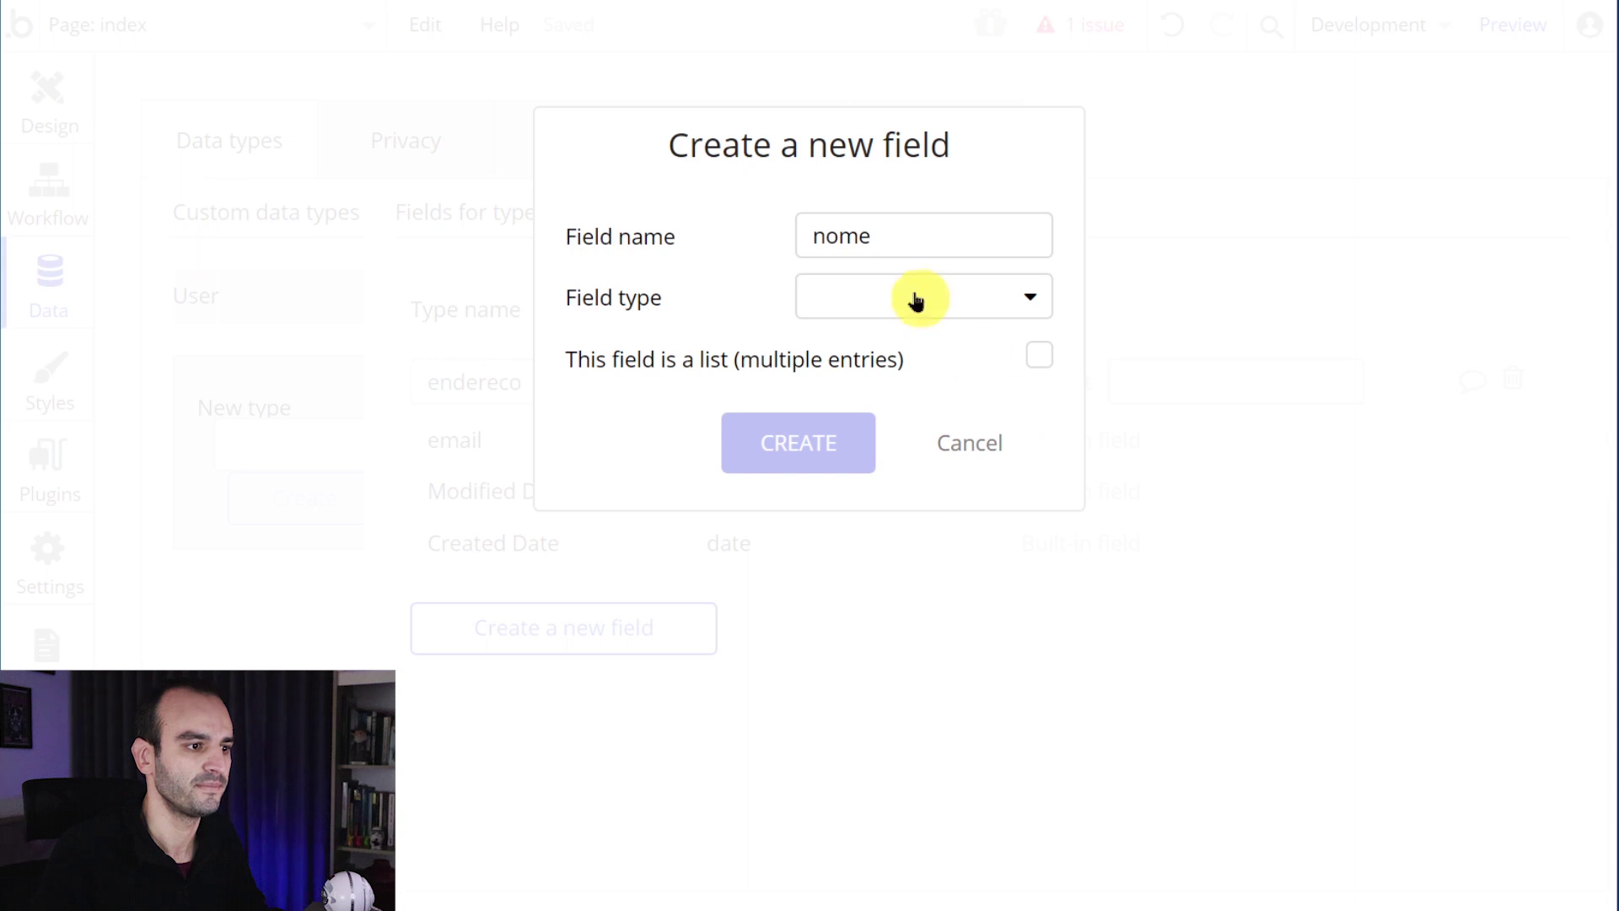
left_click(914, 301)
left_click(860, 343)
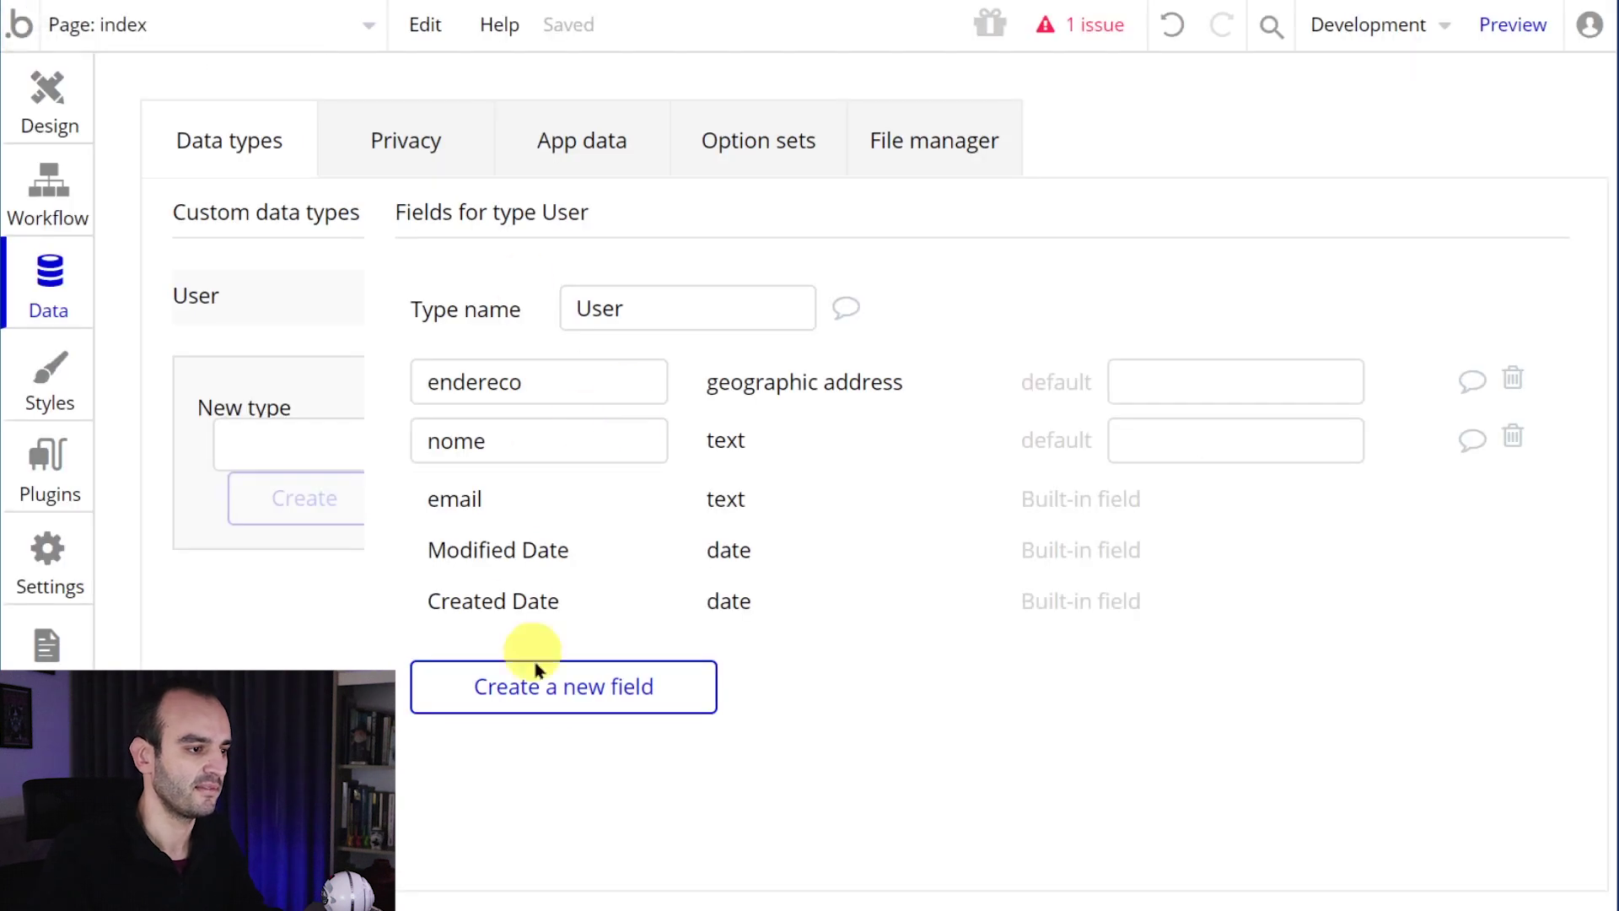
left_click(537, 671)
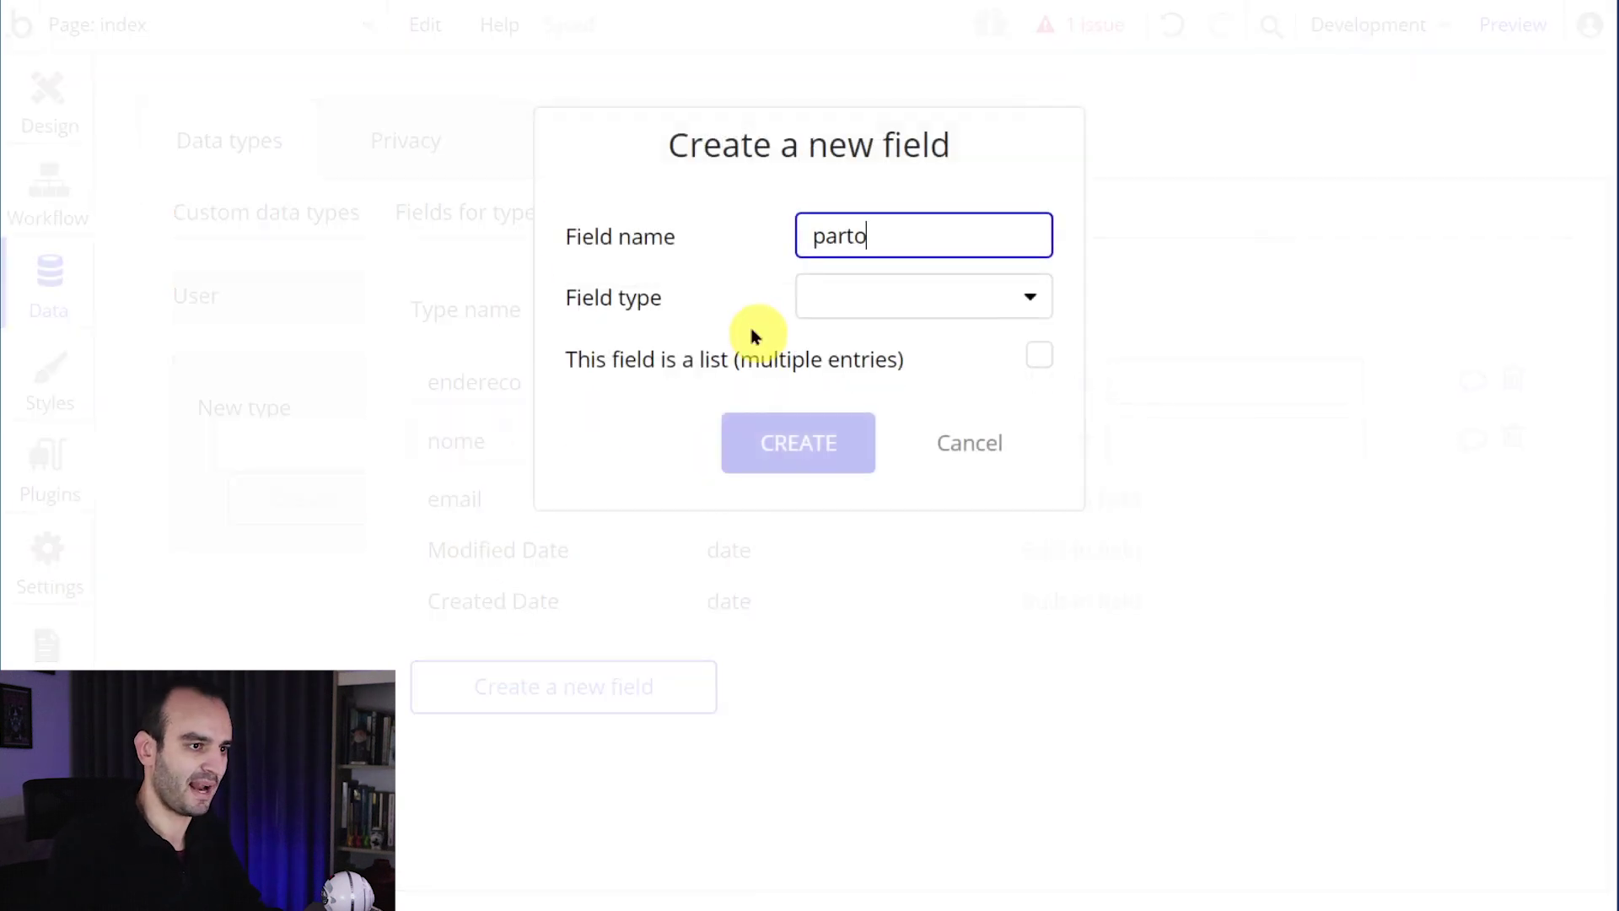
type("pratos_comprados")
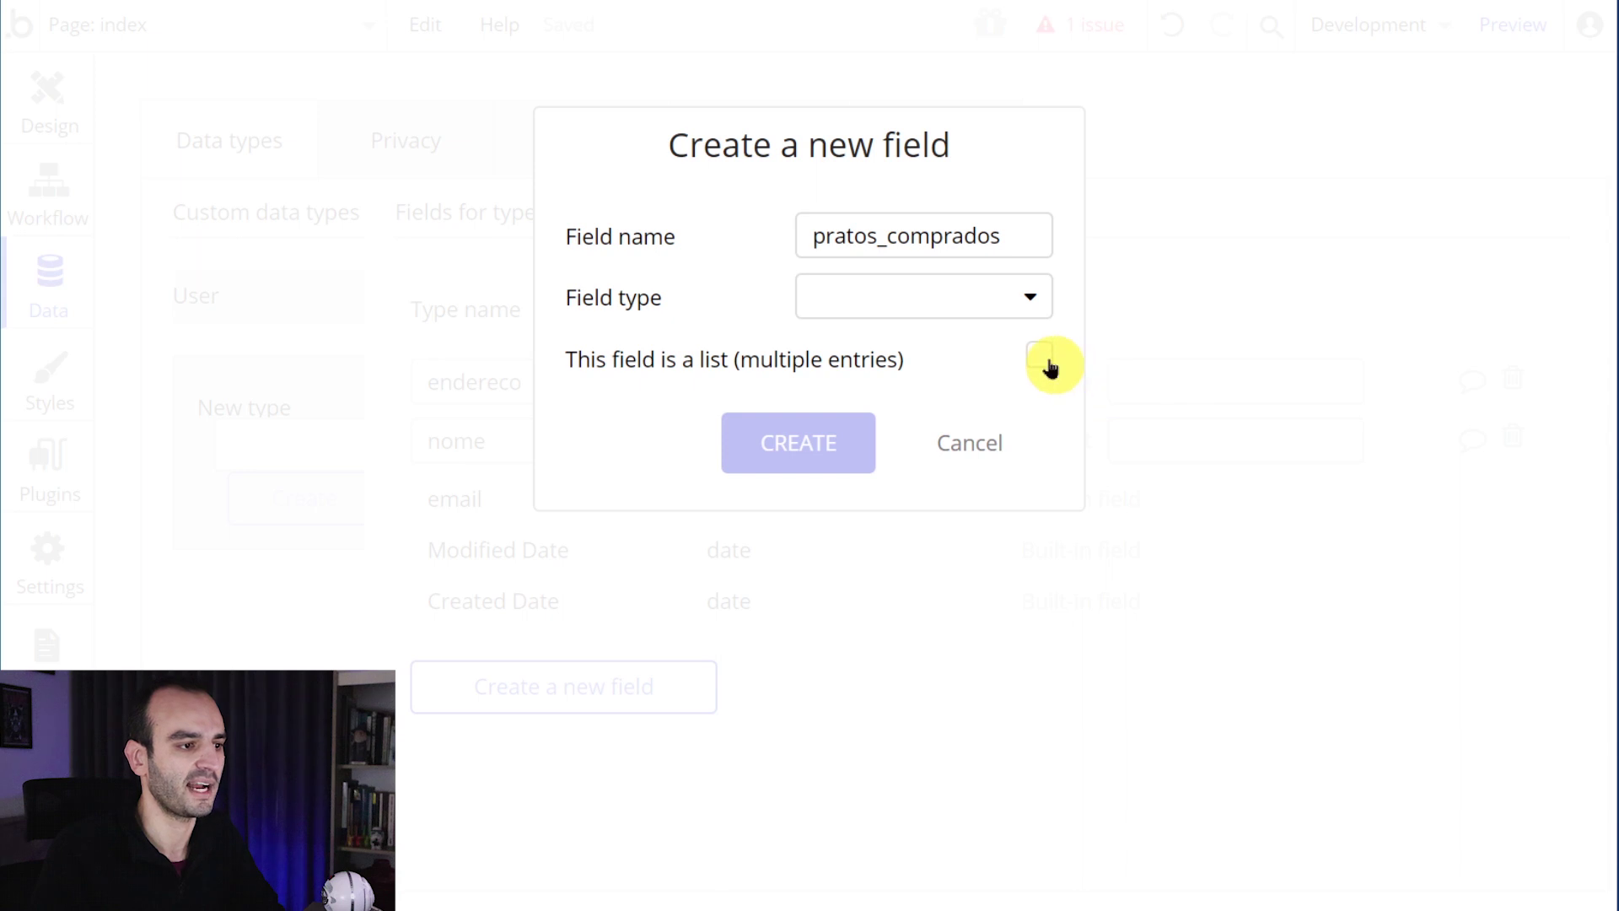
left_click(1045, 361)
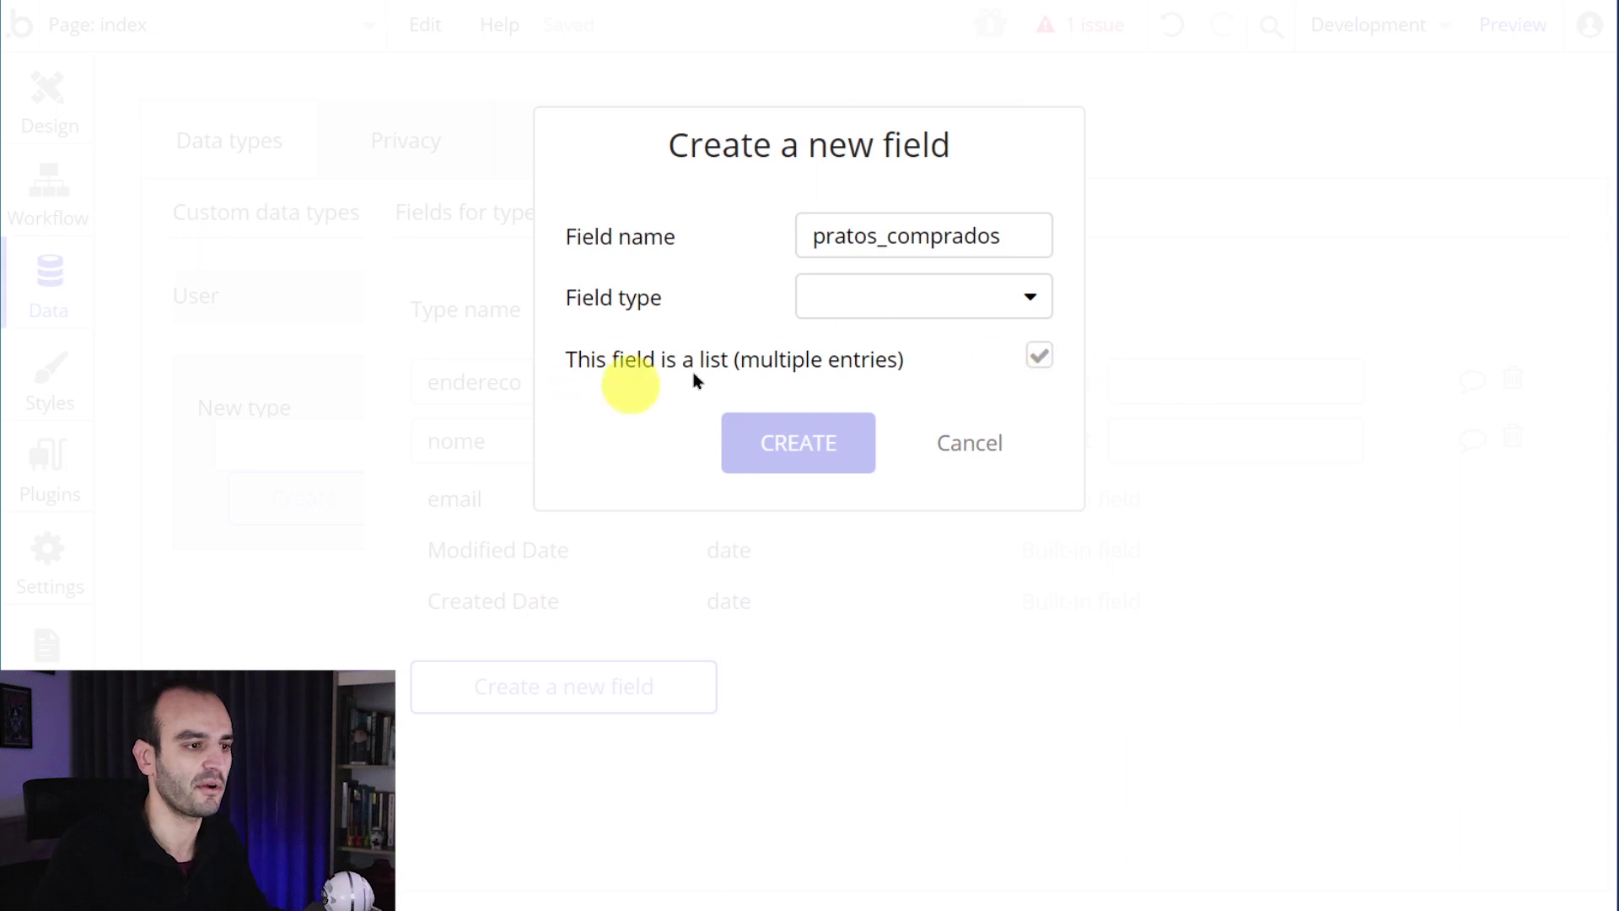
left_click(898, 296)
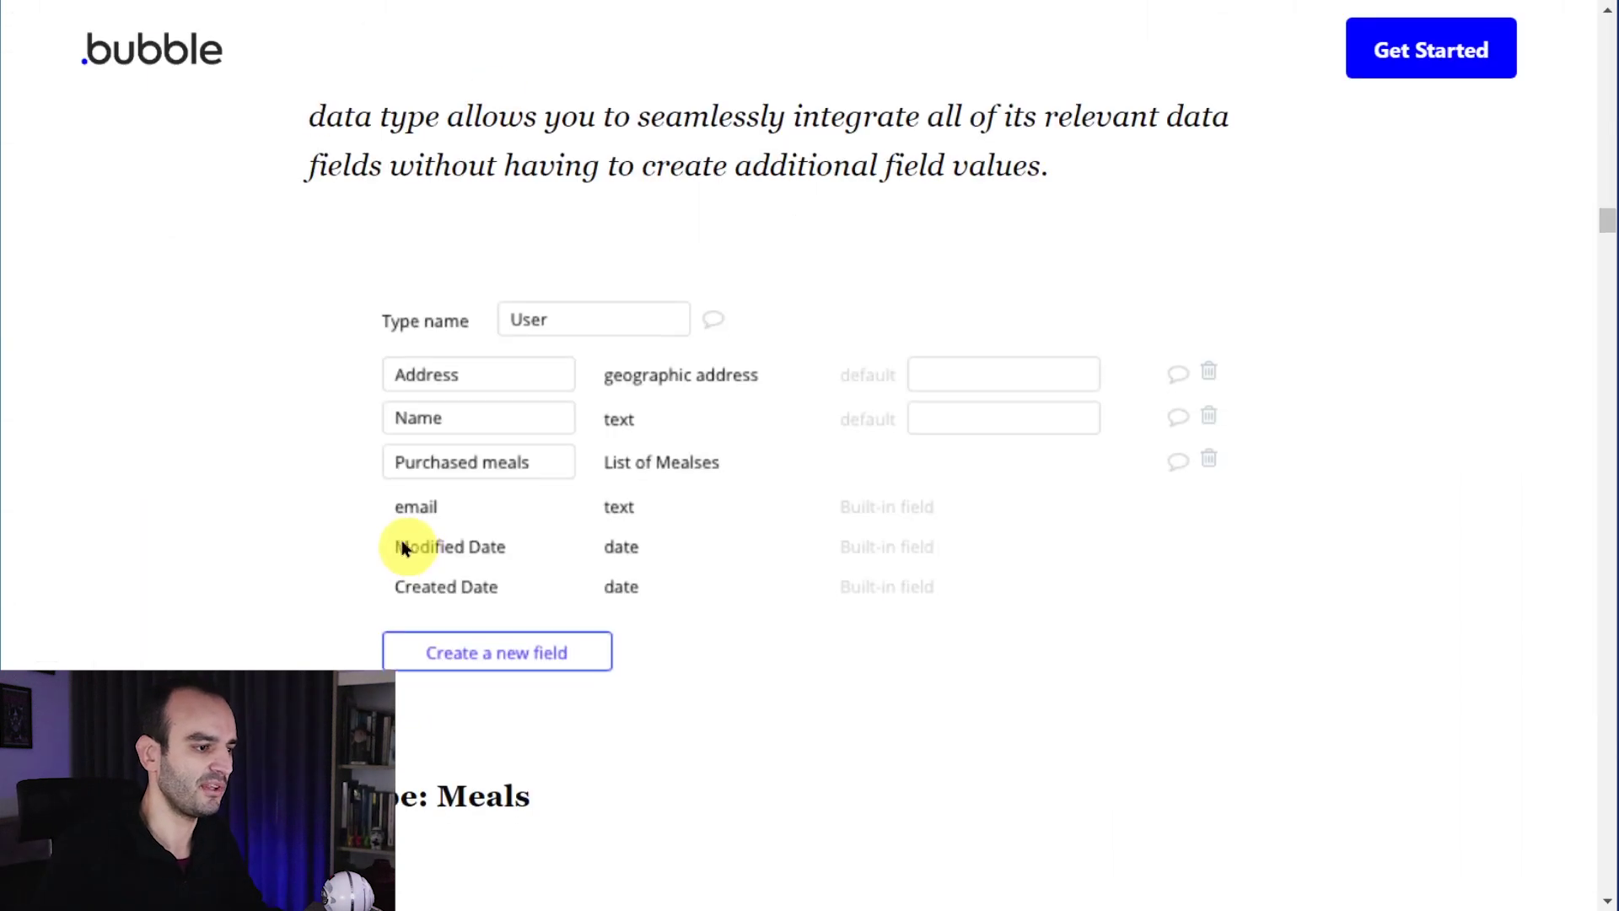
scroll(397, 542, "down", 5)
scroll(258, 512, "down", 2)
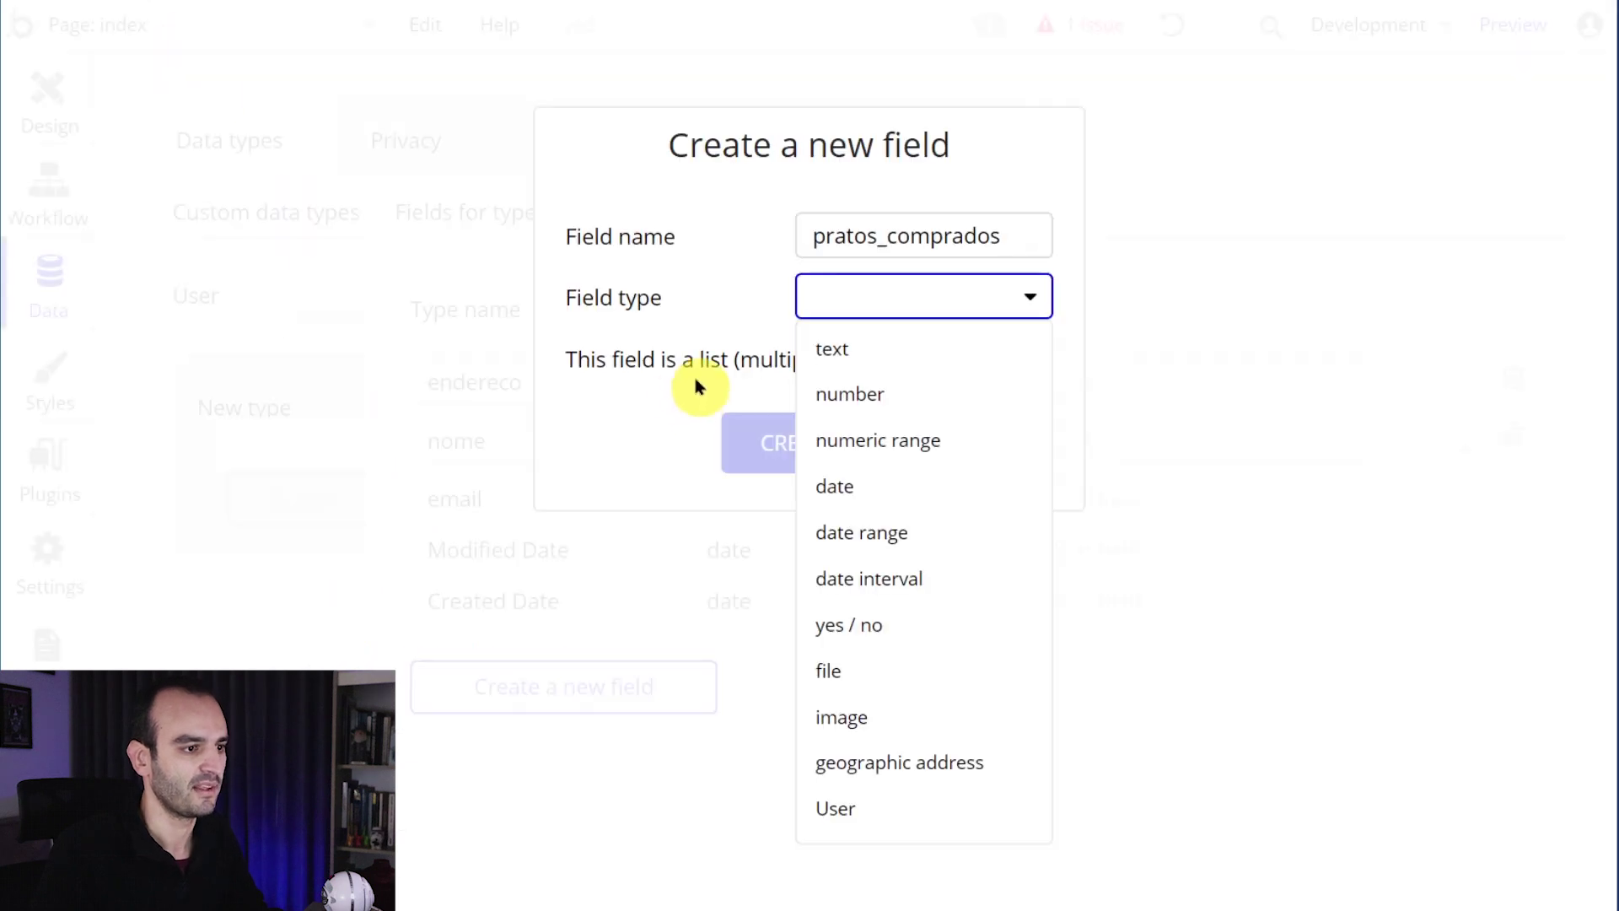
left_click(695, 378)
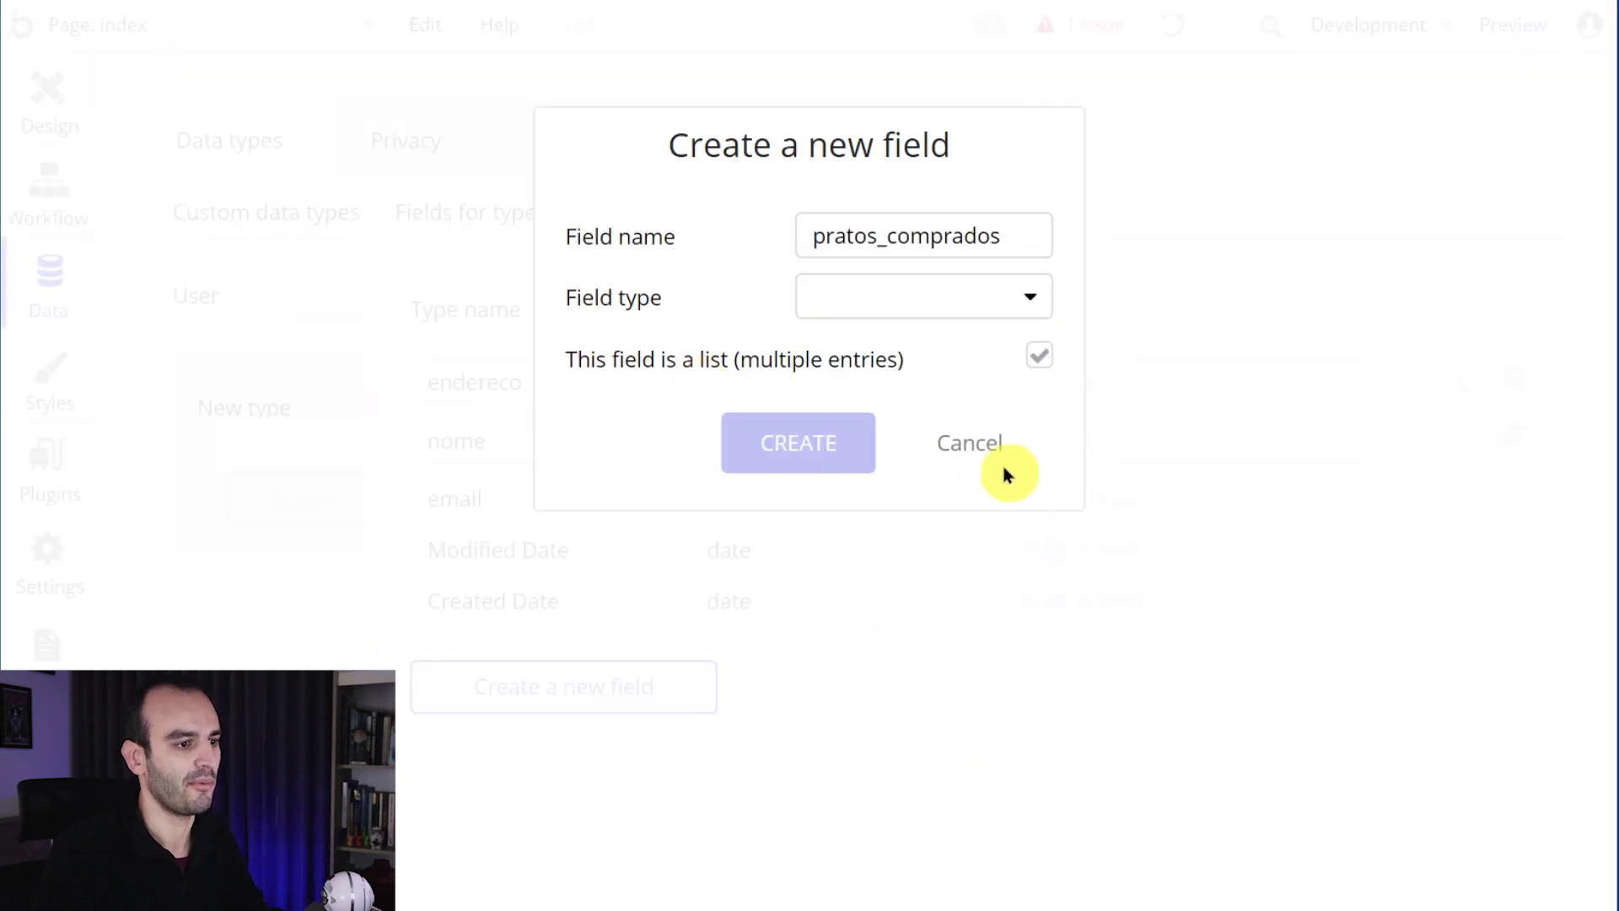
left_click(953, 461)
- Create a new custom data type named "prato"
key("ctrl+minus")
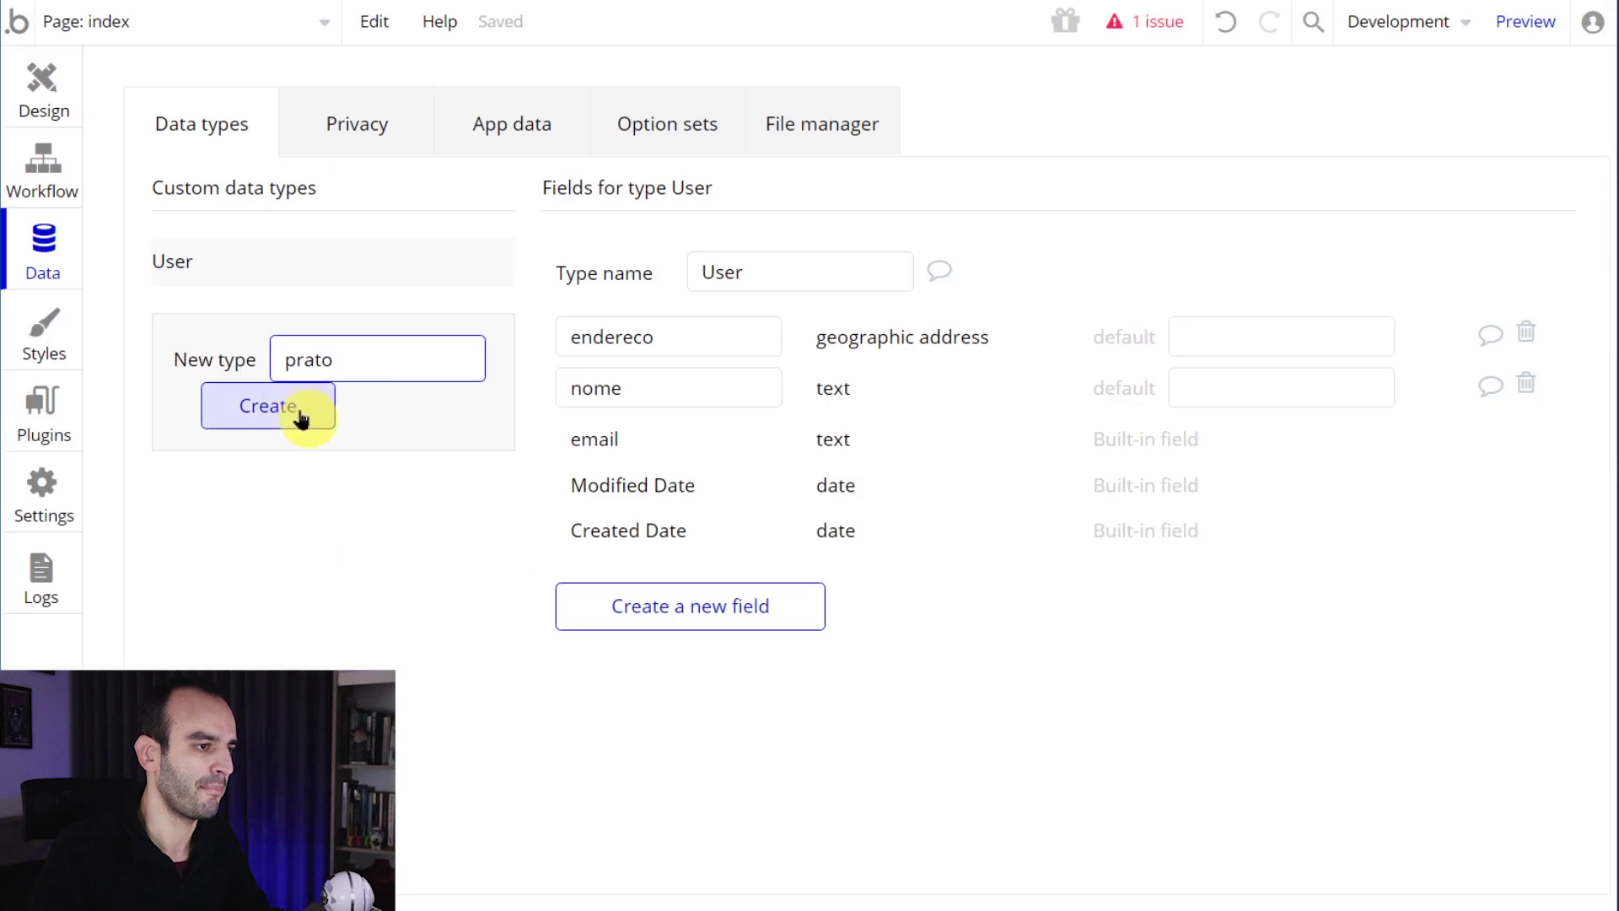
left_click(301, 419)
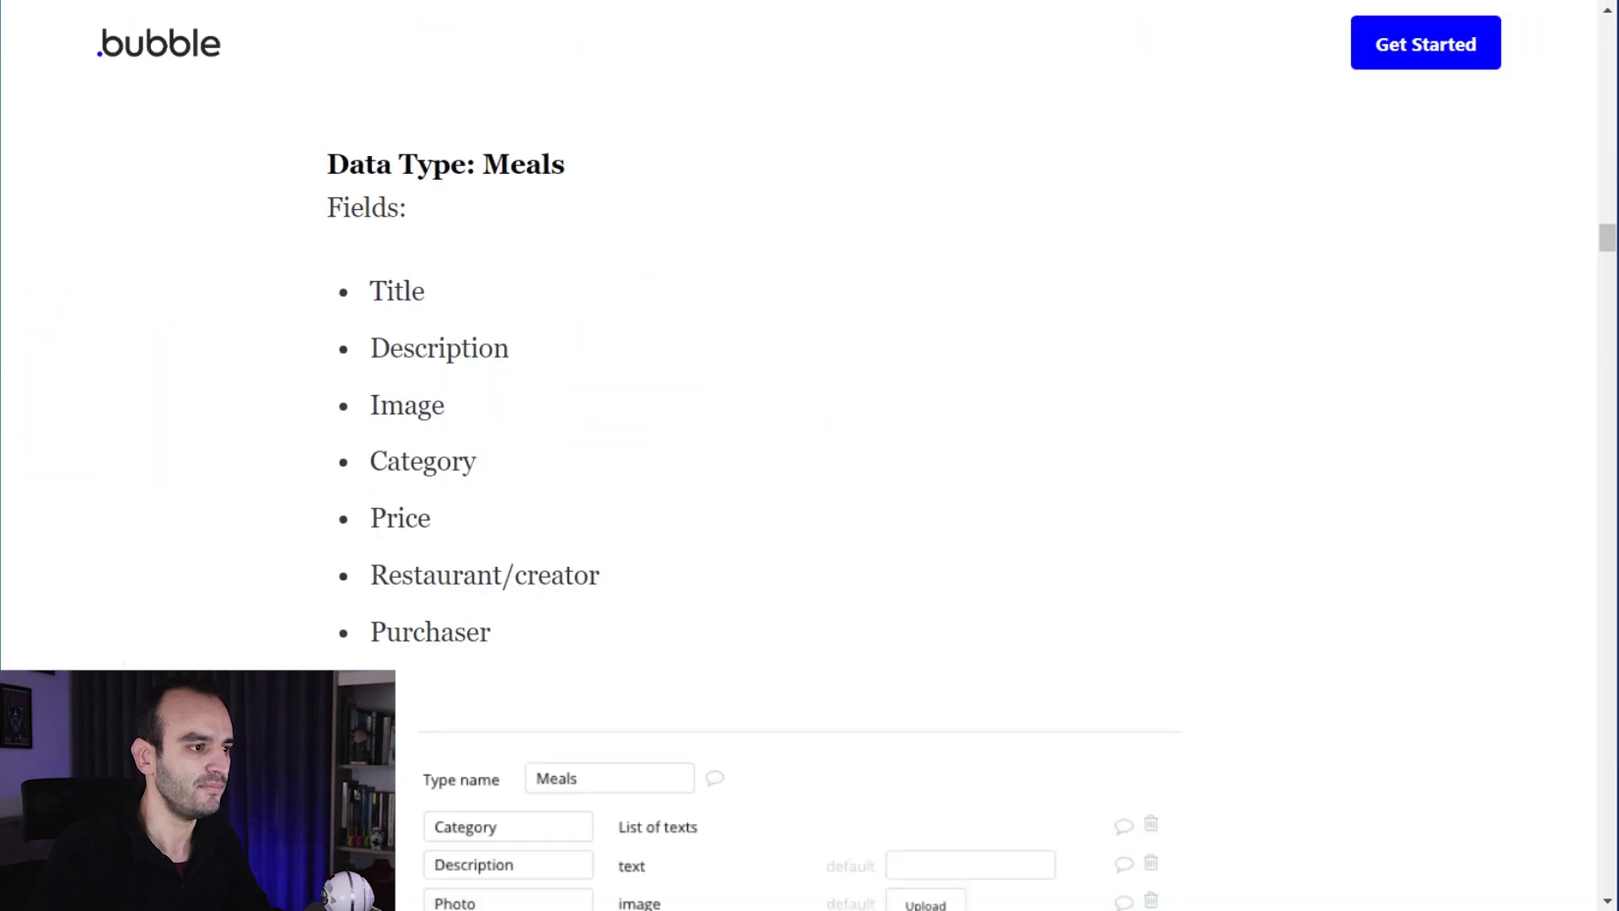
- Check the guide's Meals fields, and add a text field named "categoria" to the prato type as a list with multiple entries
scroll(472, 316, "down", 1)
scroll(480, 317, "down", 3)
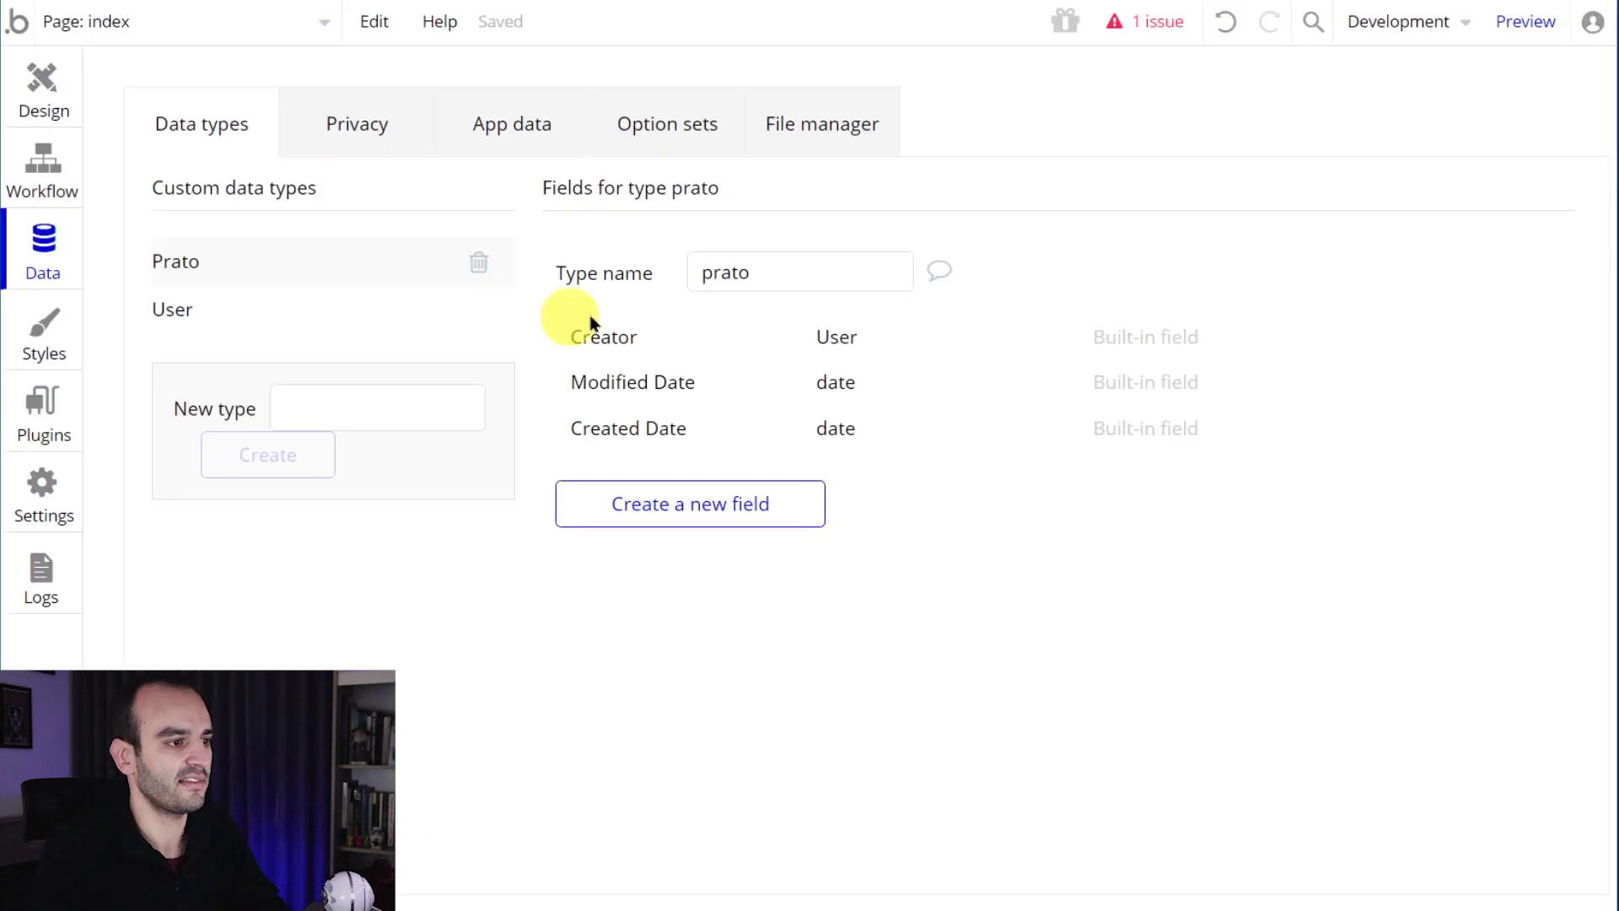
left_click(732, 503)
type("categori")
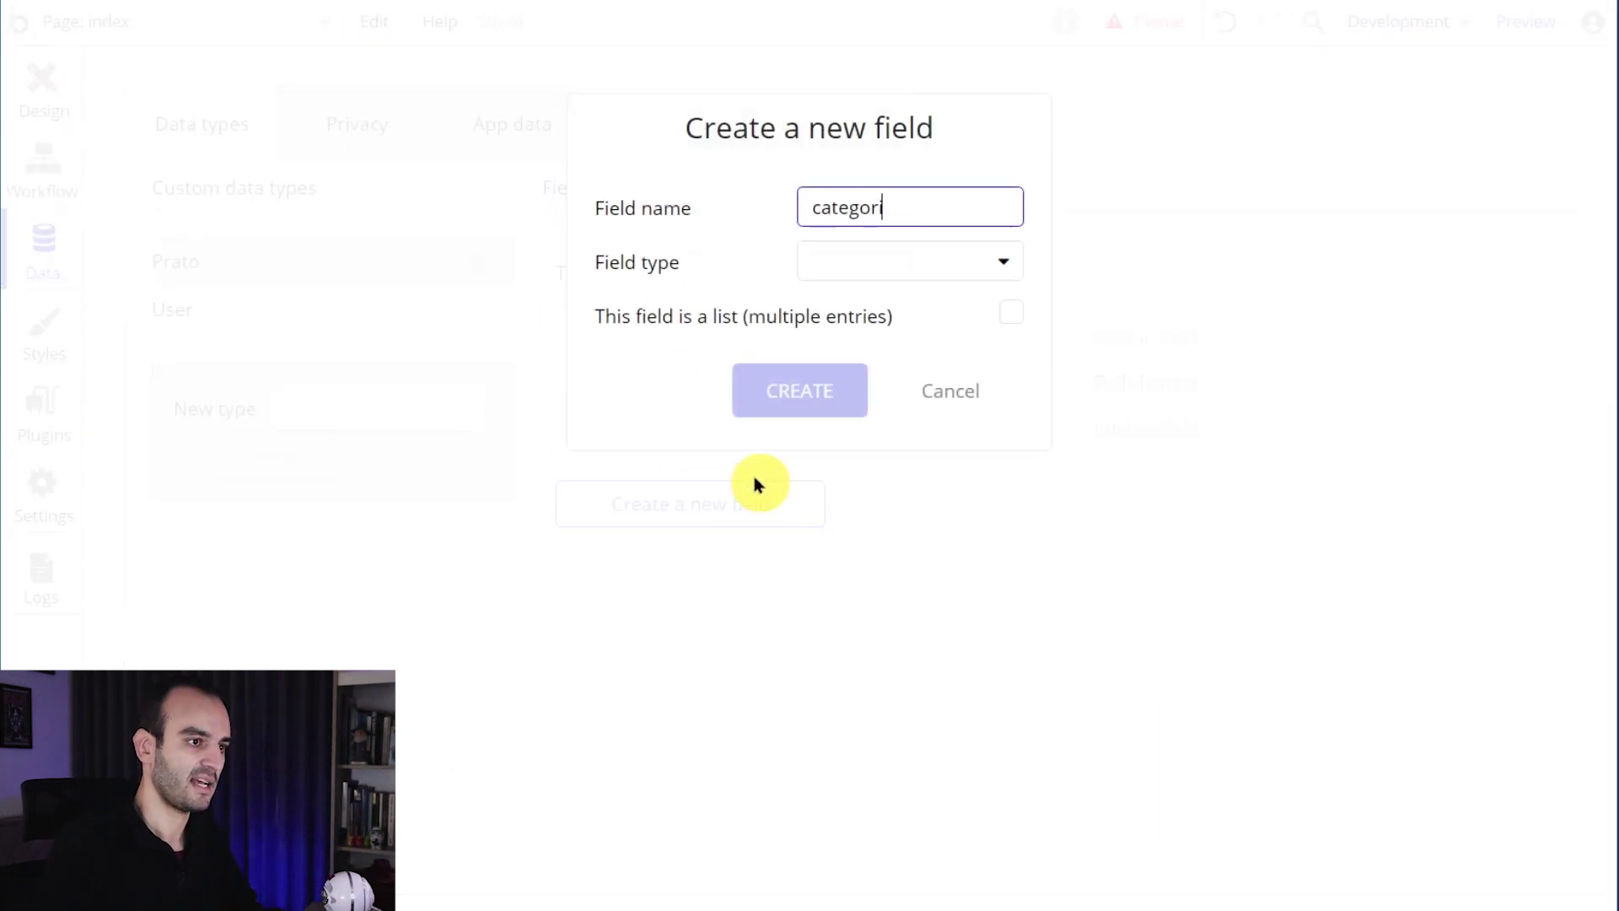
type("a")
left_click(868, 258)
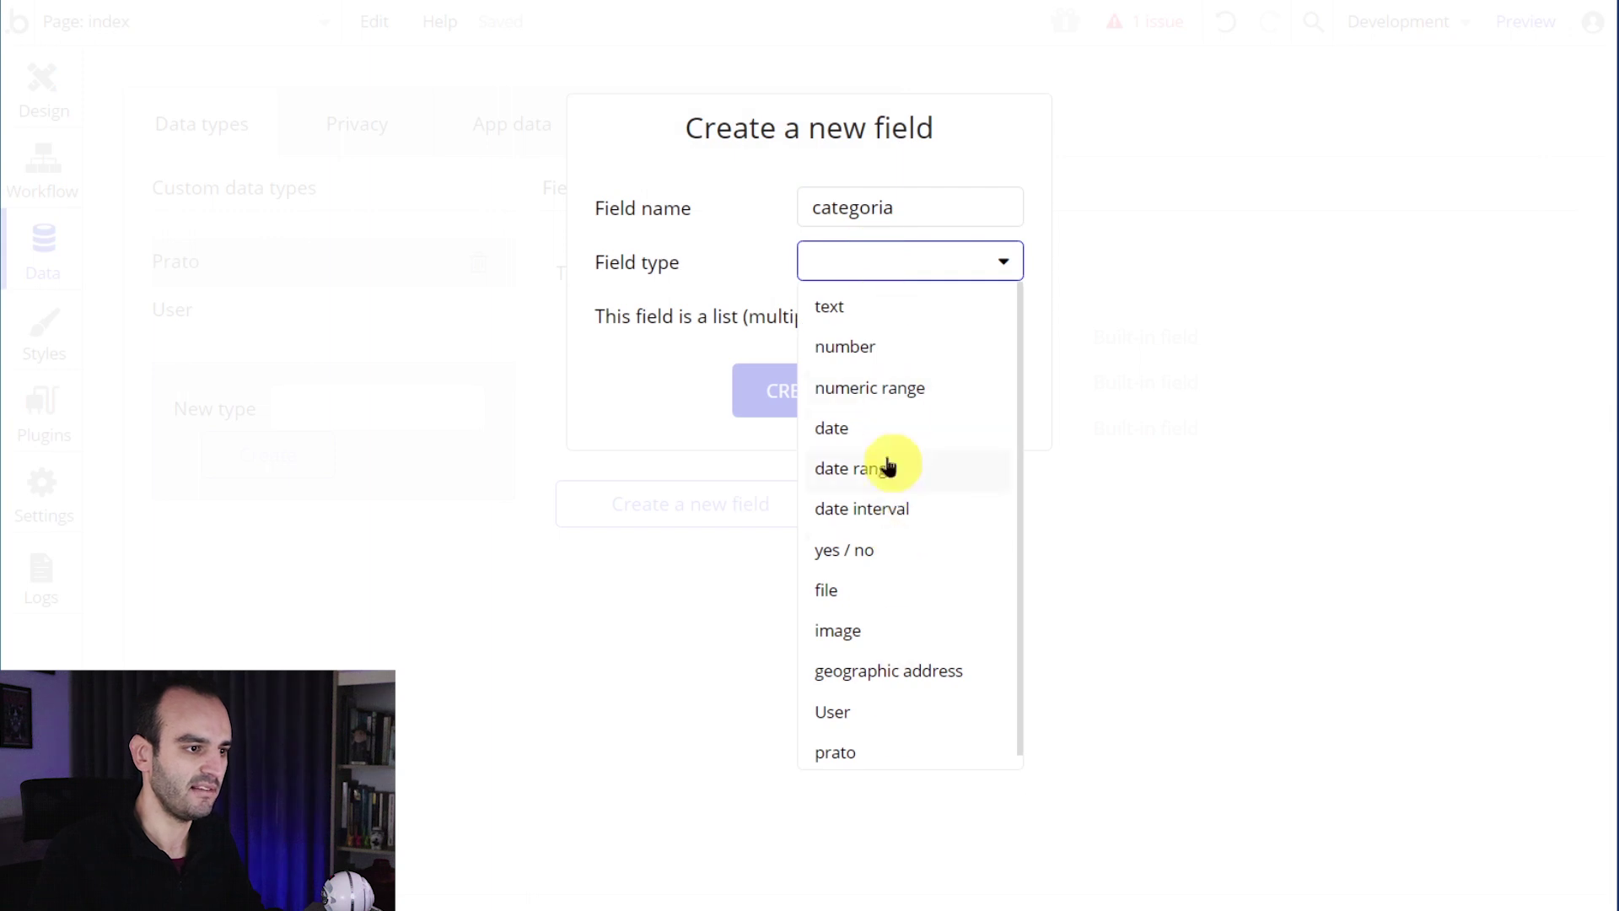
left_click(900, 310)
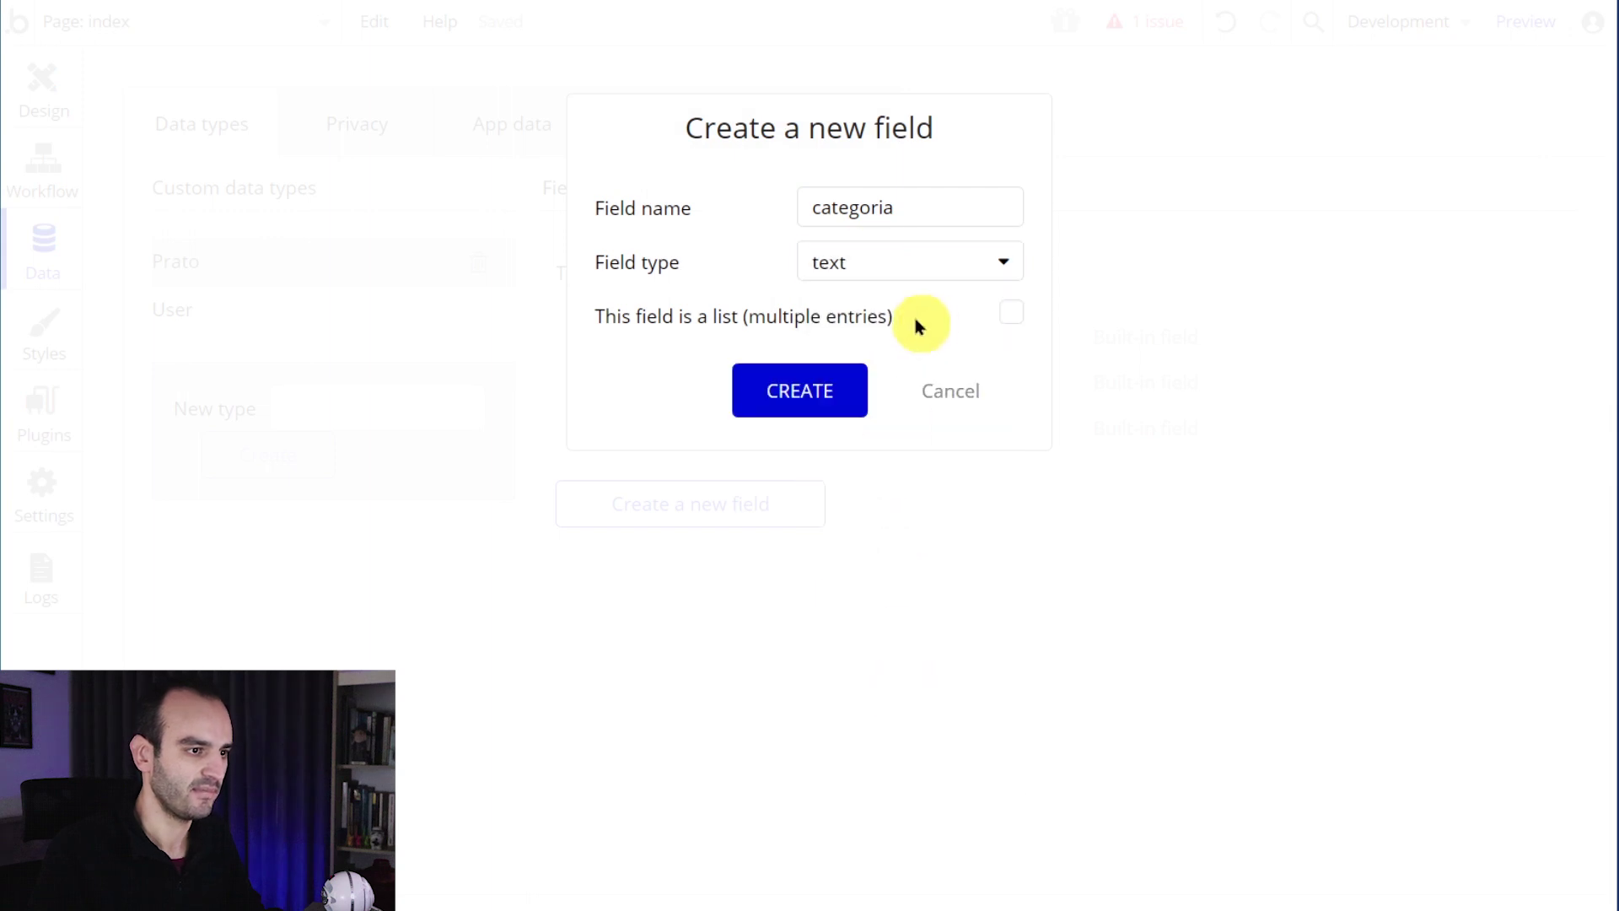
left_click(1013, 316)
left_click(807, 398)
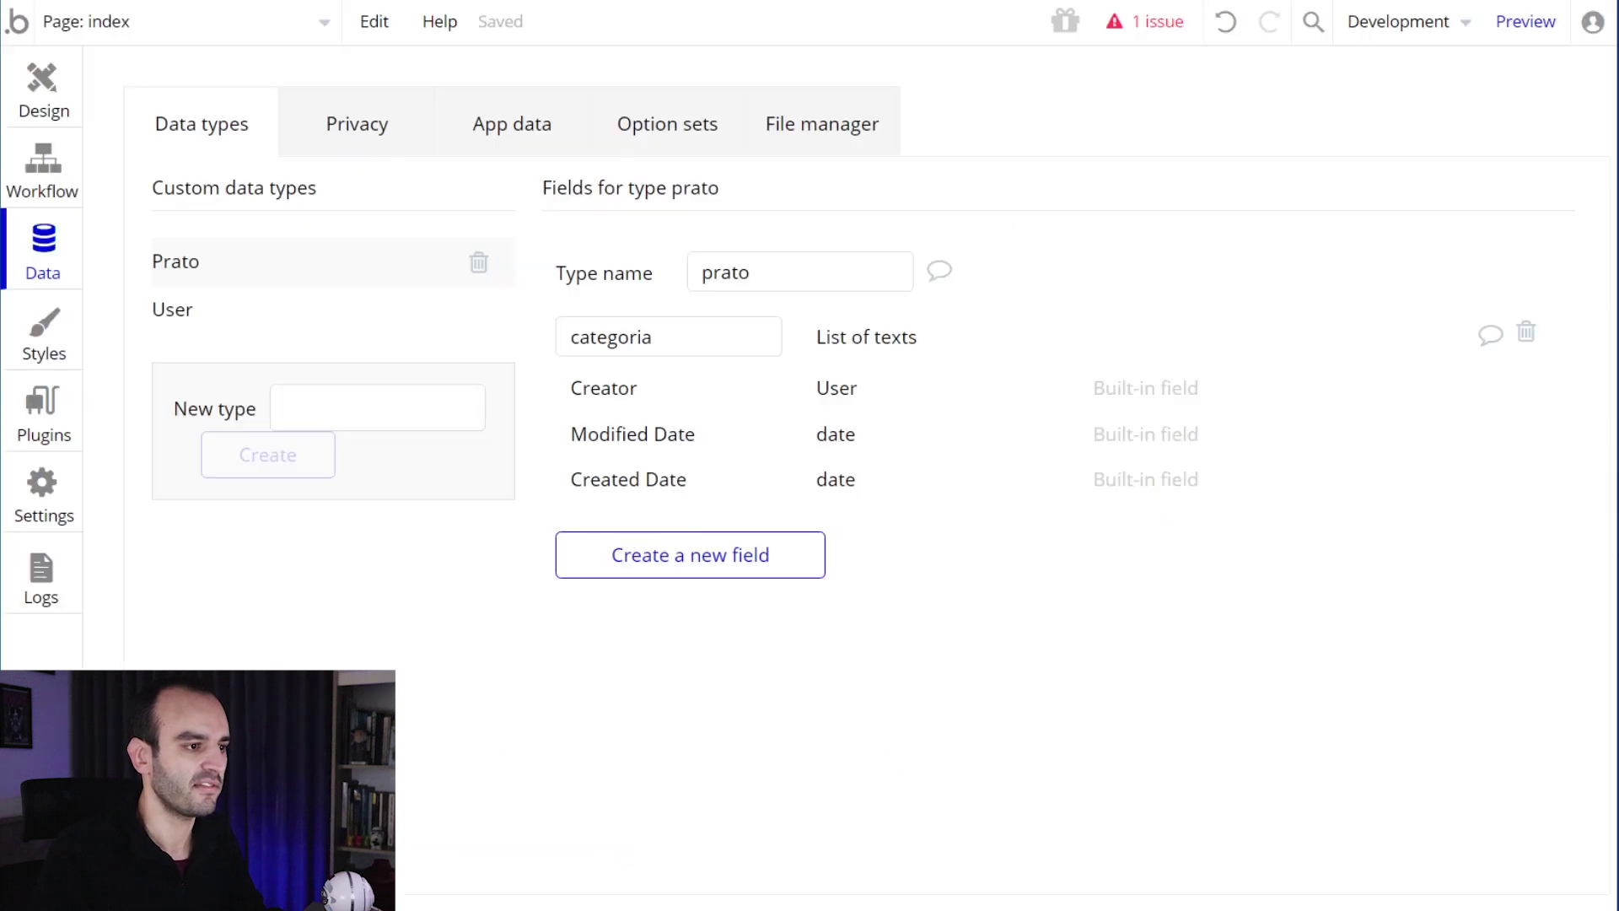
- Add a single-entry text field named "descricao" to the prato data type
left_click(688, 550)
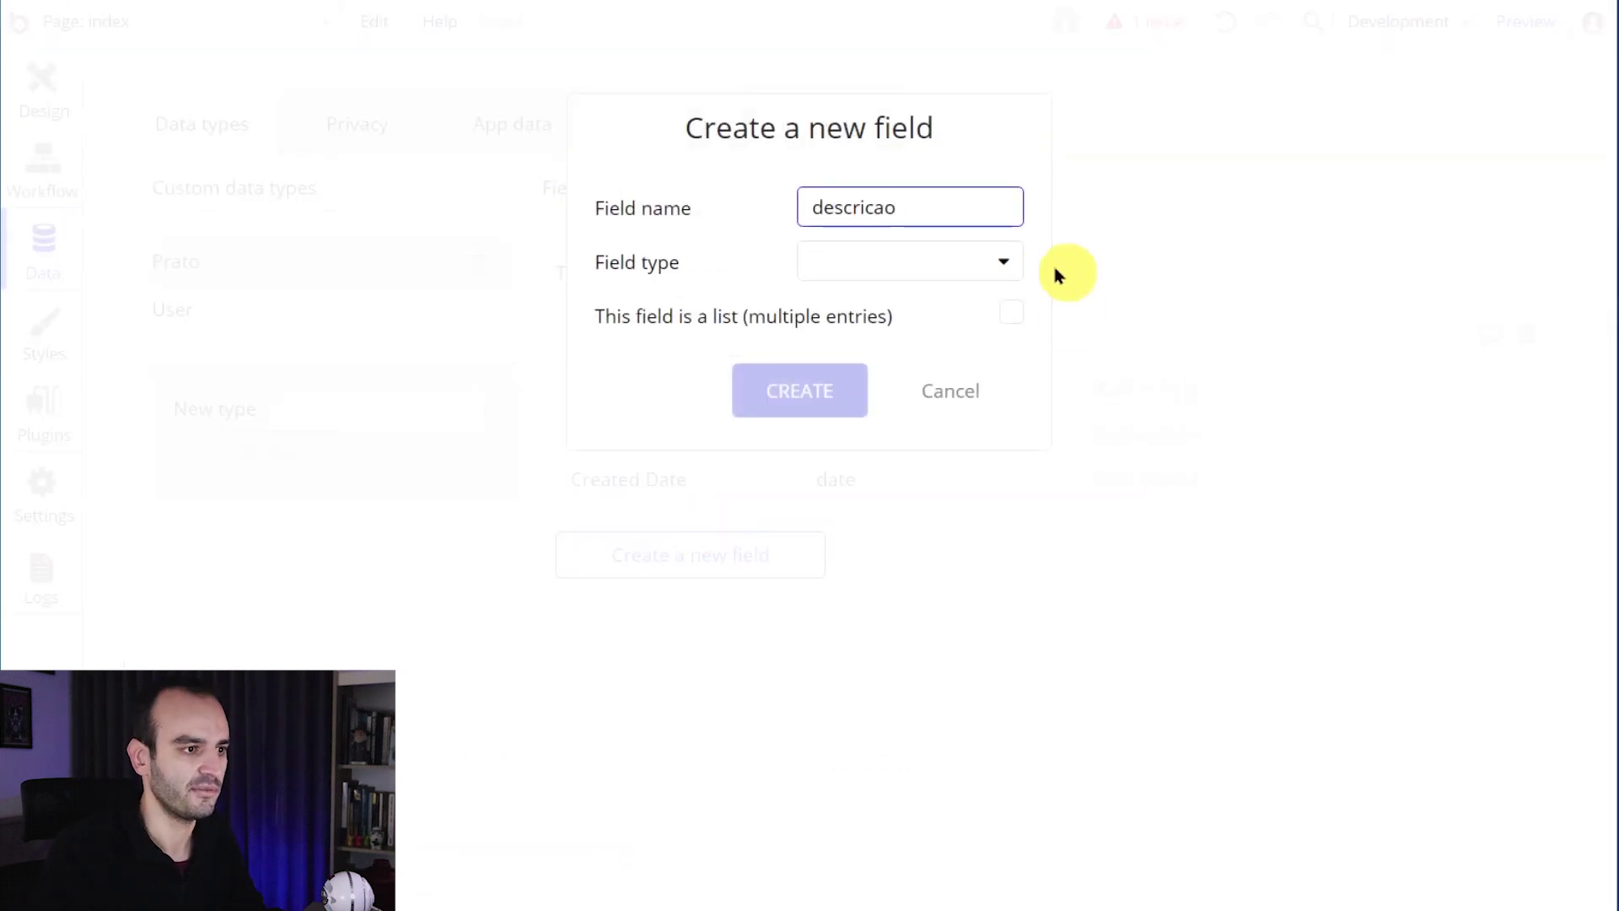
left_click(969, 262)
left_click(928, 307)
left_click(784, 391)
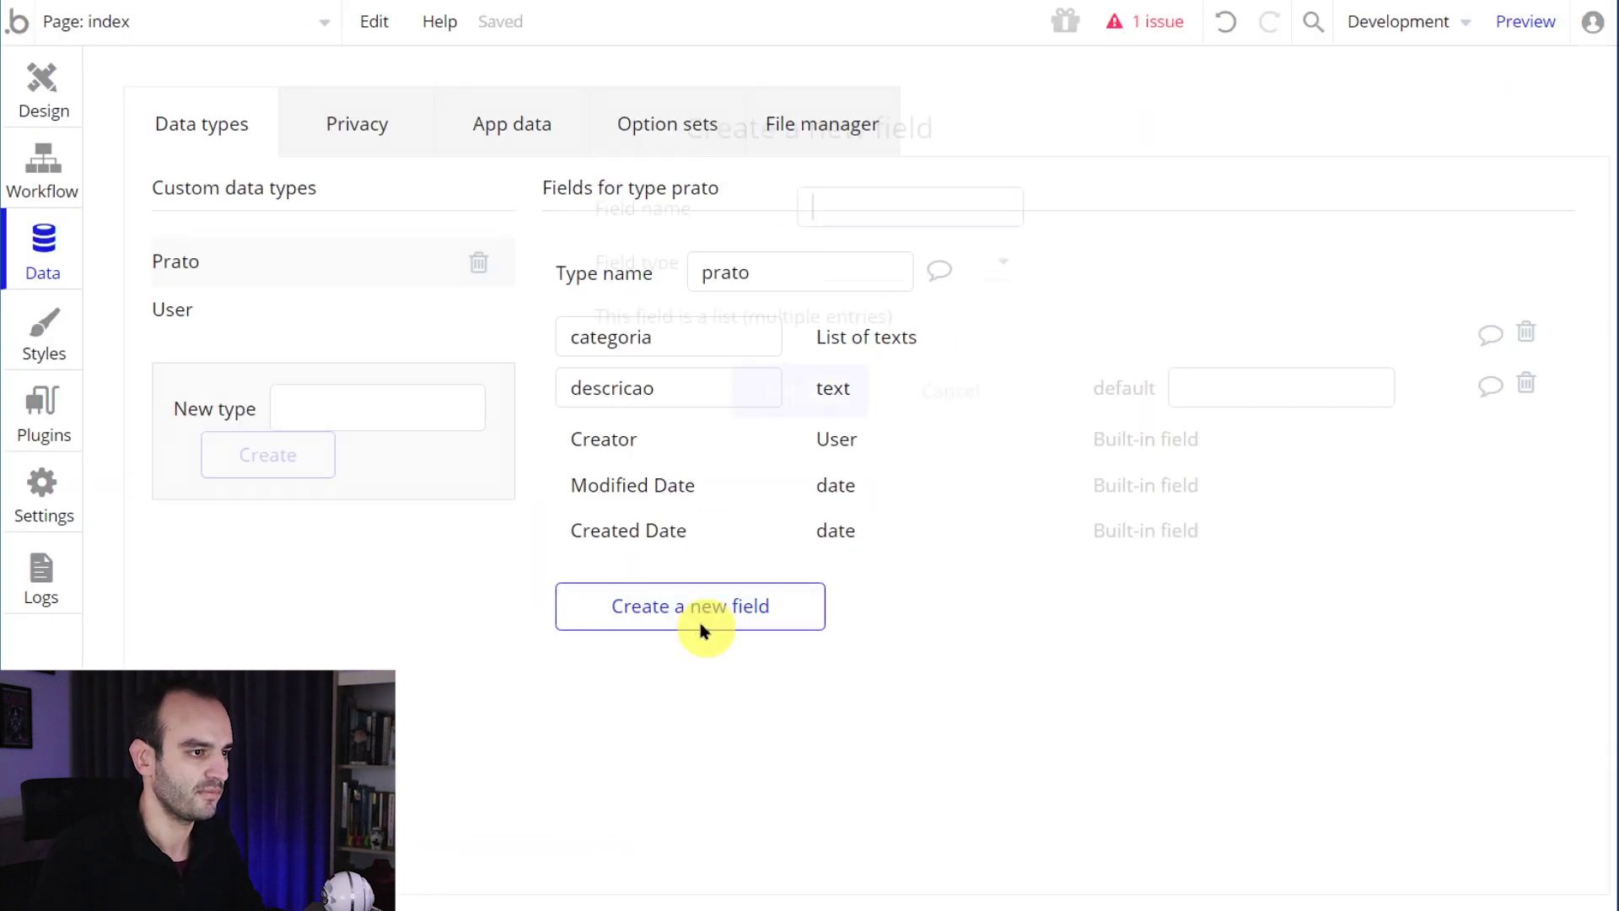
- Add an image field named "foto" to the prato data type and consult the guide's remaining Meals fields
left_click(700, 620)
left_click(915, 262)
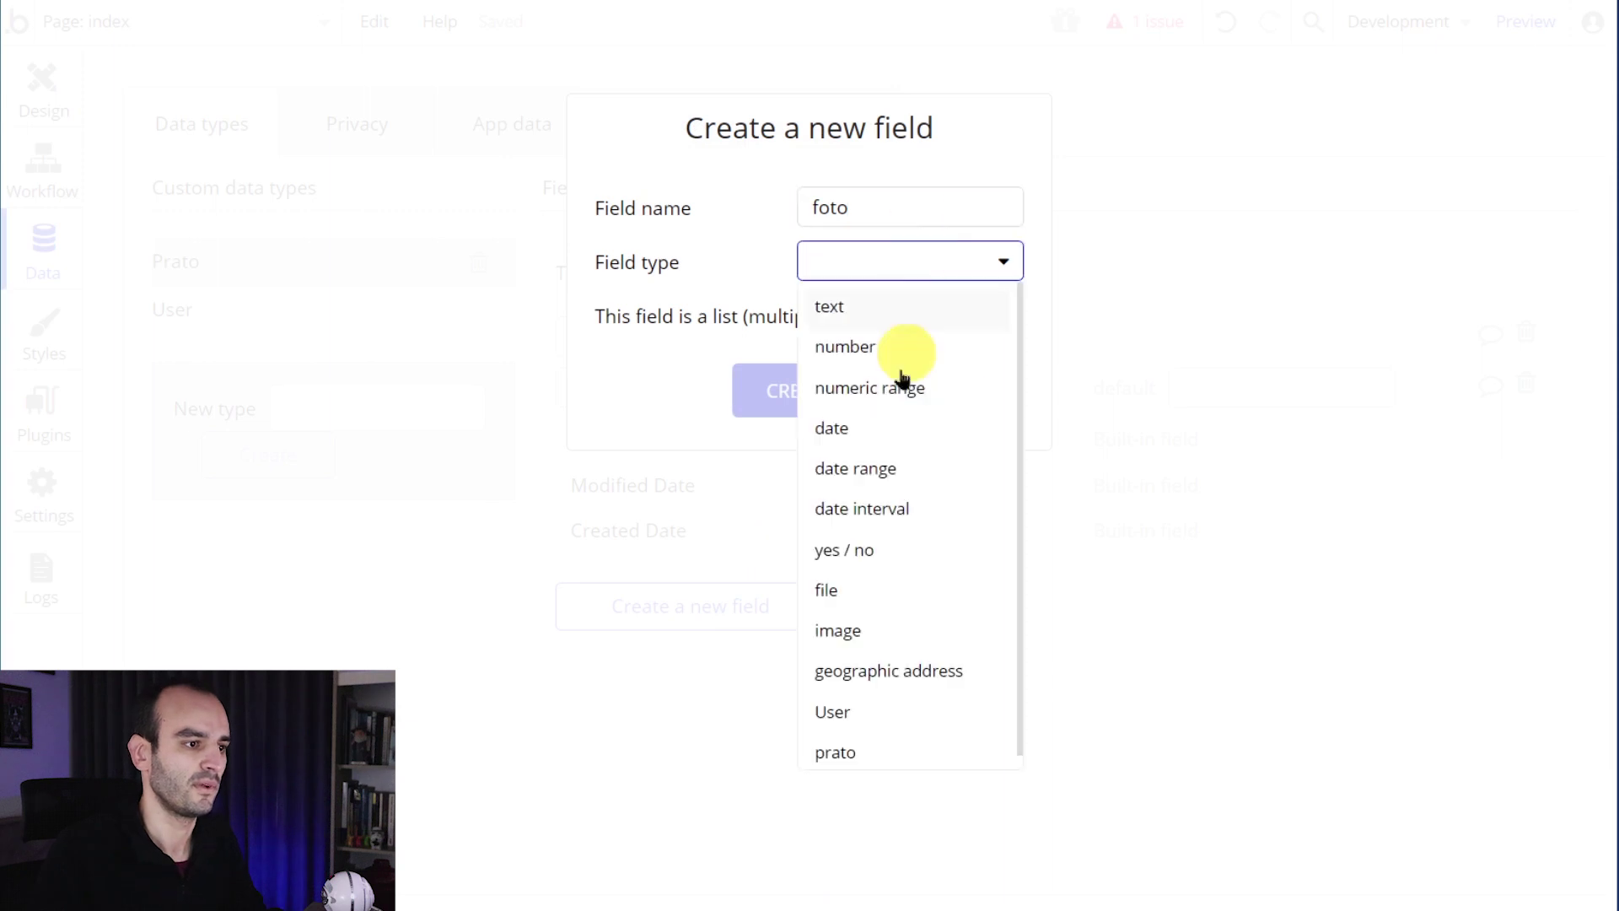
left_click(878, 628)
left_click(832, 421)
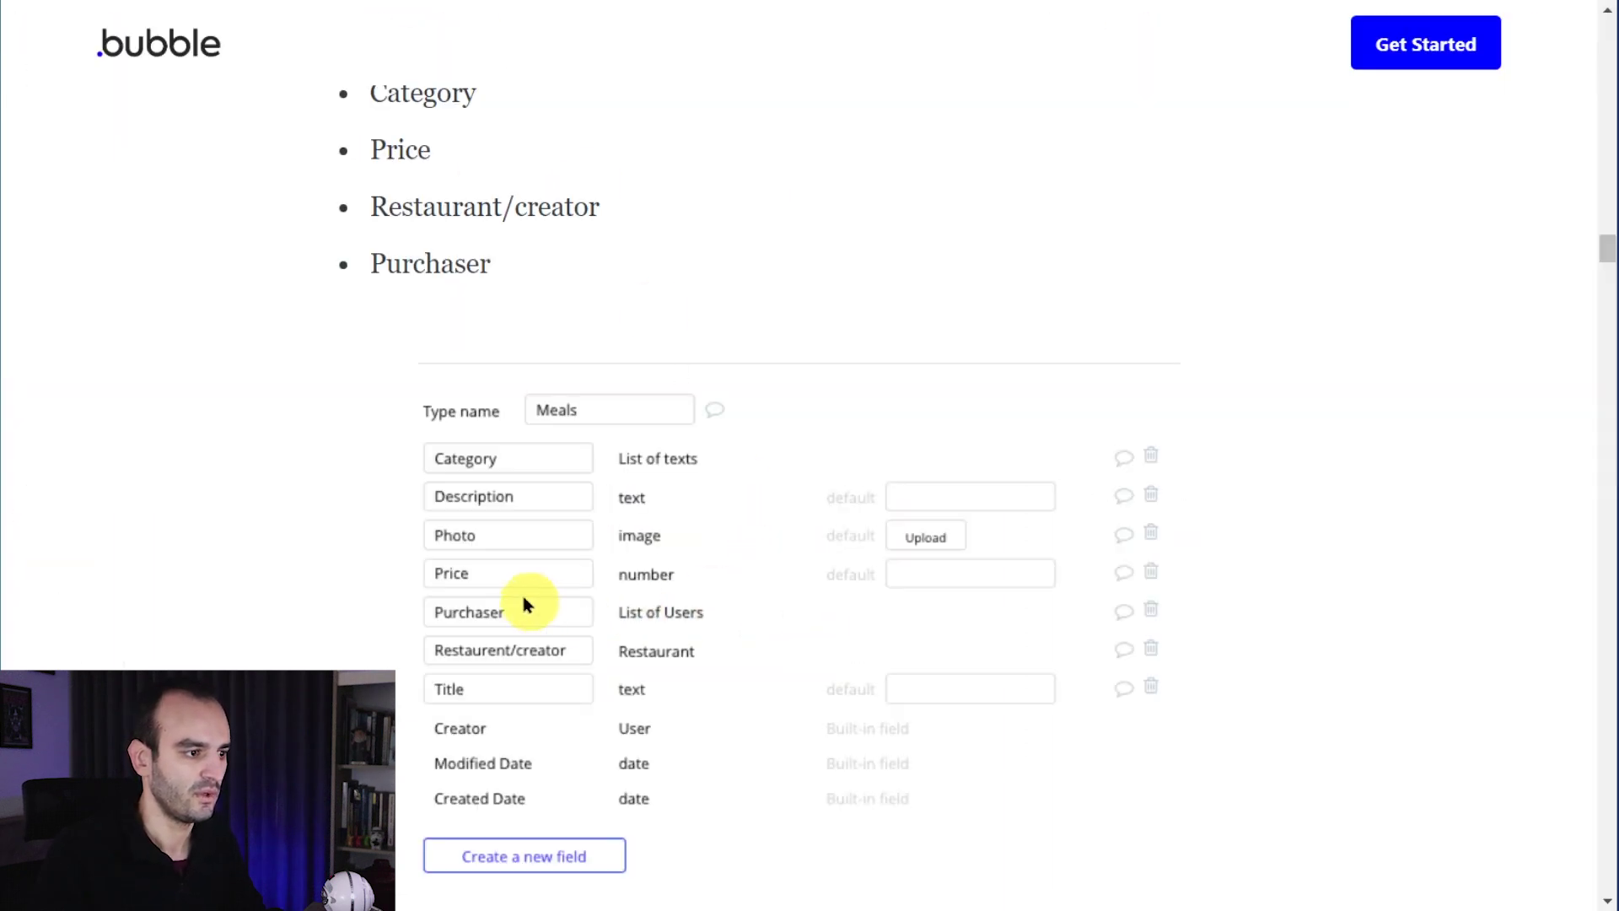
scroll(524, 601, "down", 2)
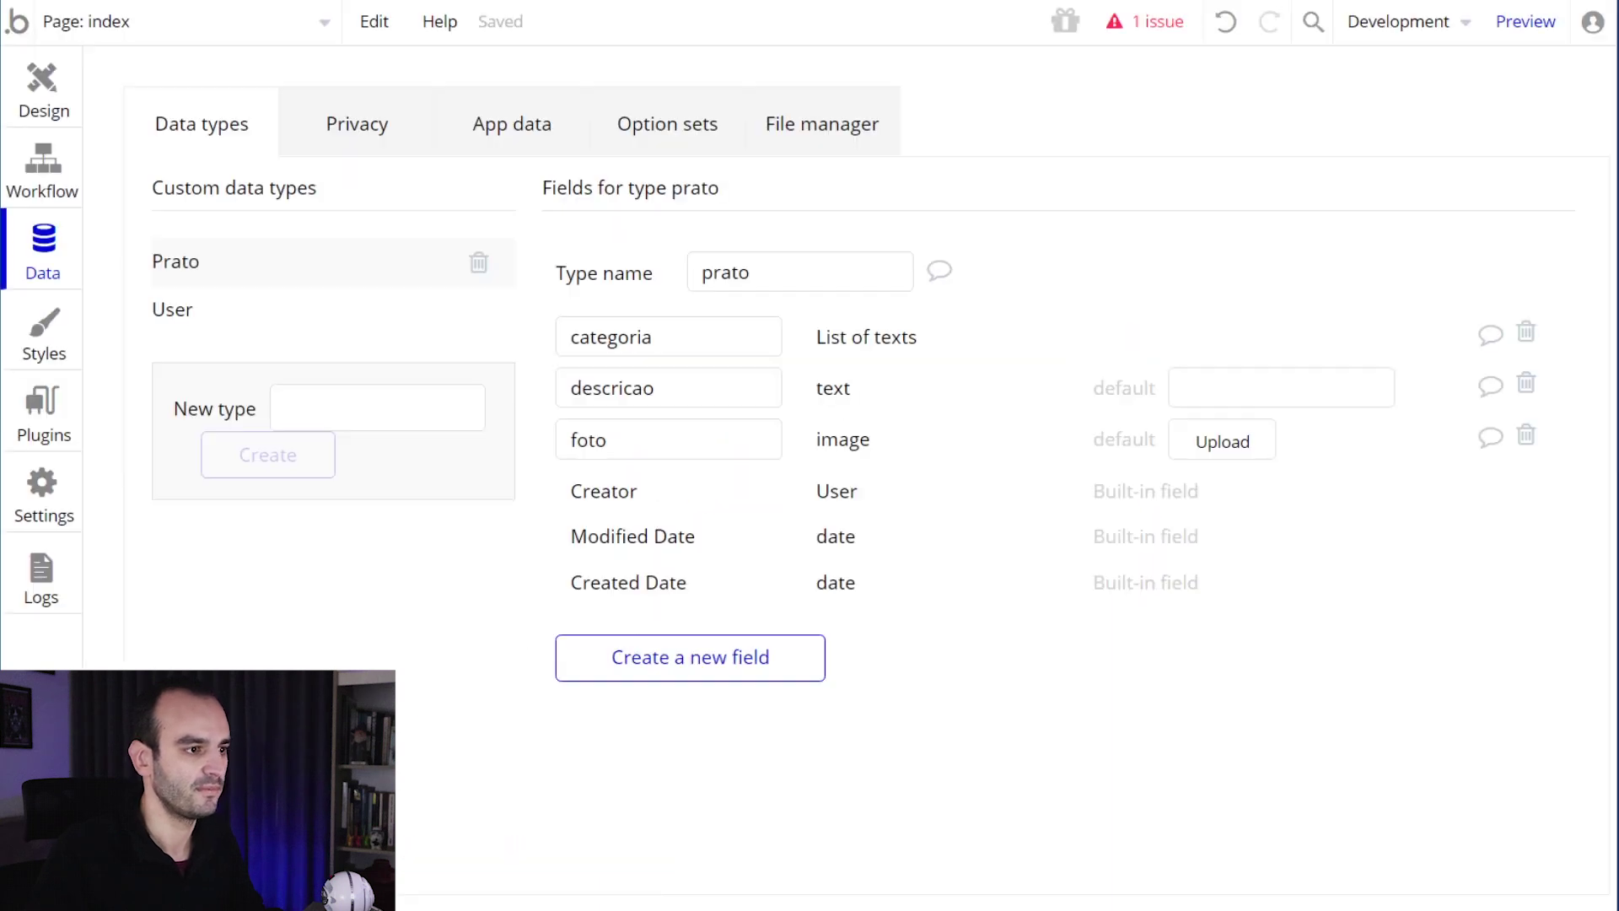
- Add a single-entry number field named "preco" to the prato data type
left_click(707, 658)
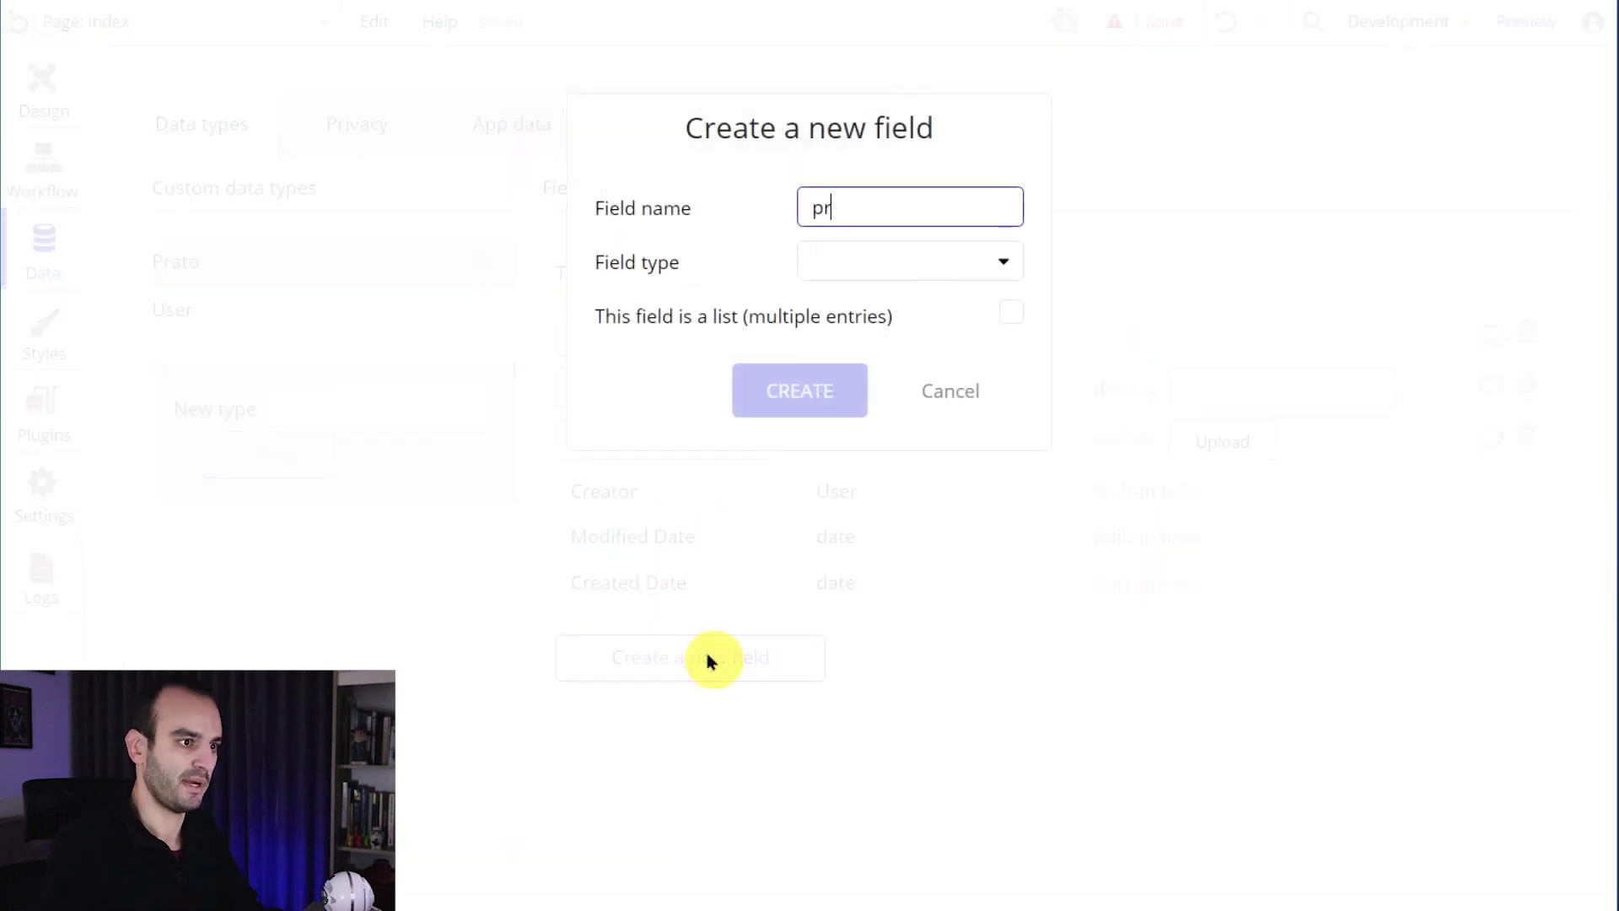
left_click(852, 263)
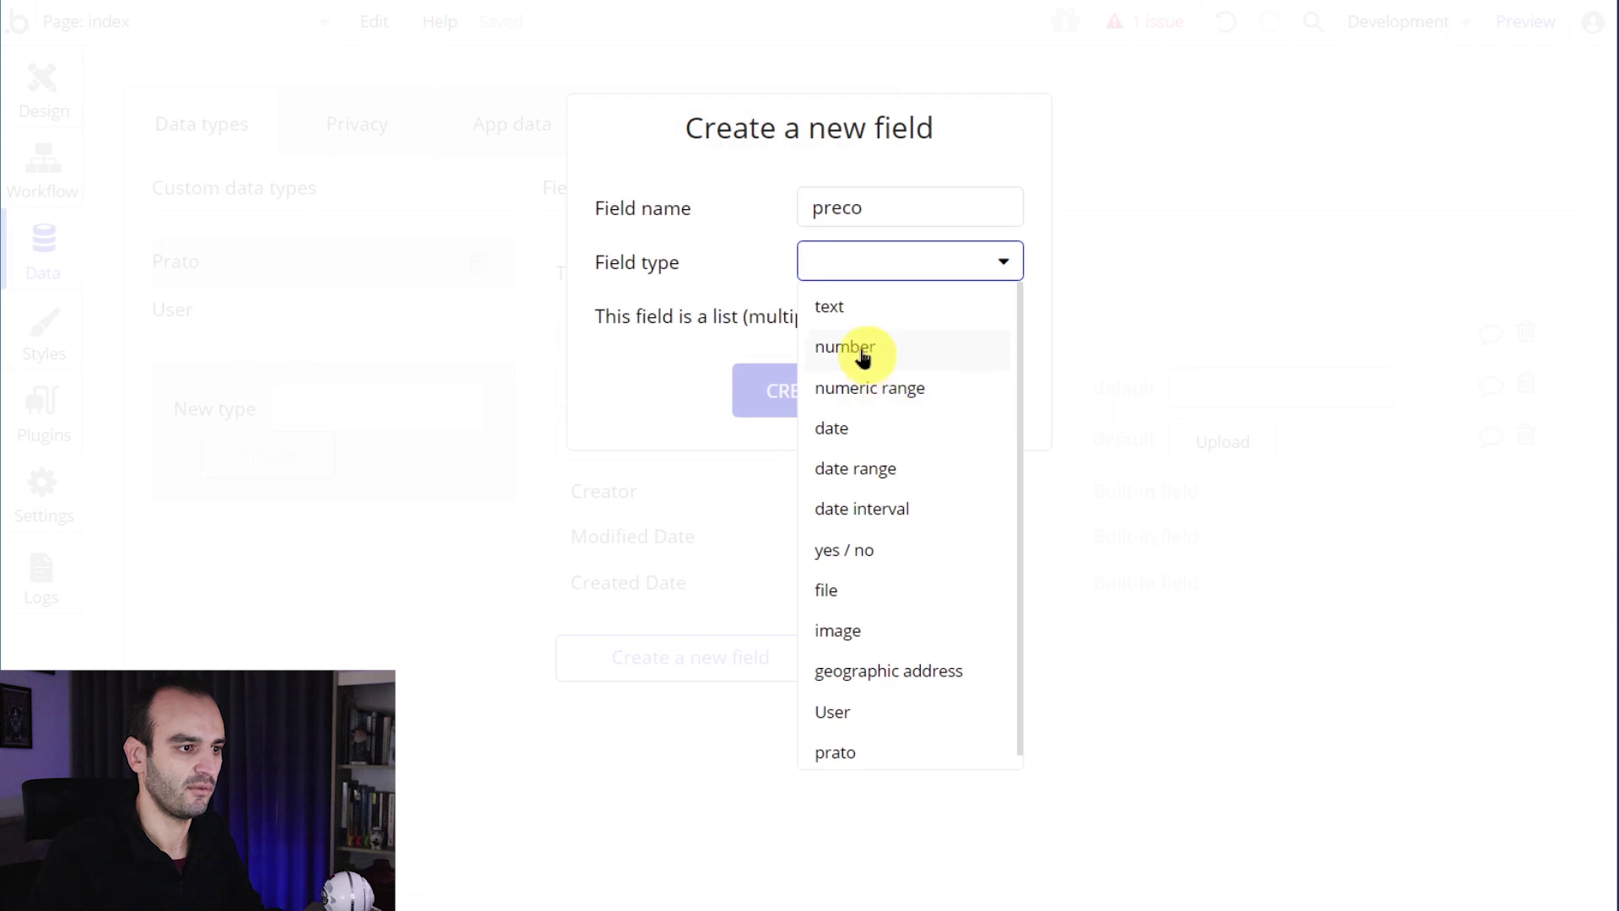
left_click(868, 350)
left_click(814, 393)
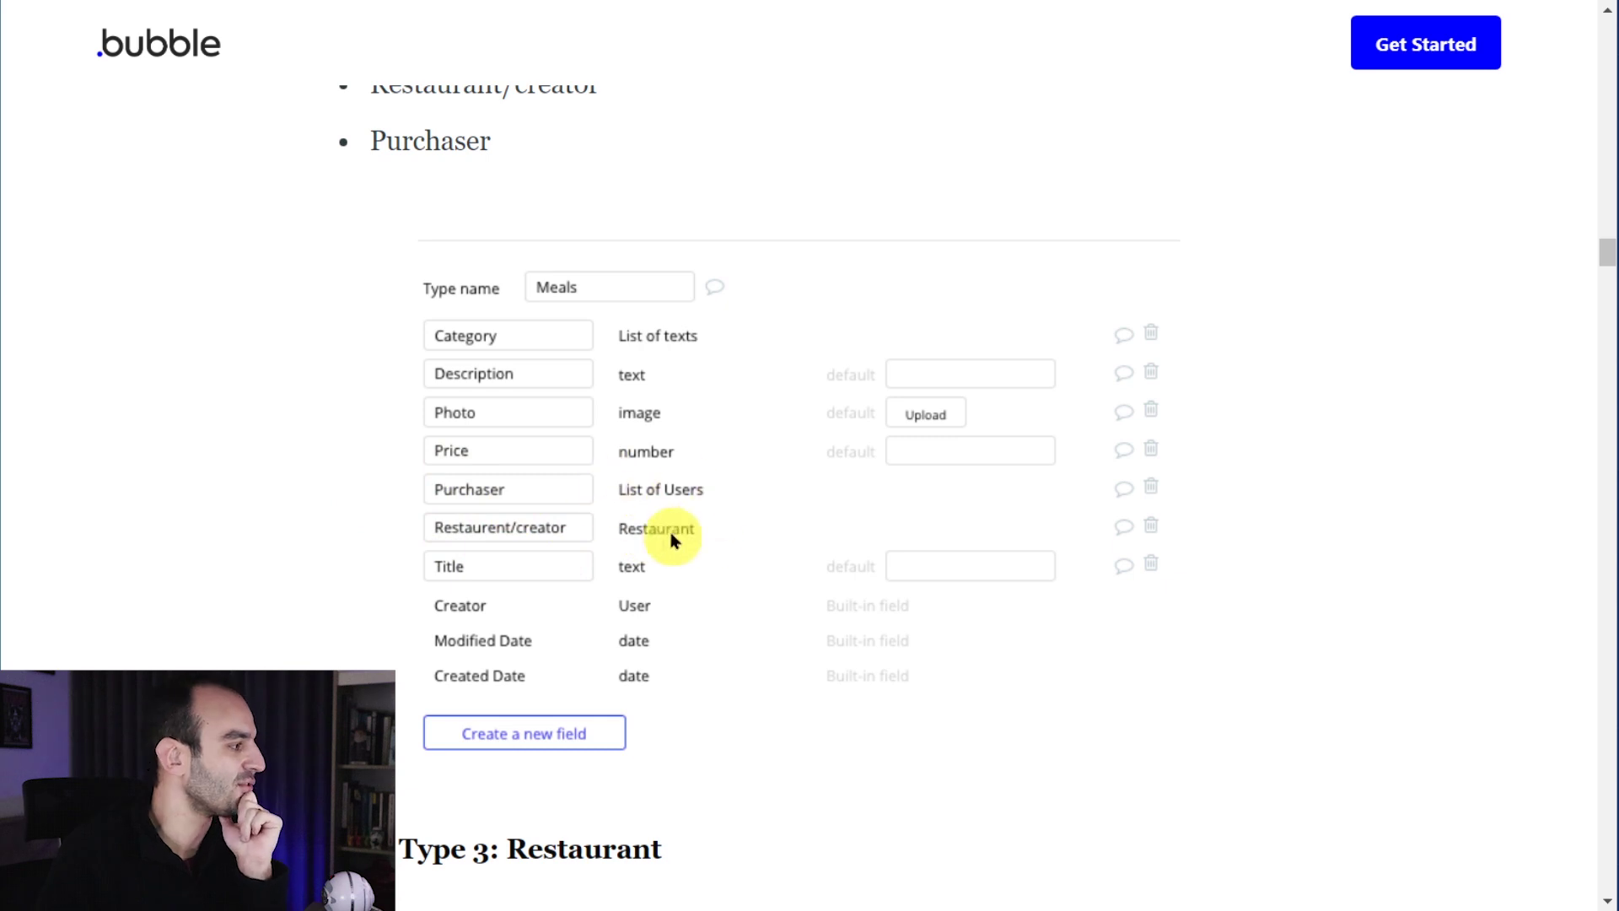
- Add a field named "compradores" of type User to the prato data type as a list with multiple entries
scroll(663, 506, "up", 3)
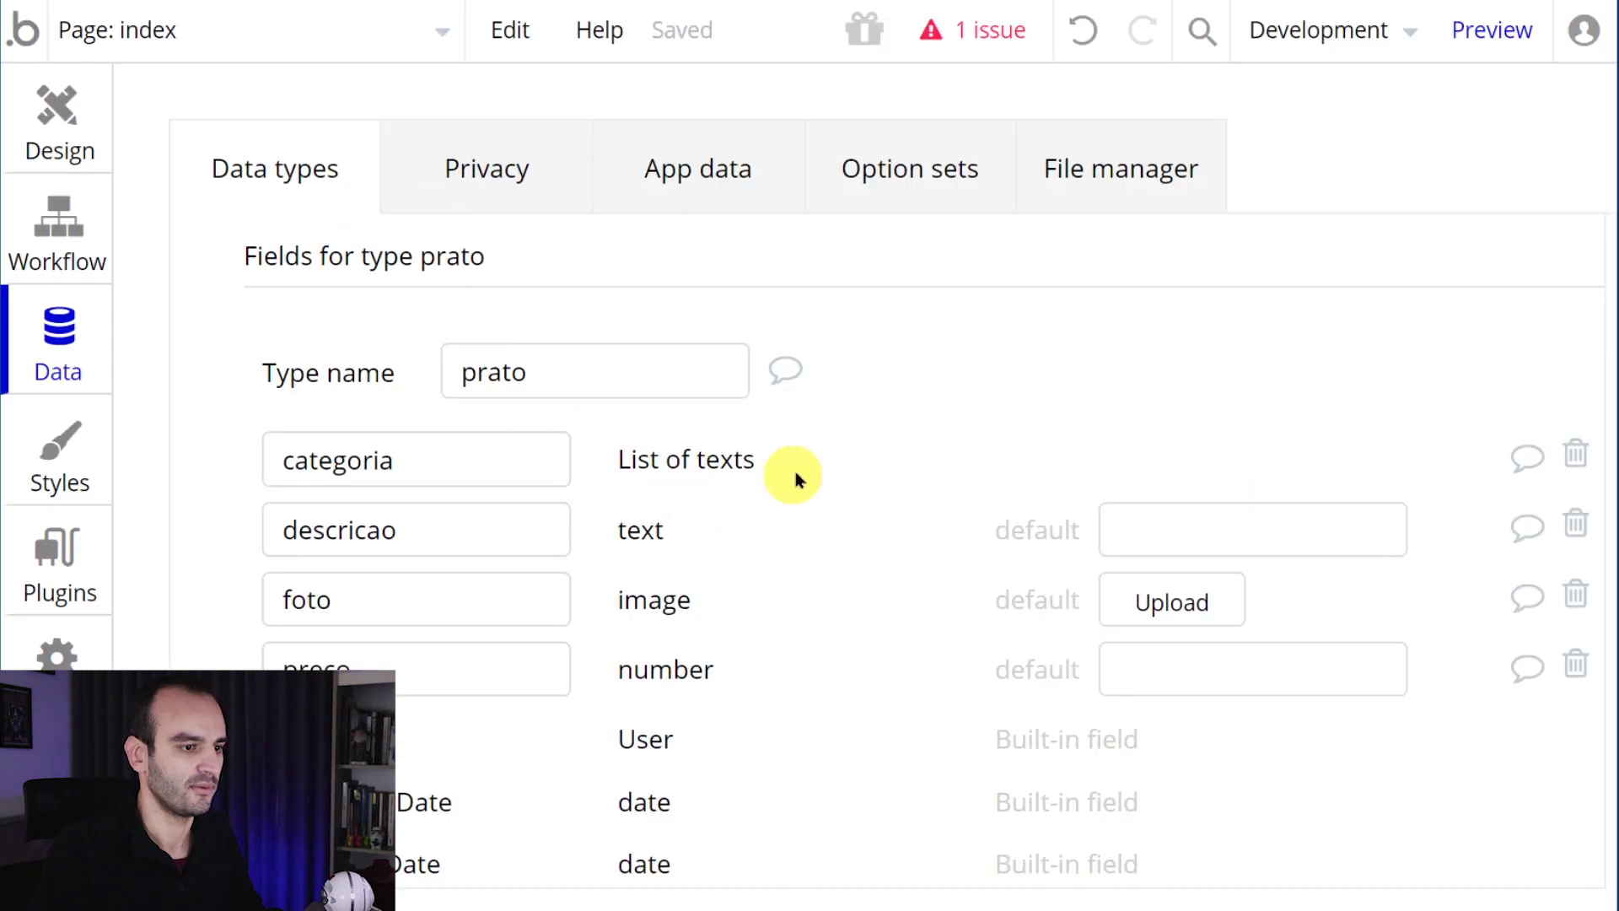
scroll(826, 498, "down", 2)
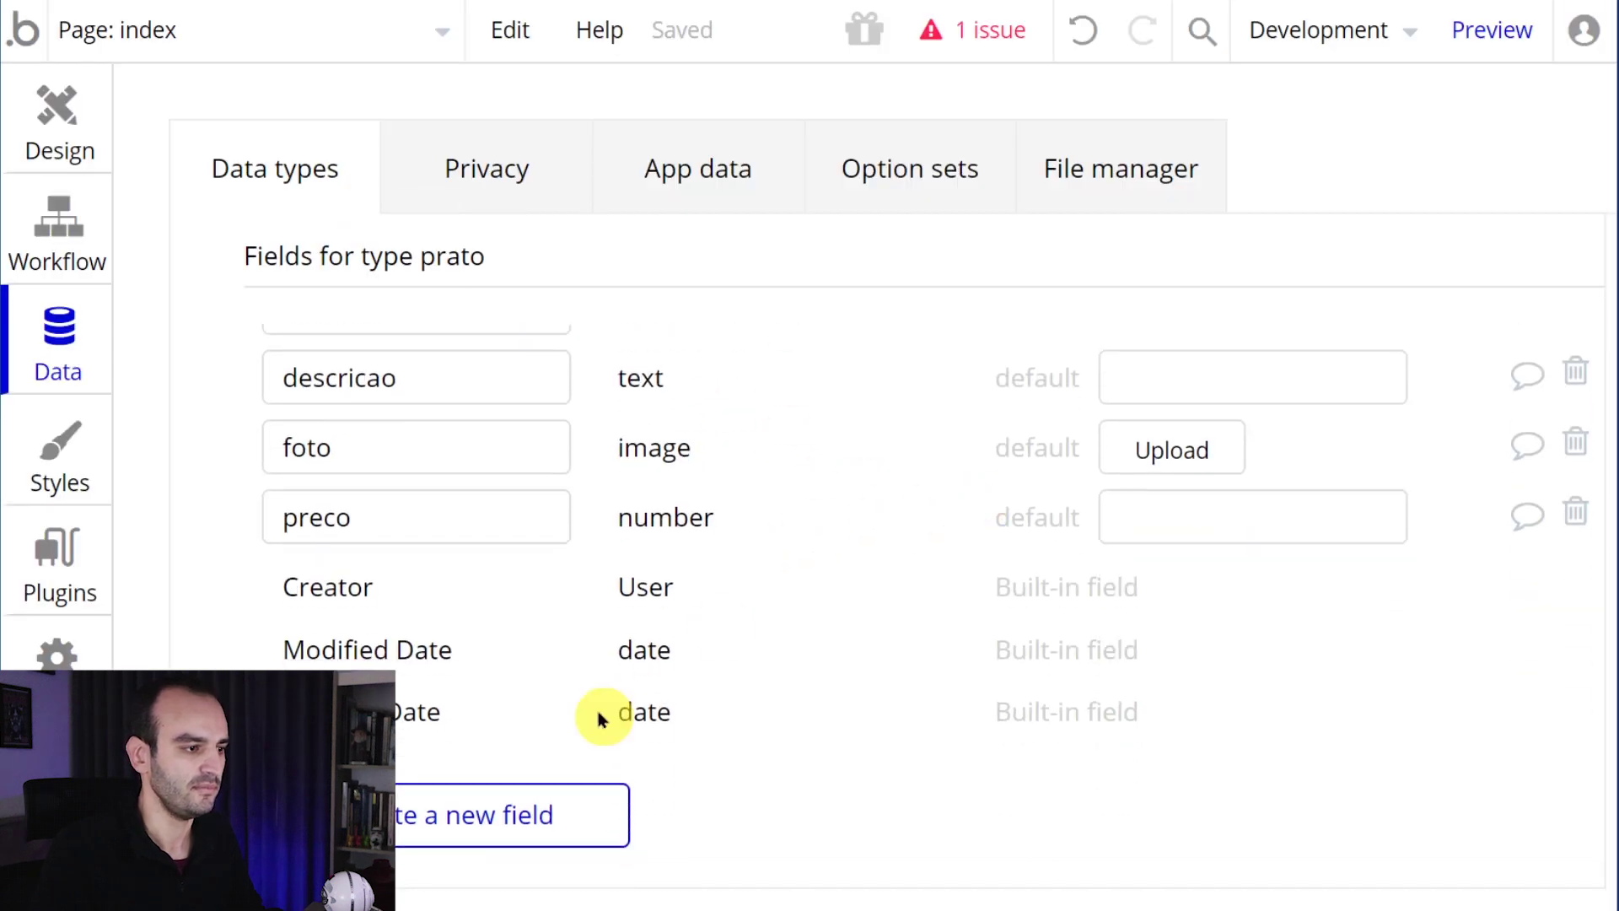
scroll(641, 670, "down", 2)
left_click(633, 796)
type("compradores")
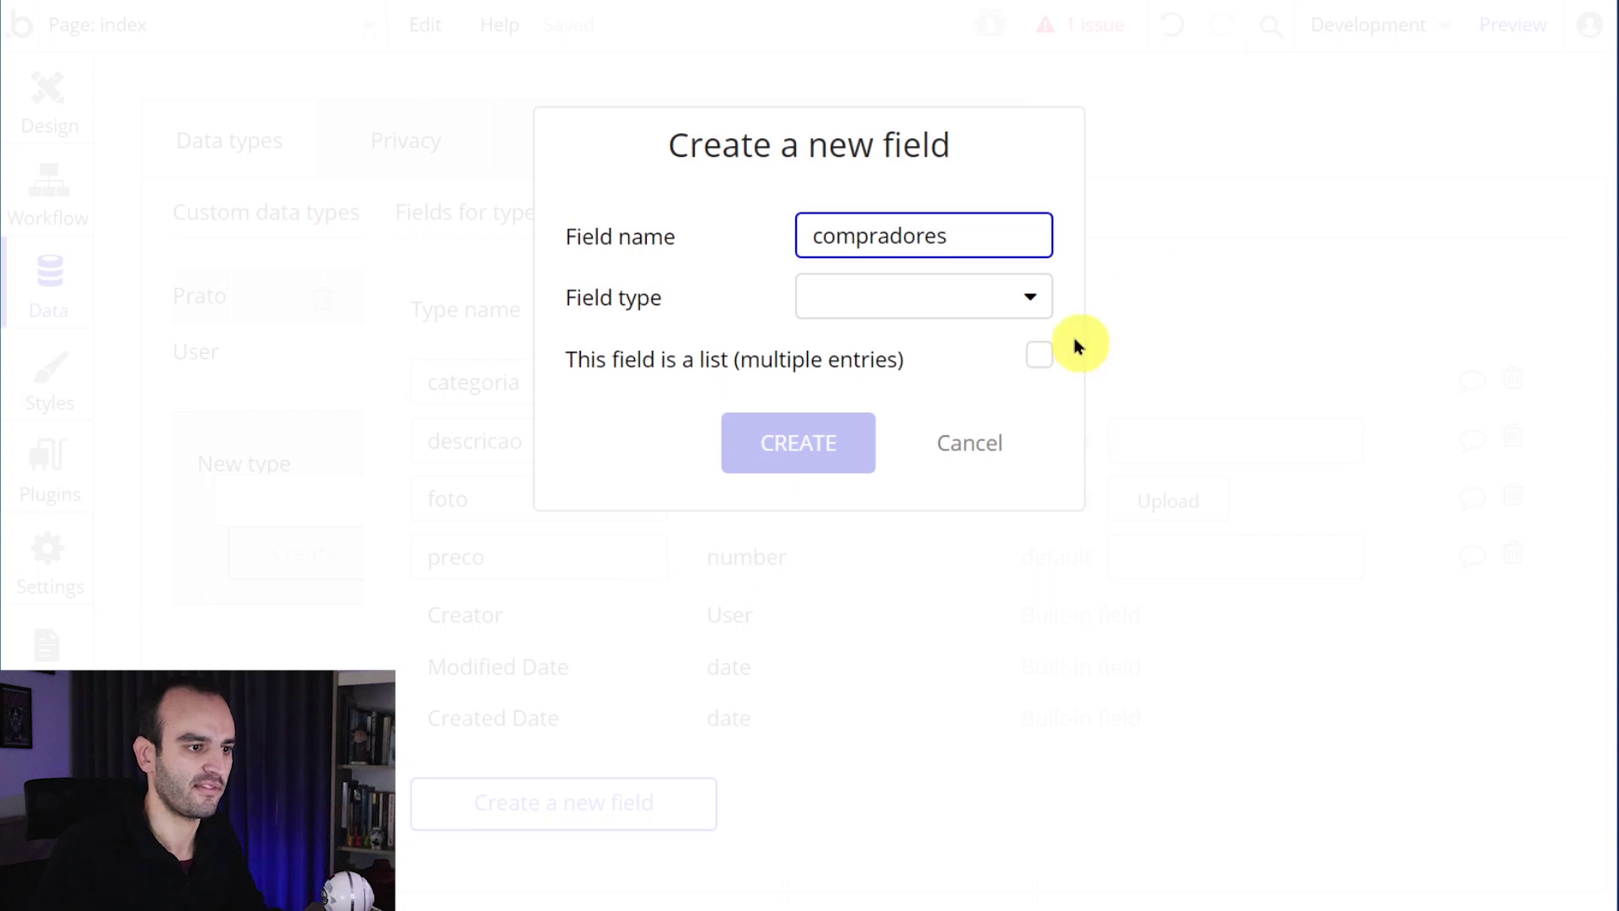
left_click(1042, 355)
left_click(911, 307)
scroll(843, 716, "down", 1)
left_click(839, 788)
left_click(786, 479)
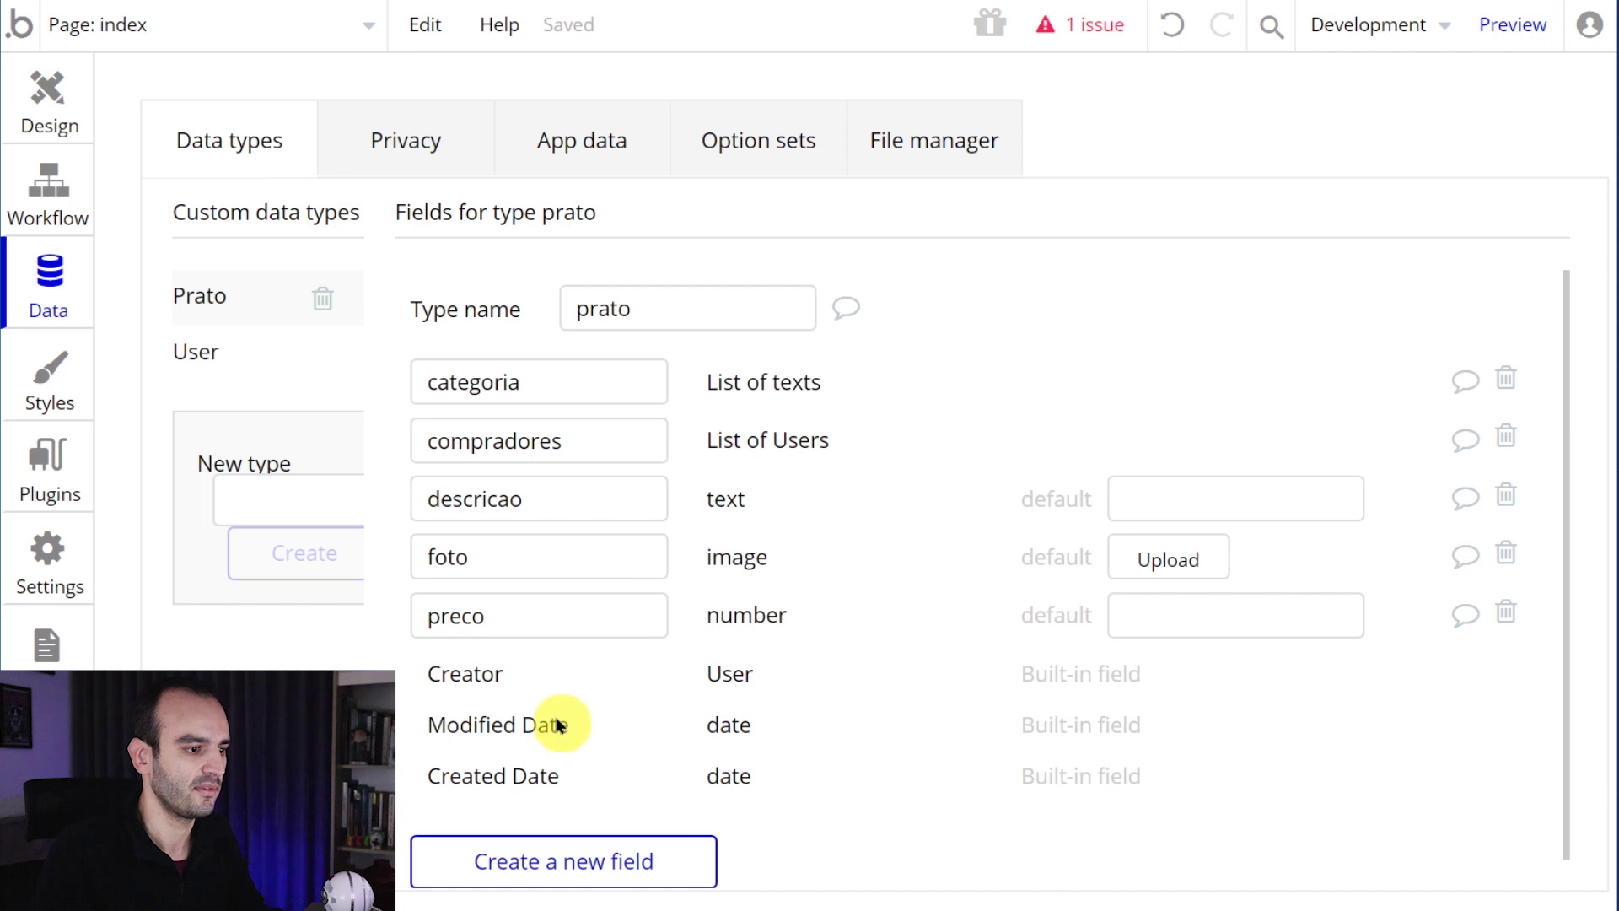
scroll(560, 723, "down", 1)
left_click(570, 827)
type("restaurante")
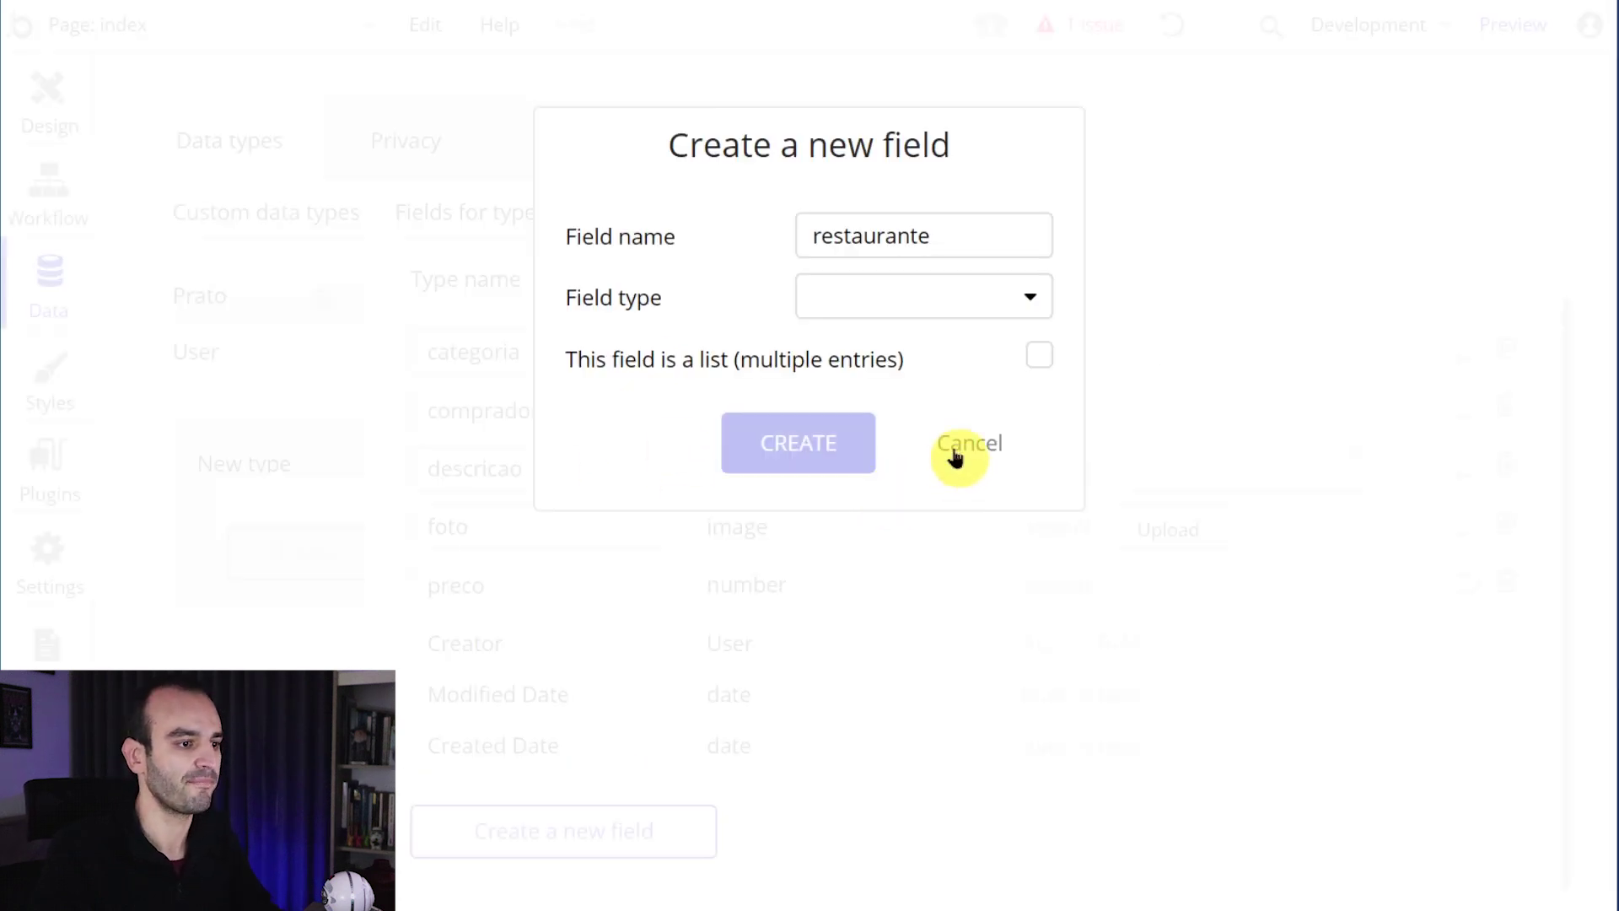
left_click(955, 454)
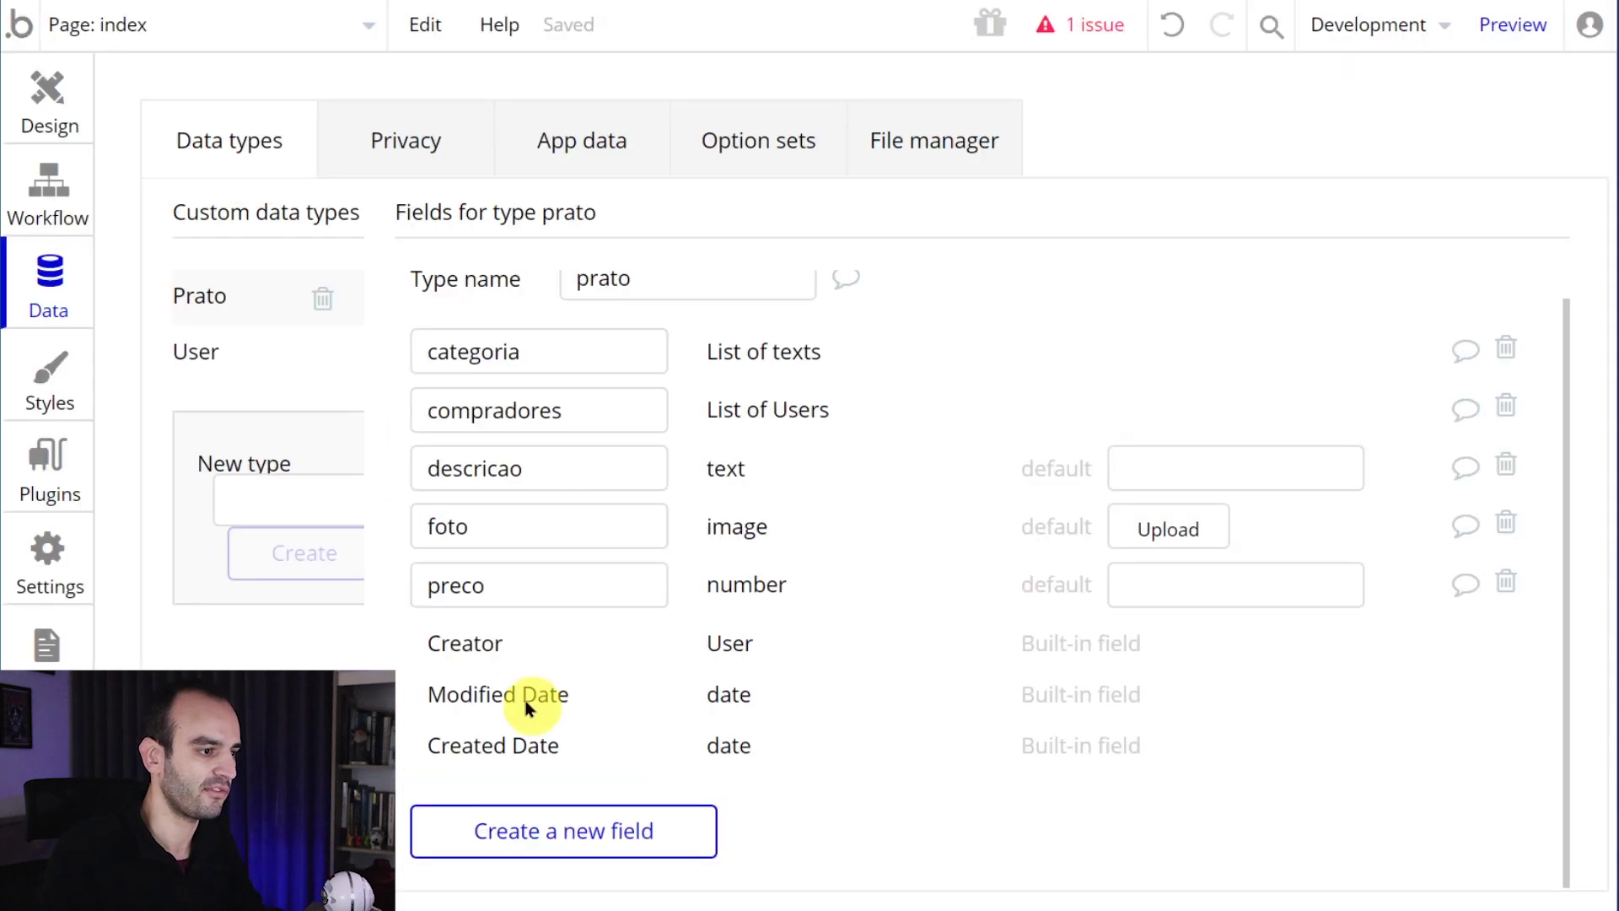
- Add a single-entry text field named "titulo" to the prato data type
left_click(528, 831)
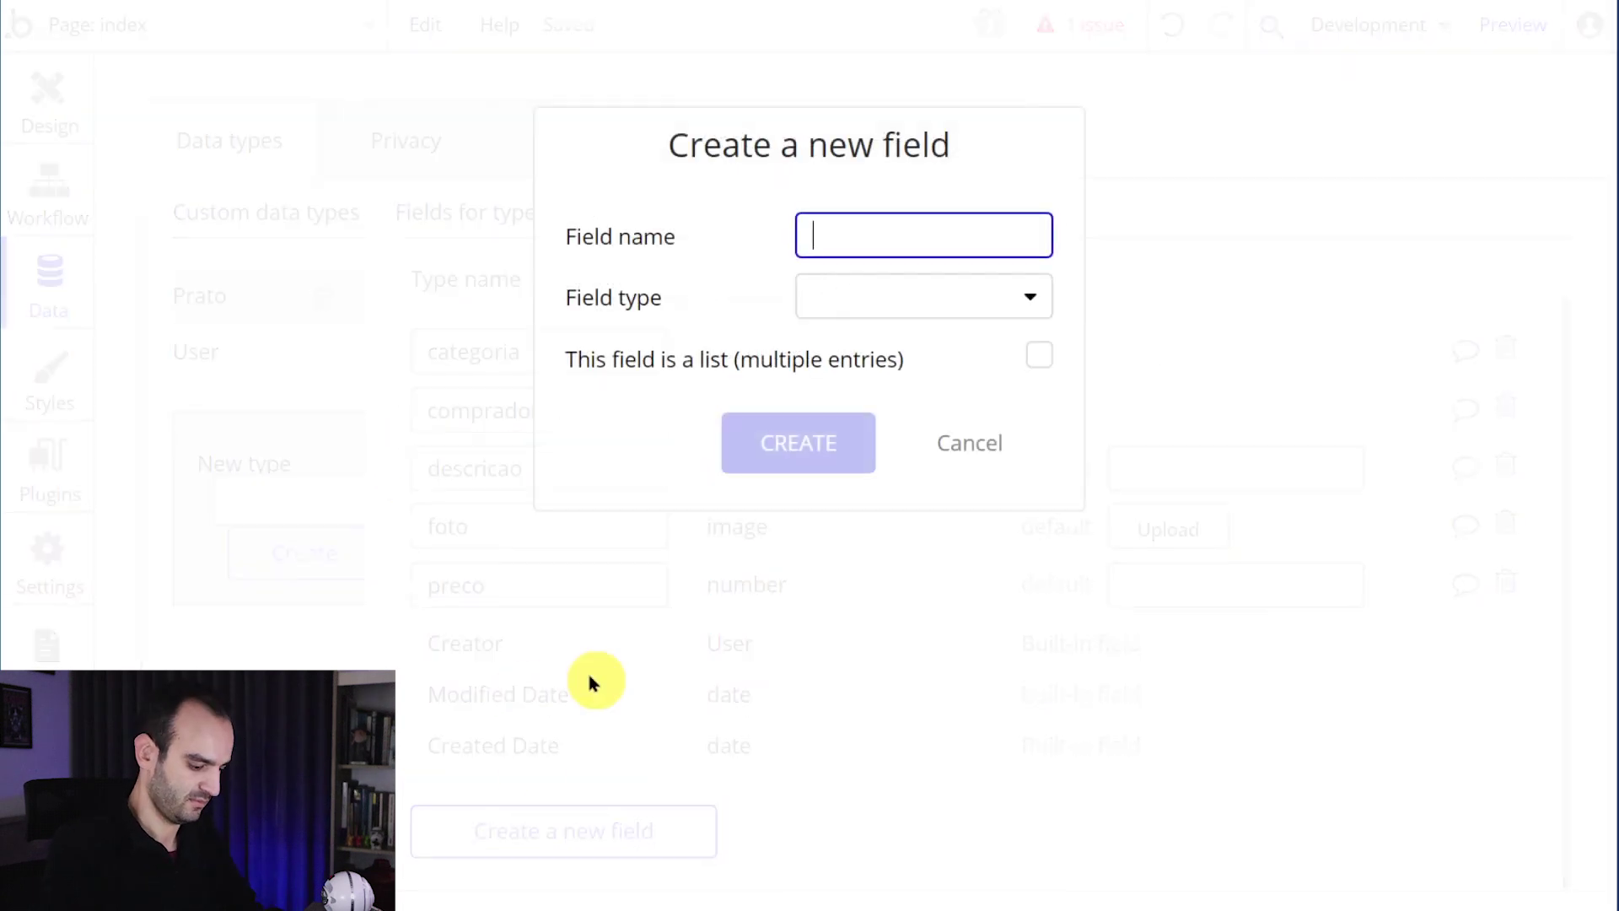
left_click(896, 299)
left_click(833, 347)
left_click(809, 443)
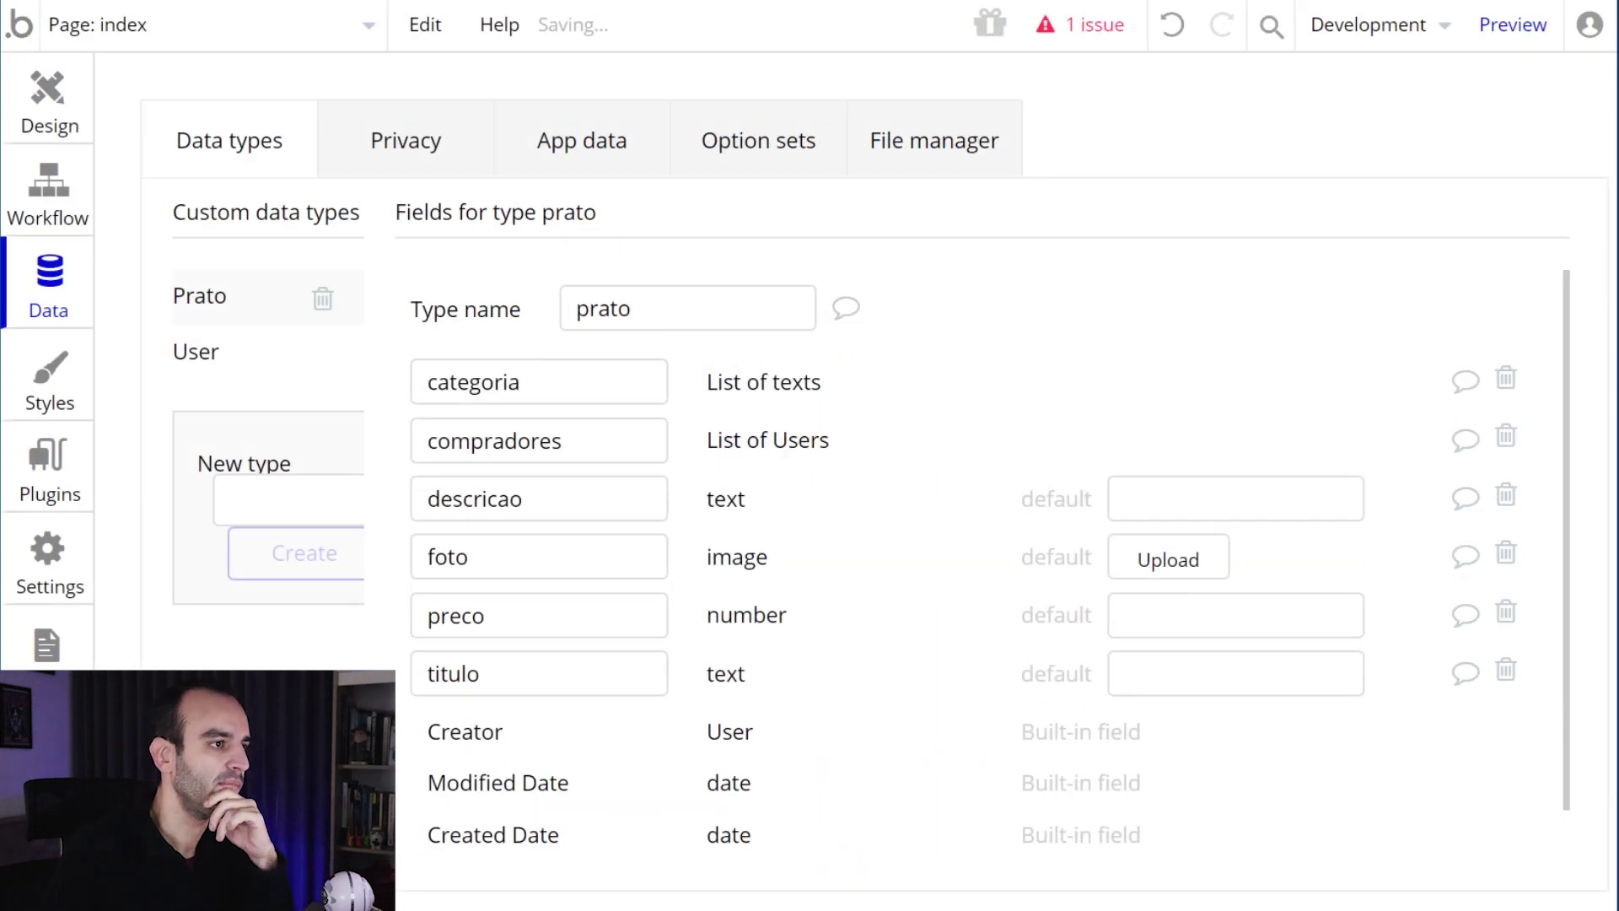
- Check the guide's User fields and add a "pratos_comprados" field of type prato to the User type as a list with multiple entries
left_click(270, 361)
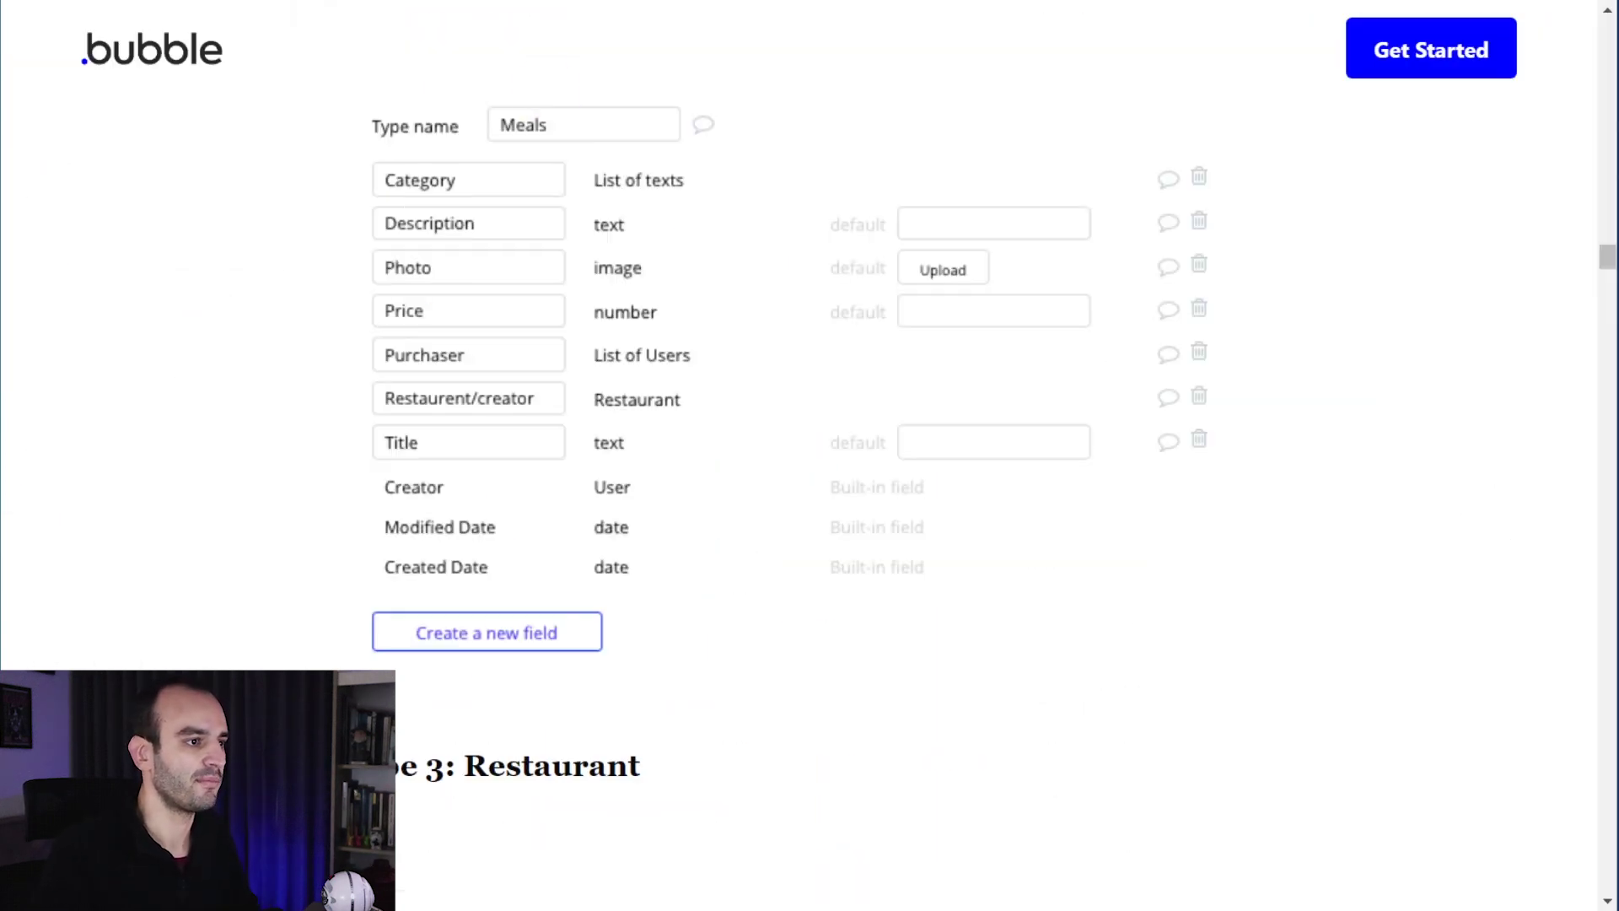
scroll(715, 384, "up", 15)
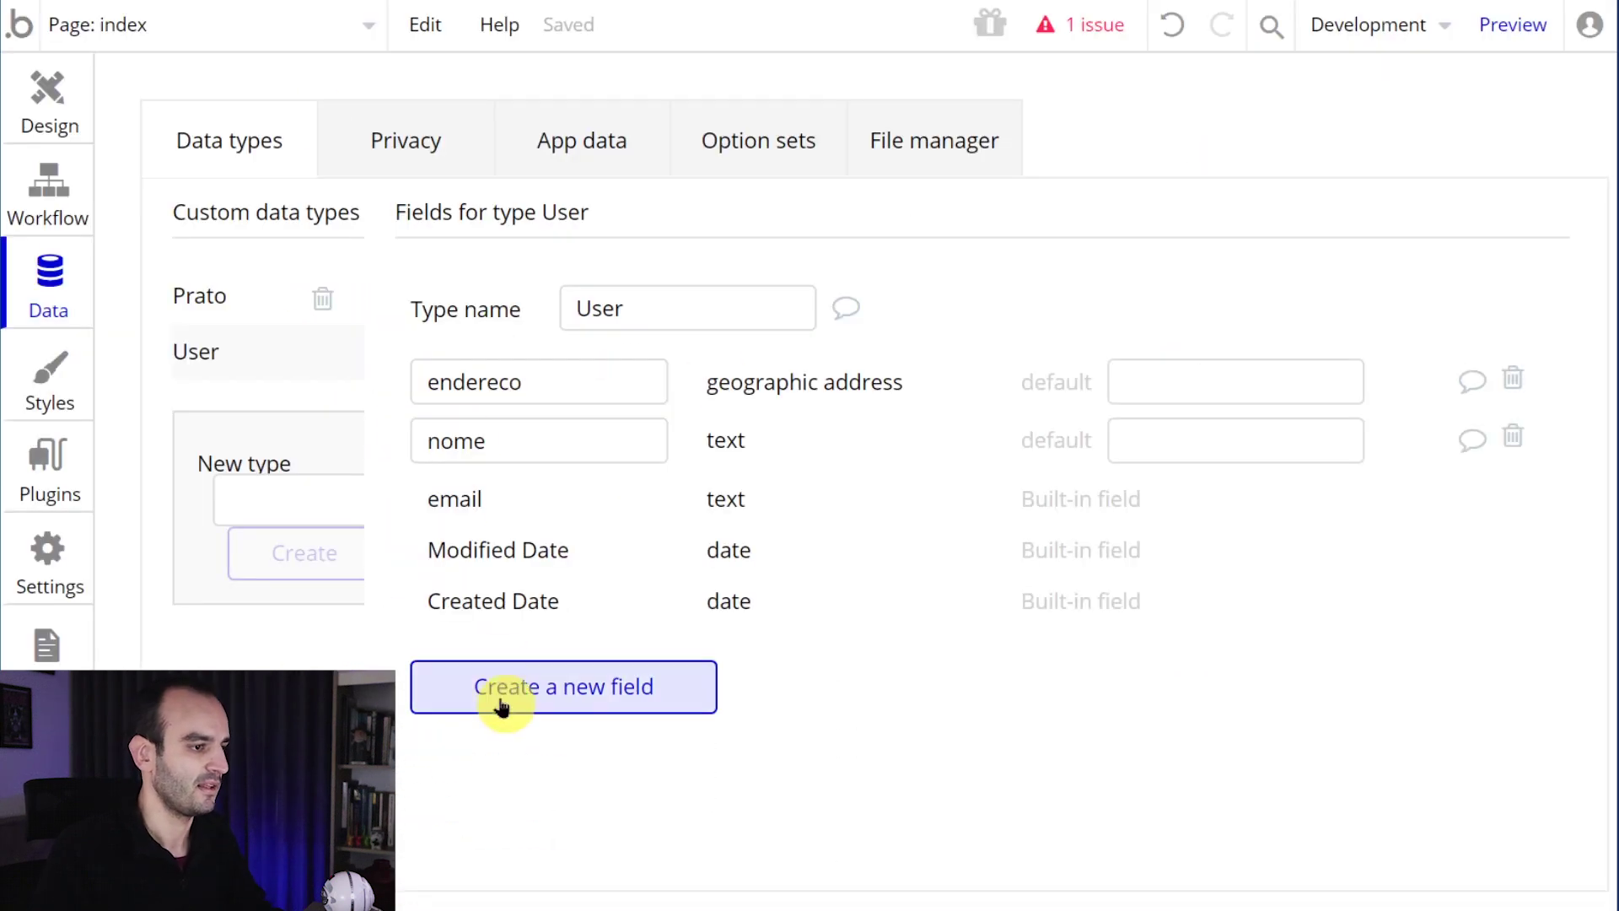
left_click(498, 701)
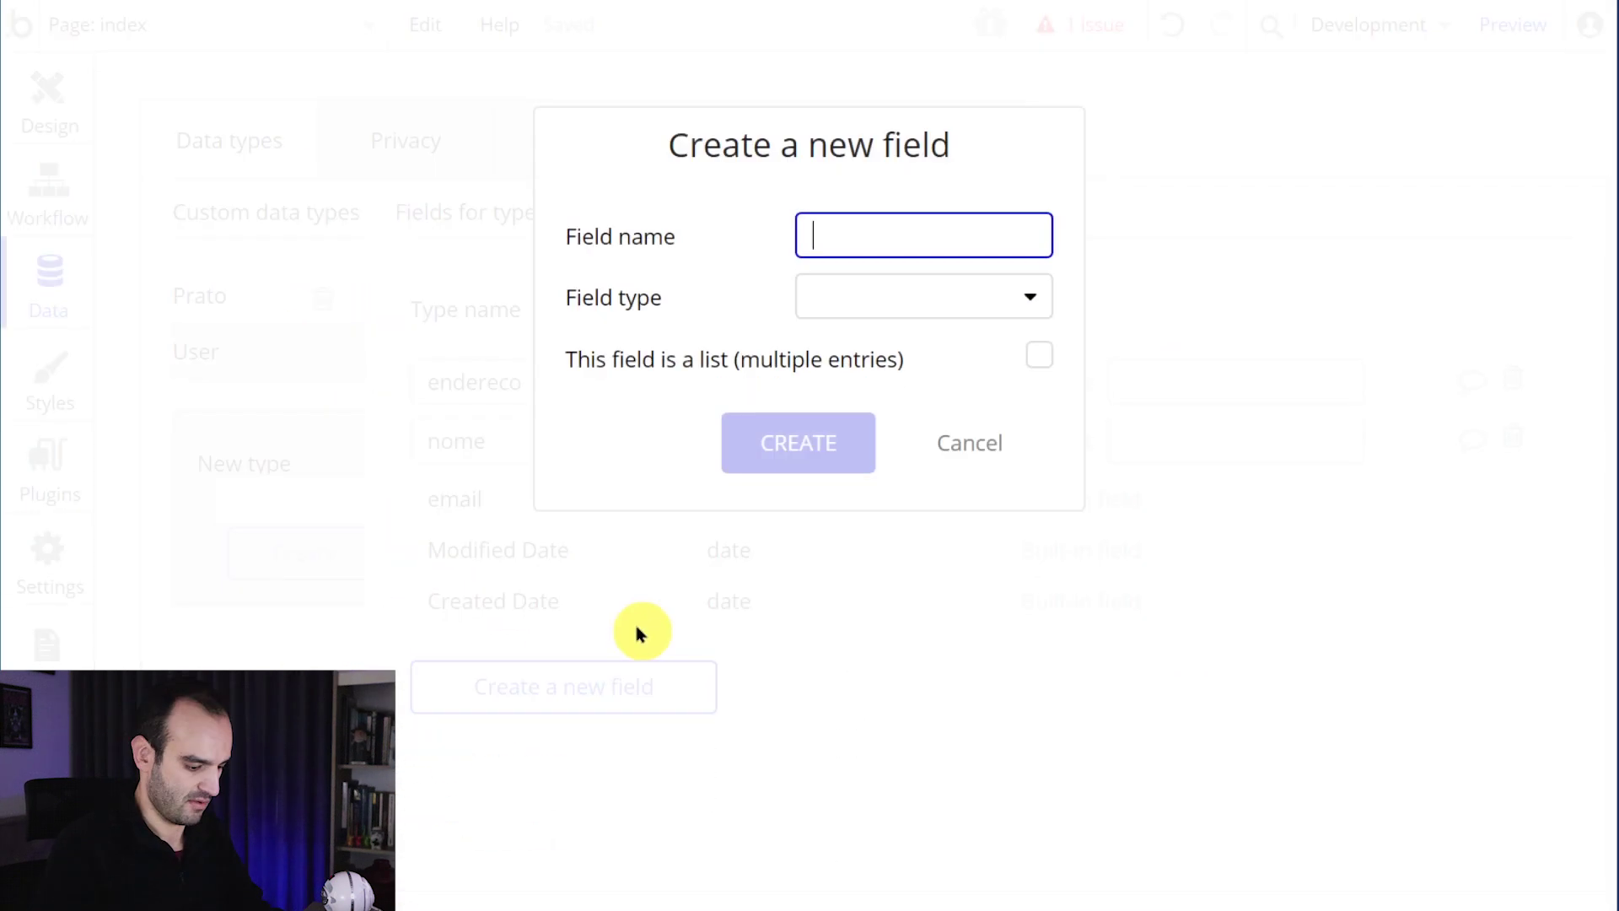
type("pratos_comprados")
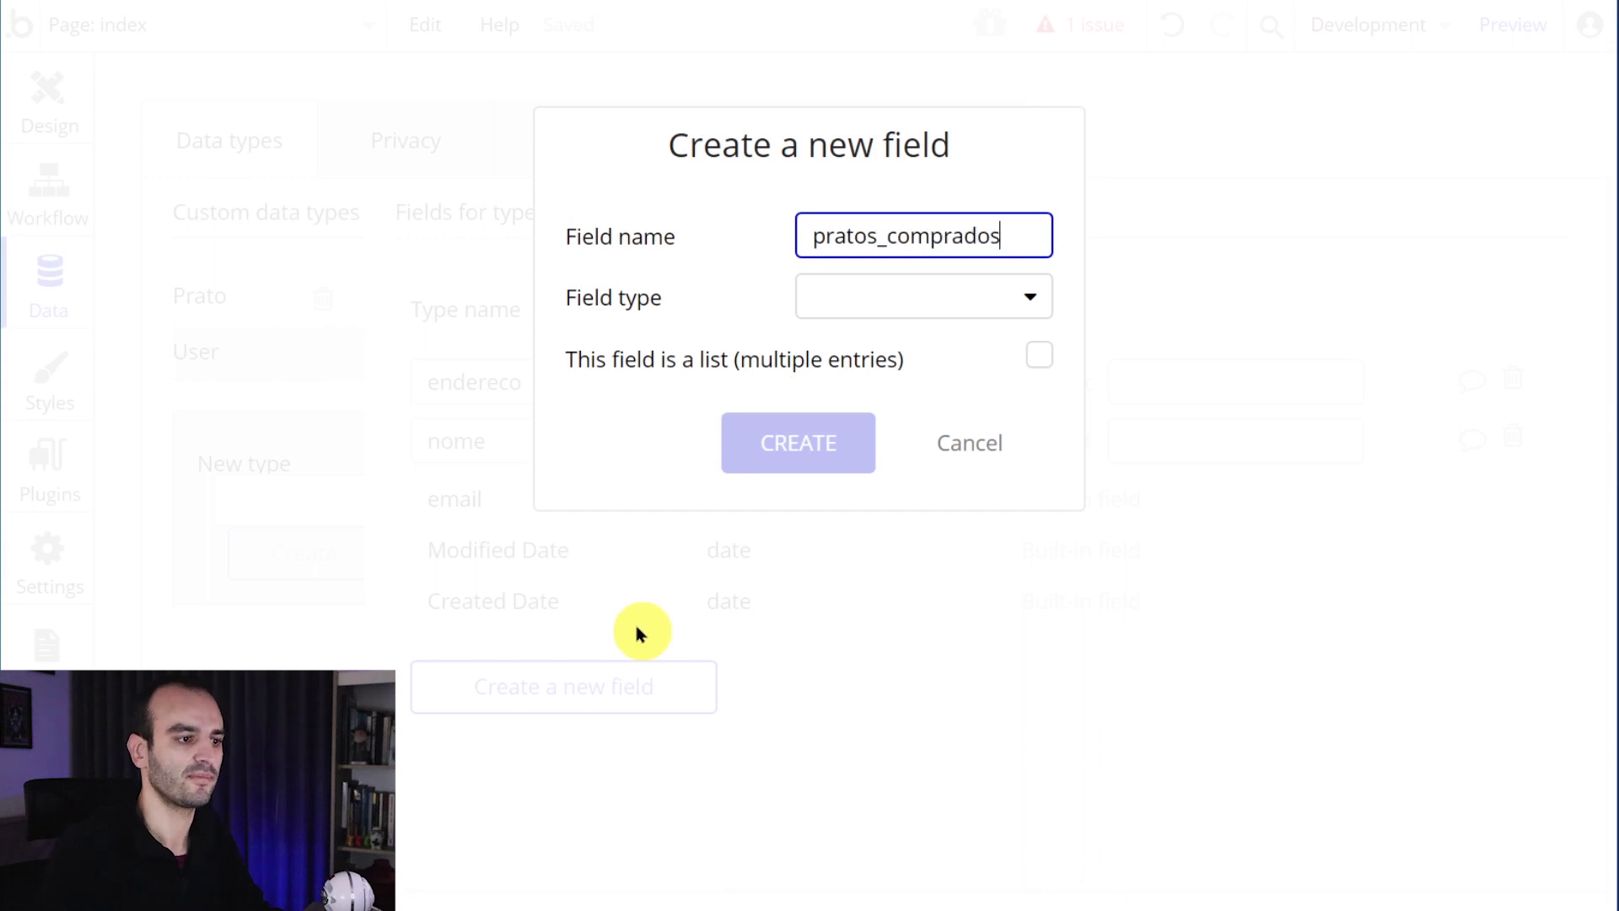
left_click(1033, 361)
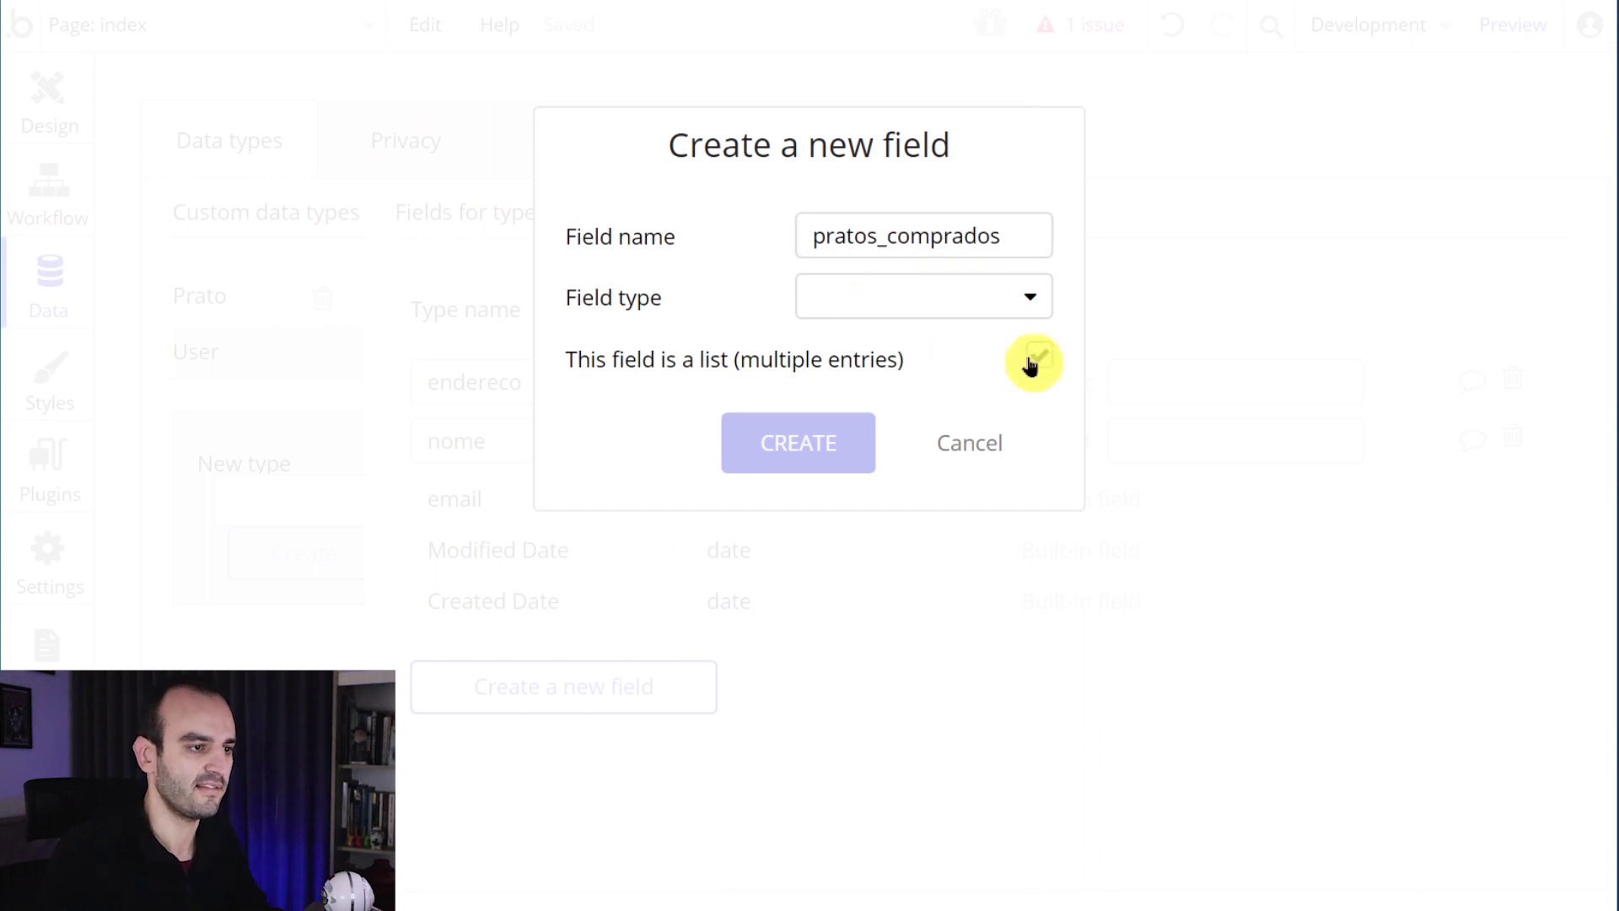
left_click(928, 320)
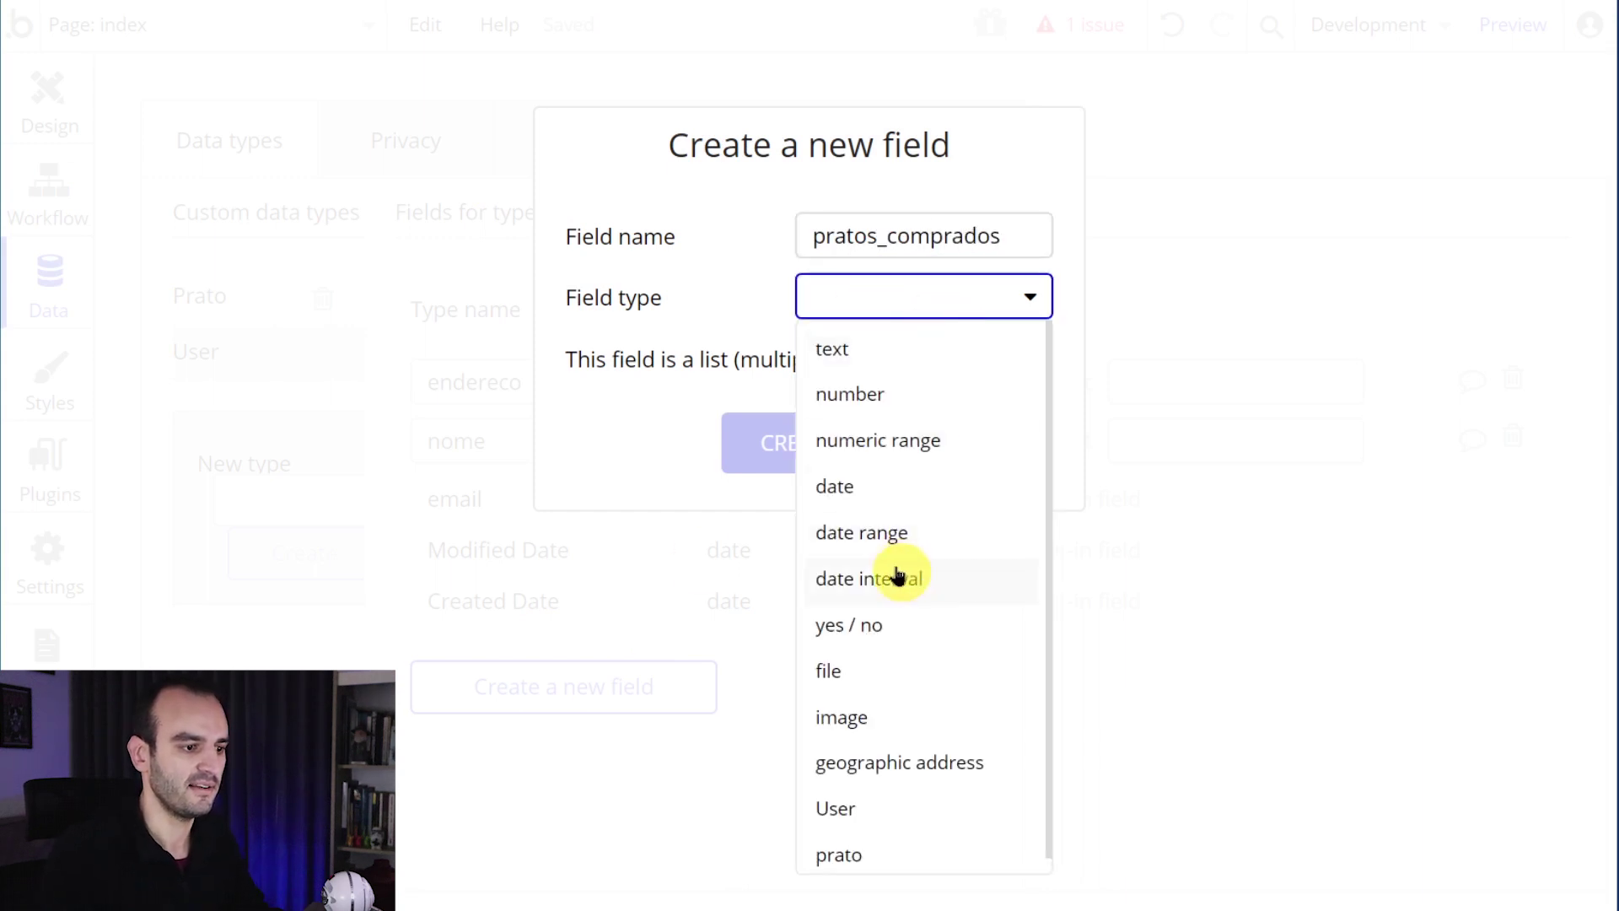
left_click(915, 843)
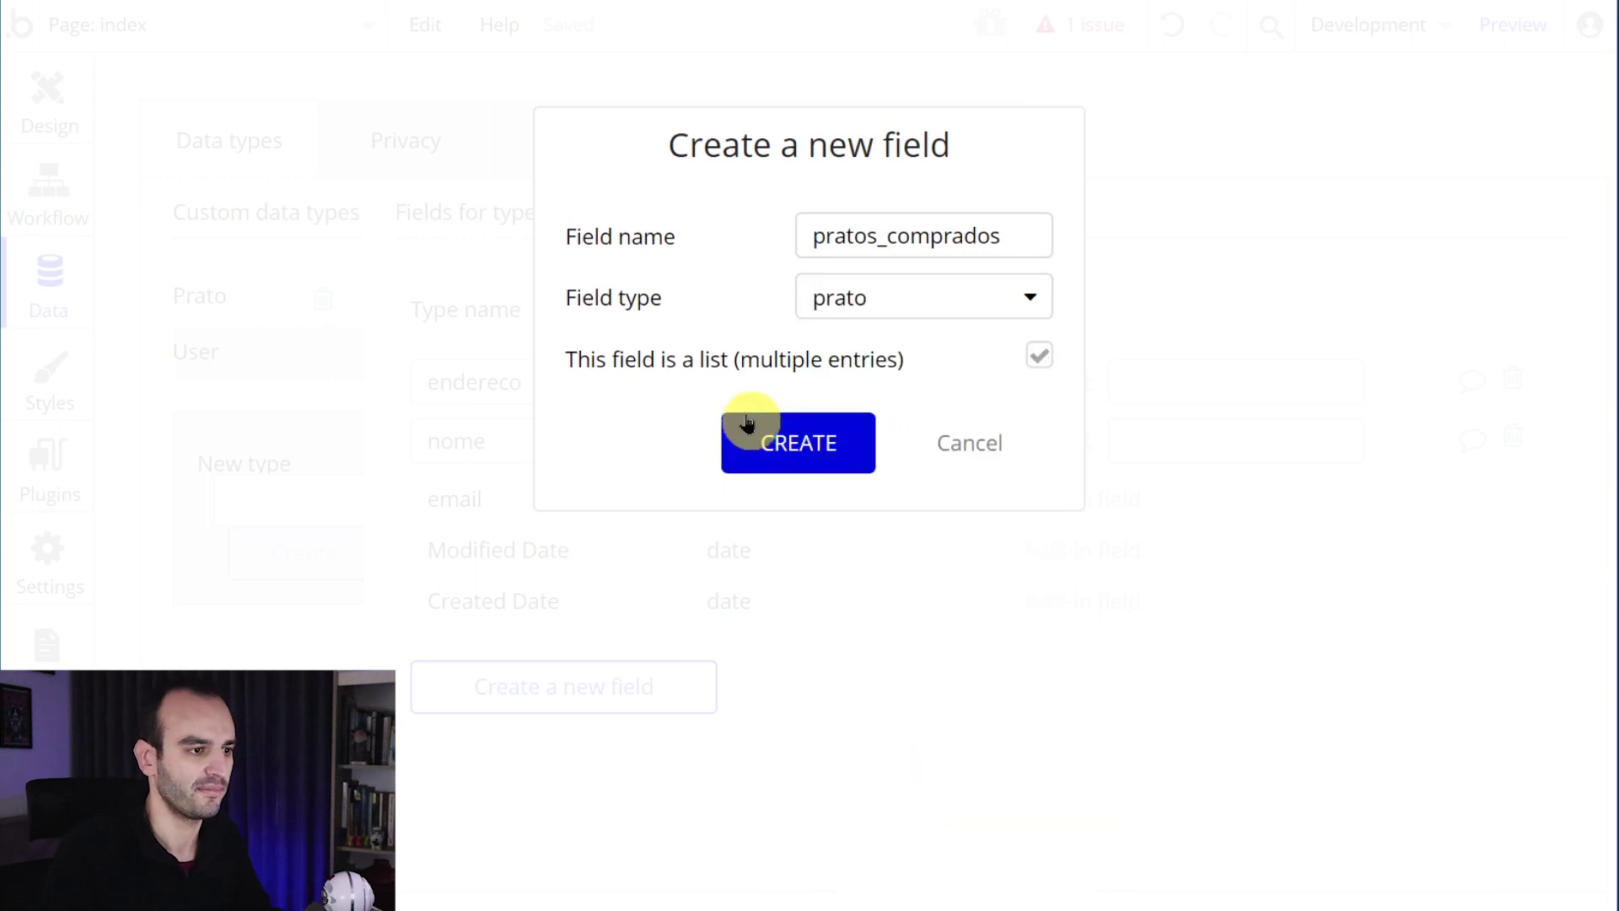
left_click(766, 441)
key("ctrl+minus")
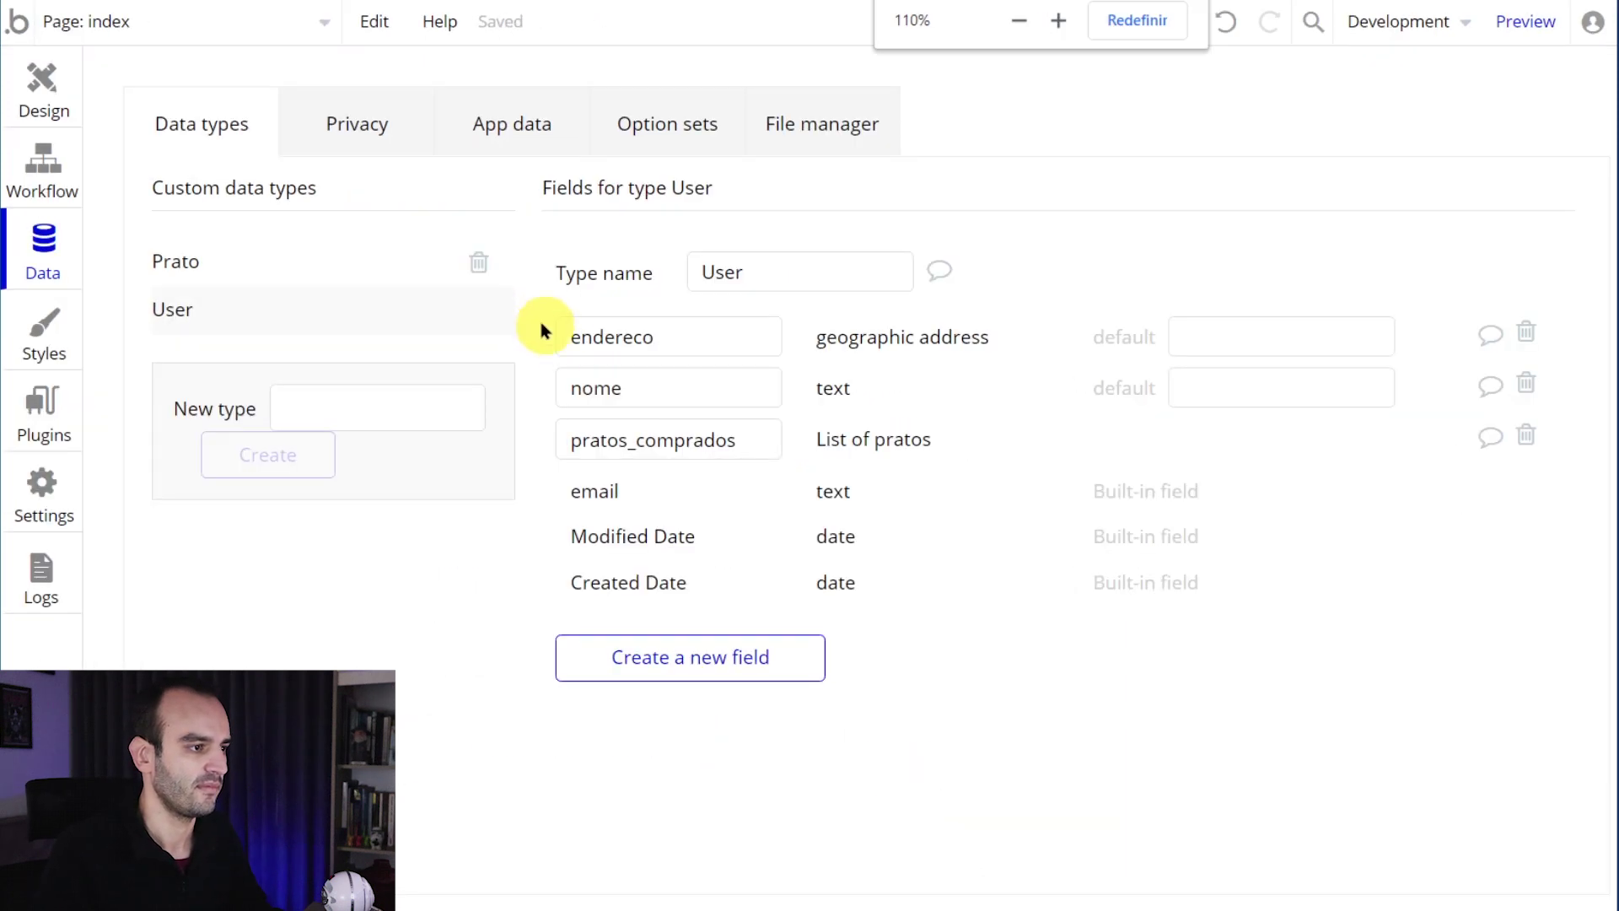
- Find the guide's Restaurant data type and create a new custom data type named "restaurante"
key("ctrl+Tab")
scroll(260, 390, "down", 10)
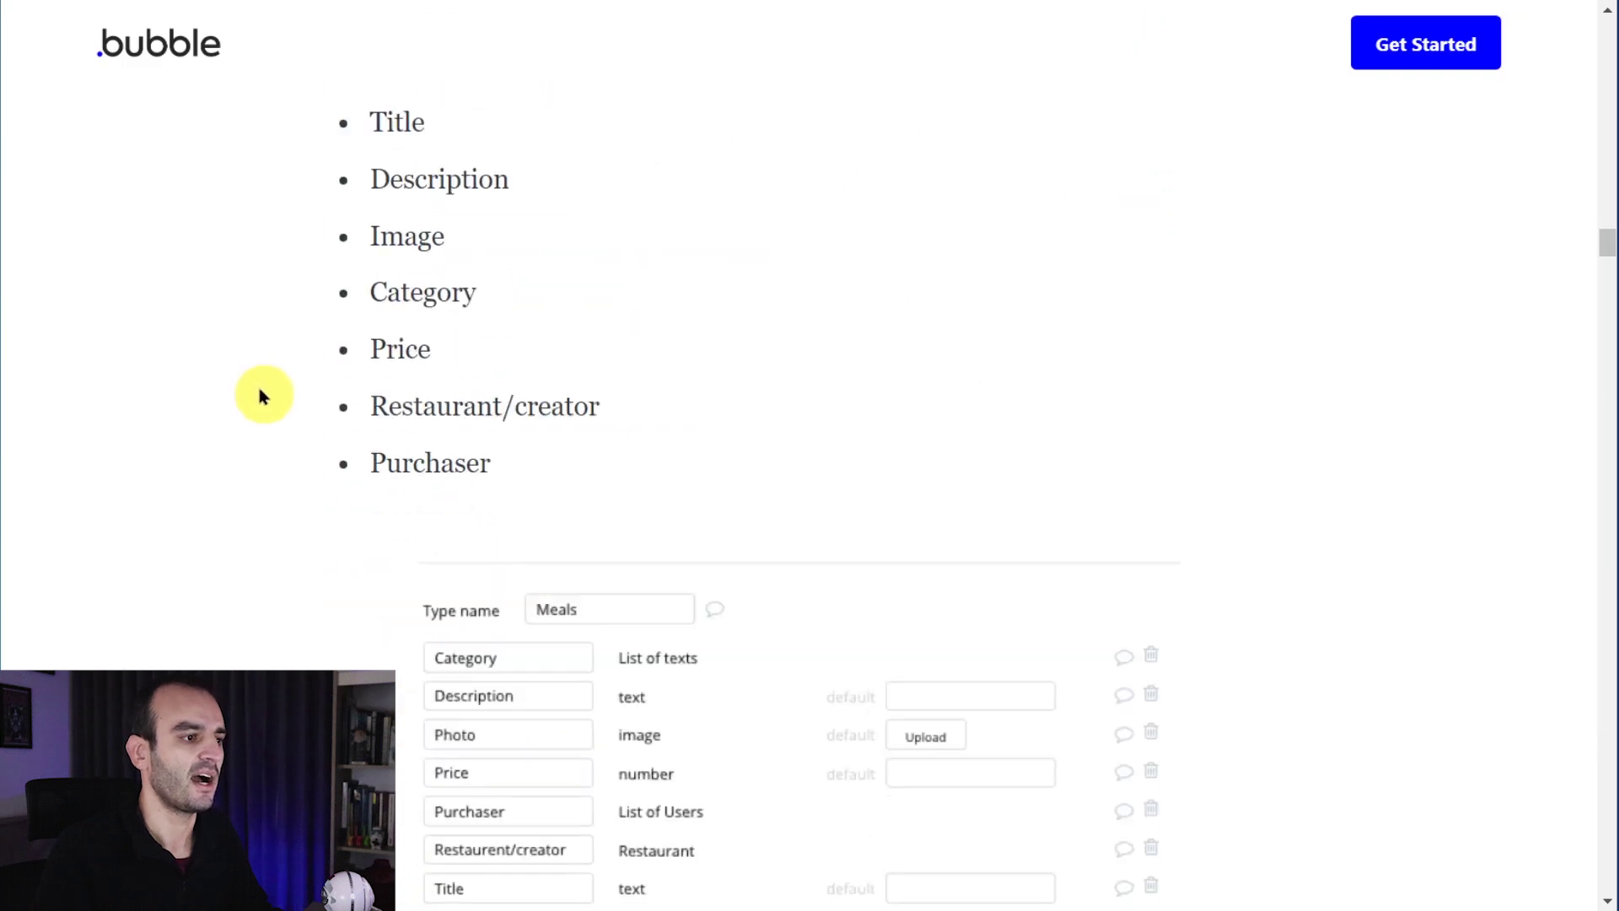
scroll(341, 376, "down", 3)
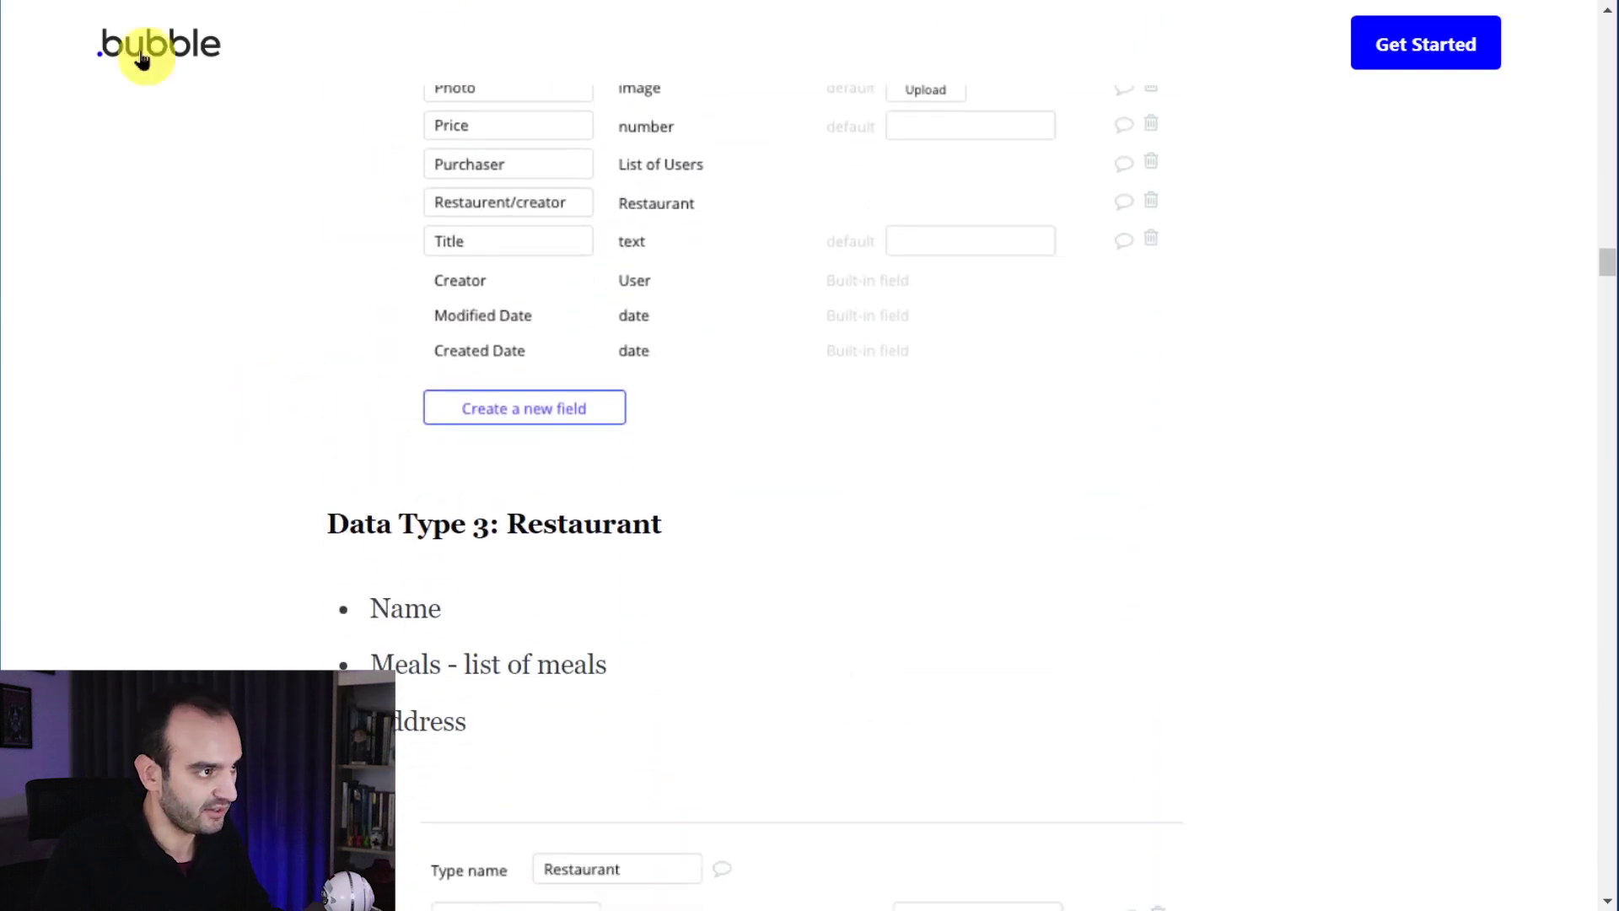
key("ctrl+Tab")
left_click(297, 393)
type("resta")
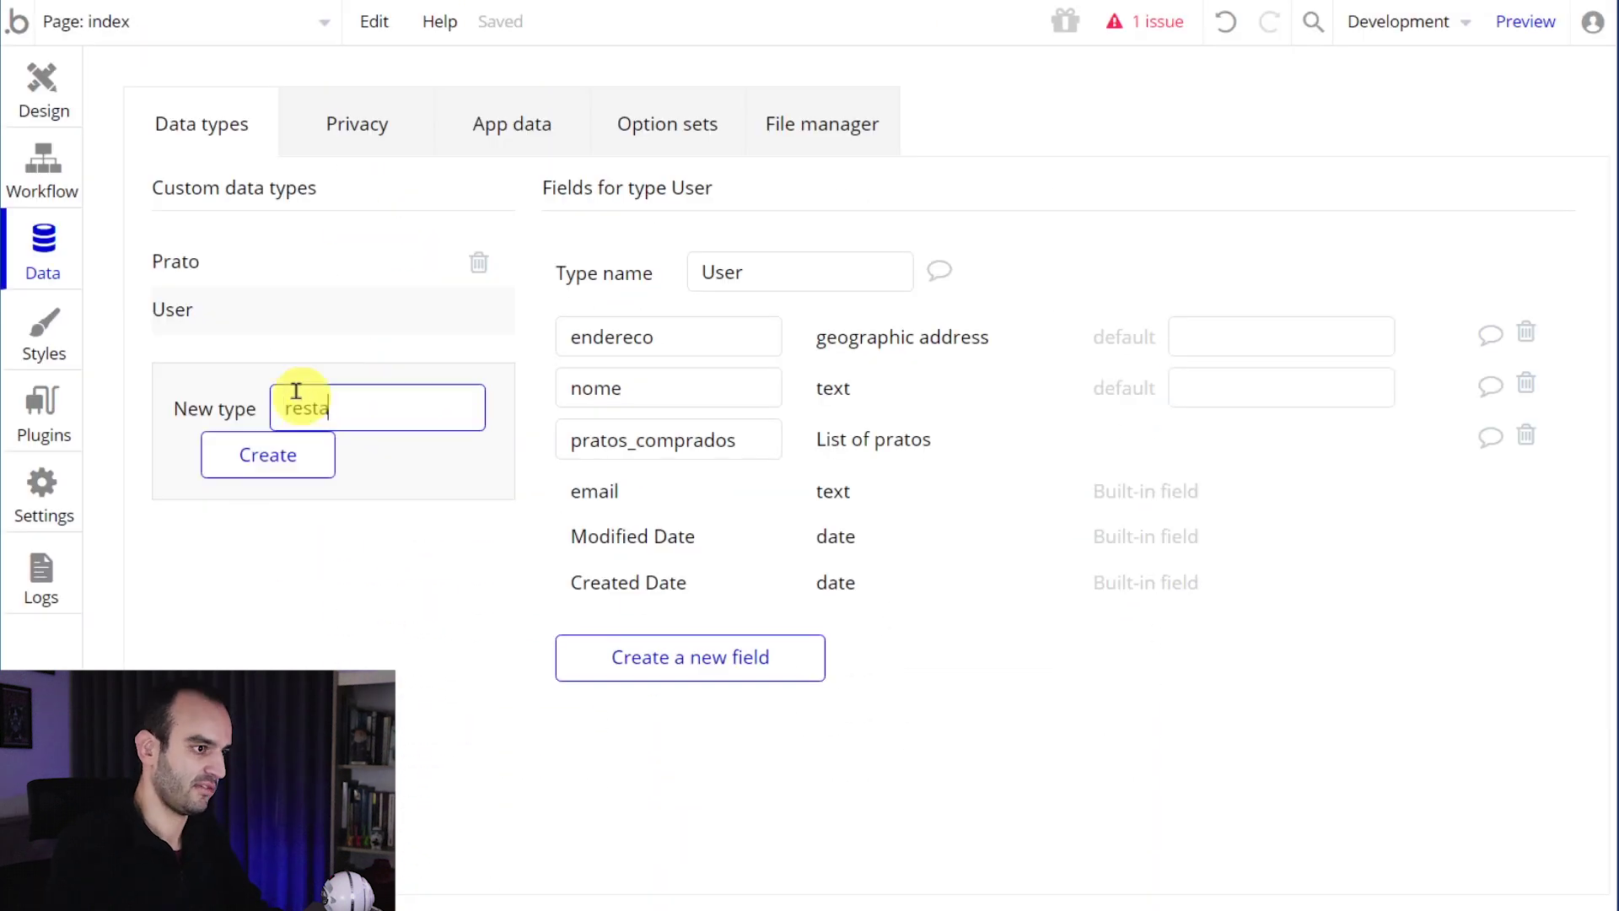
type("urante")
left_click(307, 462)
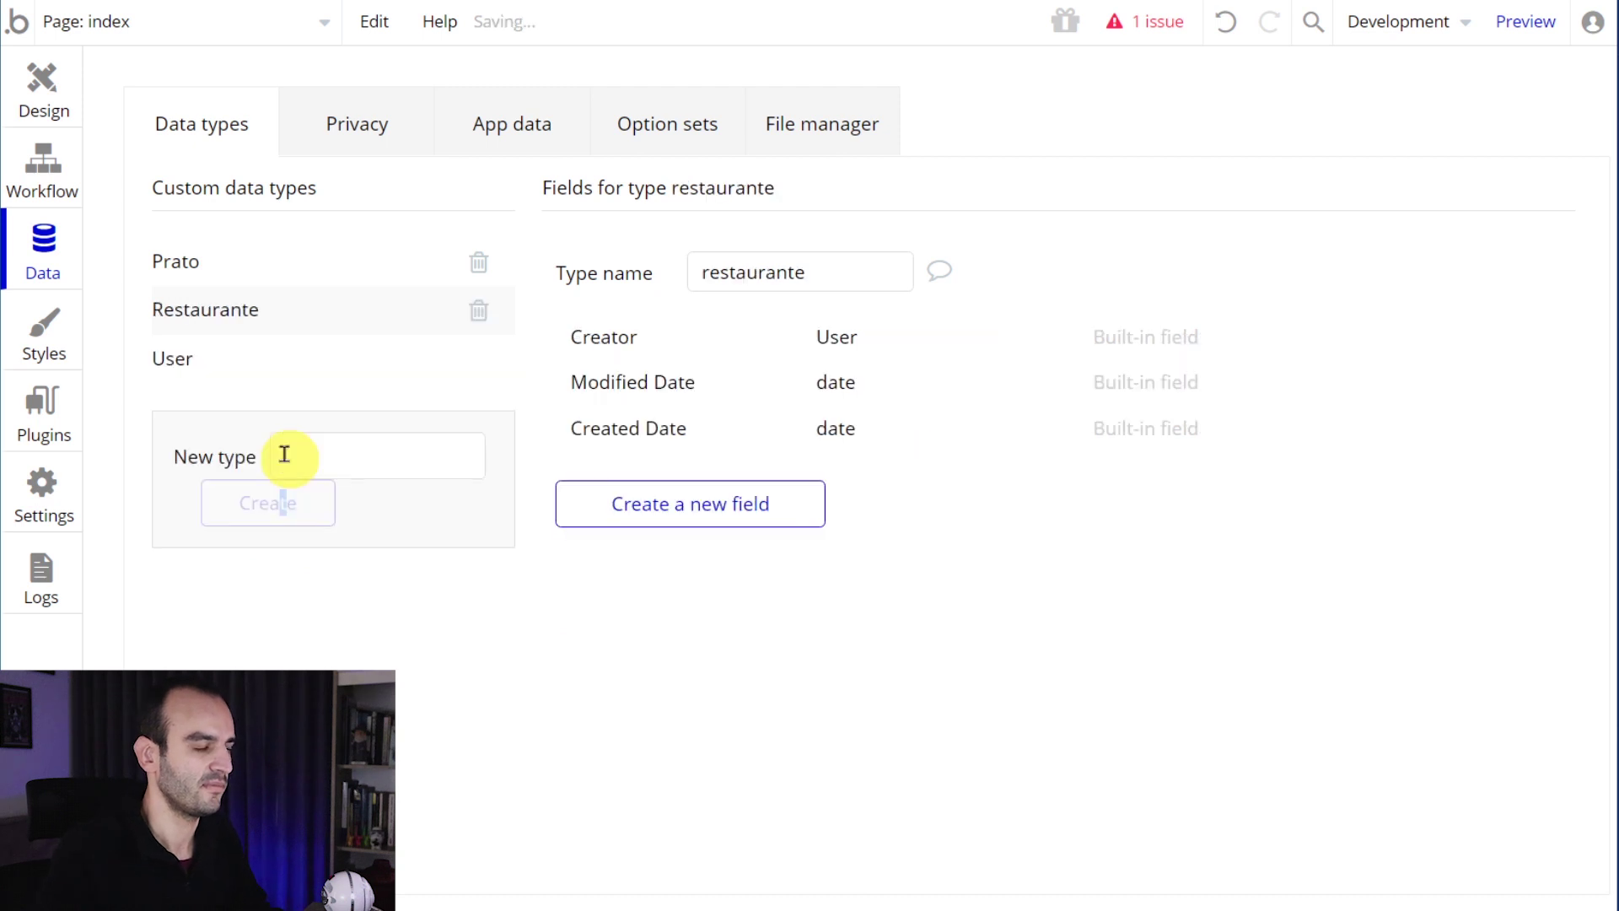
- Recheck the guide's Meals fields and add a single-entry field named "restaurante" of type restaurante to the prato data type
left_click(254, 281)
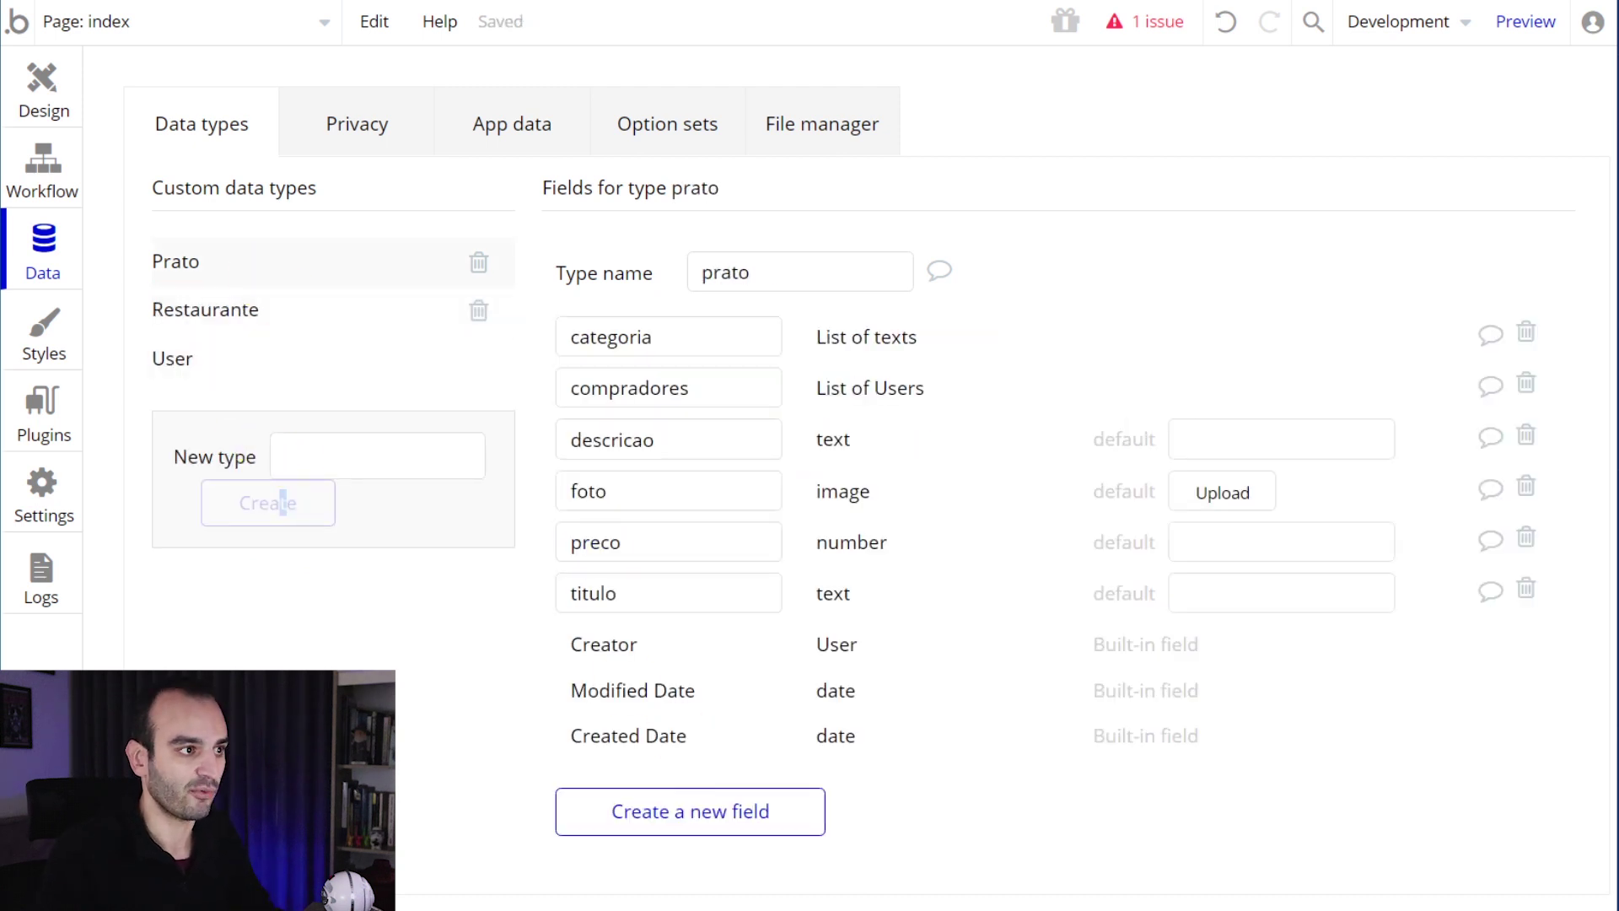
key("ctrl+Tab")
scroll(732, 407, "up", 5)
scroll(730, 407, "up", 10)
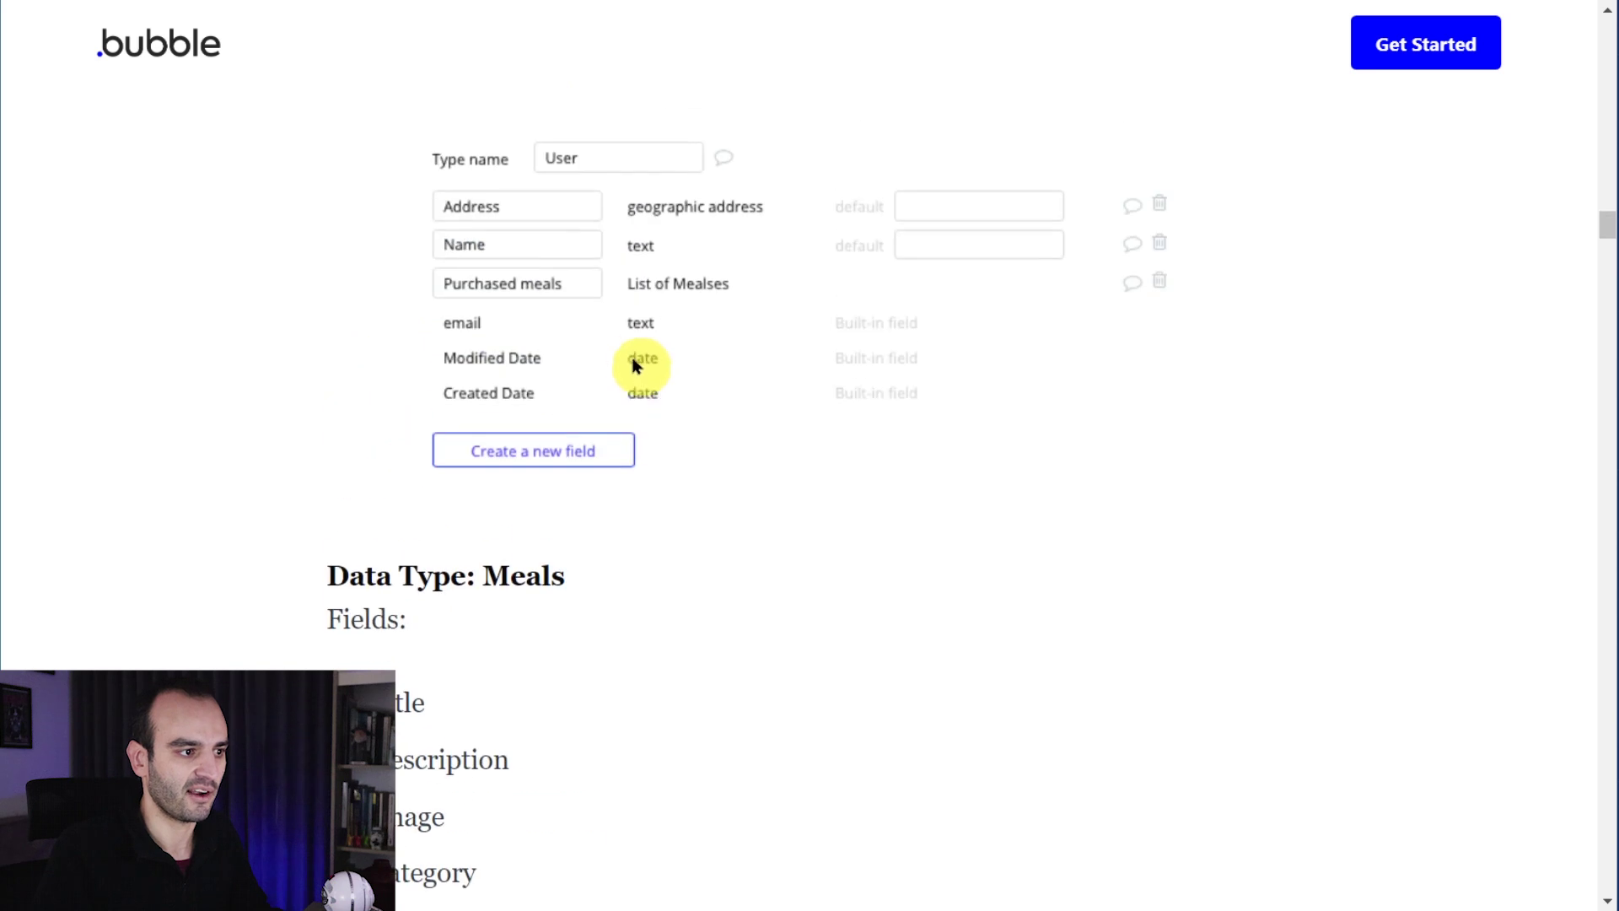
scroll(568, 408, "down", 10)
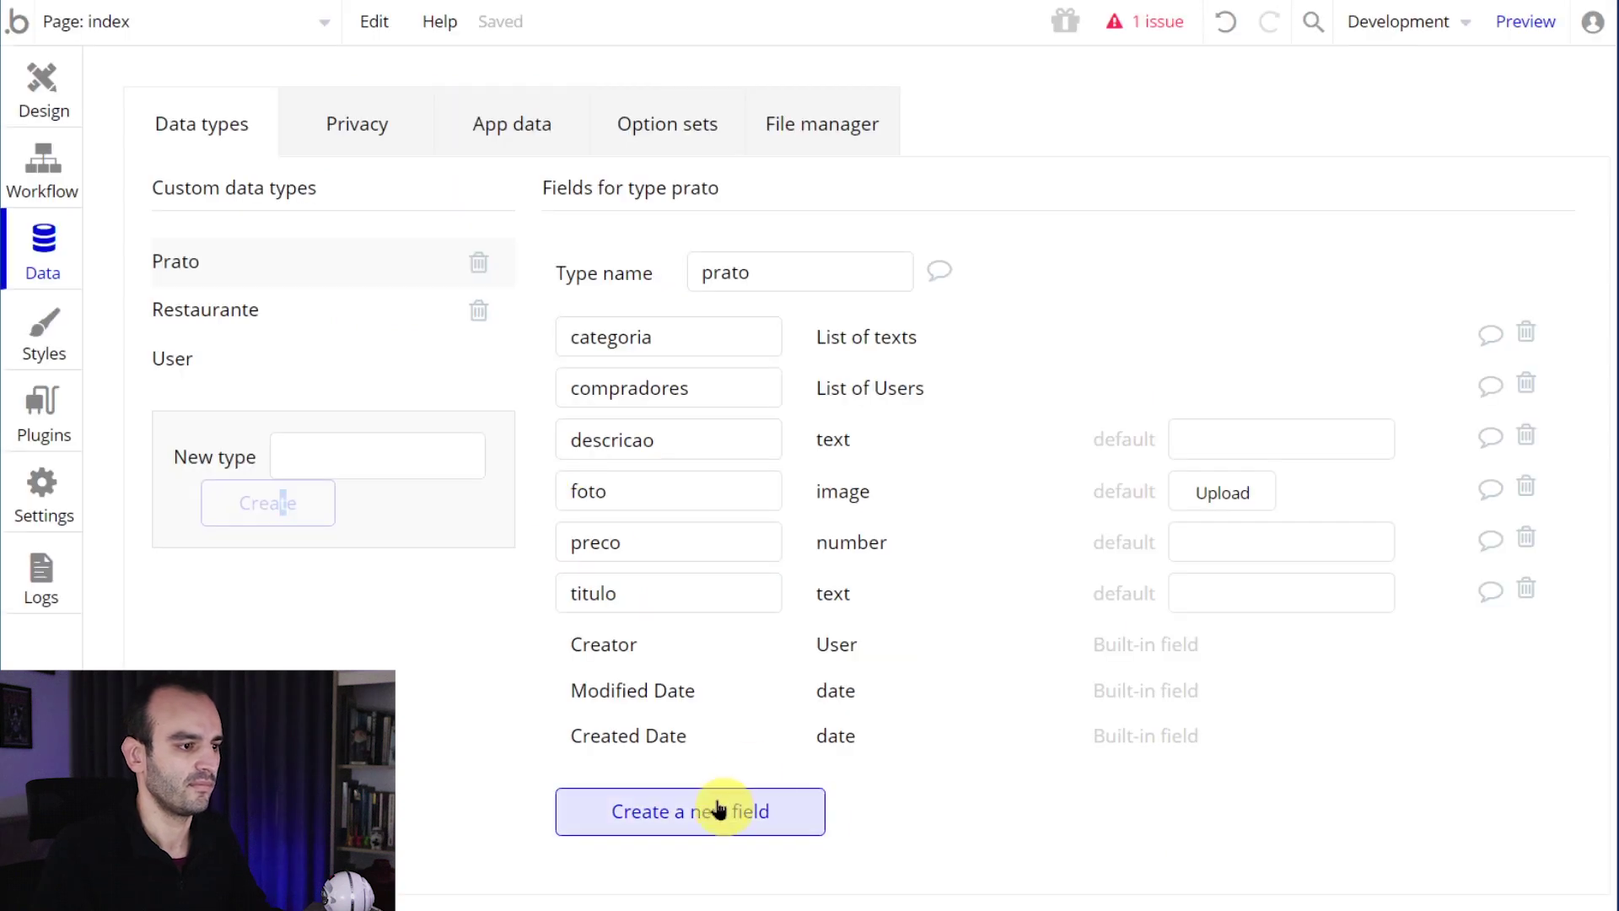
left_click(751, 797)
type("restaurante")
left_click(886, 266)
scroll(899, 742, "down", 1)
left_click(899, 742)
left_click(803, 403)
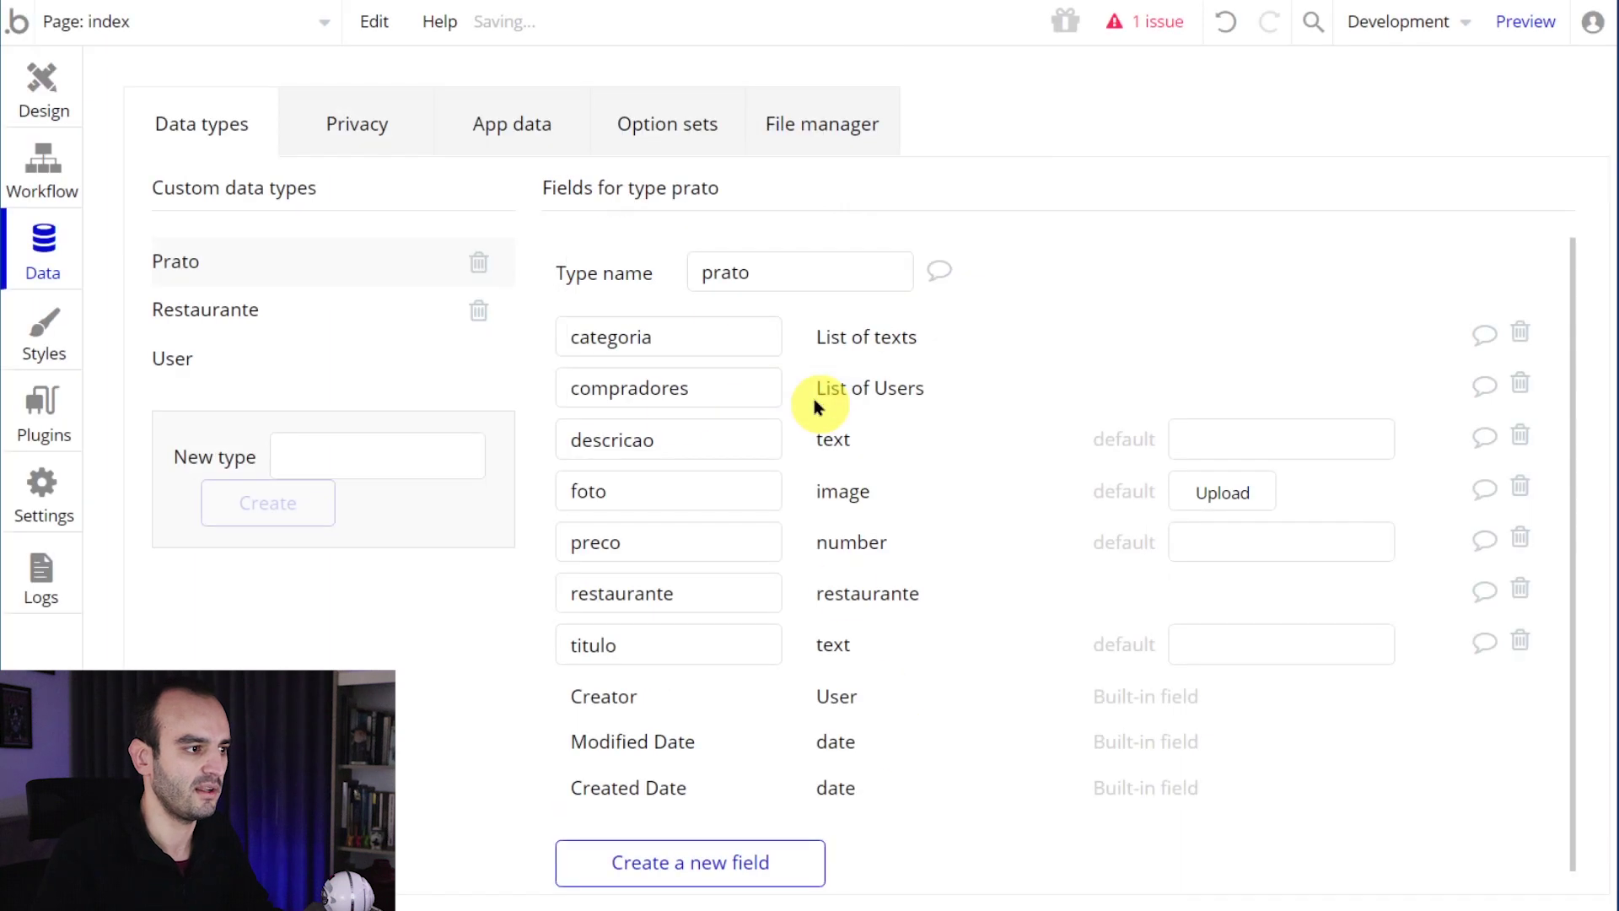
- Check the guide's Restaurant fields and add a geographic address field named "endereco" to the restaurante data type
left_click(226, 313)
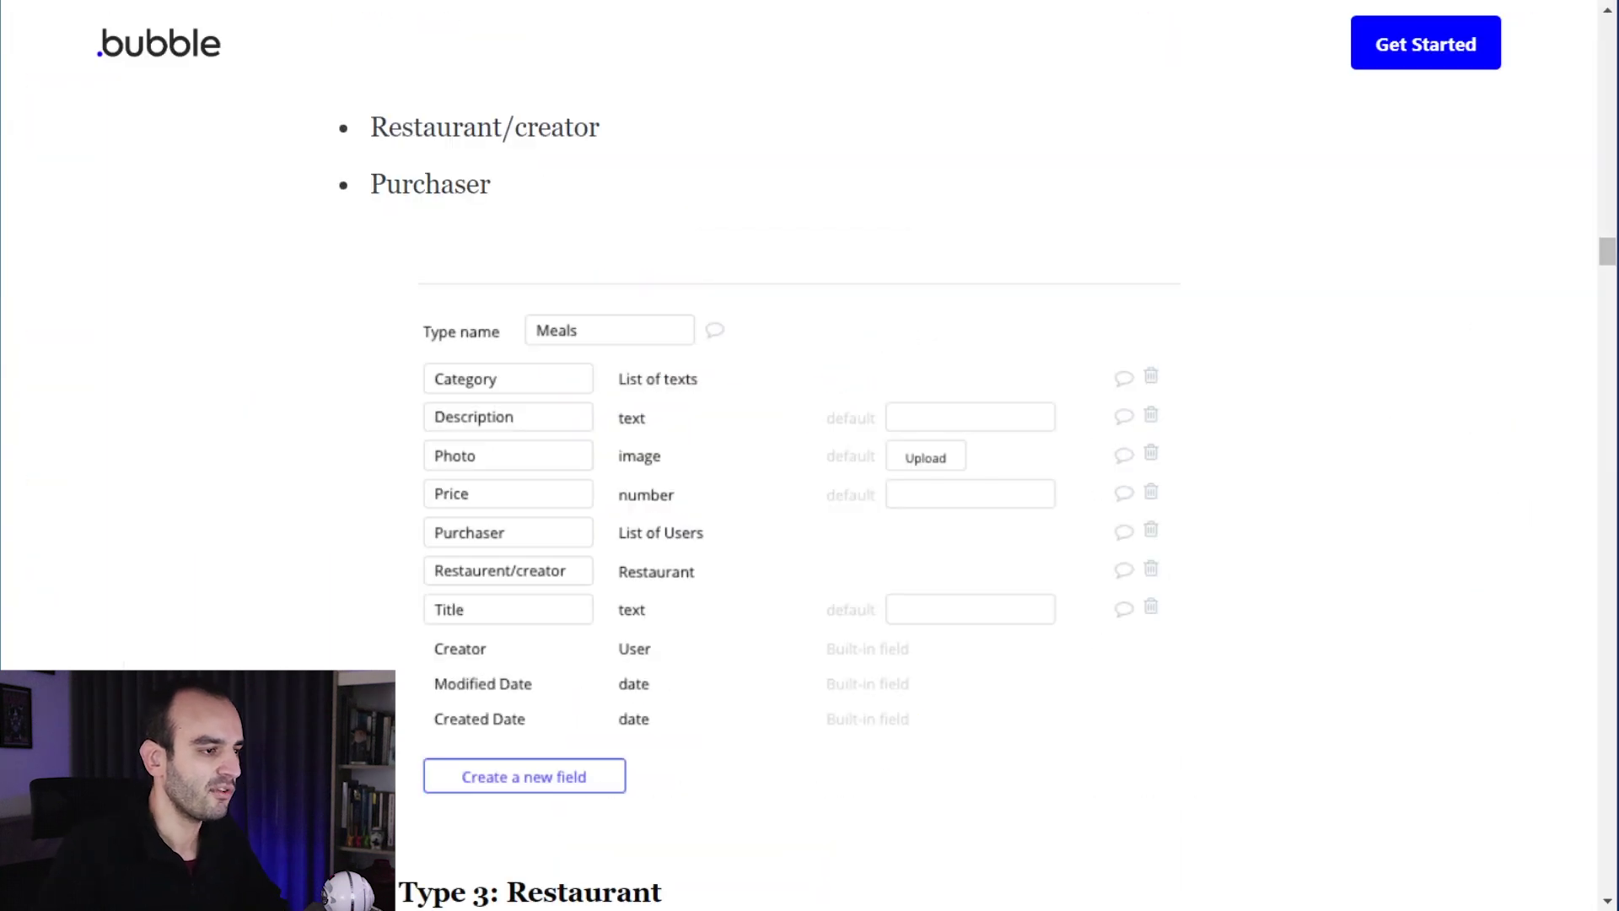
scroll(260, 337, "down", 9)
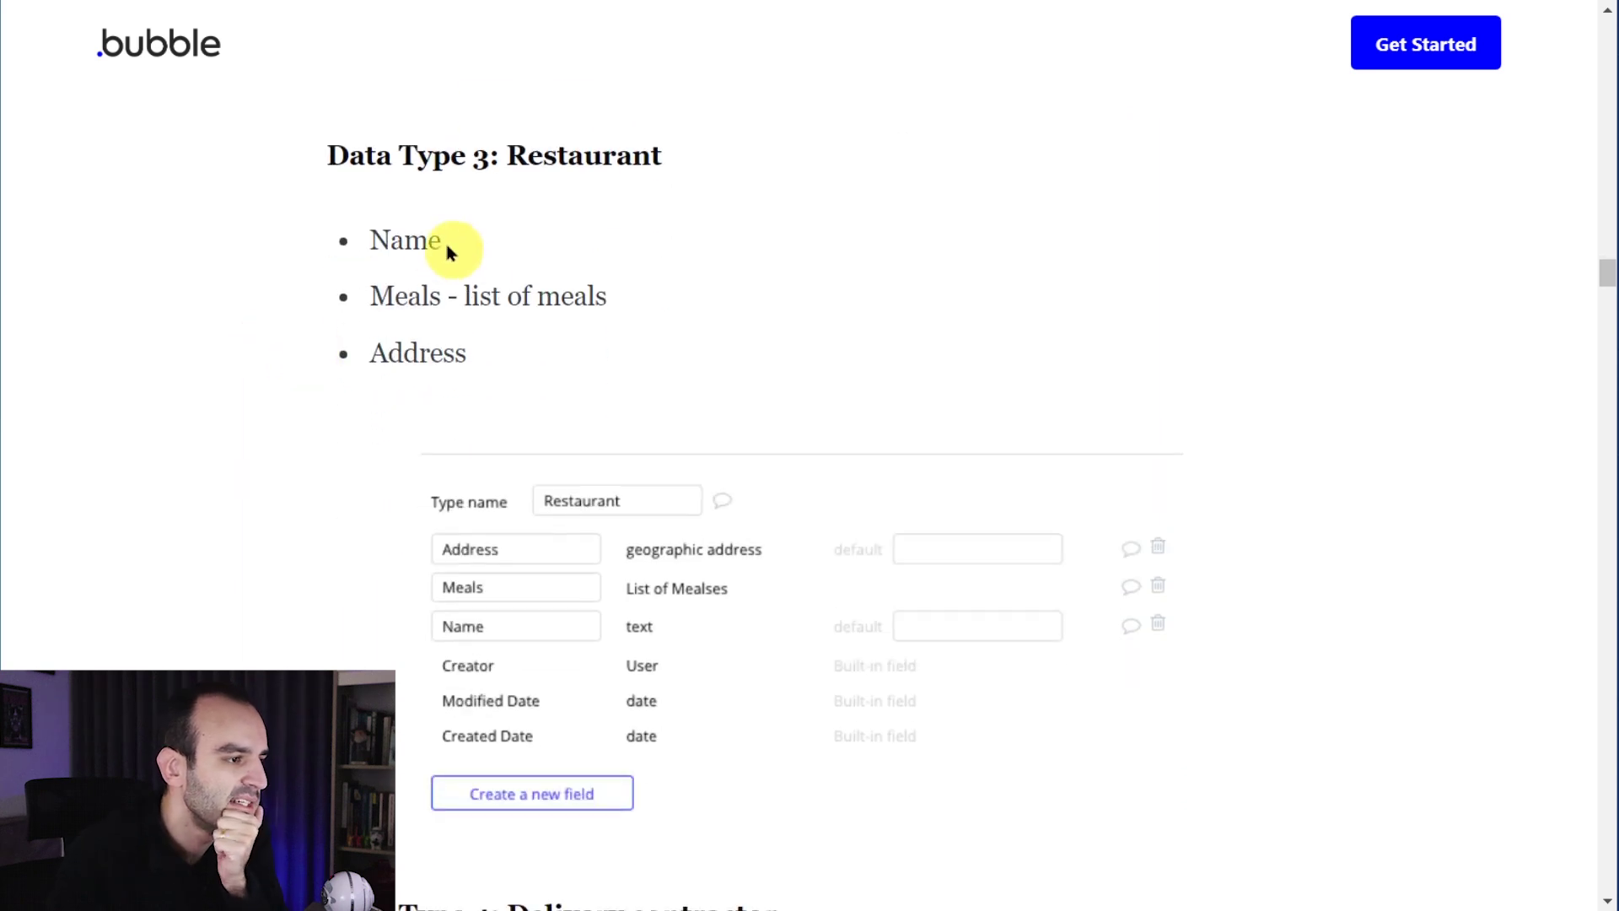
left_click_drag(396, 306, 404, 355)
left_click(404, 354)
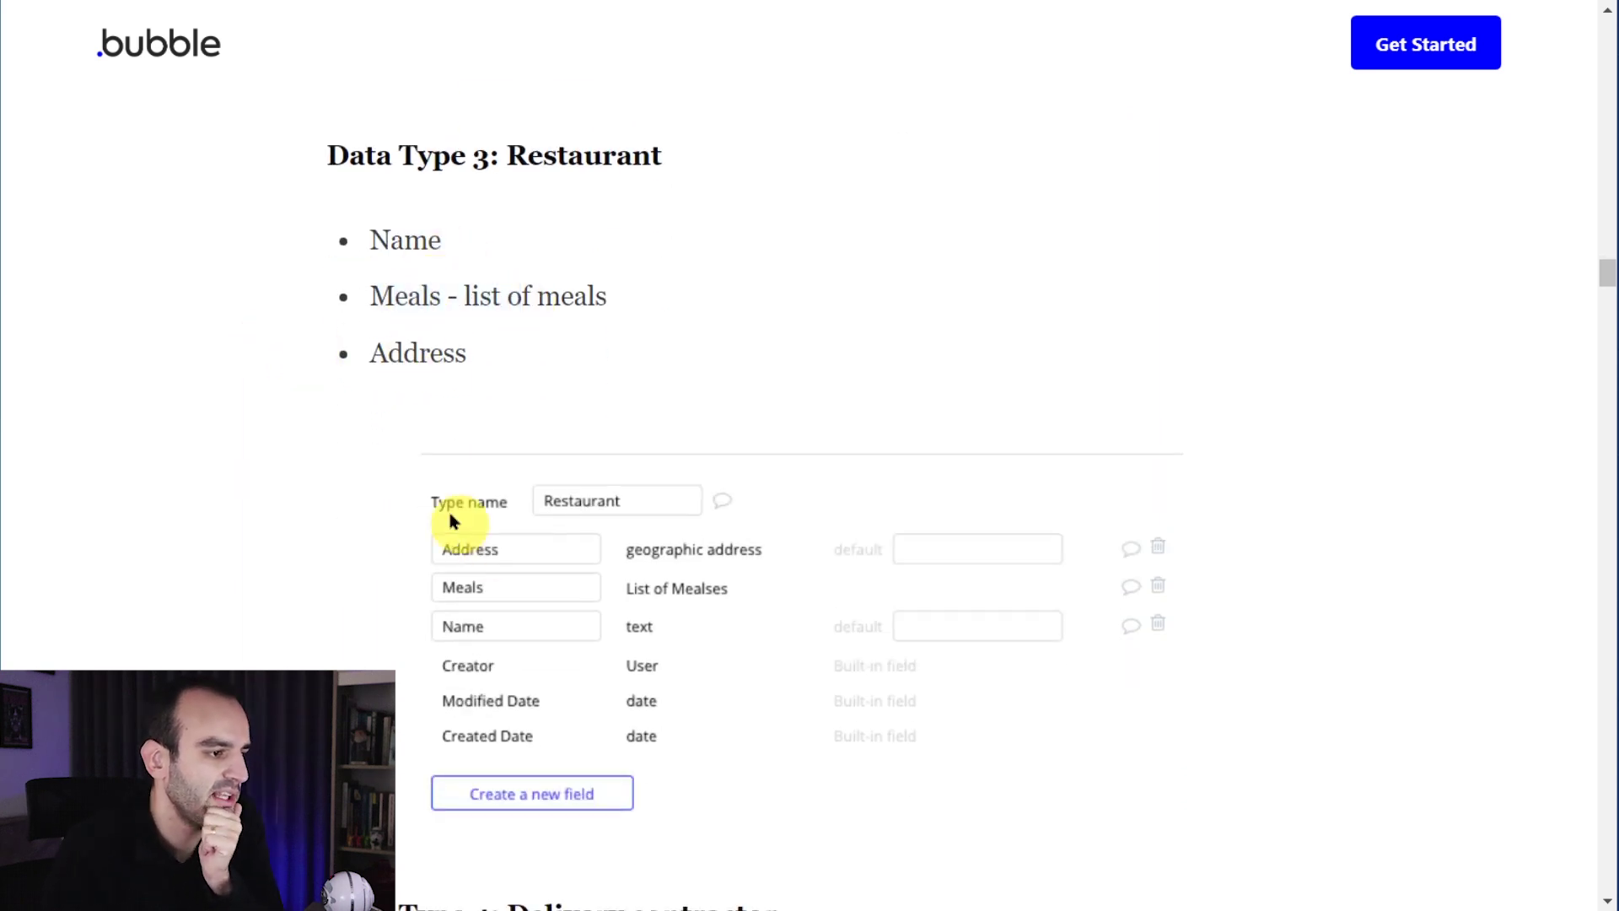
scroll(463, 600, "down", 2)
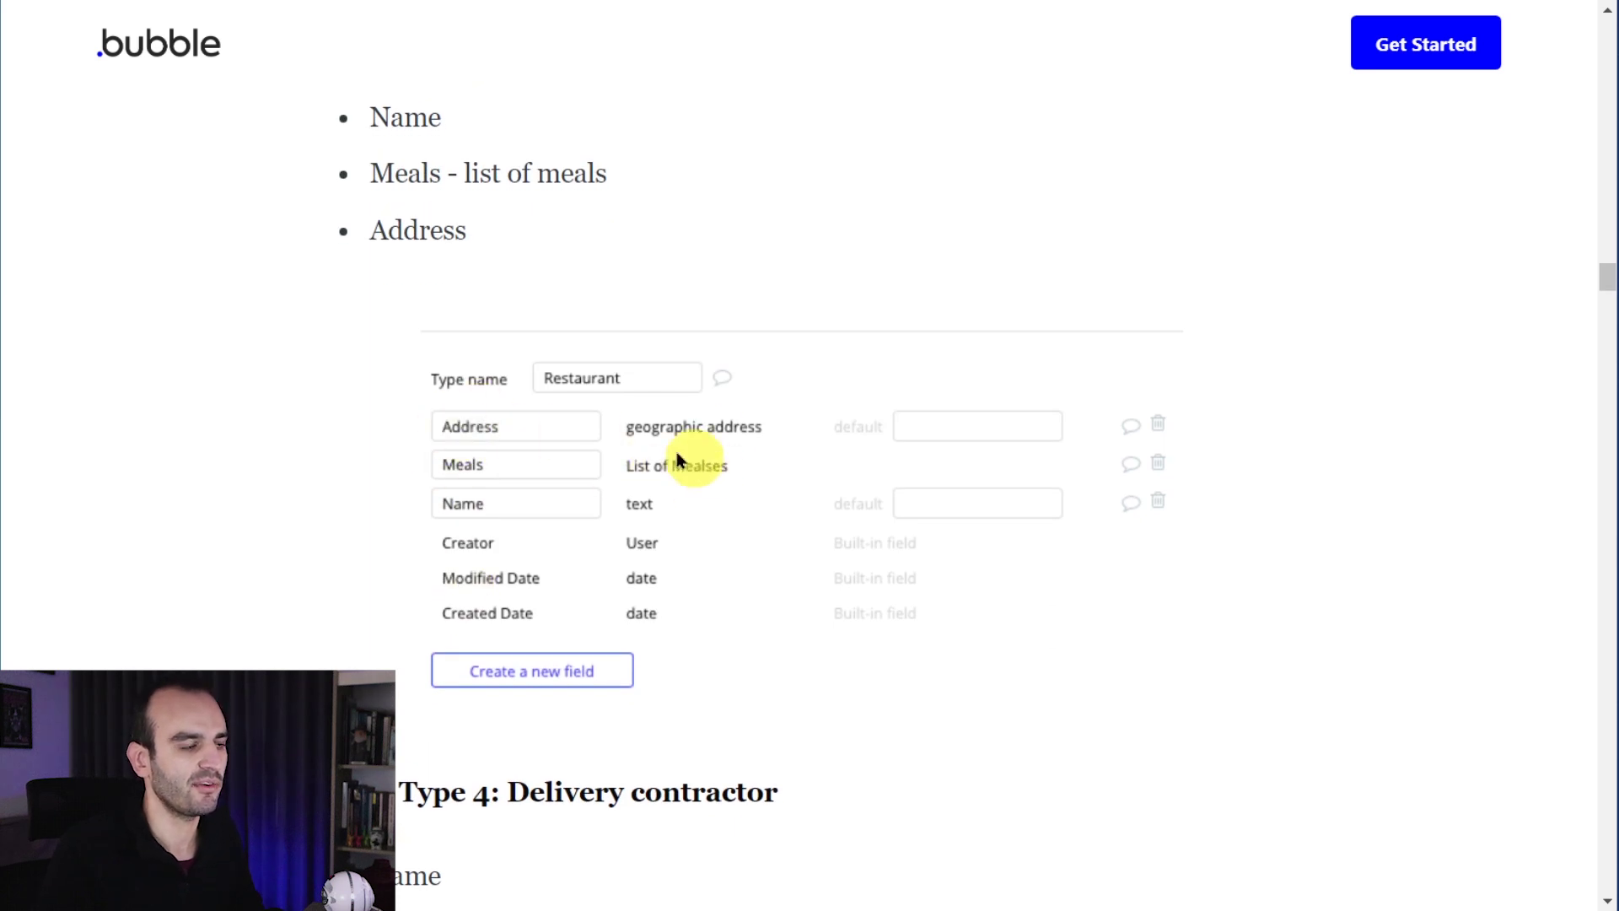
key("alt+Tab")
left_click(750, 503)
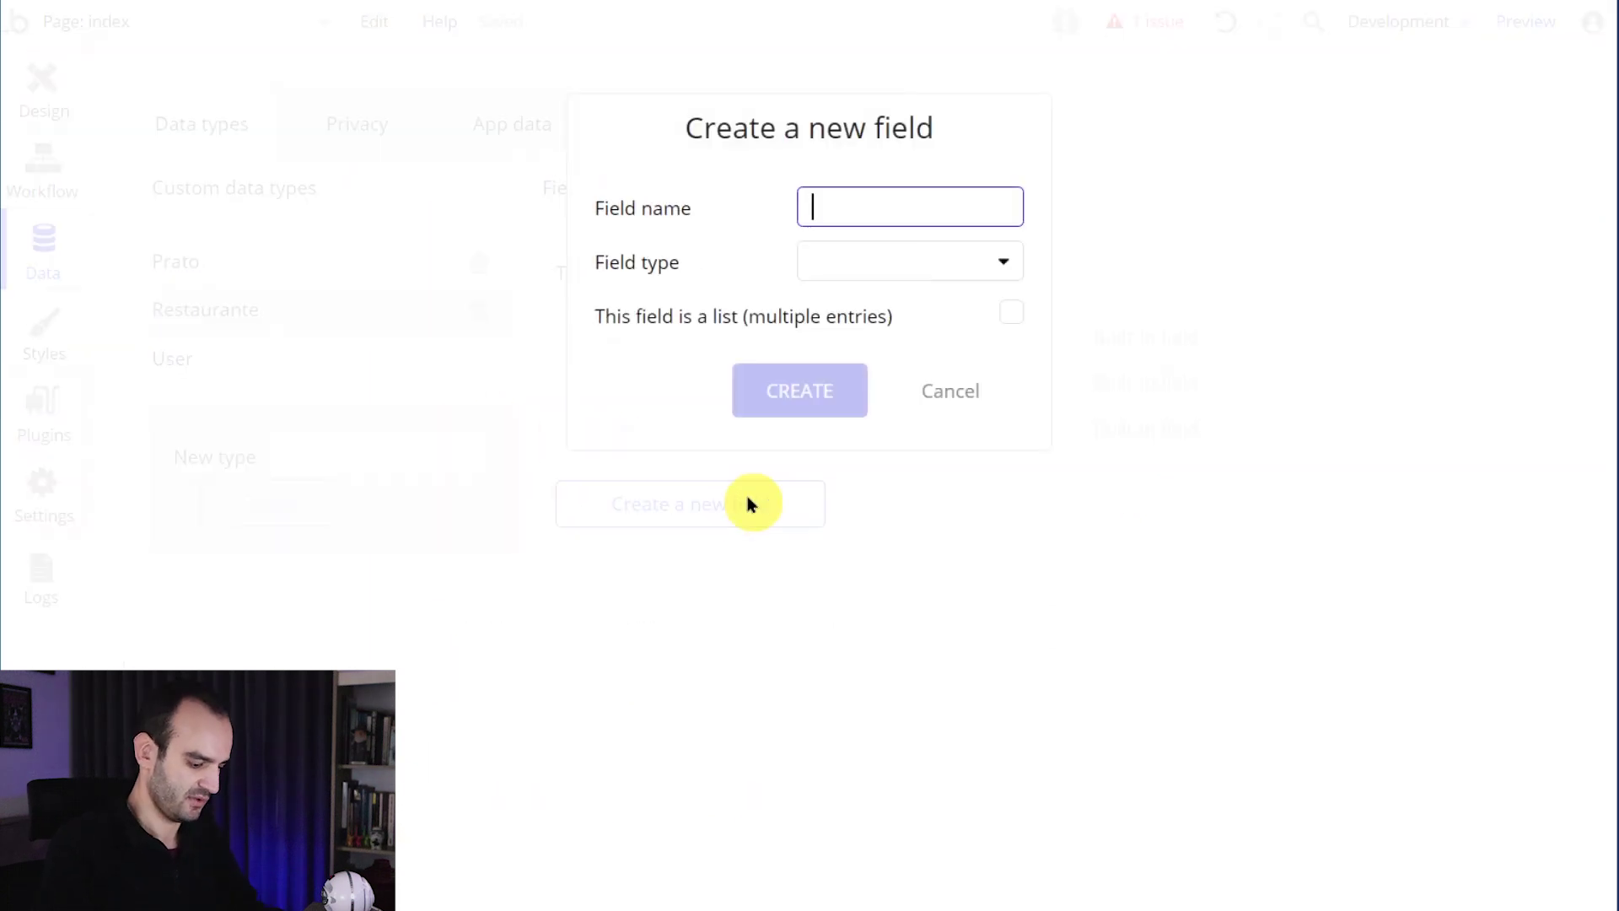
left_click(900, 268)
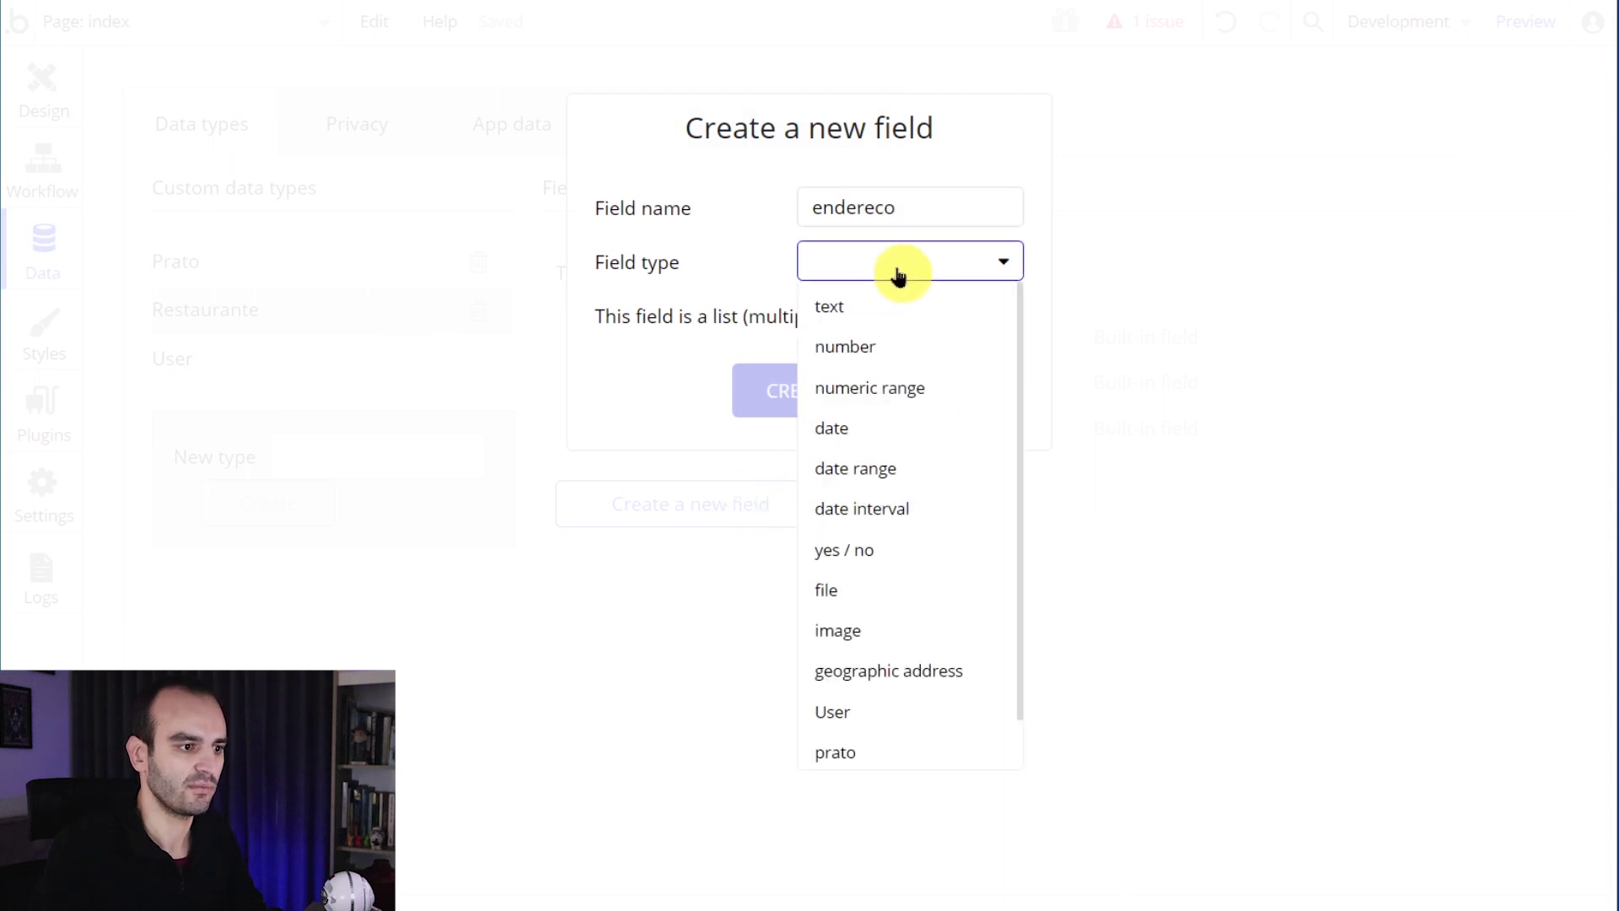
left_click(932, 670)
left_click(798, 417)
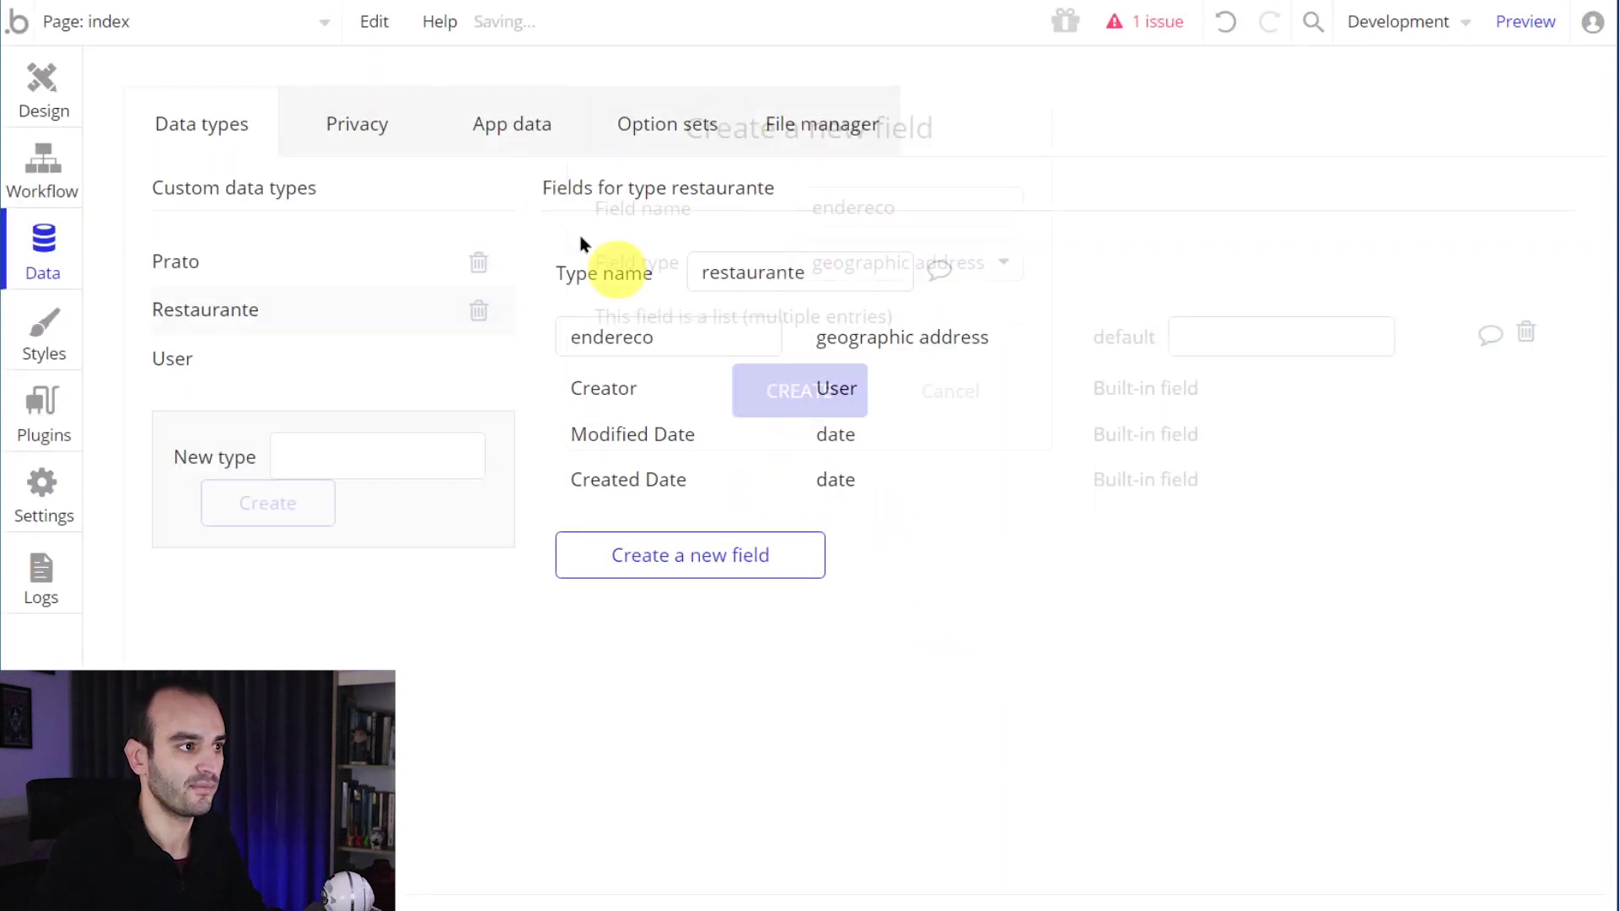
key("alt+Tab")
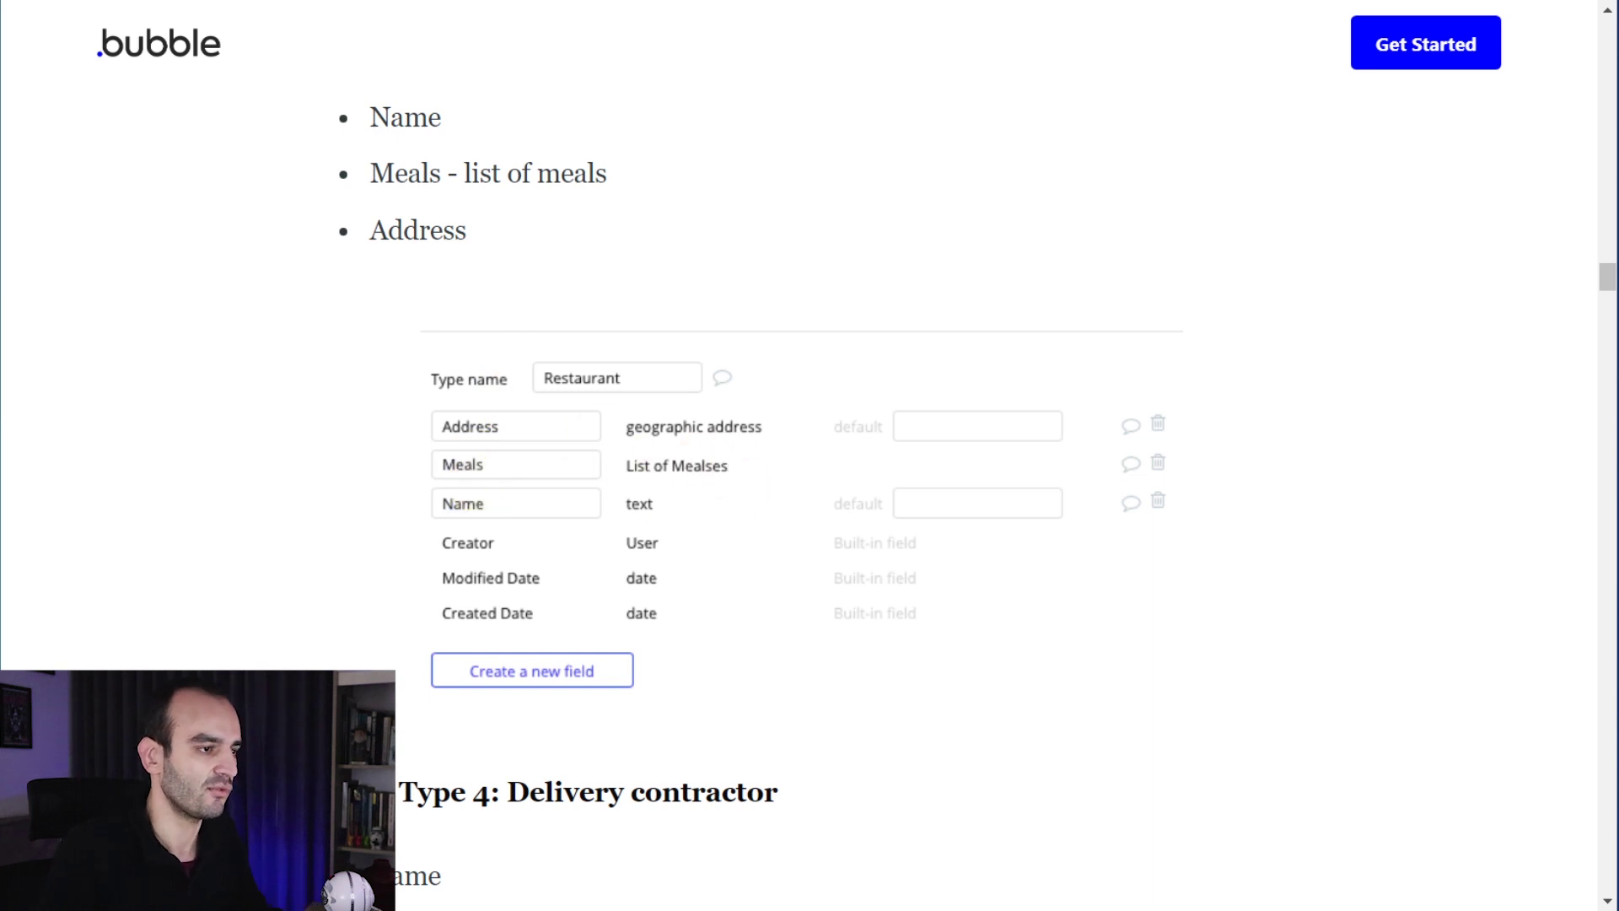
- Add a field named "pratos" of type prato to the restaurante data type as a list with multiple entries
key("alt+Tab")
left_click(626, 544)
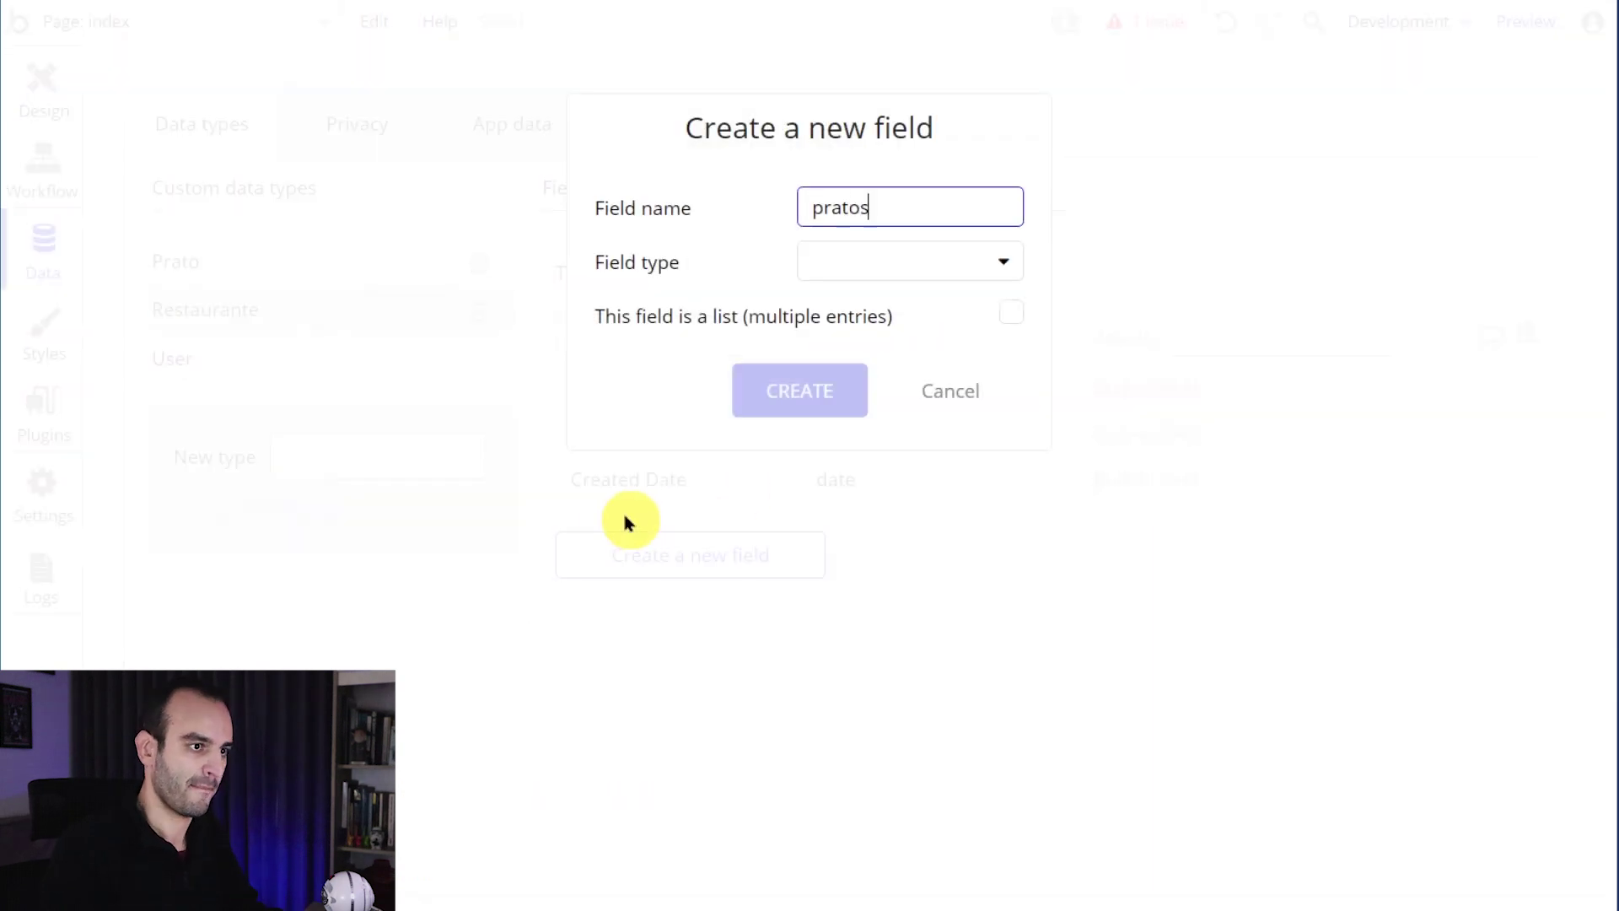
left_click(1011, 319)
left_click(930, 274)
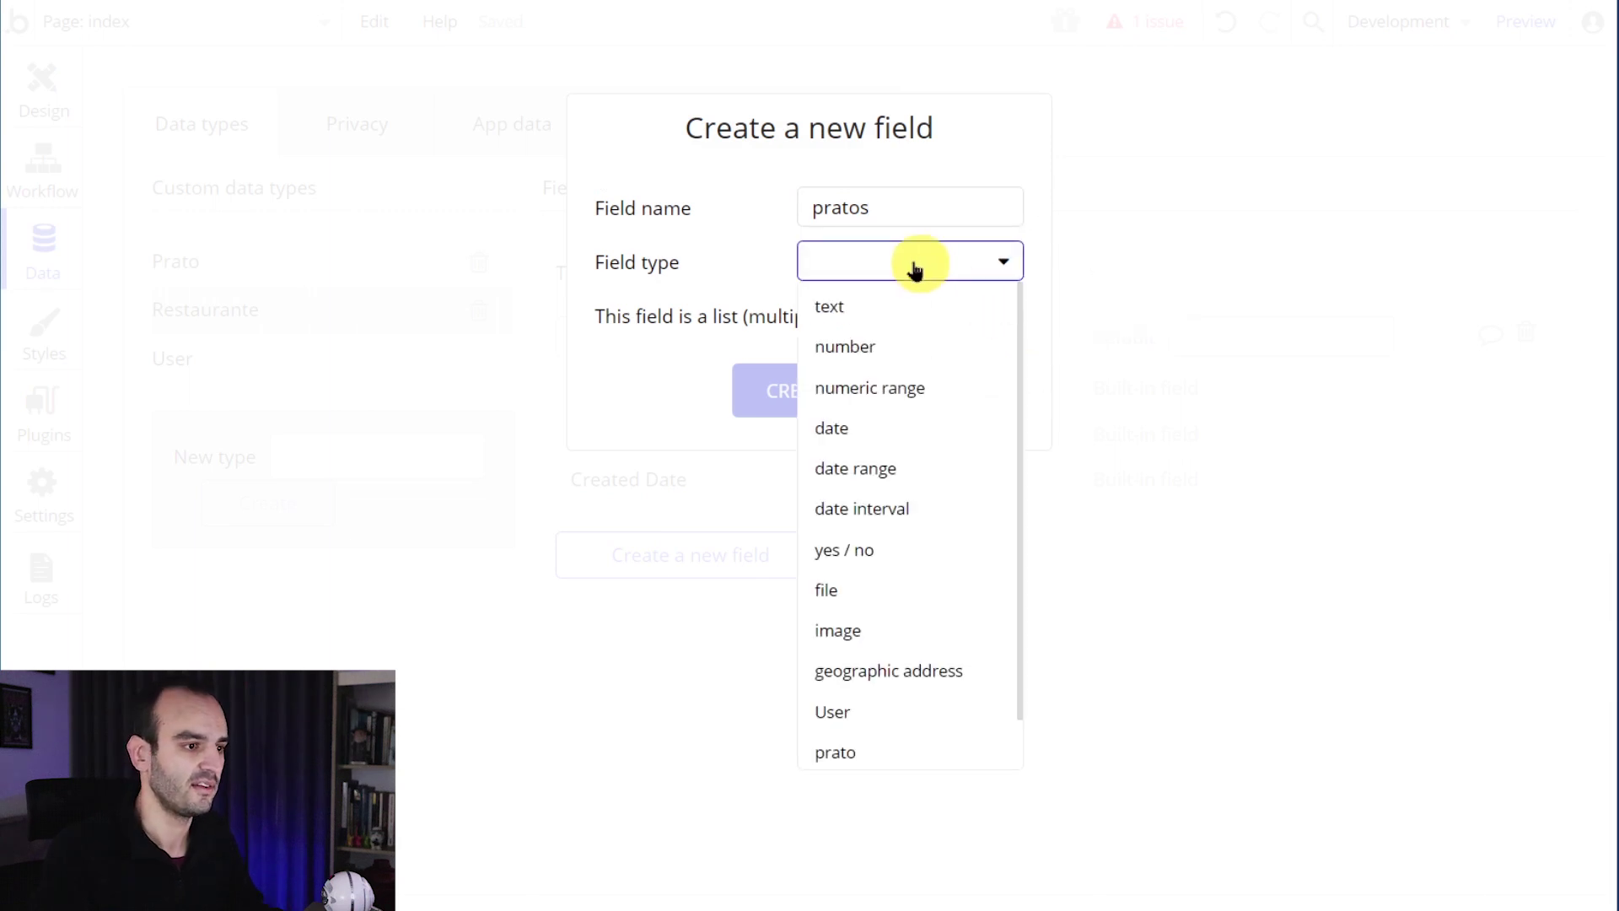
scroll(894, 675, "down", 1)
left_click(882, 697)
left_click(795, 388)
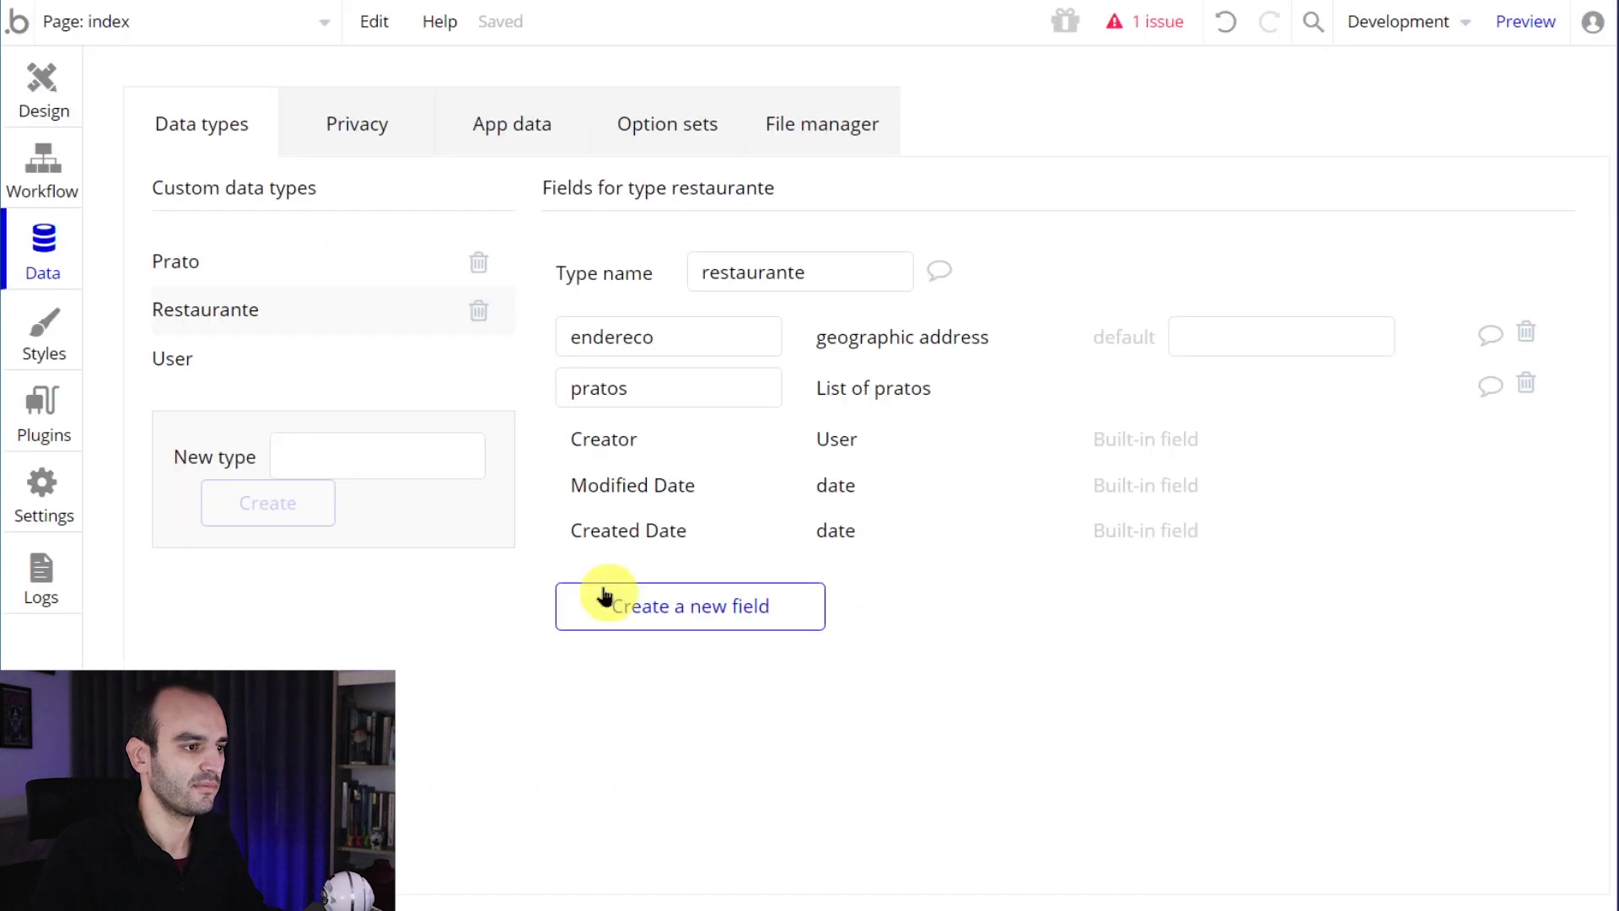
- Add a single-entry text field named "nome" to the restaurante data type
left_click(604, 595)
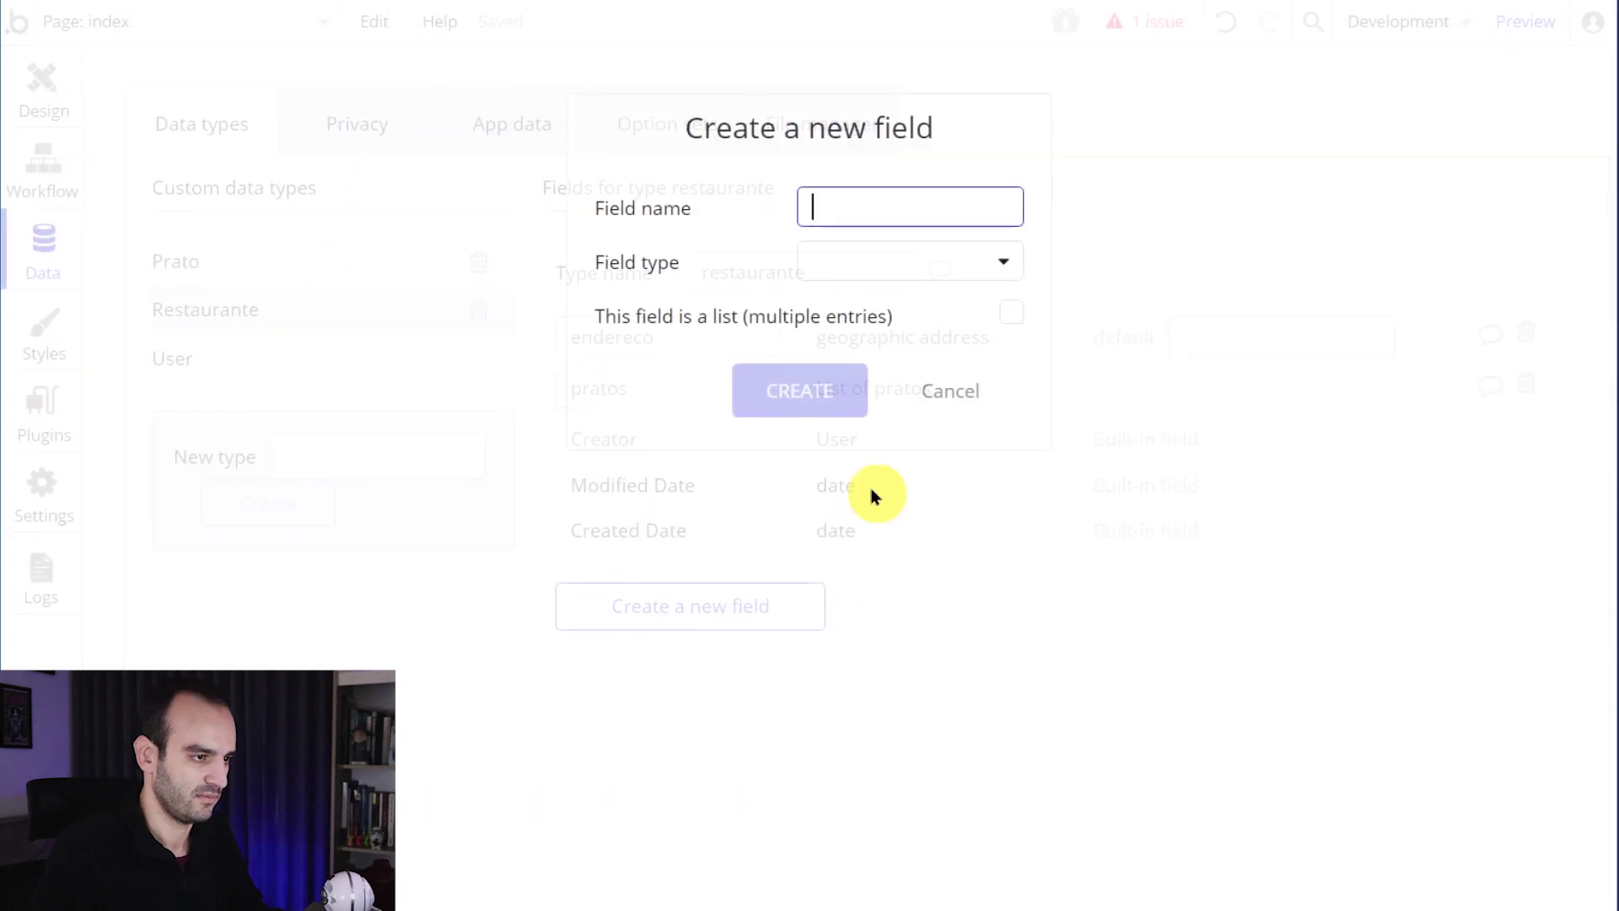
left_click(868, 263)
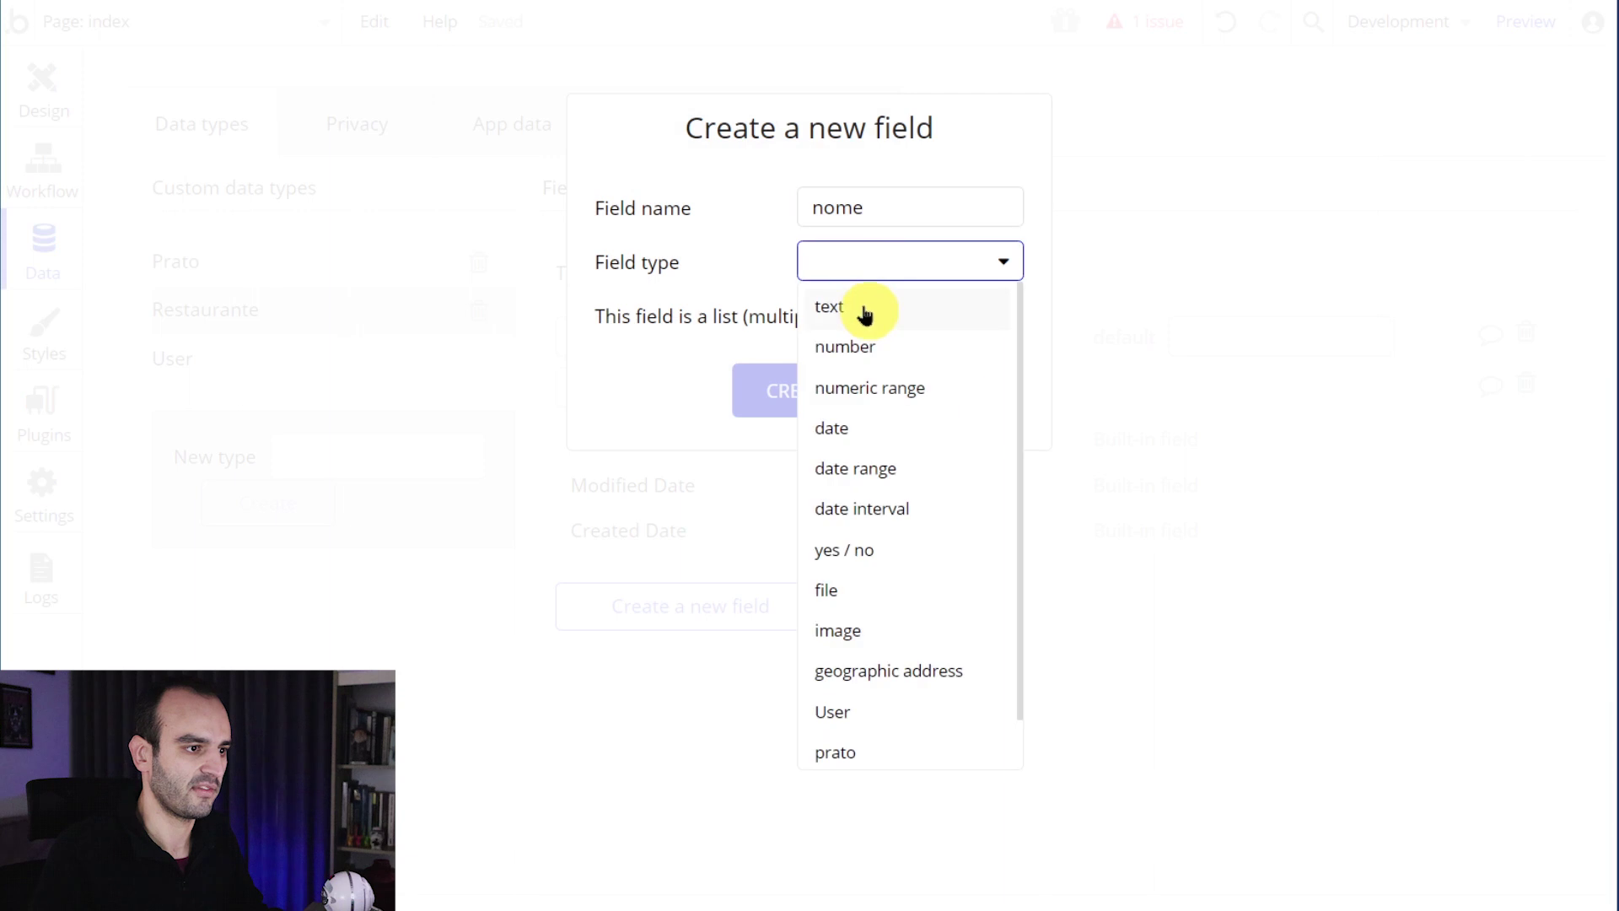
left_click(865, 309)
left_click(809, 383)
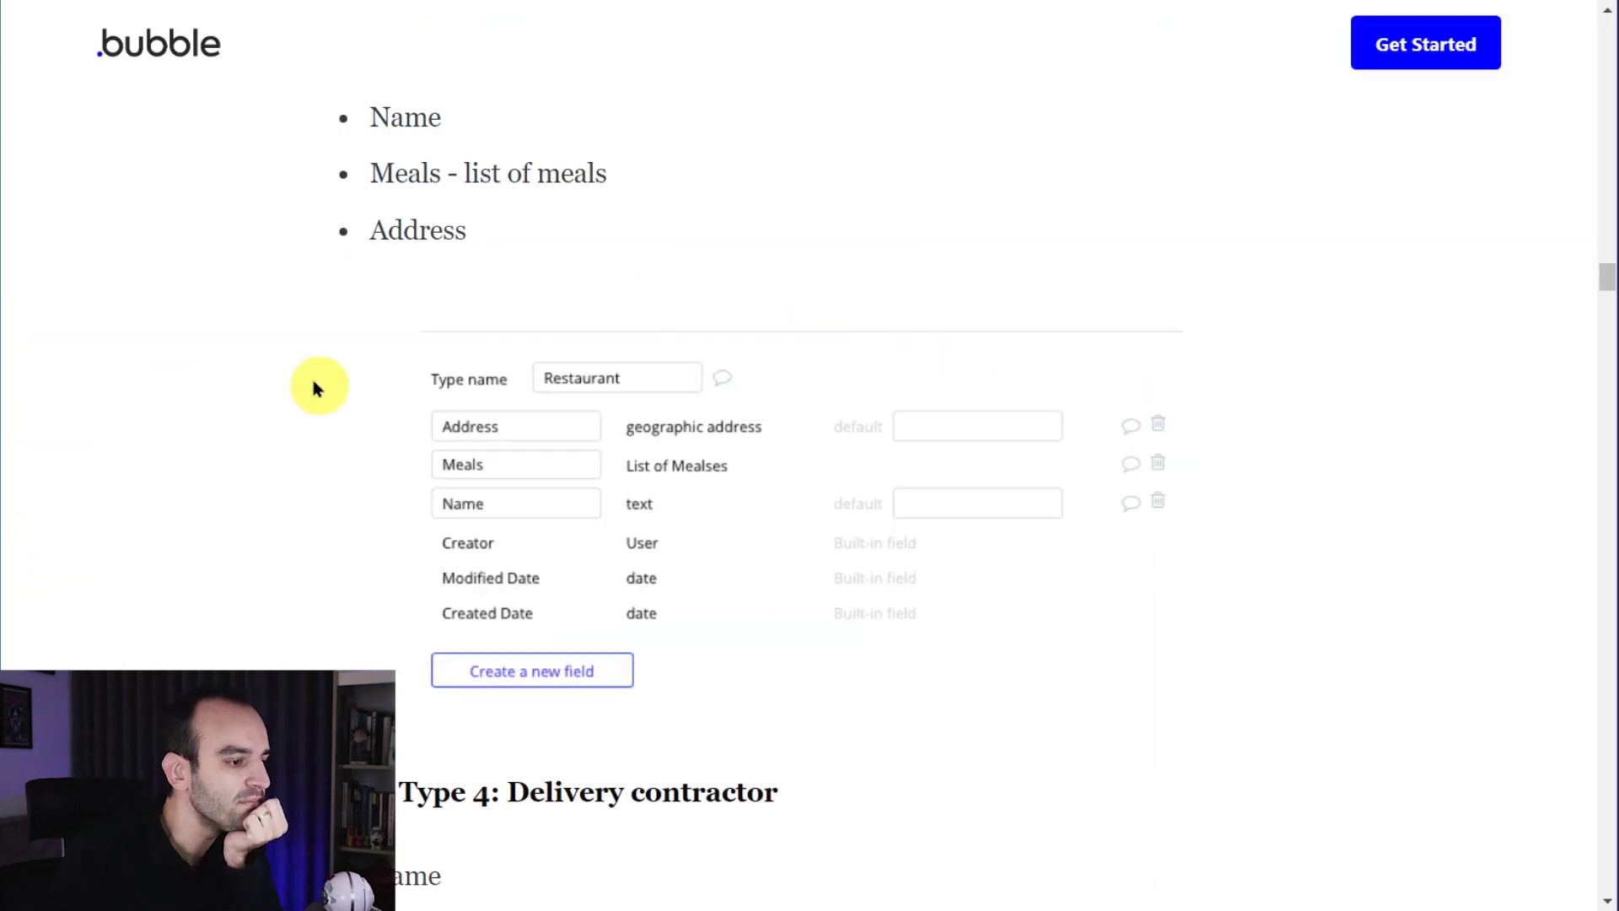
- Find the guide's Delivery contractor data type and create a new custom data type named "entregador"
scroll(279, 363, "down", 7)
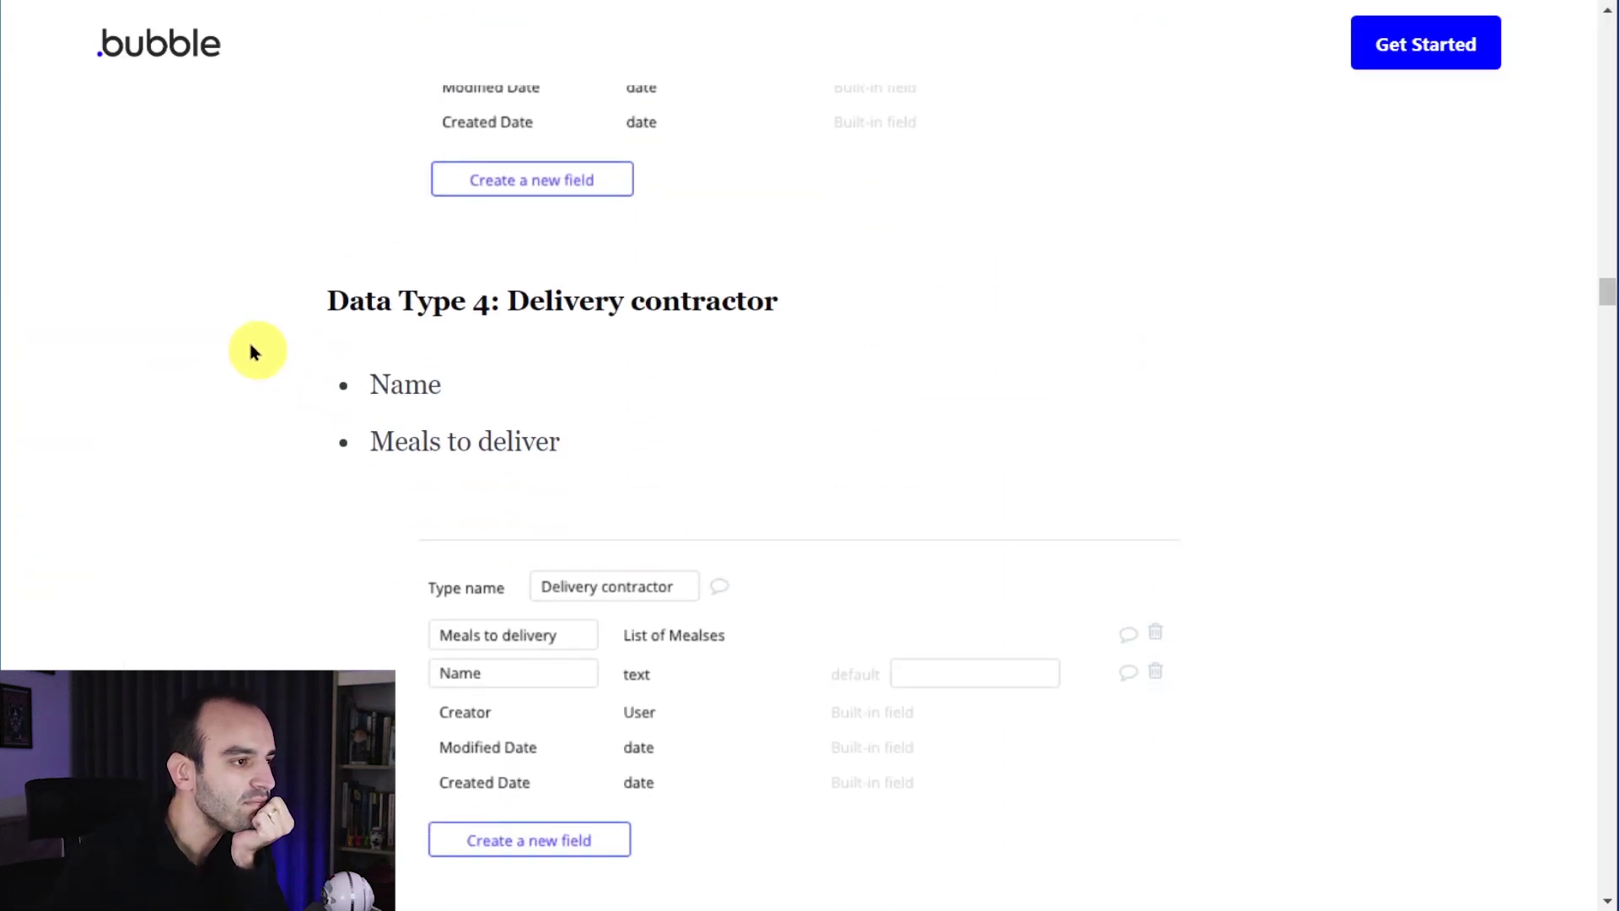
left_click_drag(508, 181, 776, 177)
left_click(703, 197)
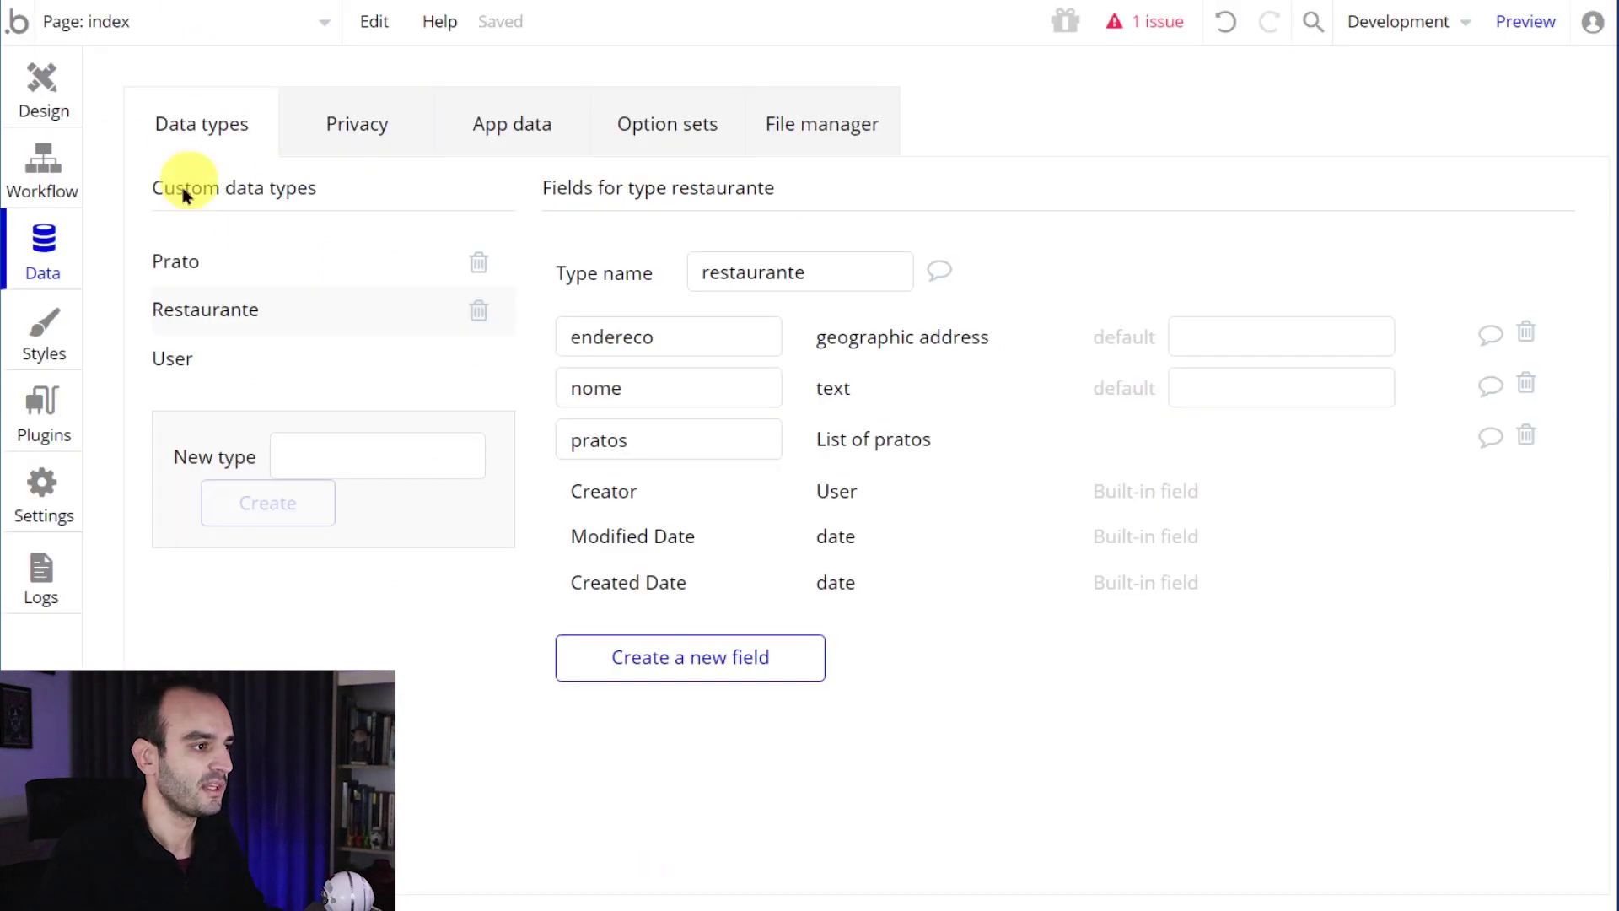
left_click(397, 455)
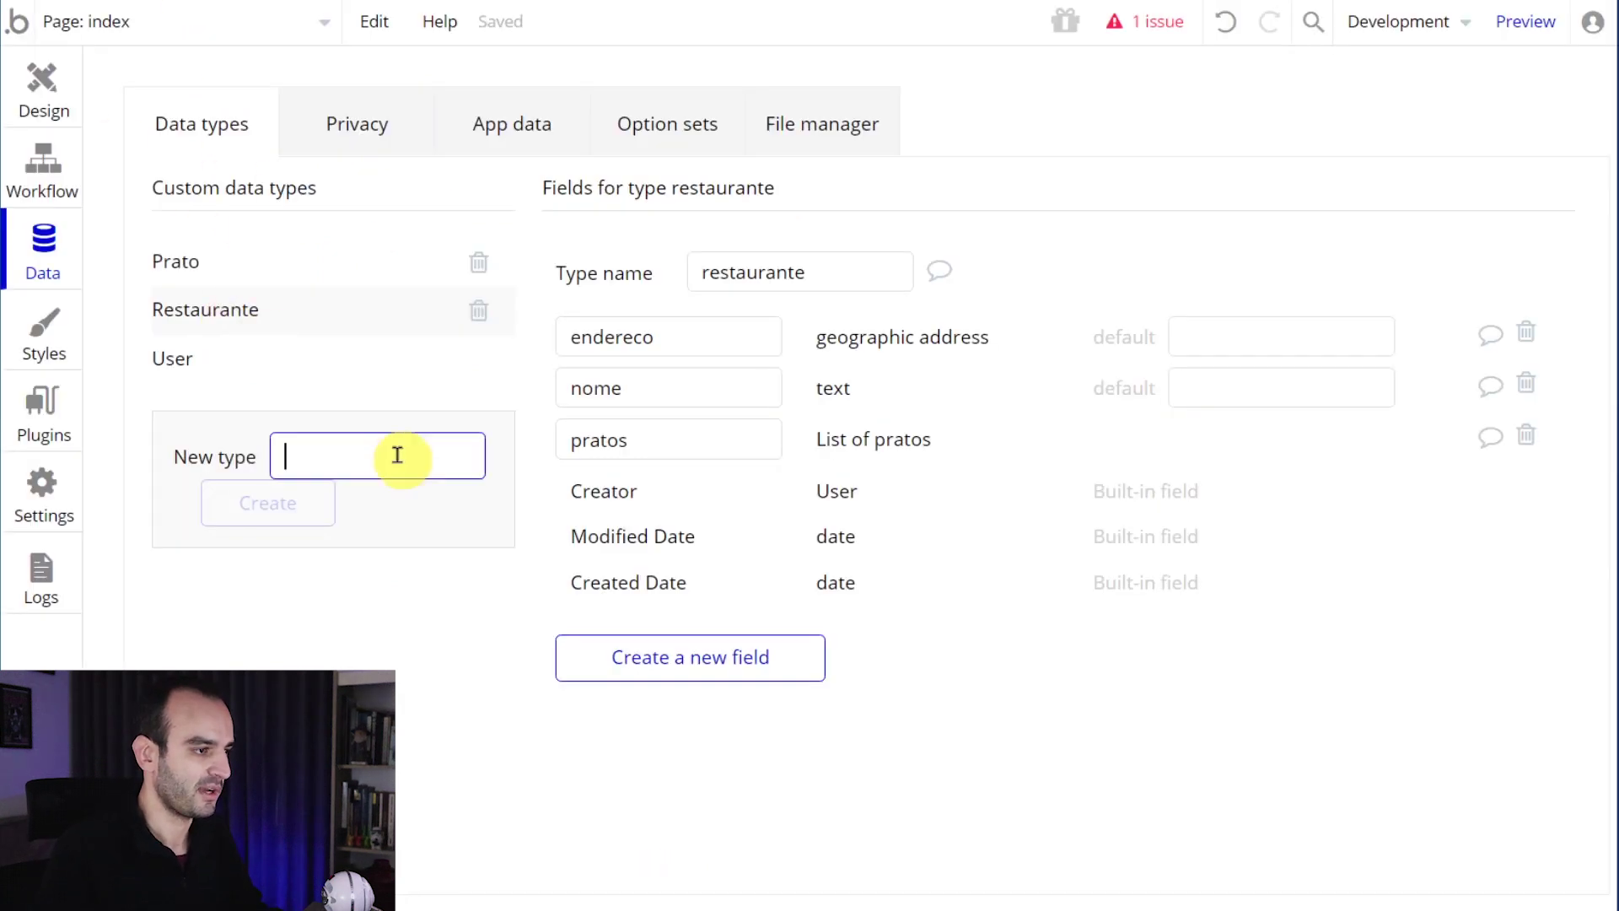
type("entregador")
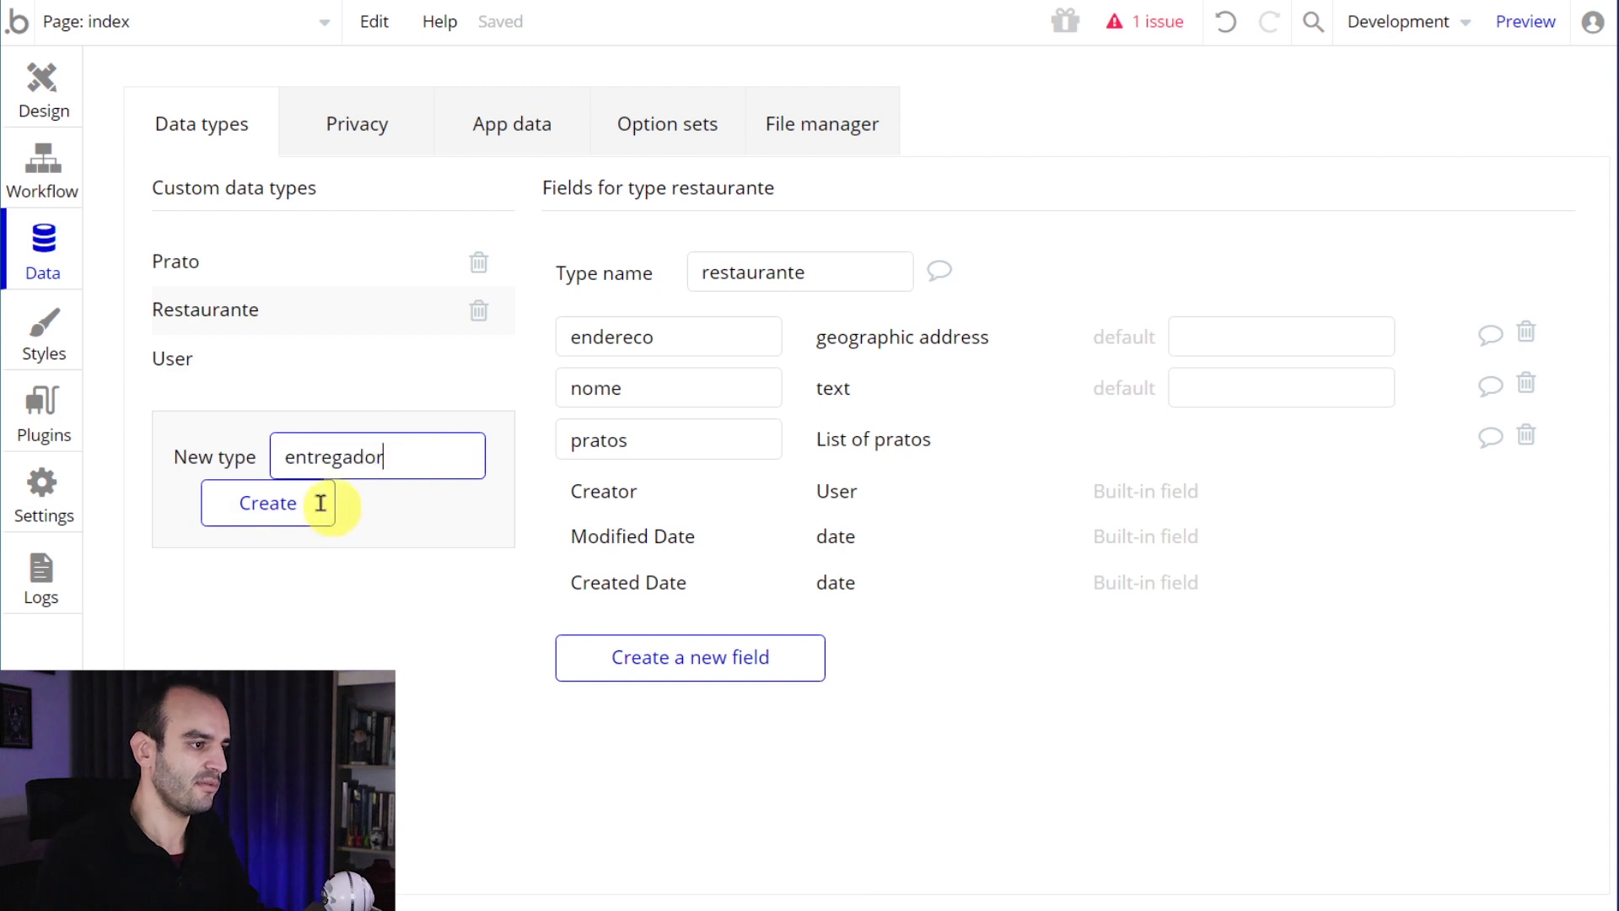
left_click(287, 516)
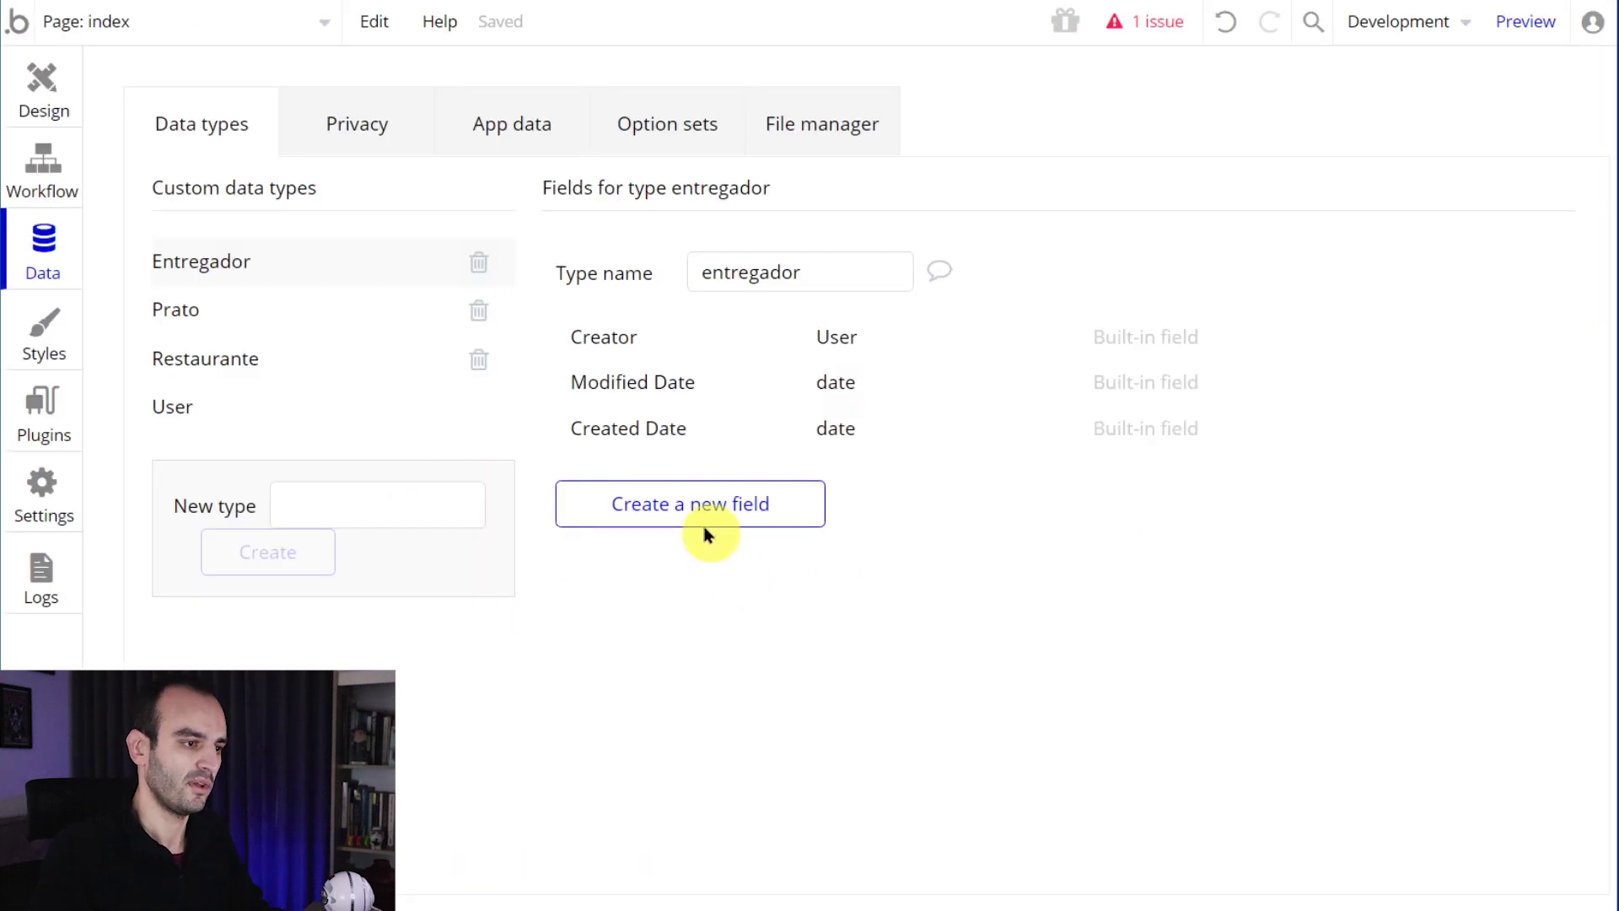
- Add a single-entry text field named "nome" to the entregador data type
left_click(706, 534)
type("nome")
left_click(809, 264)
left_click(827, 307)
left_click(800, 394)
- Add a field named "pratos_a_entregar" of type prato to the entregador data type as a list with multiple entries
left_click(709, 553)
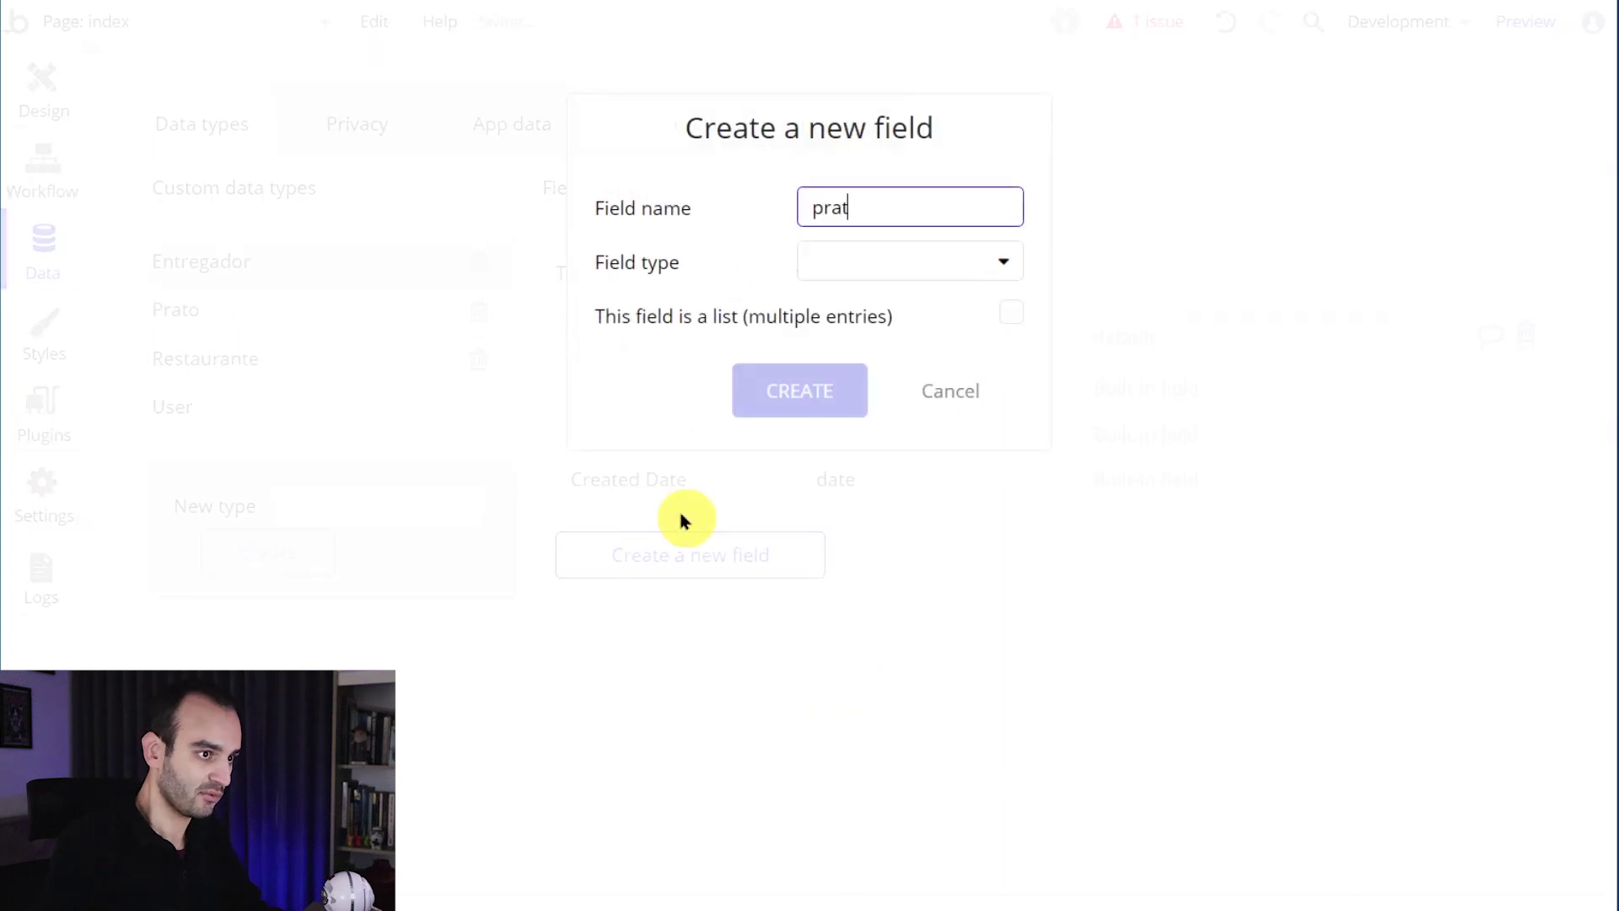
type("pratos_a_entregar")
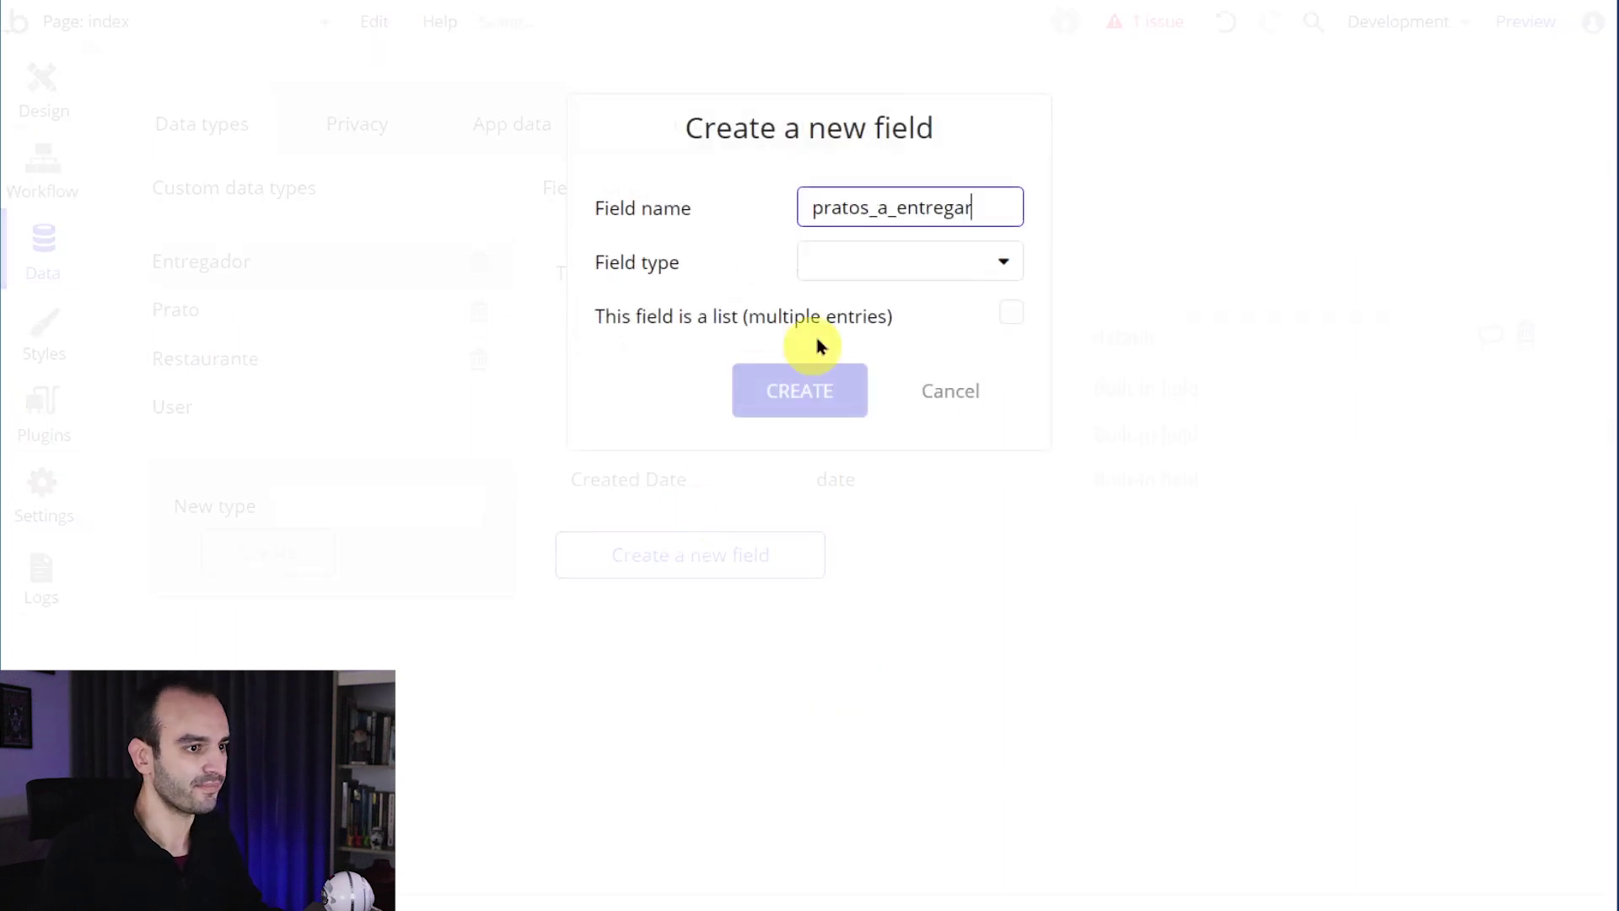
left_click(921, 260)
scroll(885, 632, "down", 2)
left_click(890, 697)
left_click(801, 396)
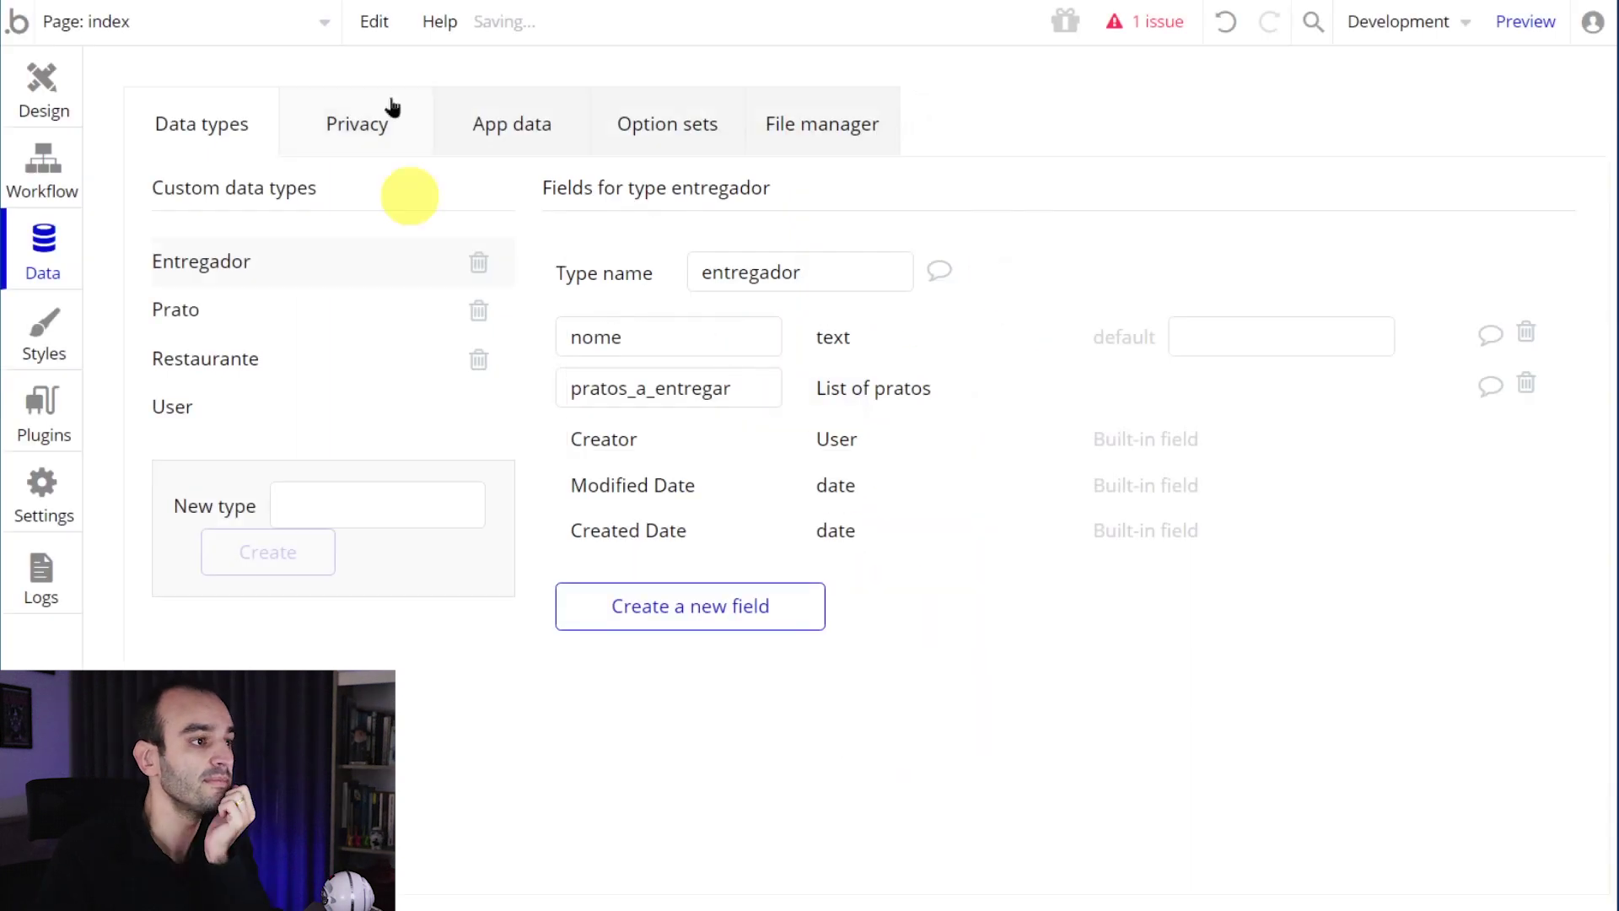
- Read the guide's "Building workflows" section on how events and actions make the product functional
key("ctrl+Tab")
scroll(303, 543, "down", 4)
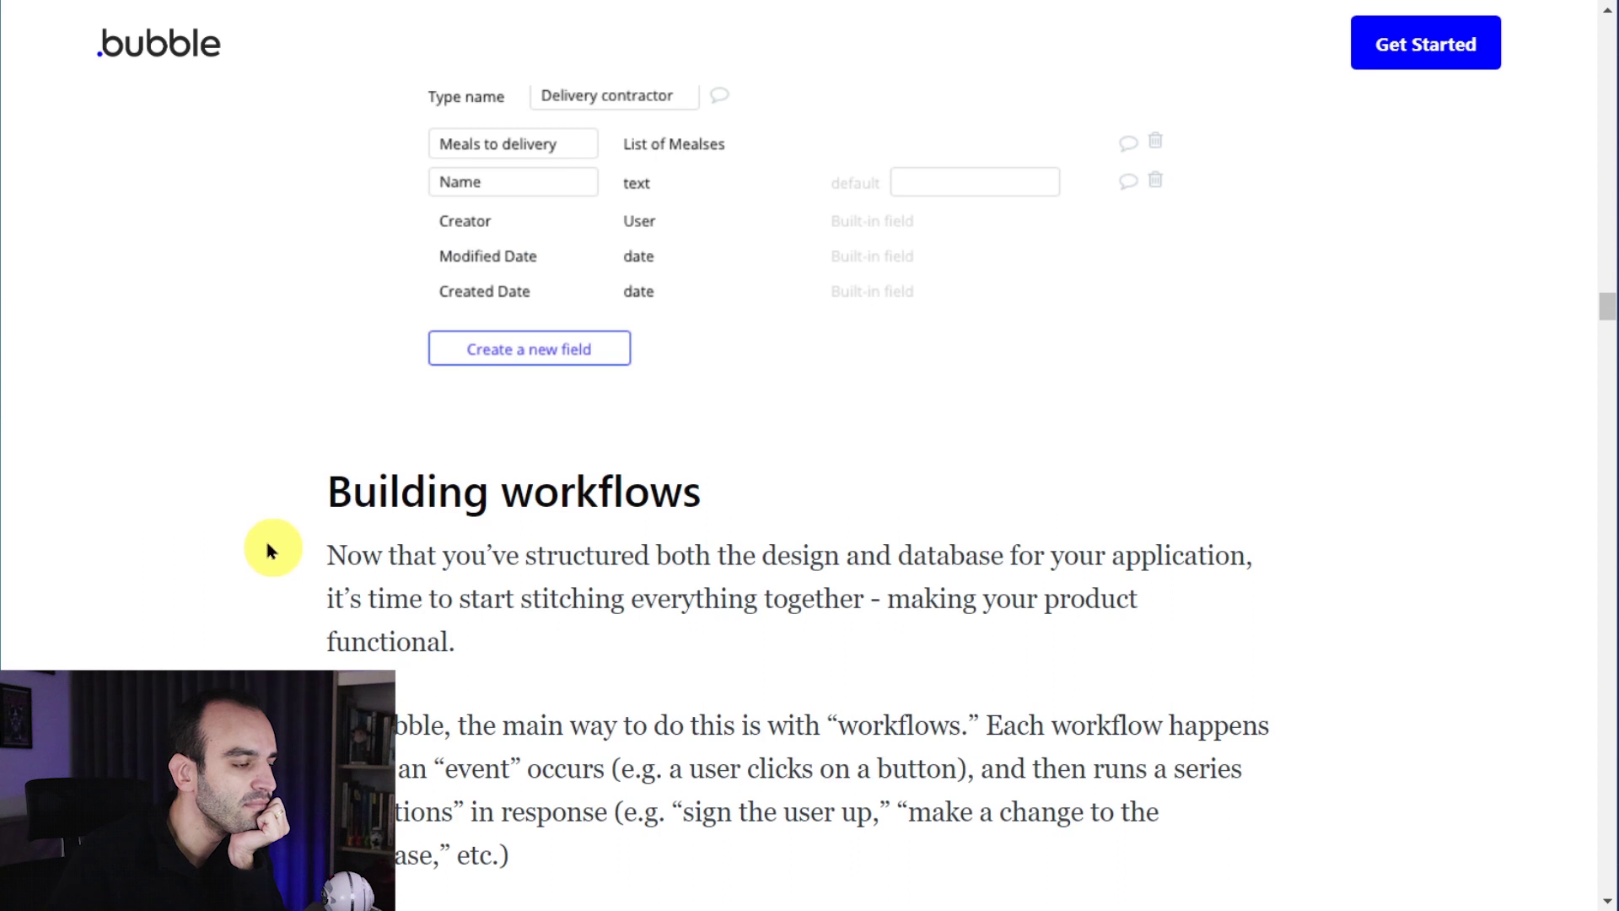
scroll(265, 535, "down", 4)
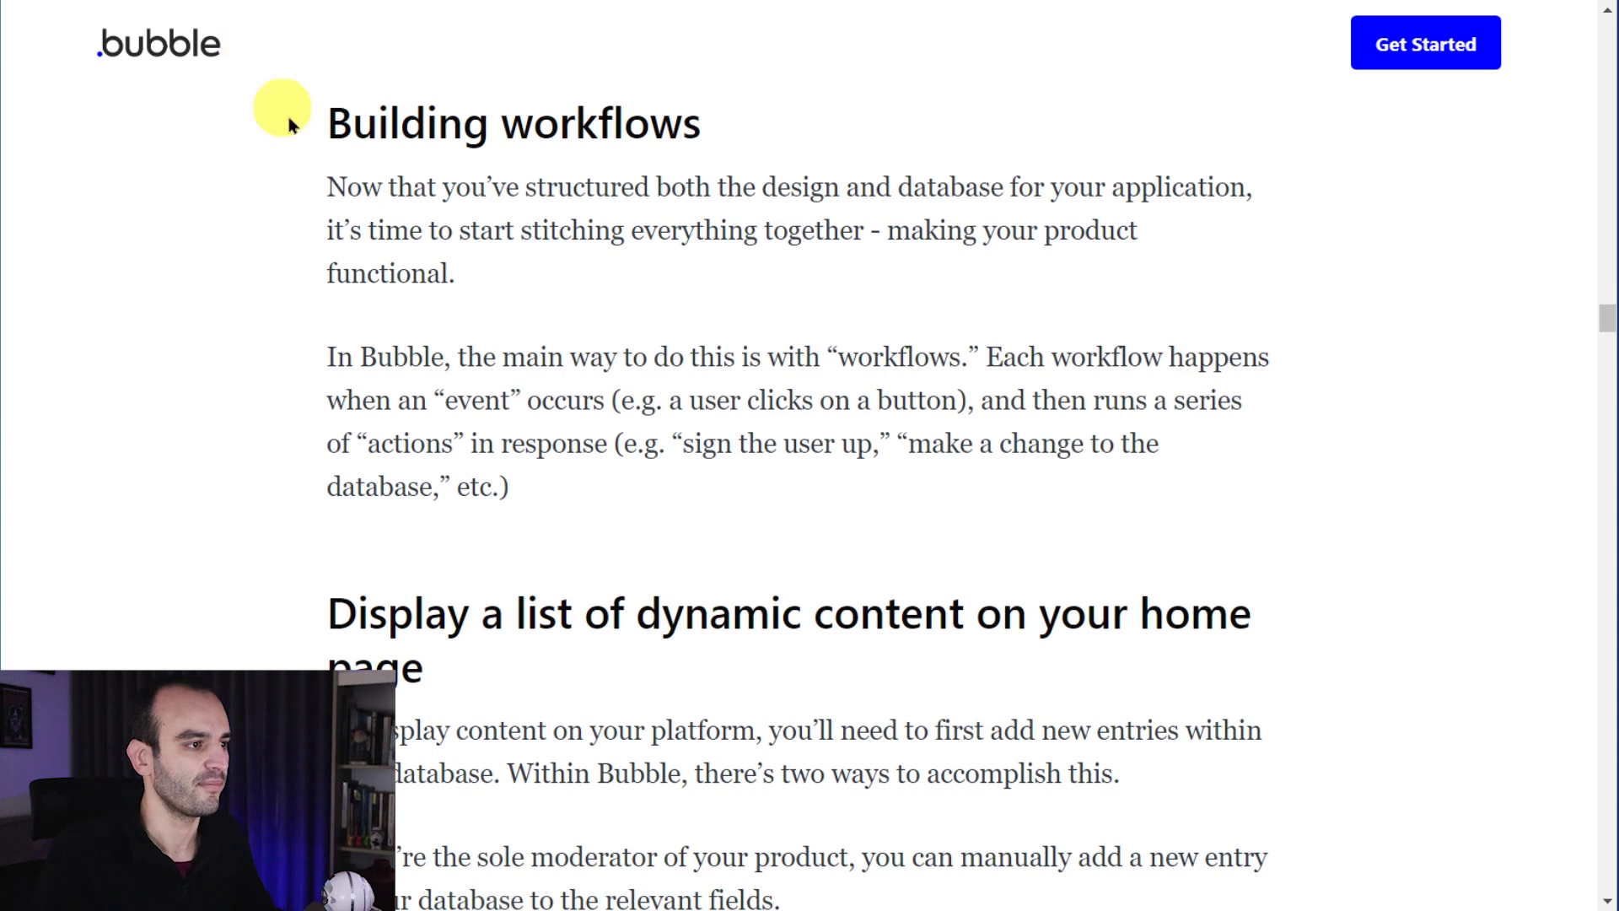
left_click_drag(353, 122, 442, 181)
left_click(440, 181)
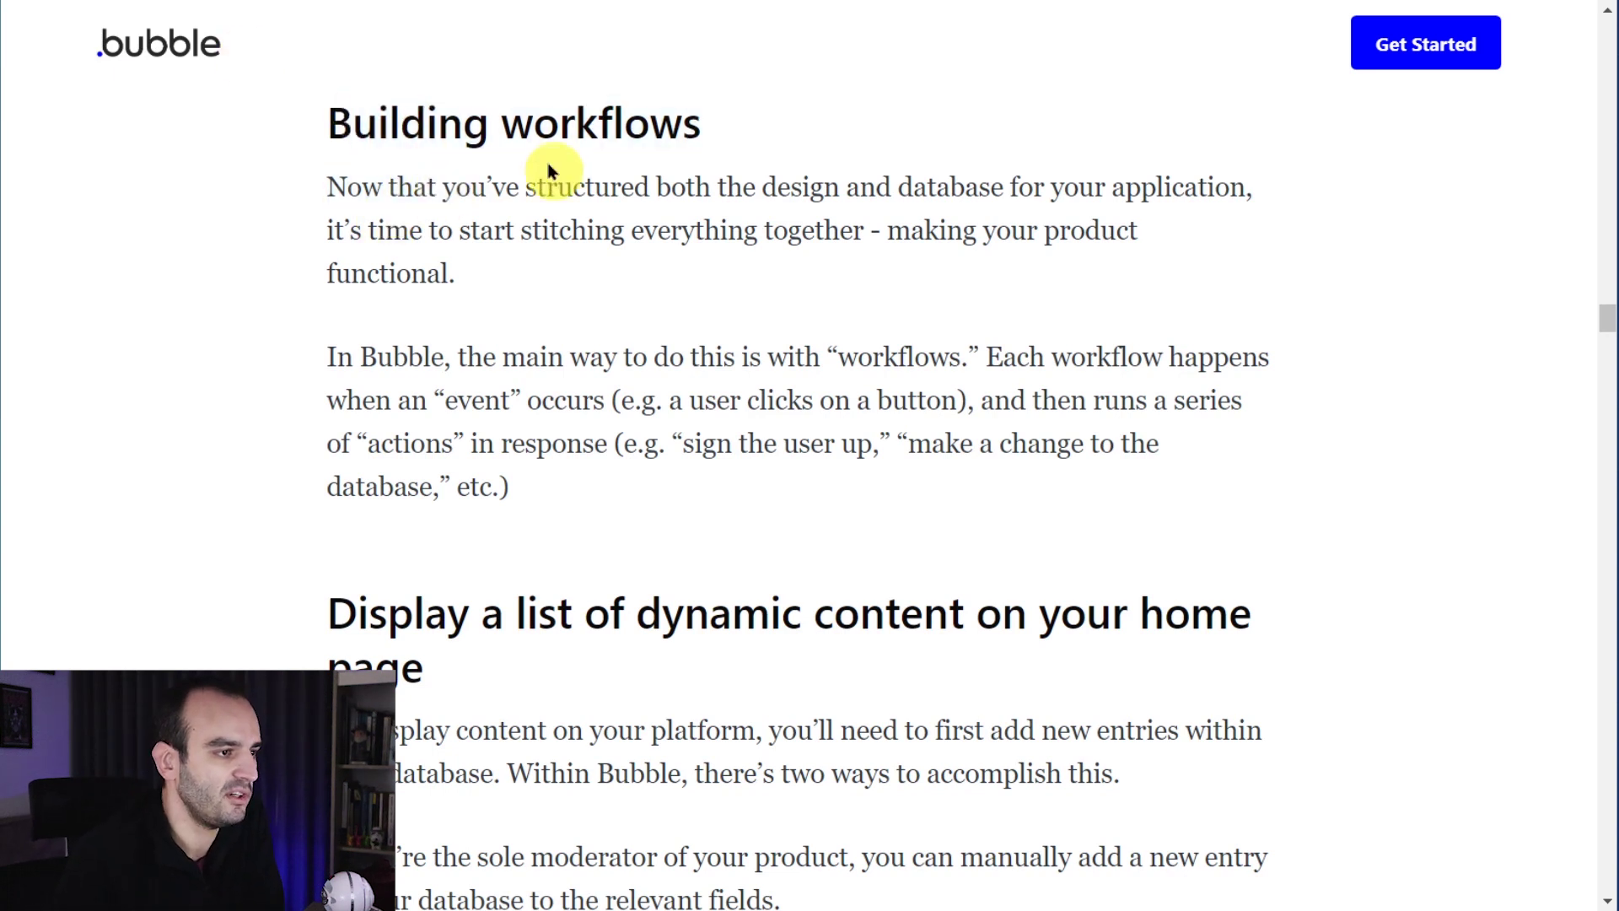
left_click_drag(575, 186, 891, 230)
left_click(943, 180)
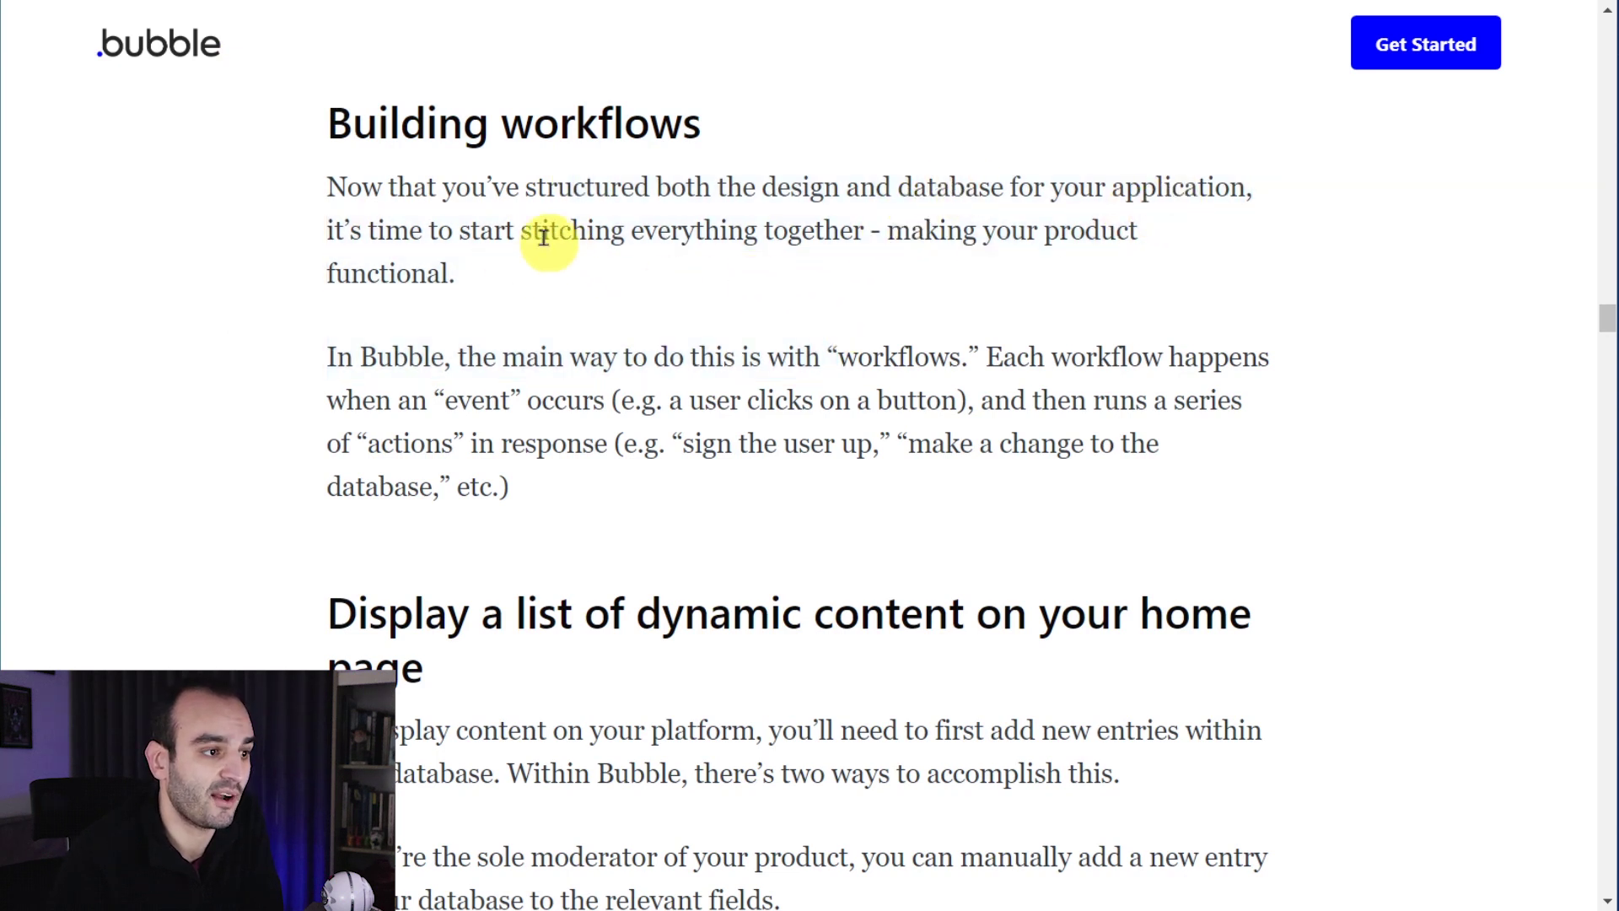
scroll(391, 258, "down", 1)
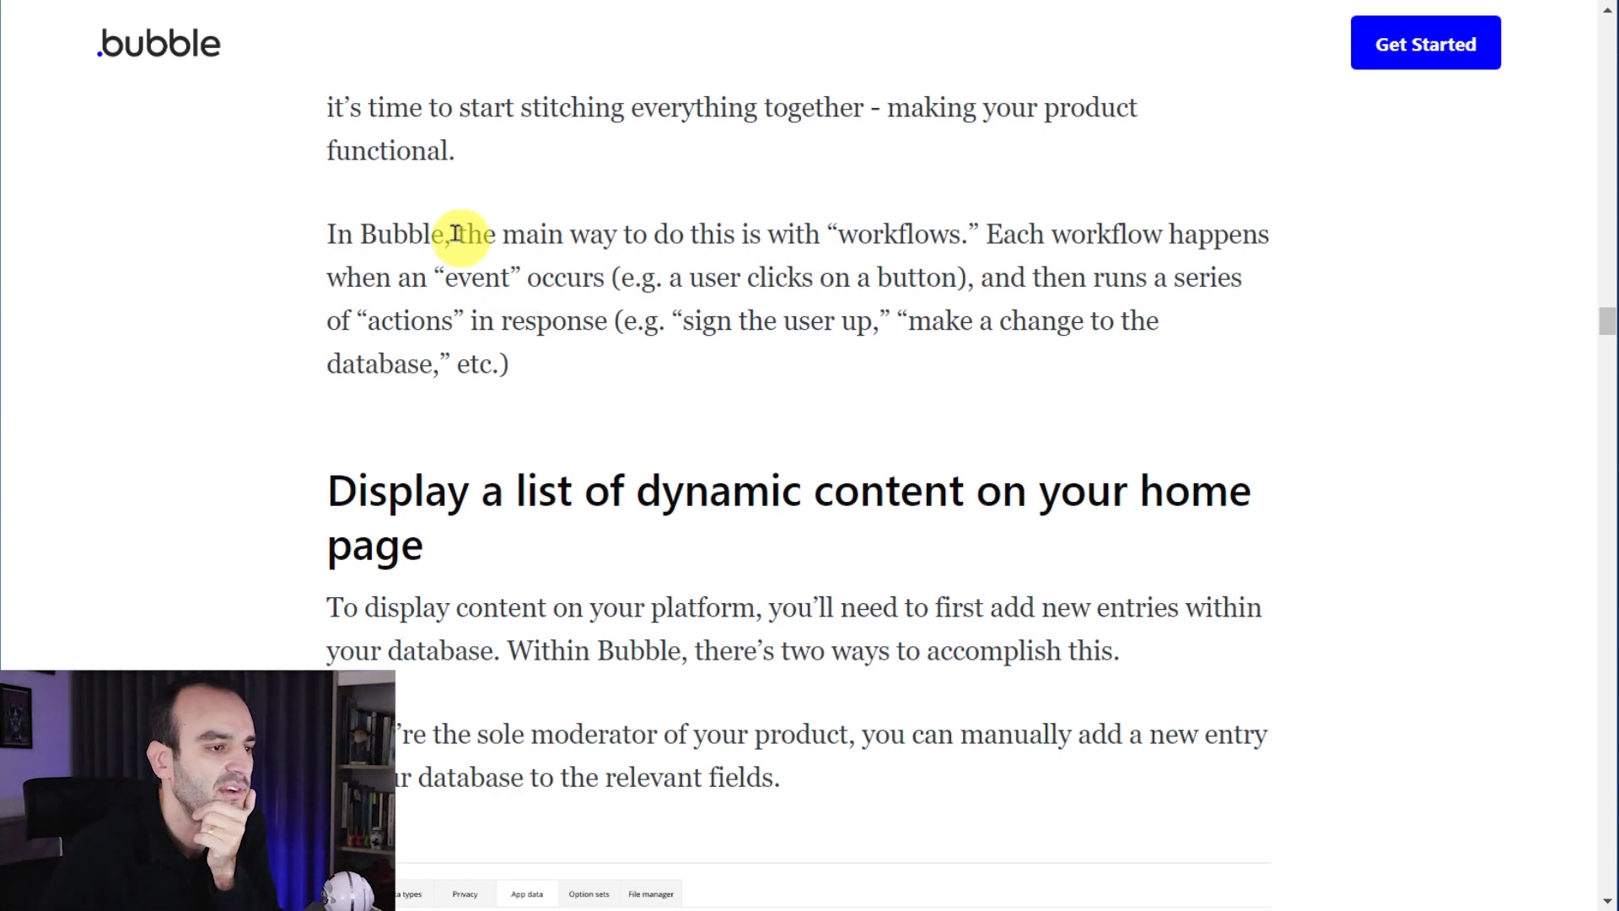
- Read the guide's section on displaying dynamic content, focusing on how to manually add new entries to the database
scroll(456, 234, "down", 4)
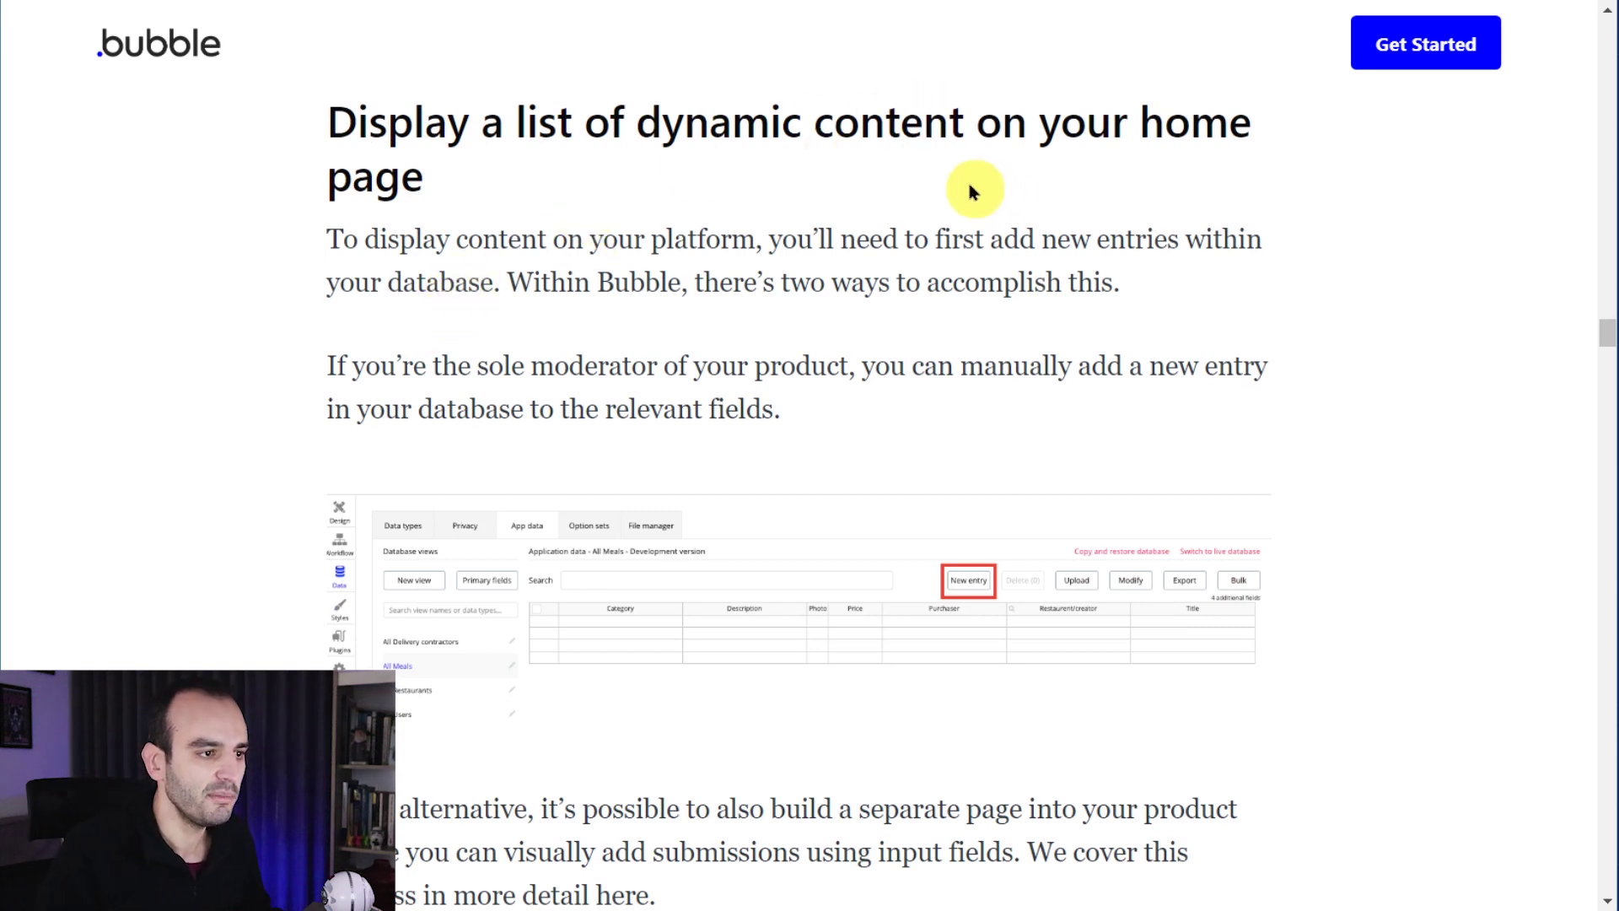
scroll(525, 256, "down", 1)
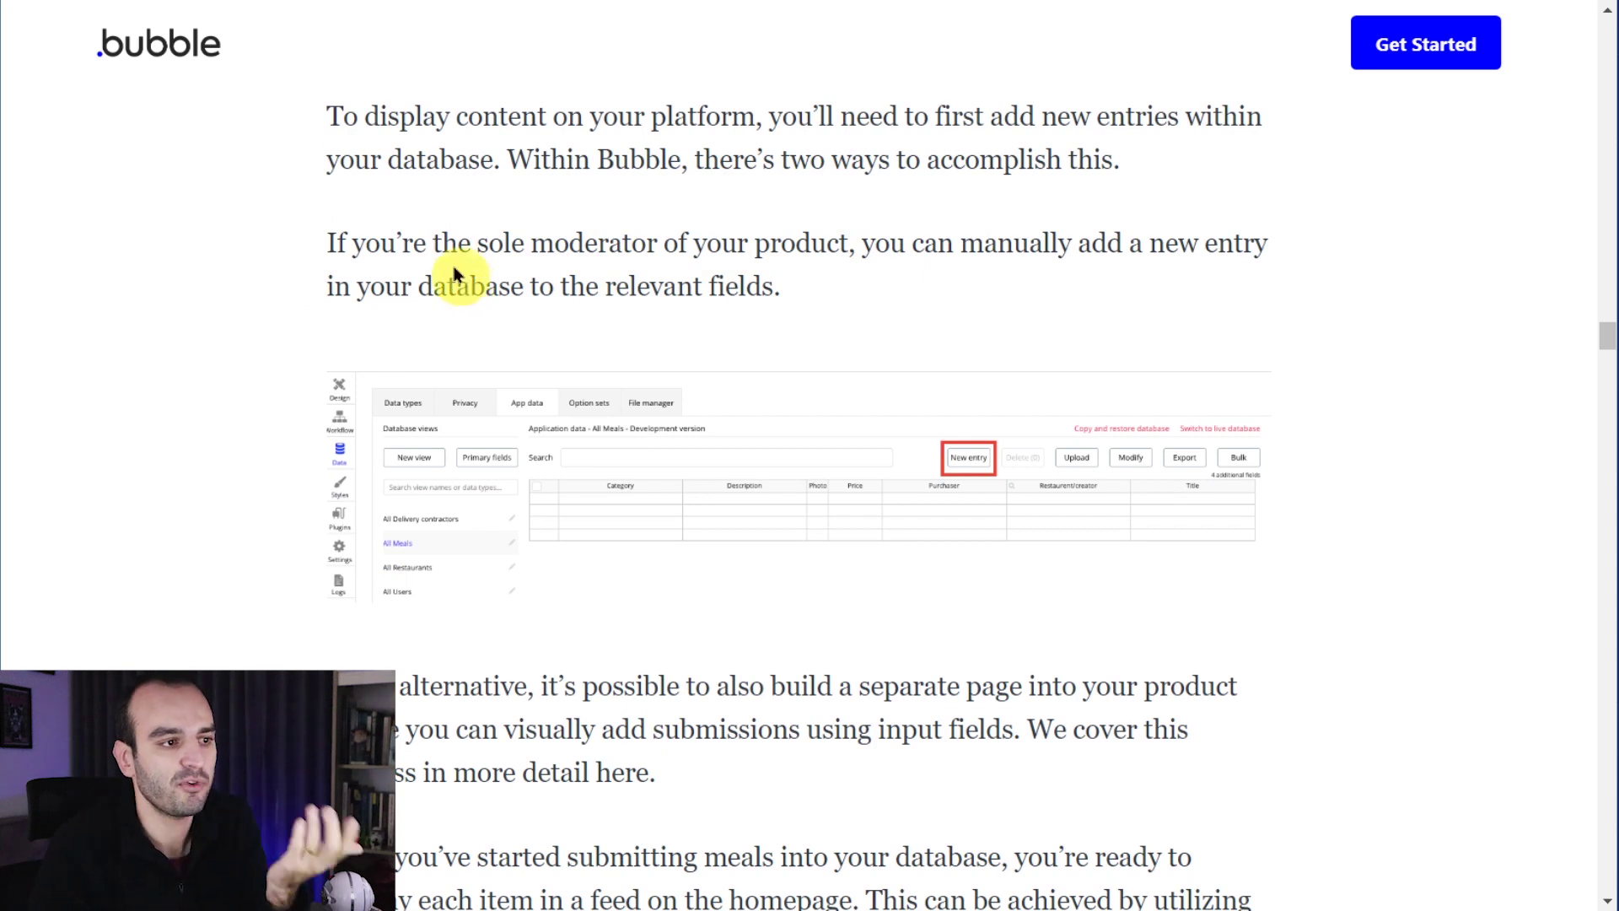
left_click_drag(435, 245, 800, 297)
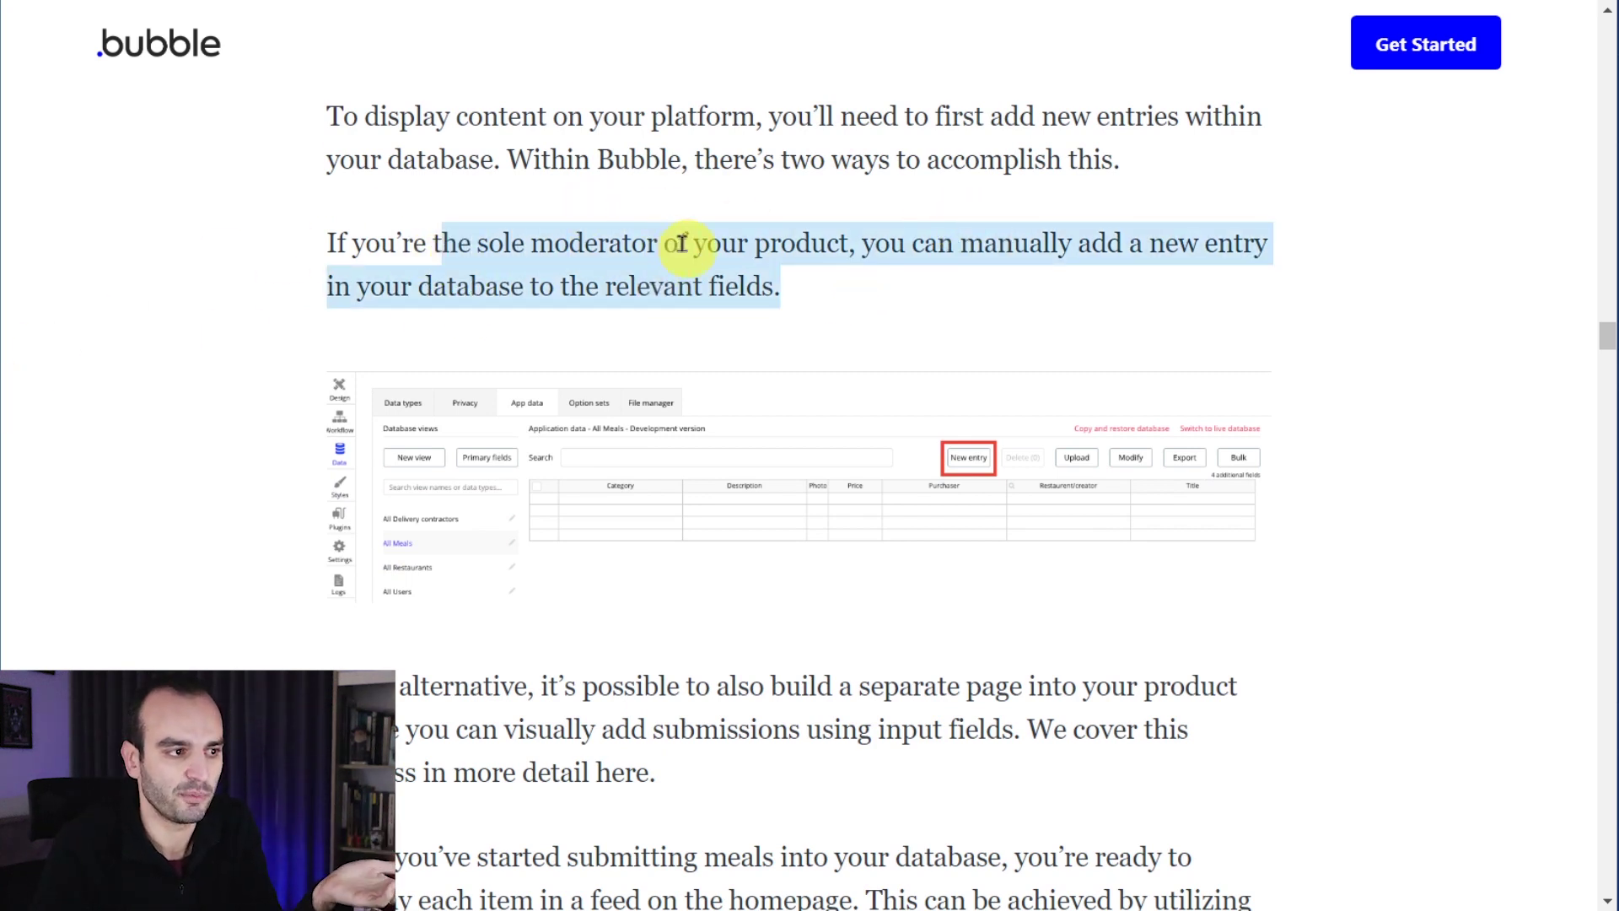
left_click(755, 267)
left_click_drag(1080, 245, 1178, 245)
left_click(443, 303)
left_click_drag(360, 289, 579, 282)
left_click(650, 295)
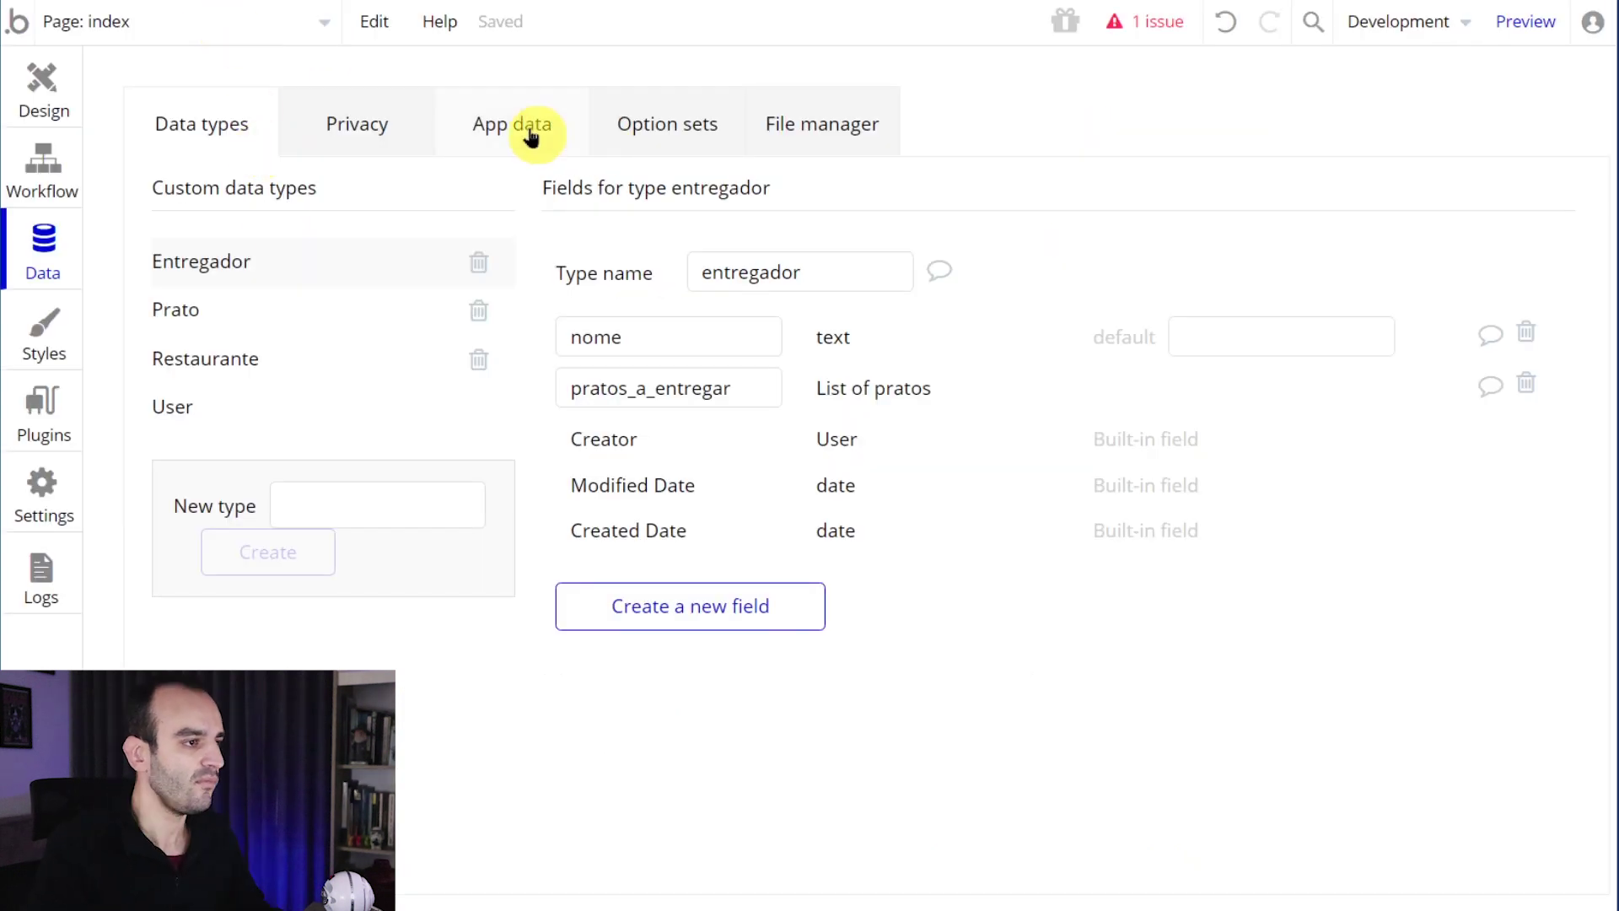
- Return to the Bubble editor and open the All restaurantes view in the app data
left_click(523, 124)
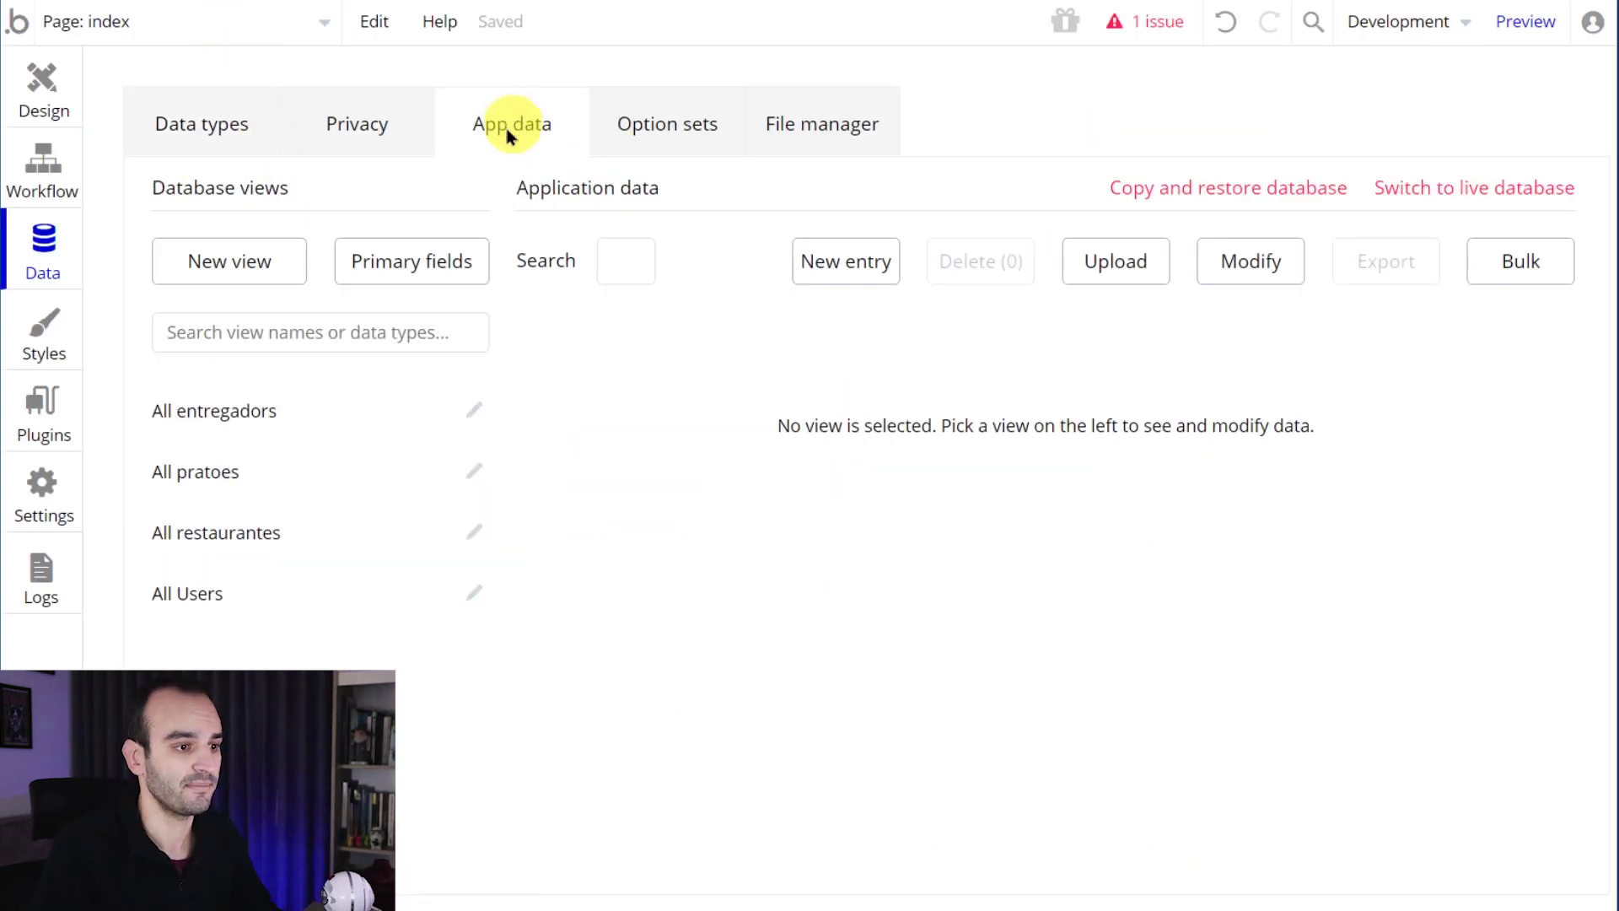
left_click(257, 533)
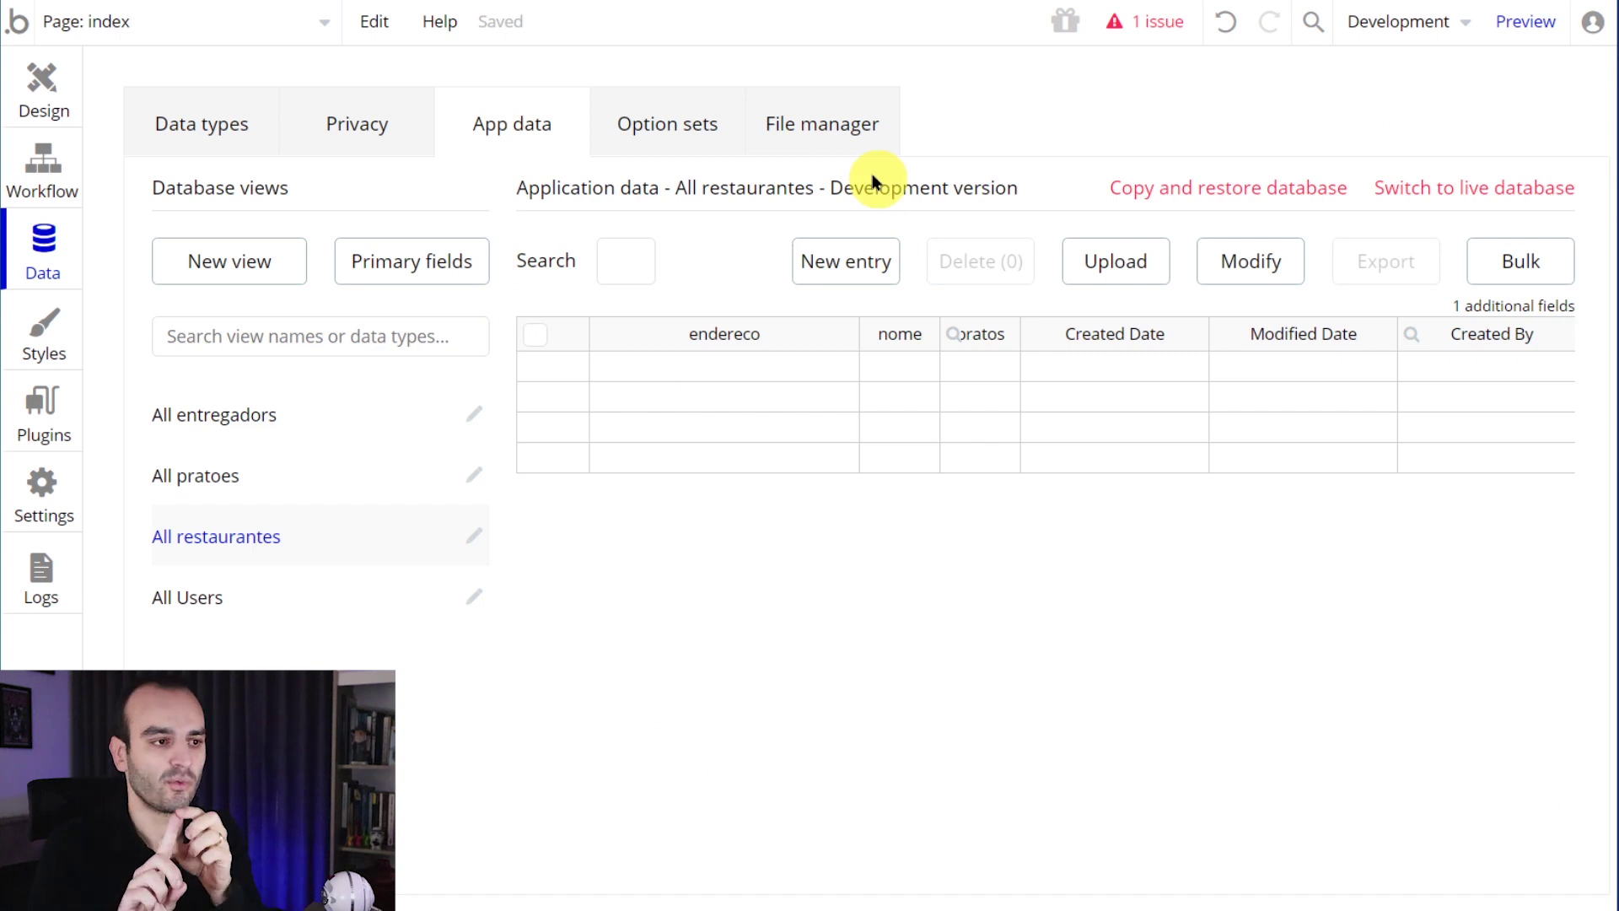
key("ctrl+minus")
key("ctrl+minus")
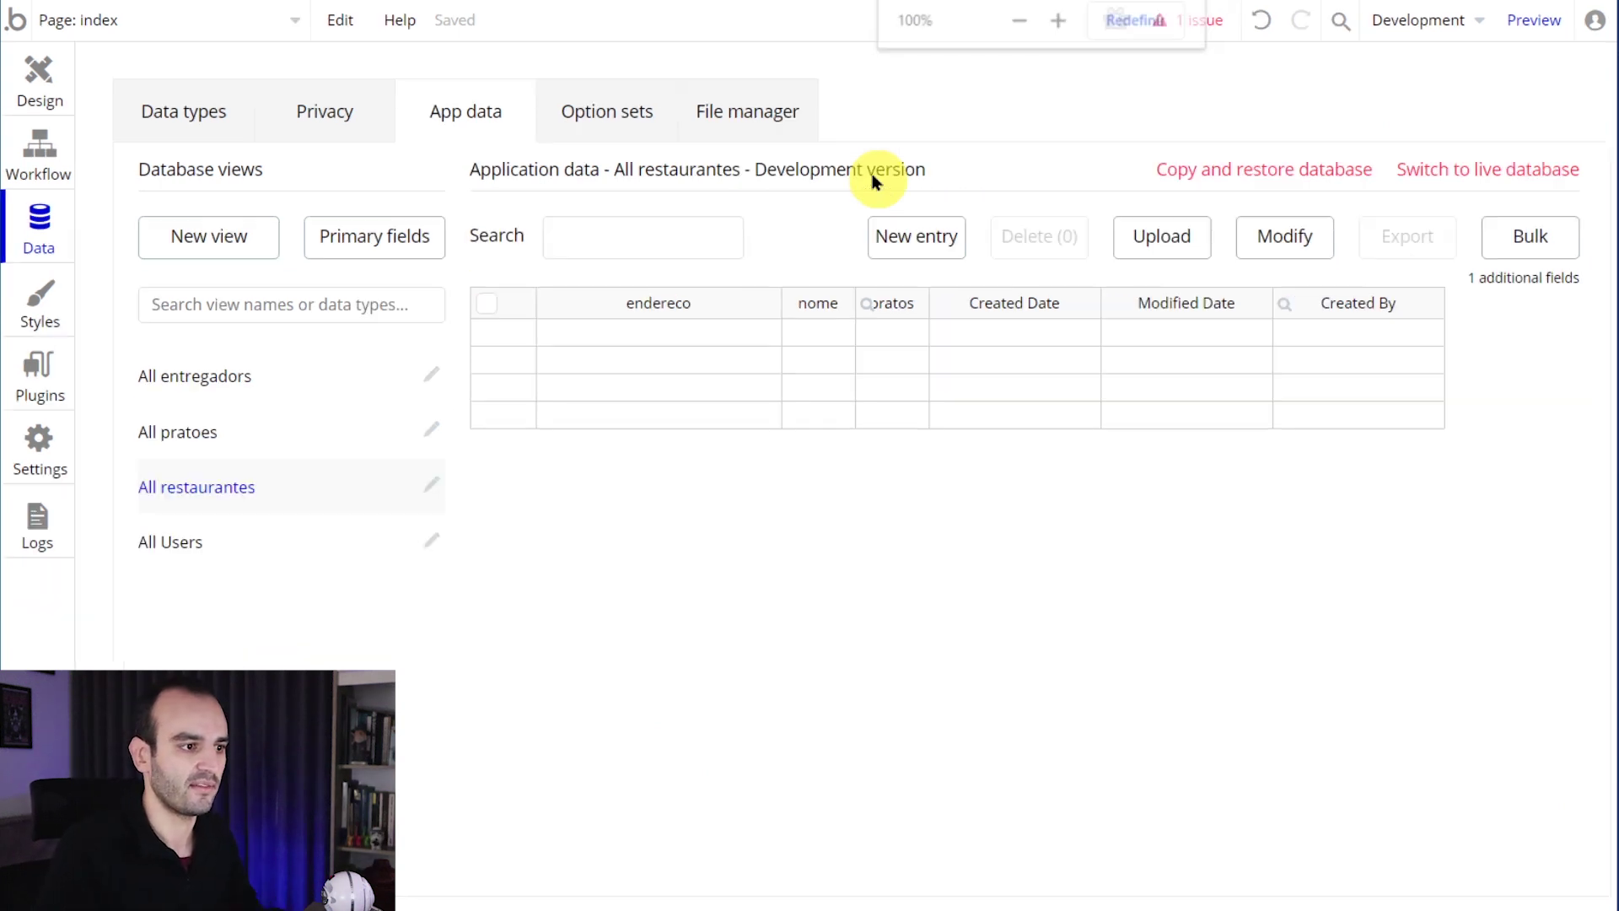
key("ctrl+plus")
key("ctrl+plus")
key("ctrl+plus")
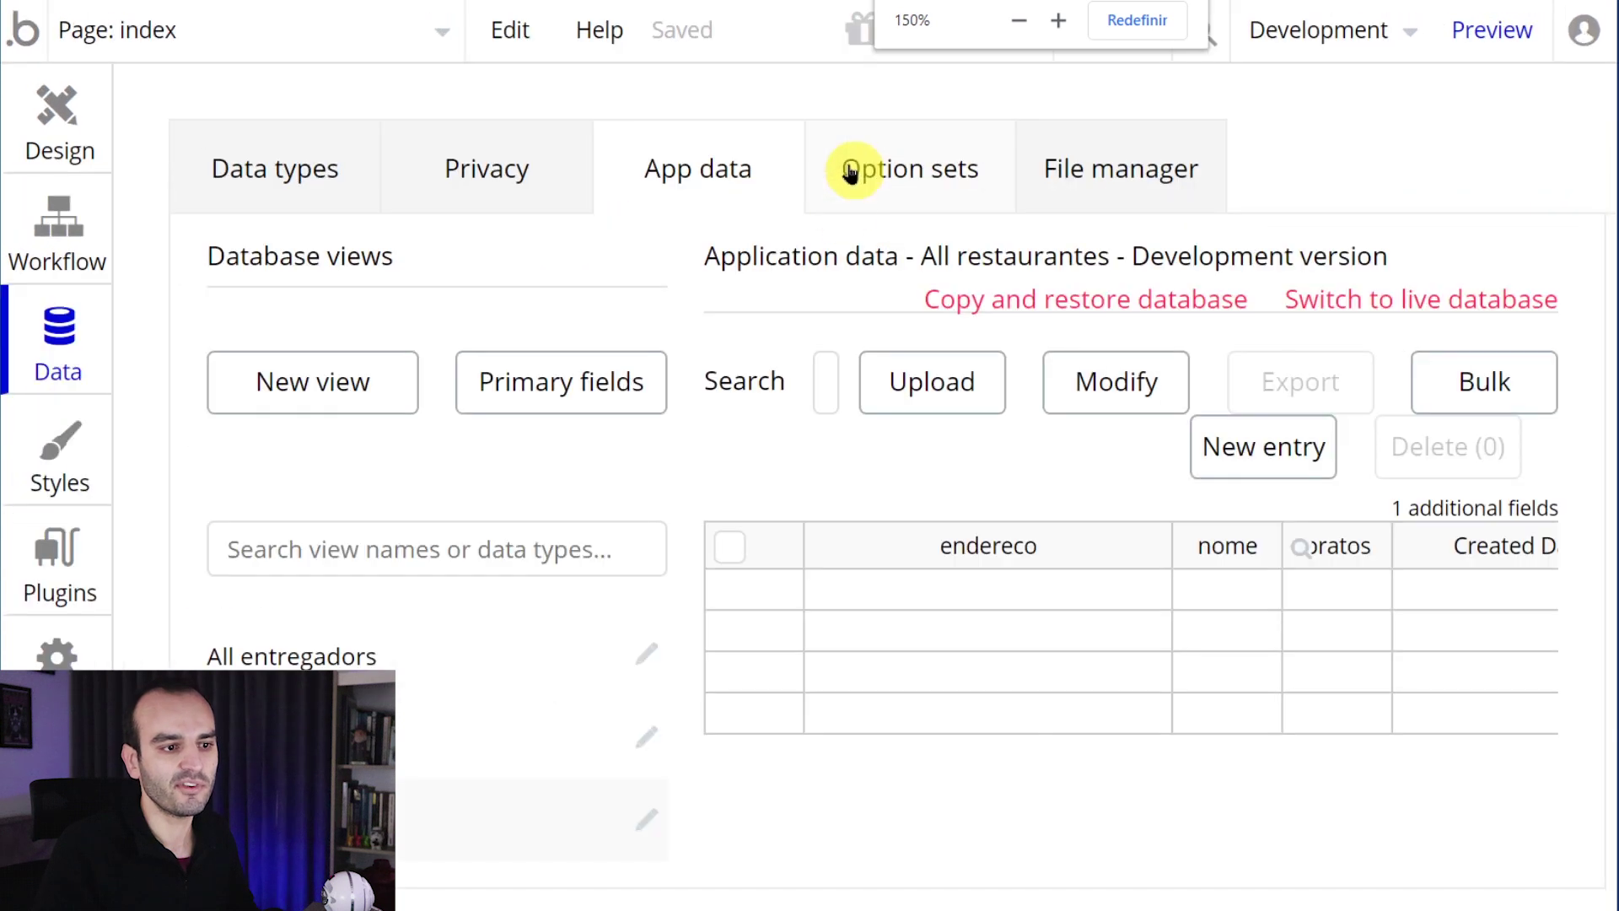
key("ctrl+minus")
key("ctrl+minus")
key("ctrl+minus")
key("ctrl+minus")
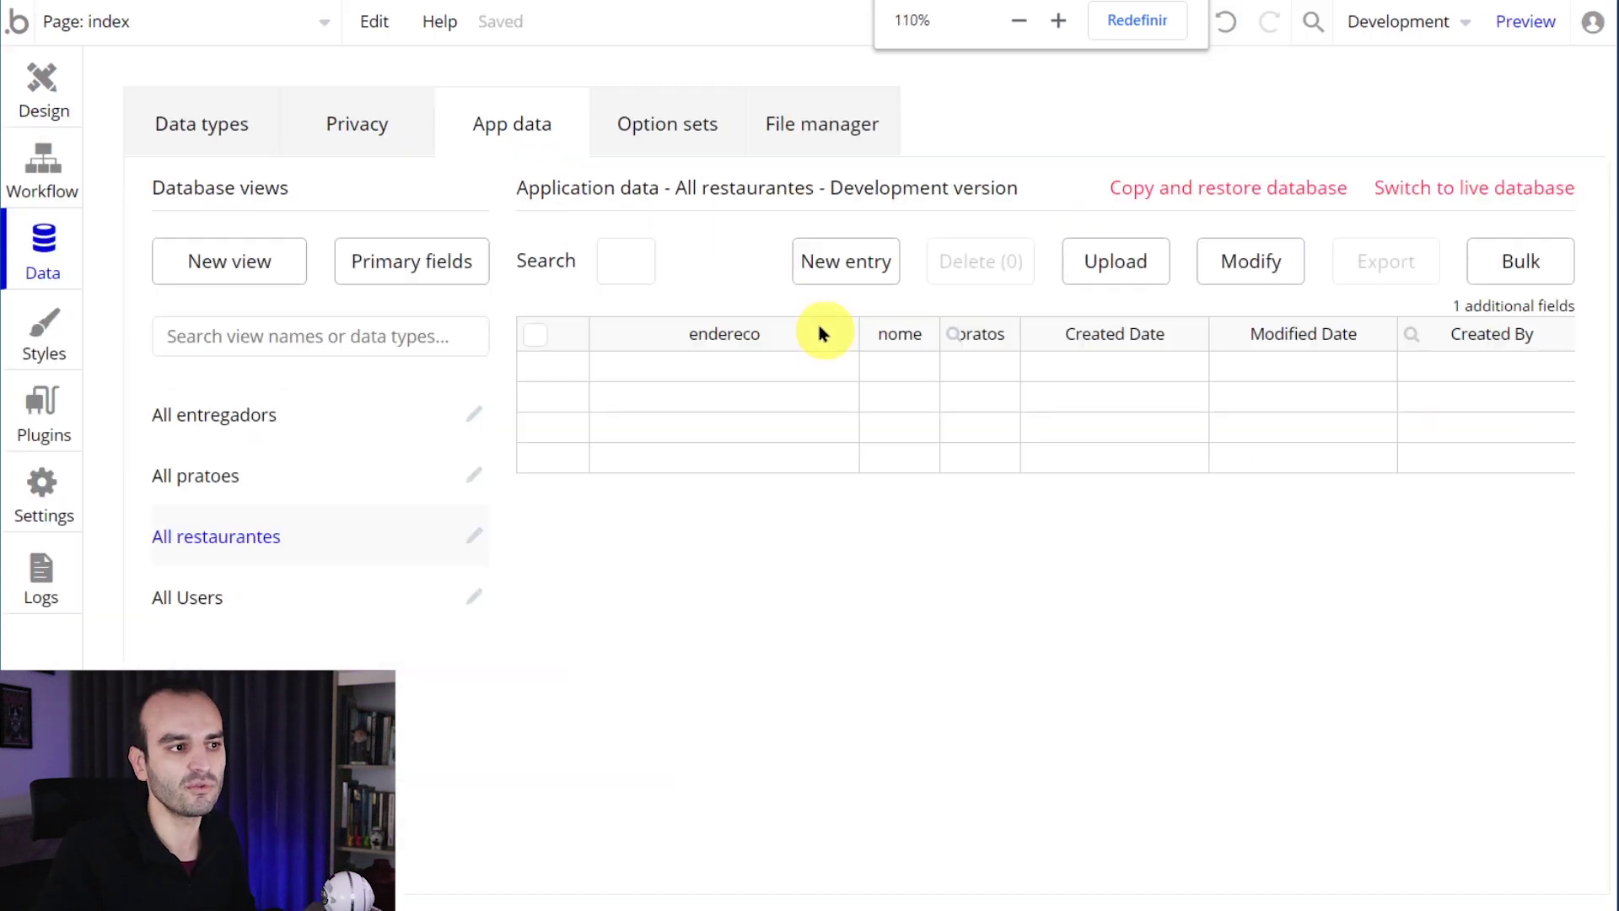
key("ctrl+plus")
key("ctrl+plus")
key("ctrl+plus")
key("ctrl+minus")
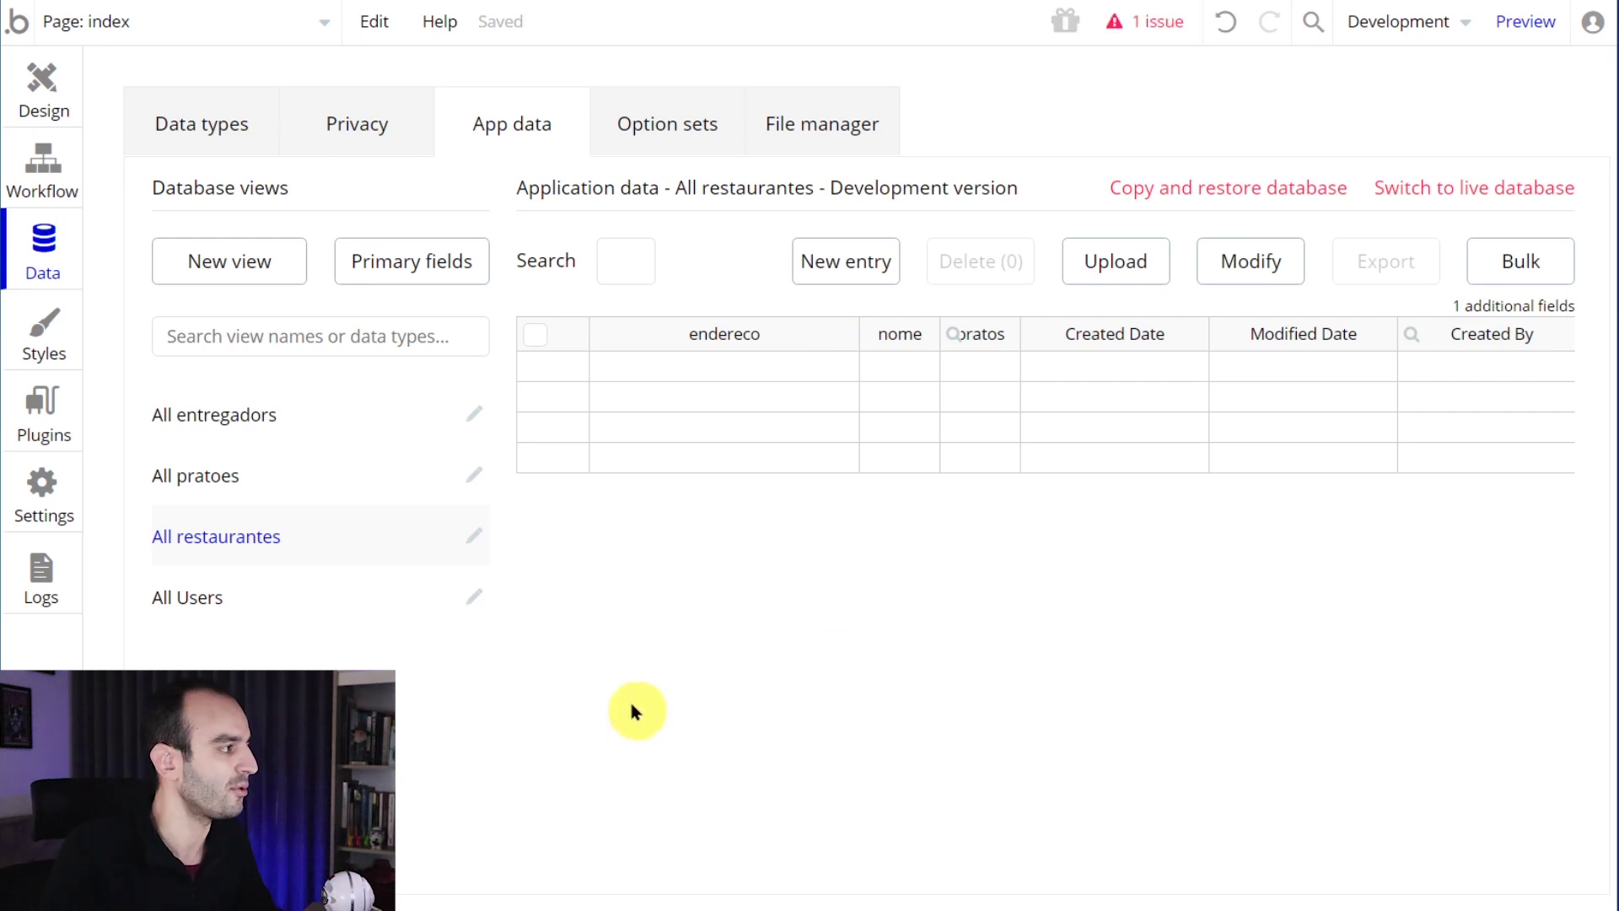
key("ctrl+plus")
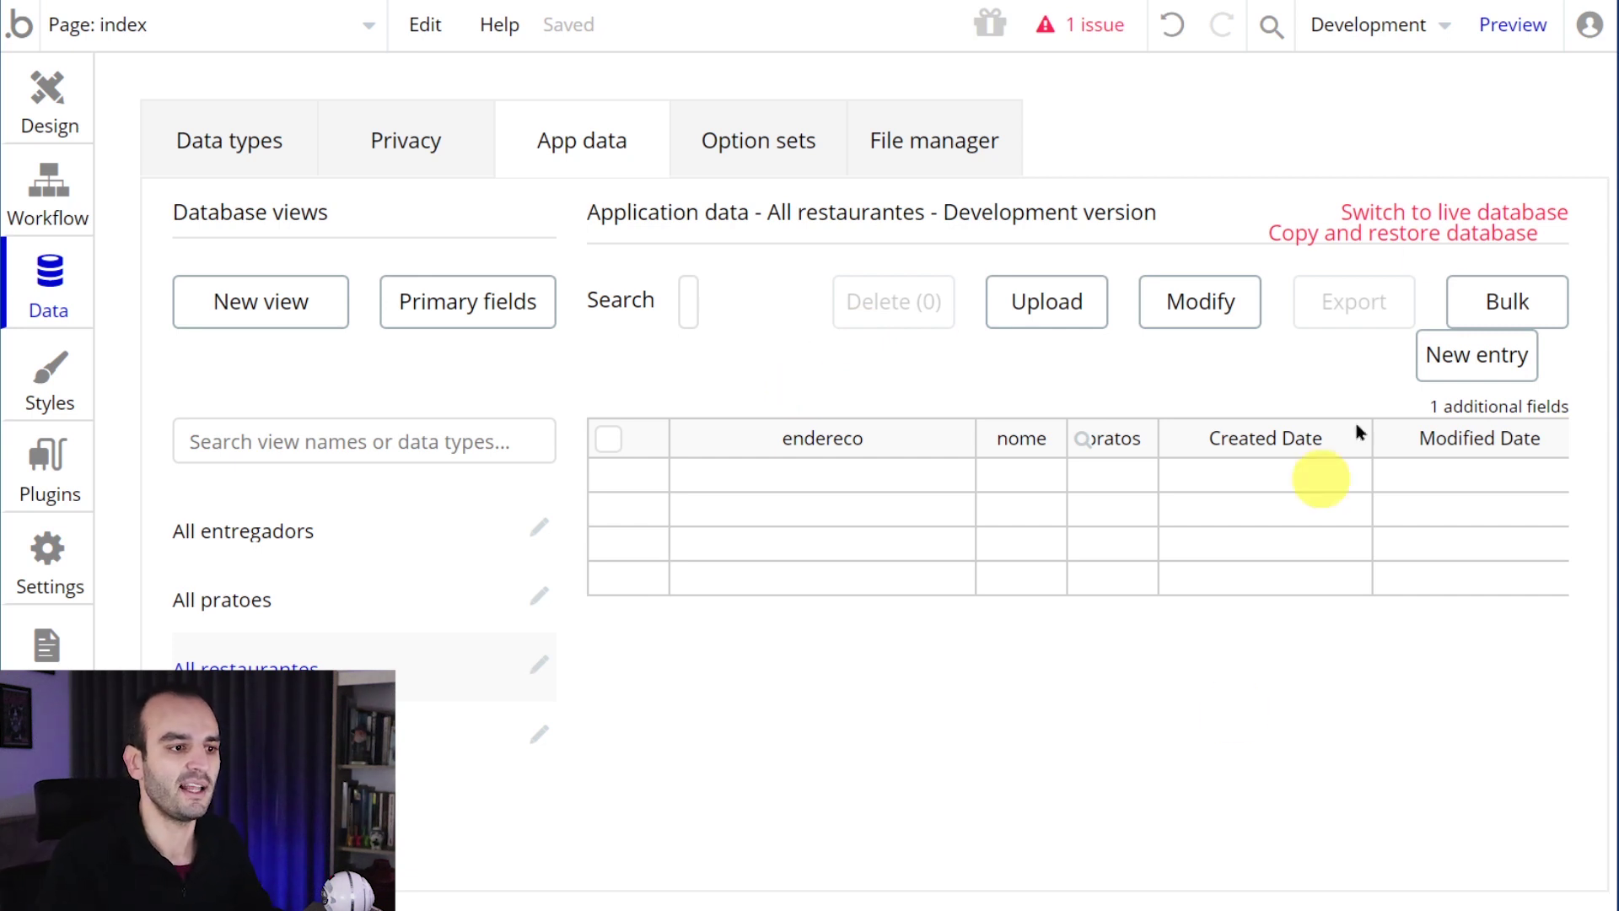
key("ctrl+minus")
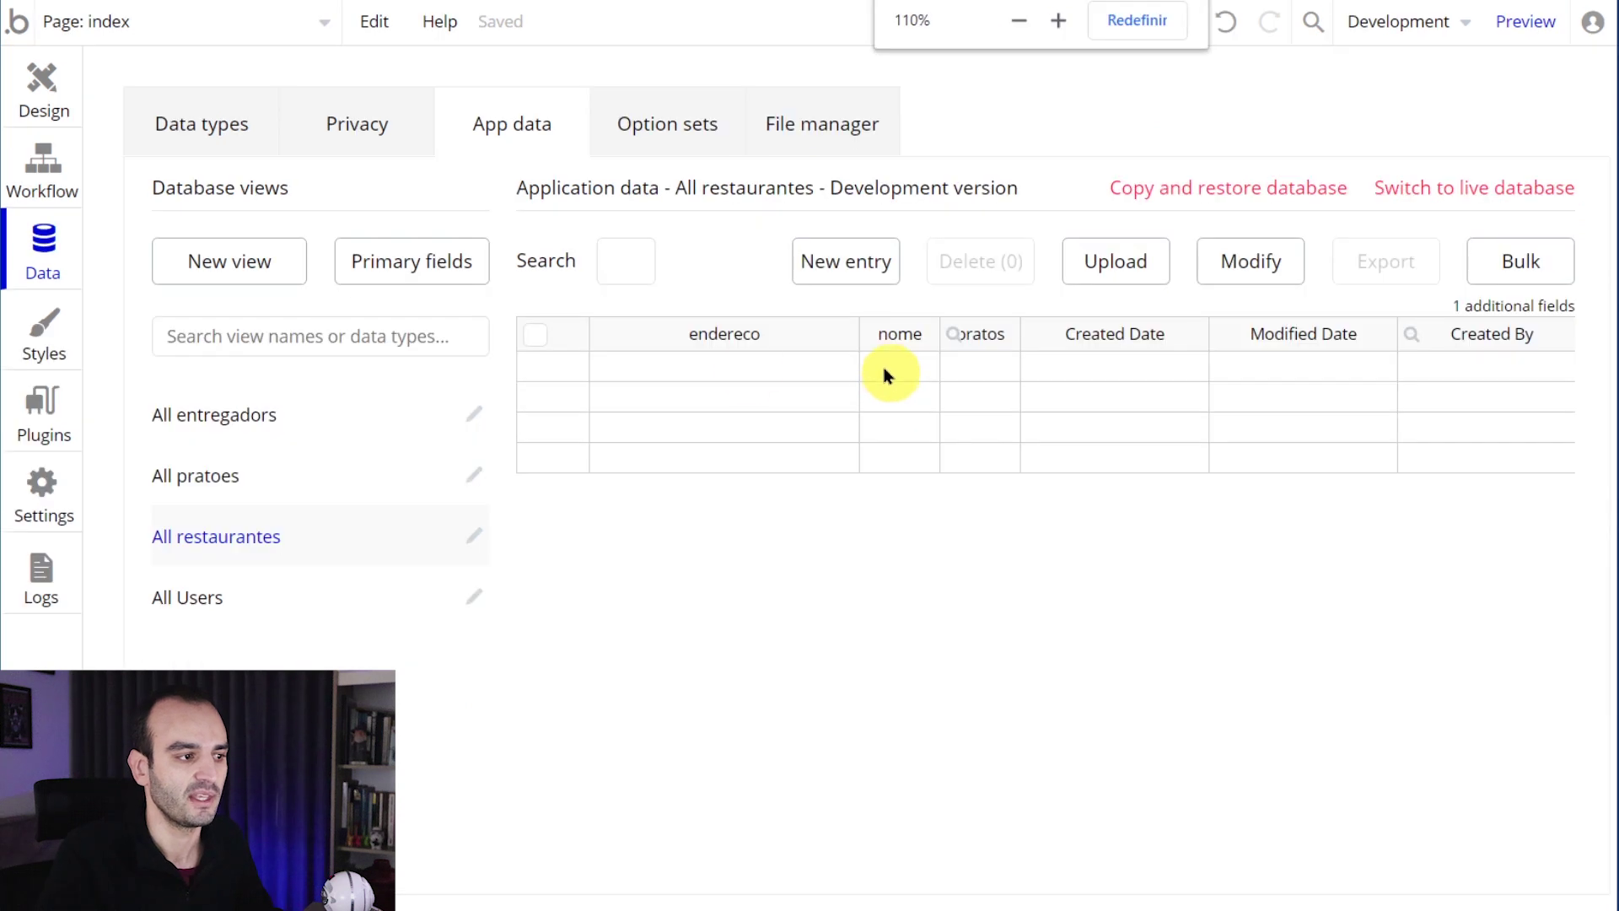
- Start a new restaurante entry and set its Nome to "Pizzaria Don Renato"
left_click(291, 474)
left_click(270, 535)
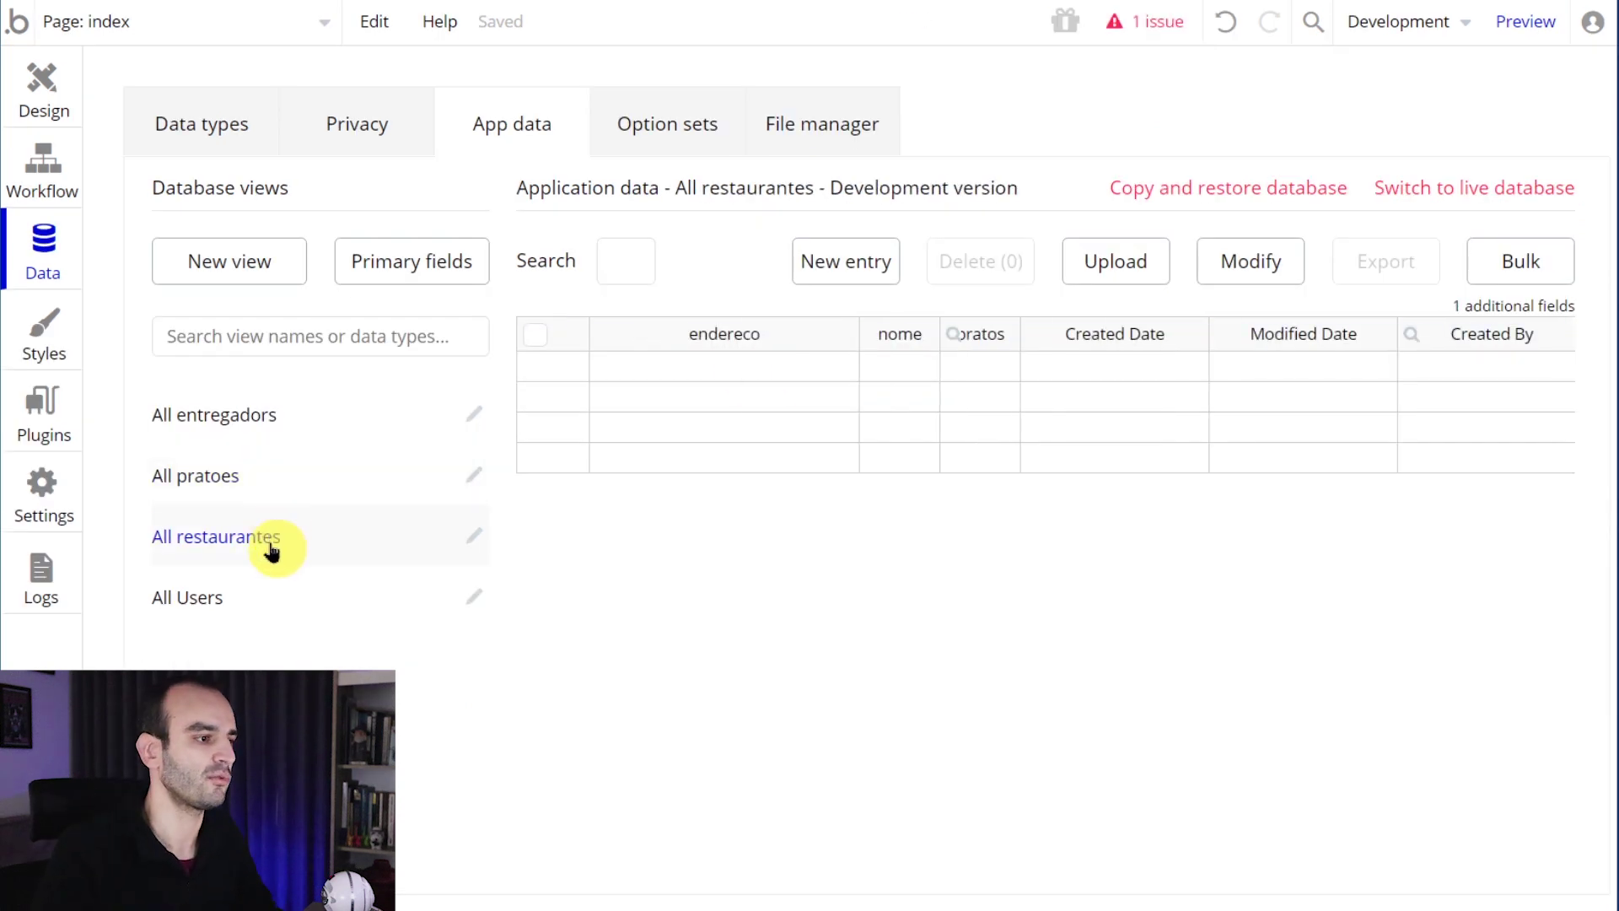
left_click(856, 268)
left_click(405, 214)
left_click(1046, 190)
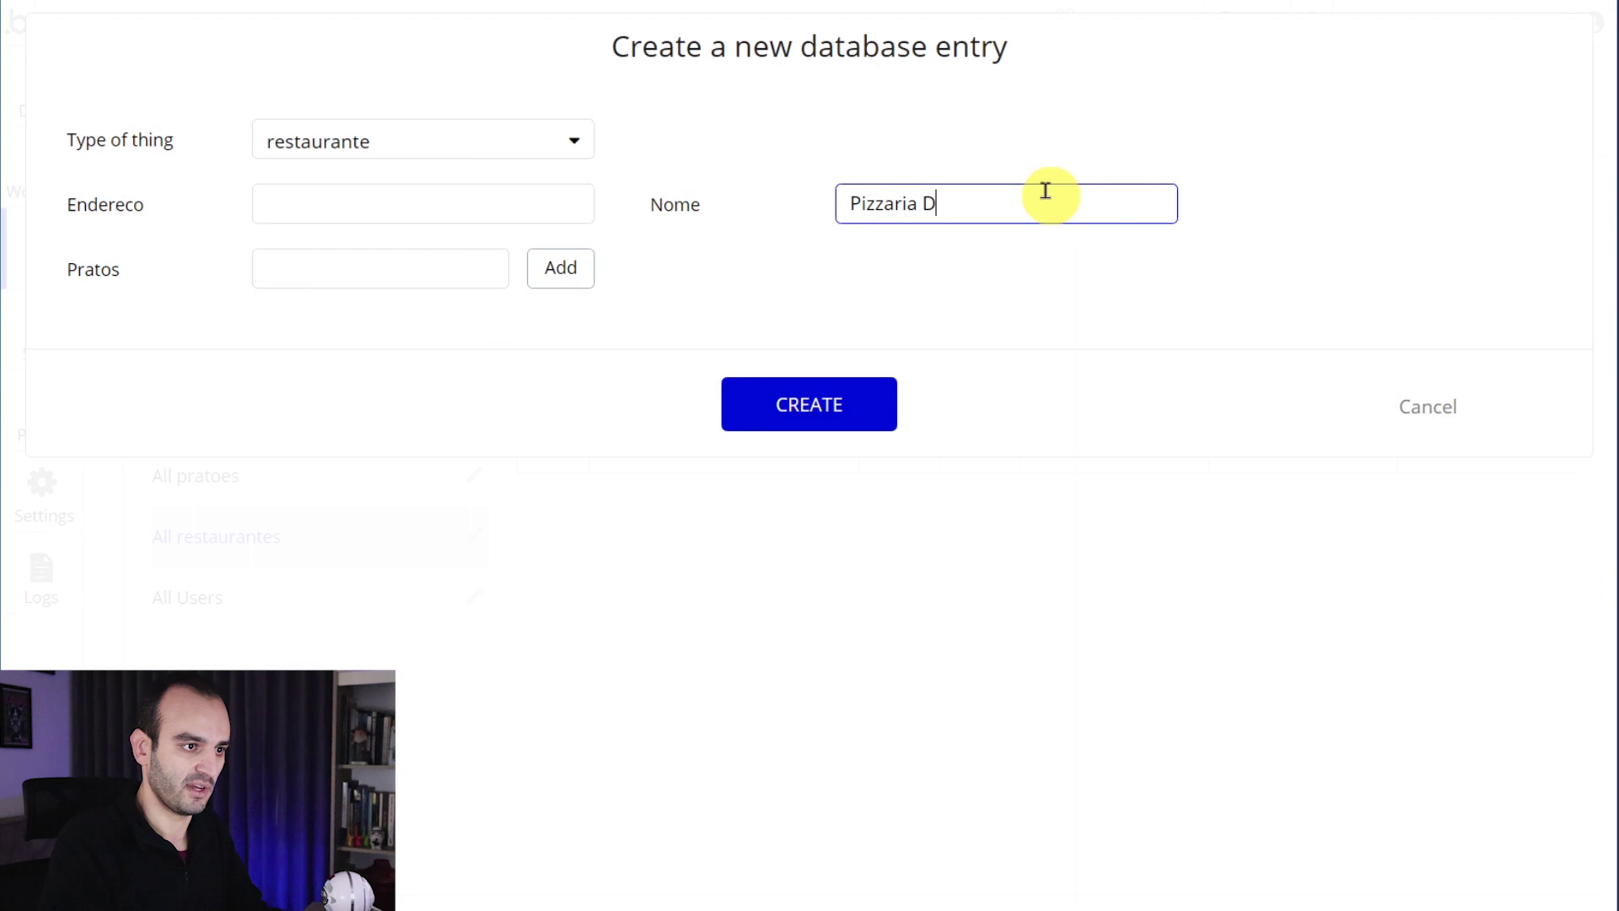
left_click(710, 405)
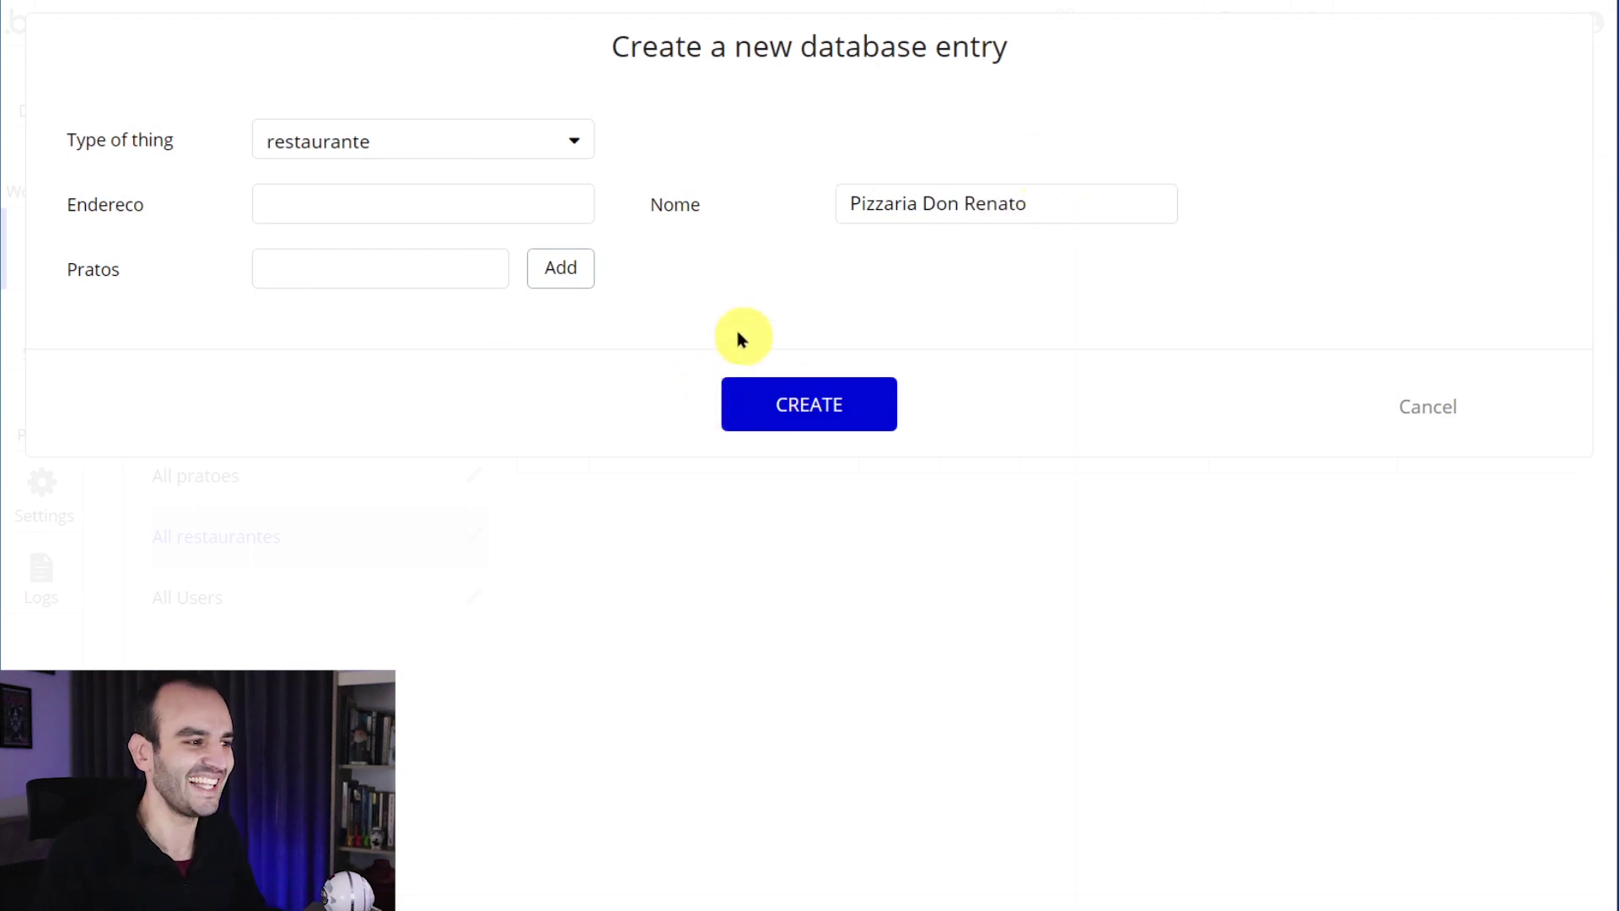
- Try to add "Pizza Marguerita" to the new restaurante entry's Pratos list
left_click(330, 263)
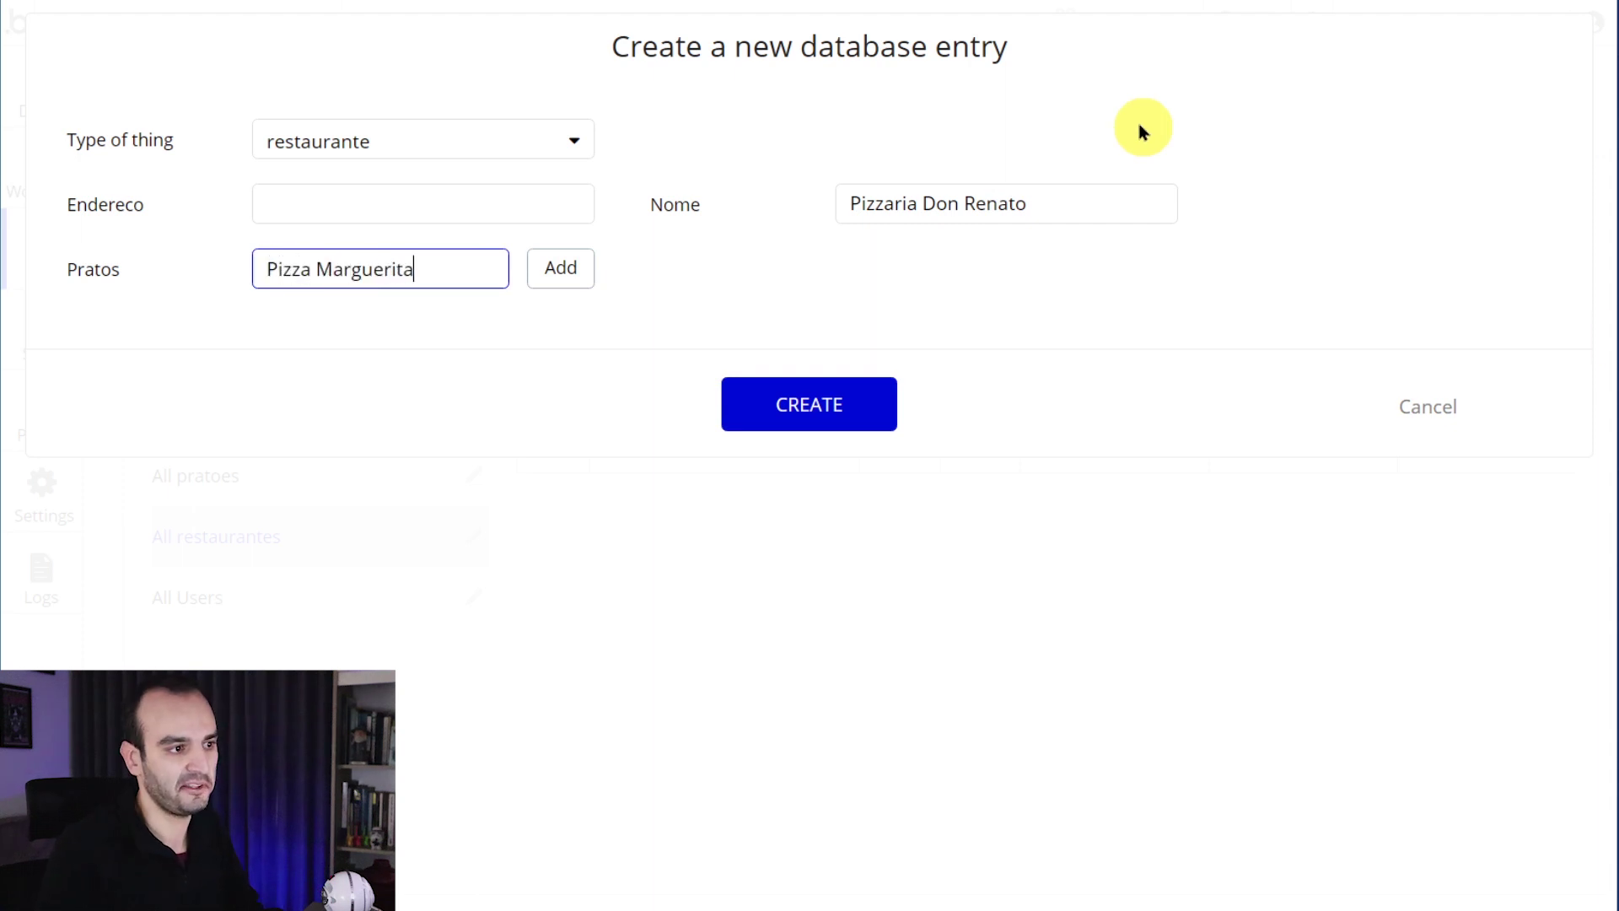
left_click(556, 270)
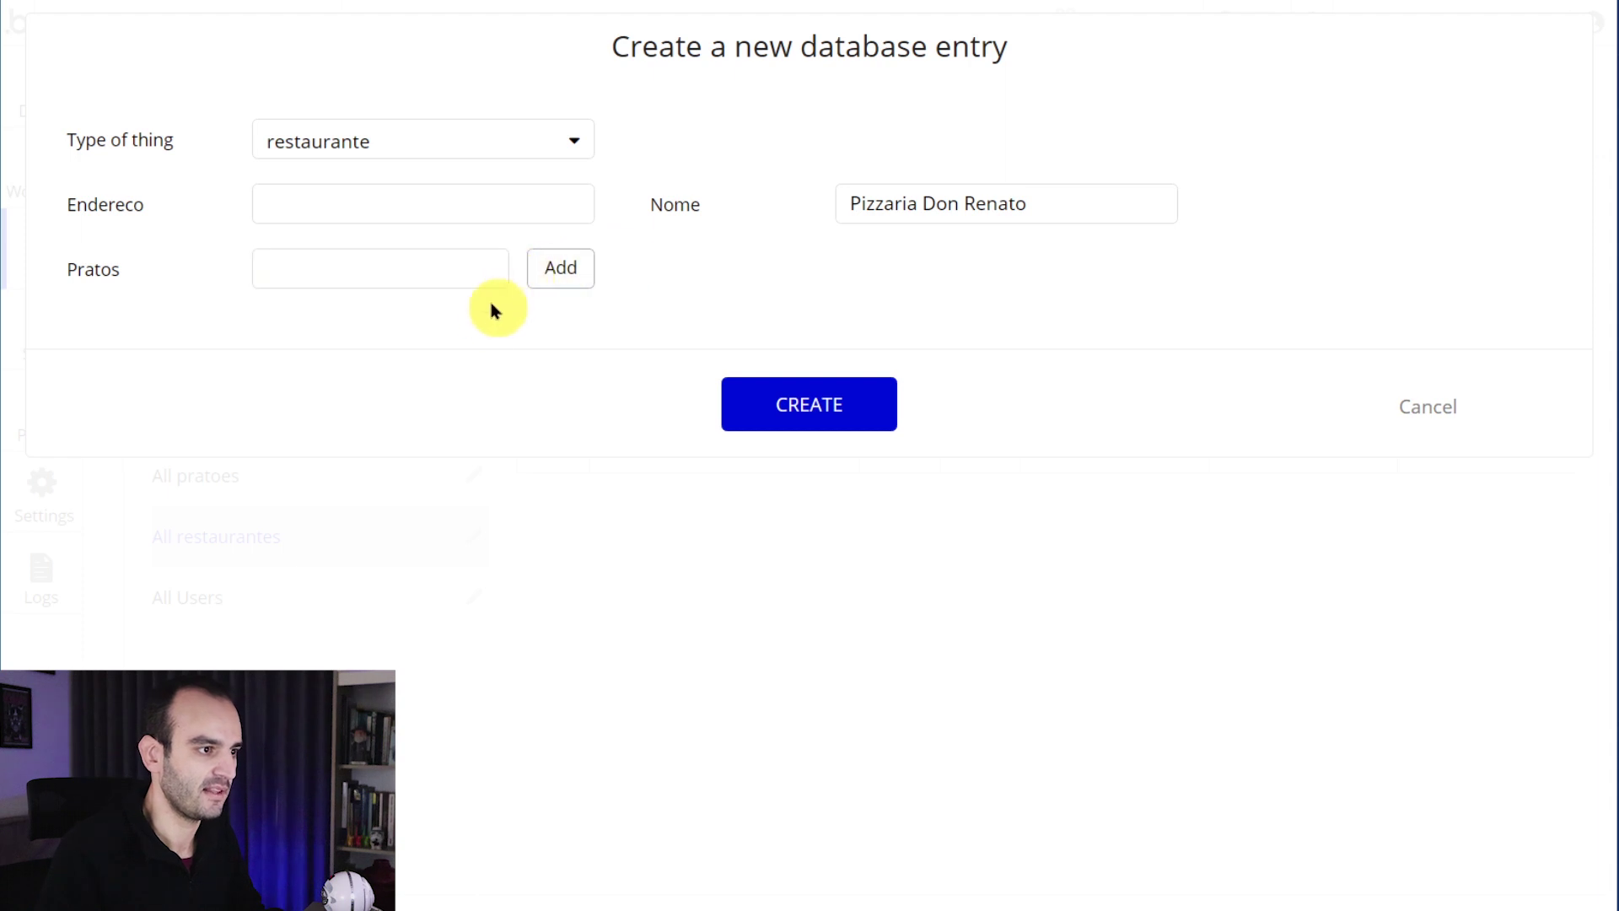
left_click(424, 272)
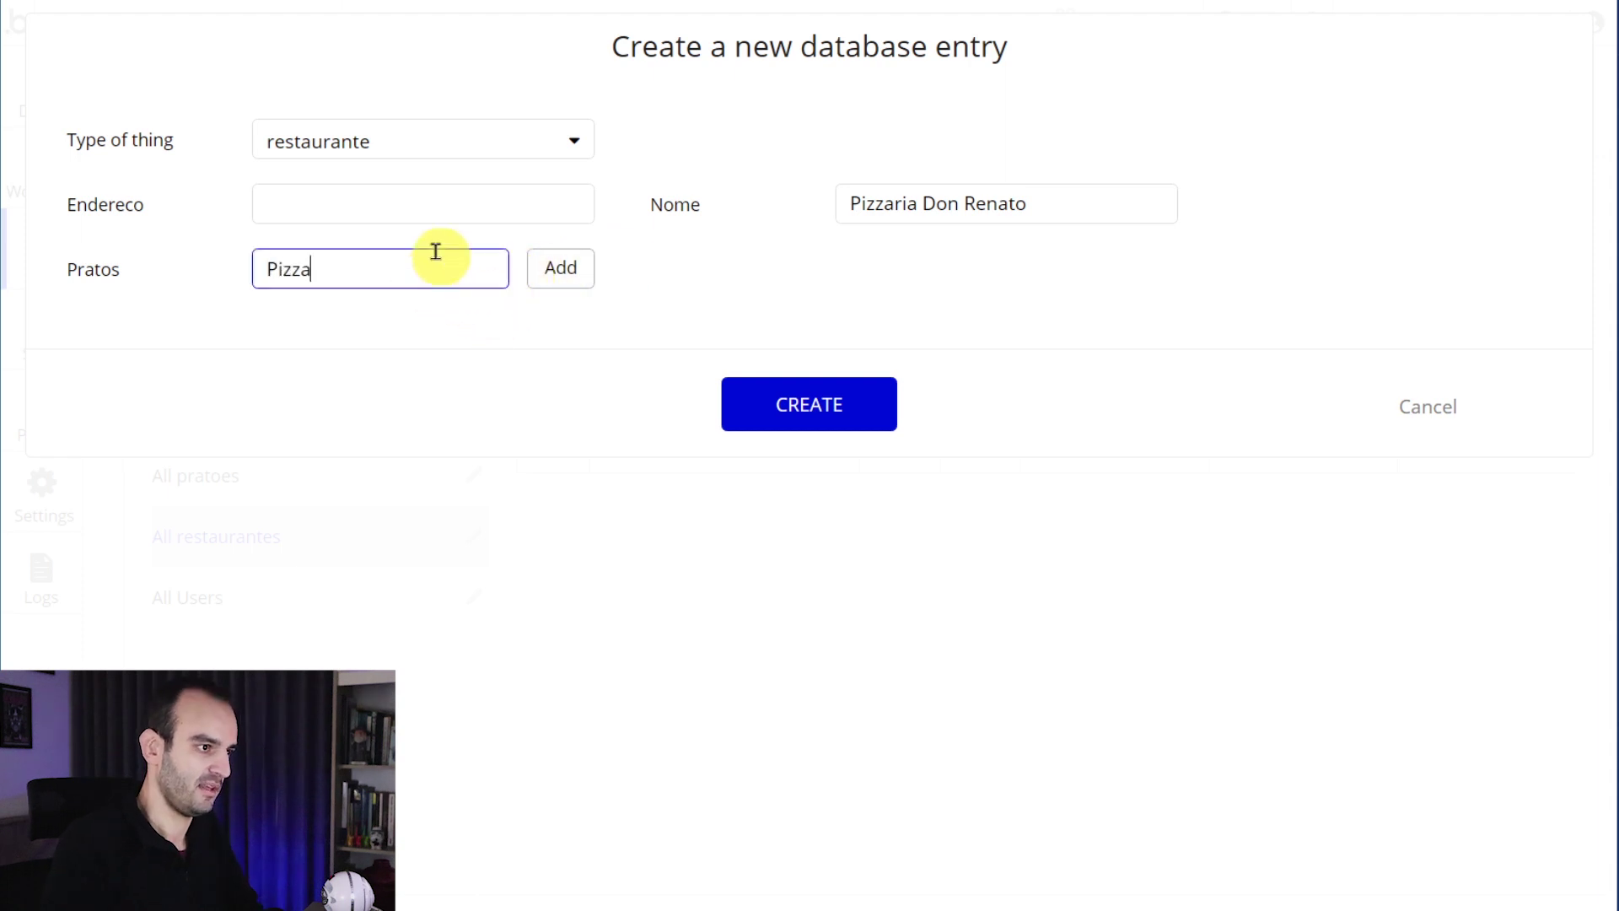
type("Pizza Marguerita")
left_click(560, 270)
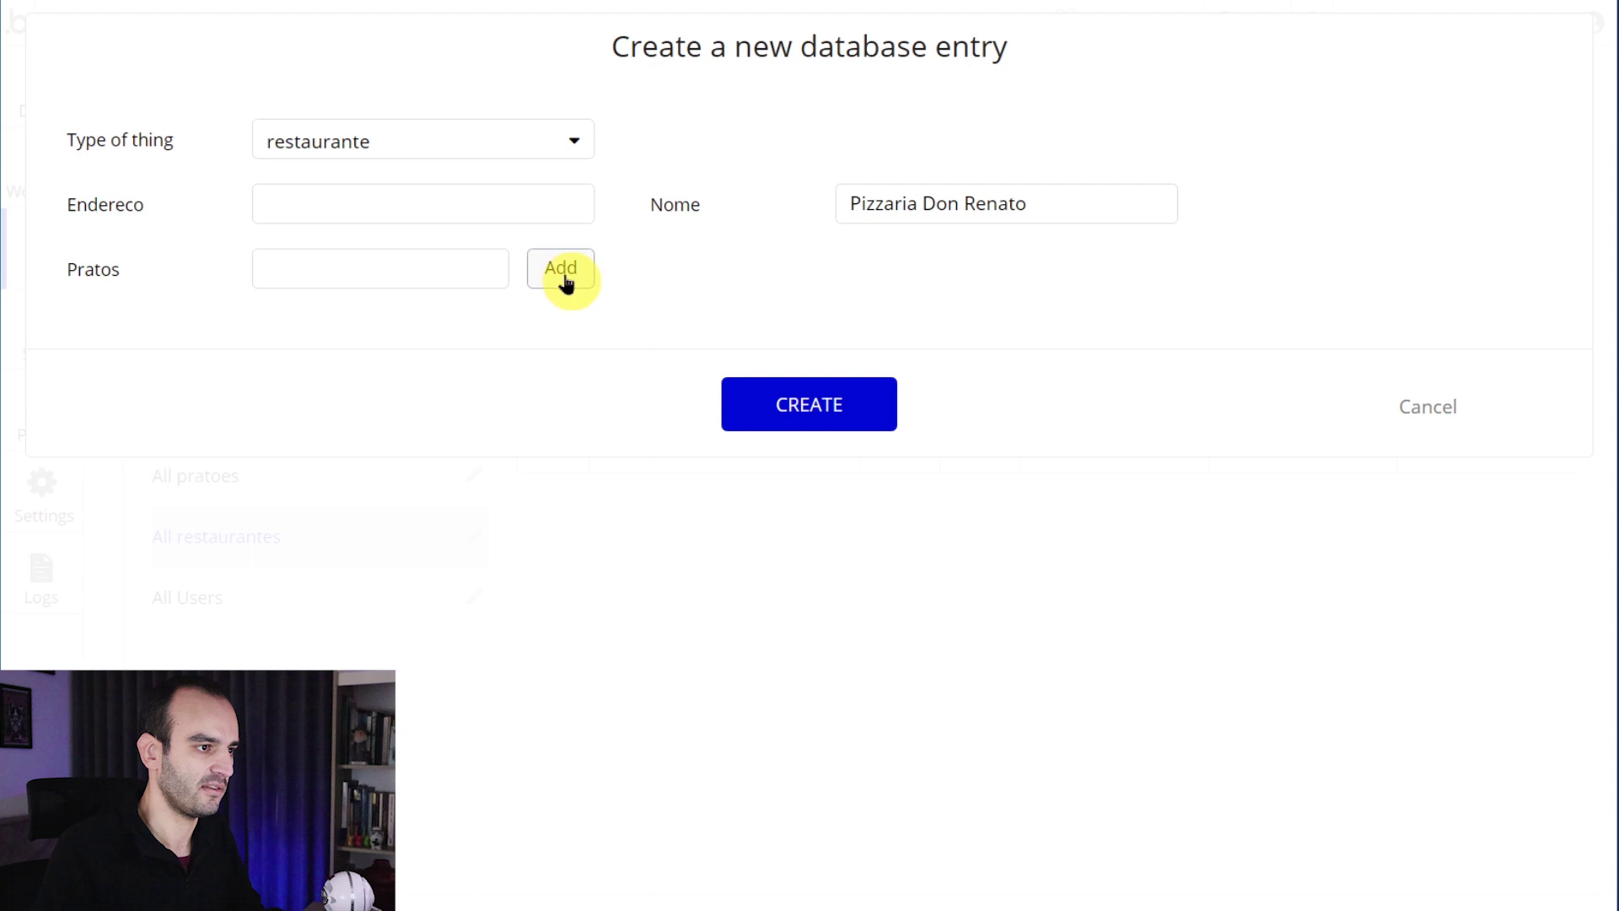
left_click(470, 280)
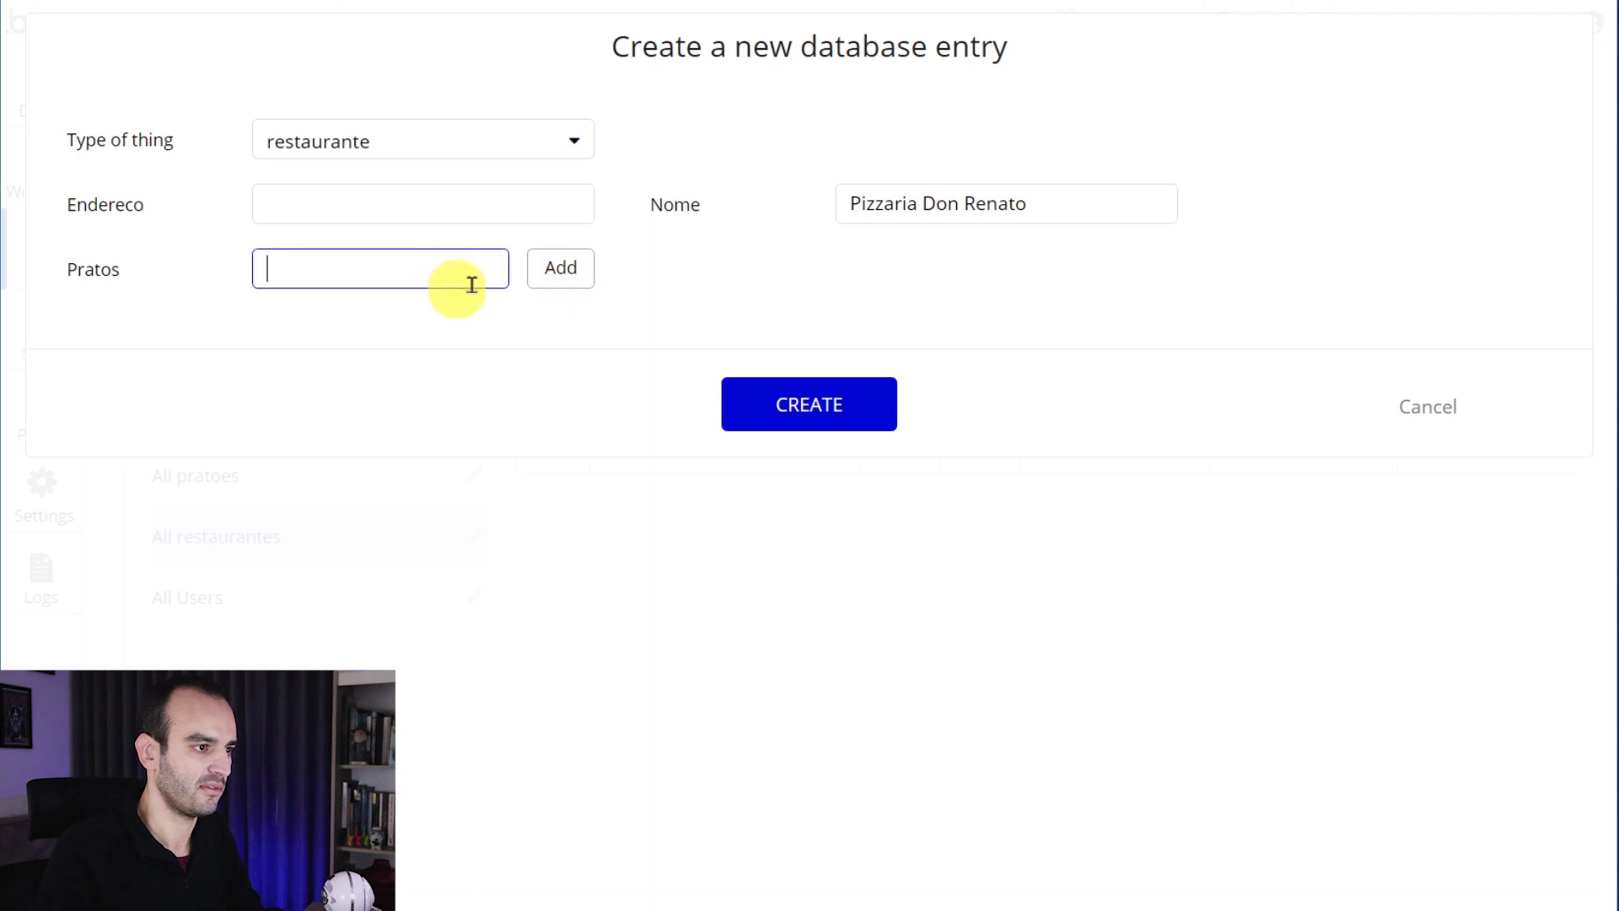
- Create the restaurante entry and dismiss the creation message, hiding it for future entries
left_click(853, 415)
left_click(789, 341)
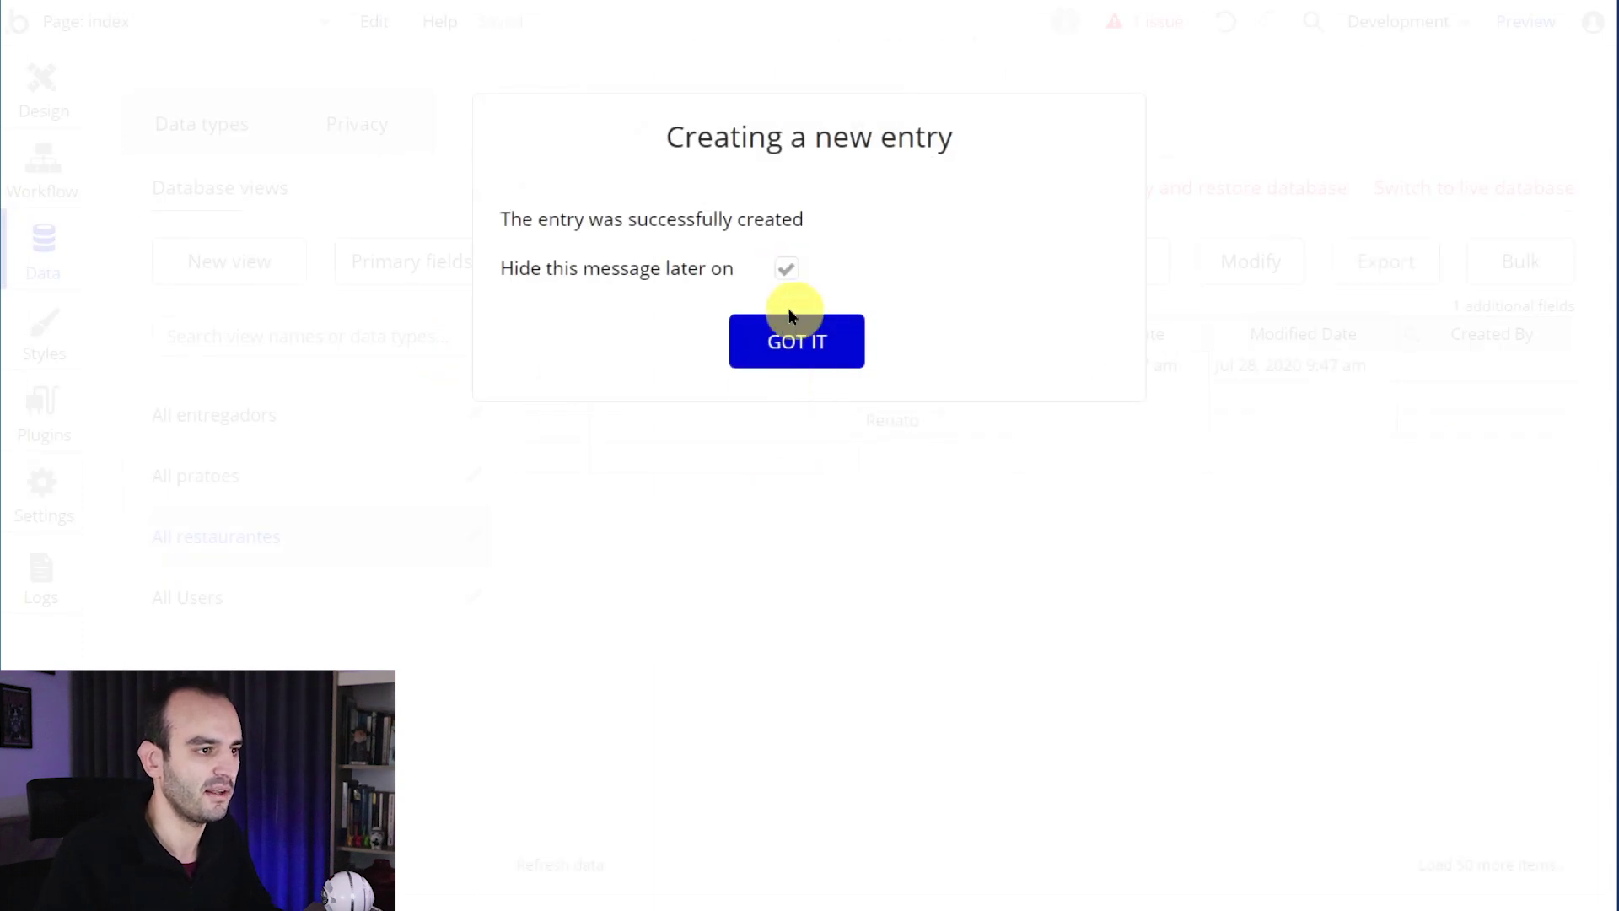
- Set the Endereco of the Pizzaria Don Renato entry to "Florianópolis - SC", save it and hide the modification message in future
left_click(569, 379)
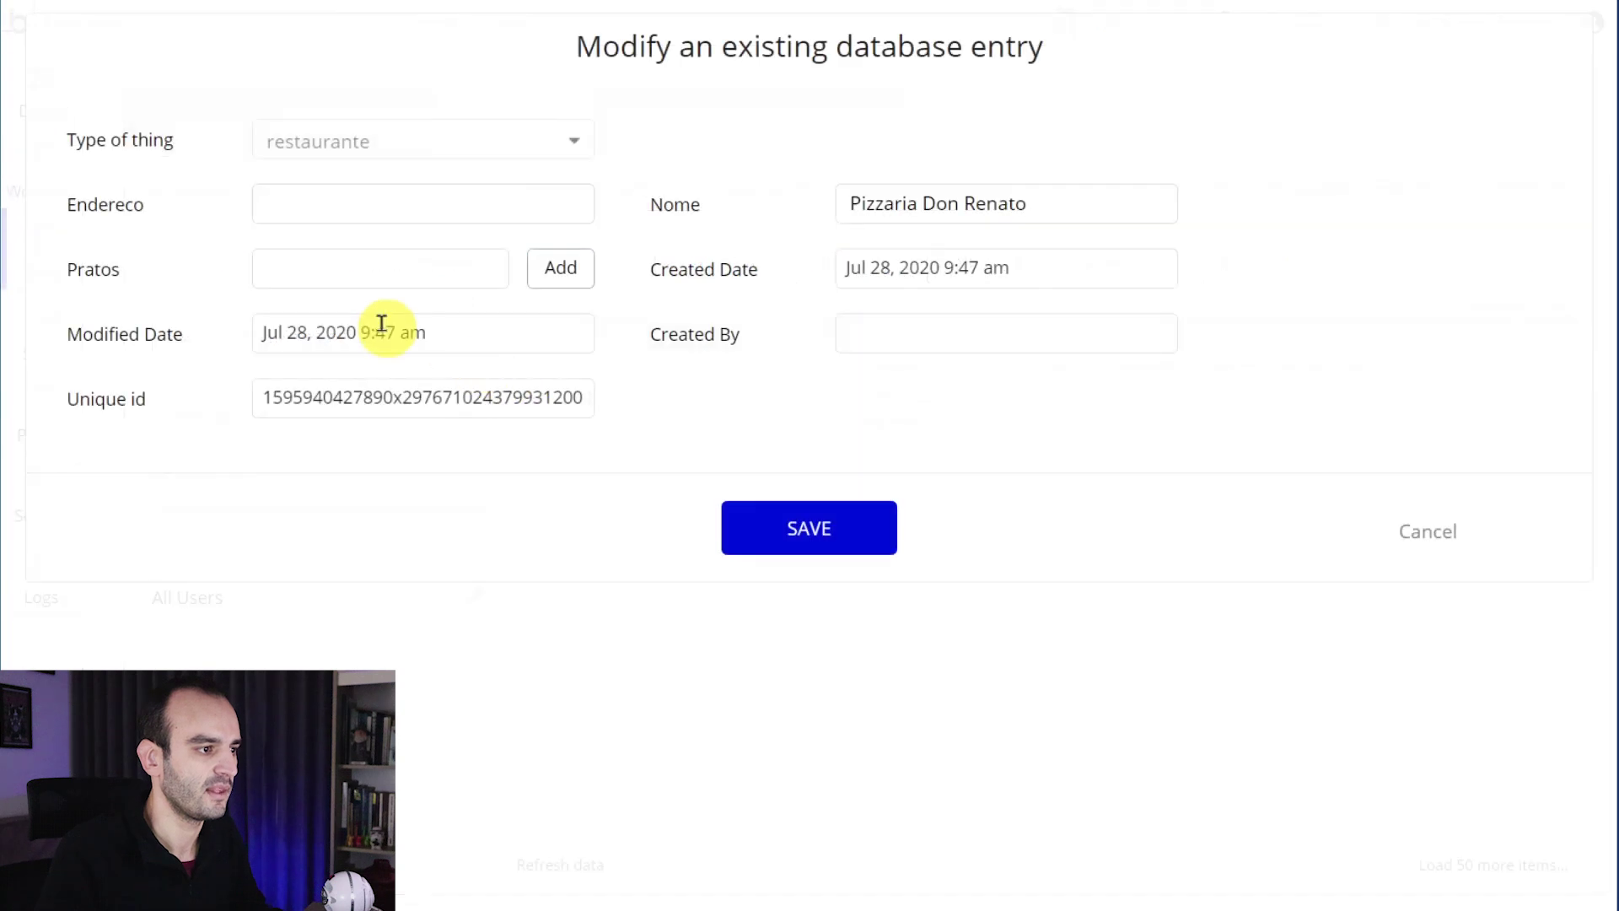
left_click(463, 255)
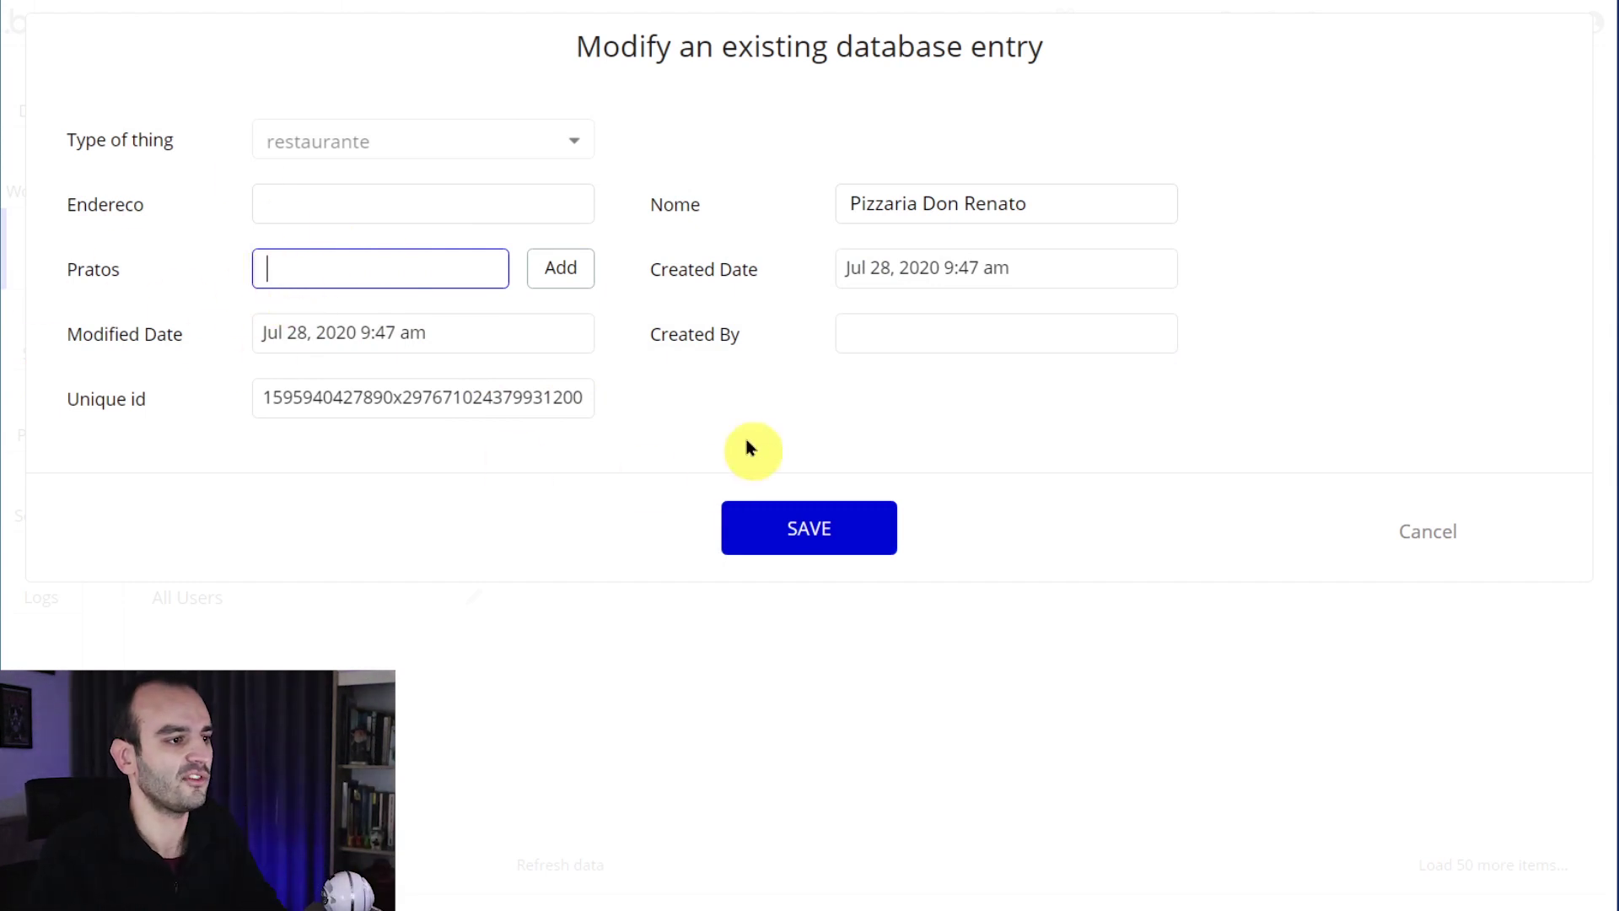
left_click(371, 210)
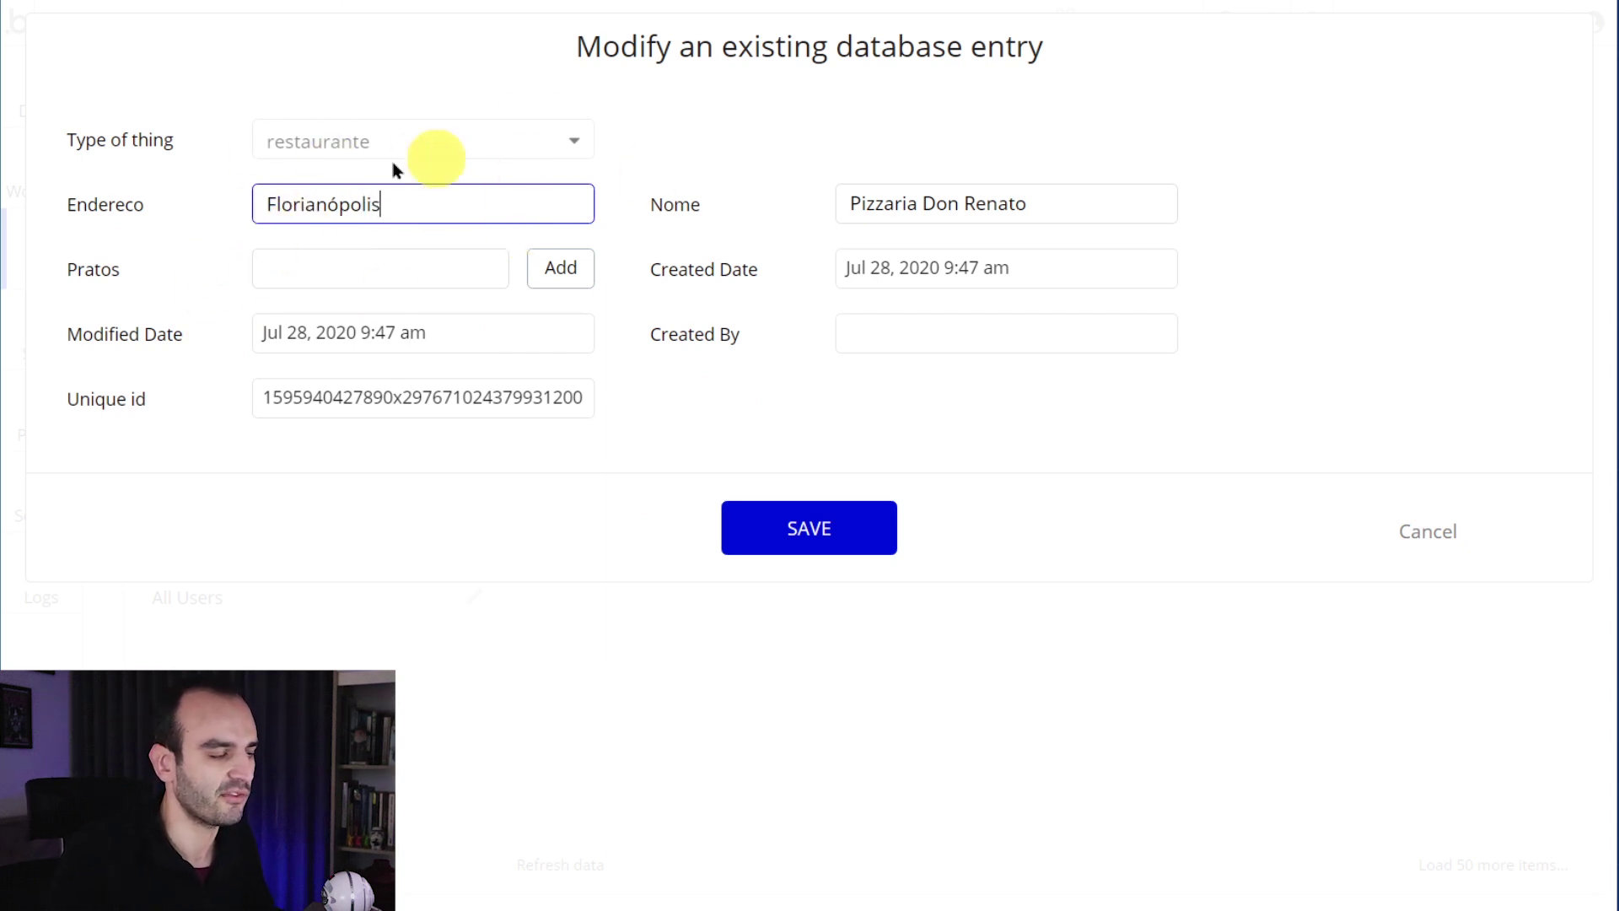
double_click(391, 206)
key("BackSpace")
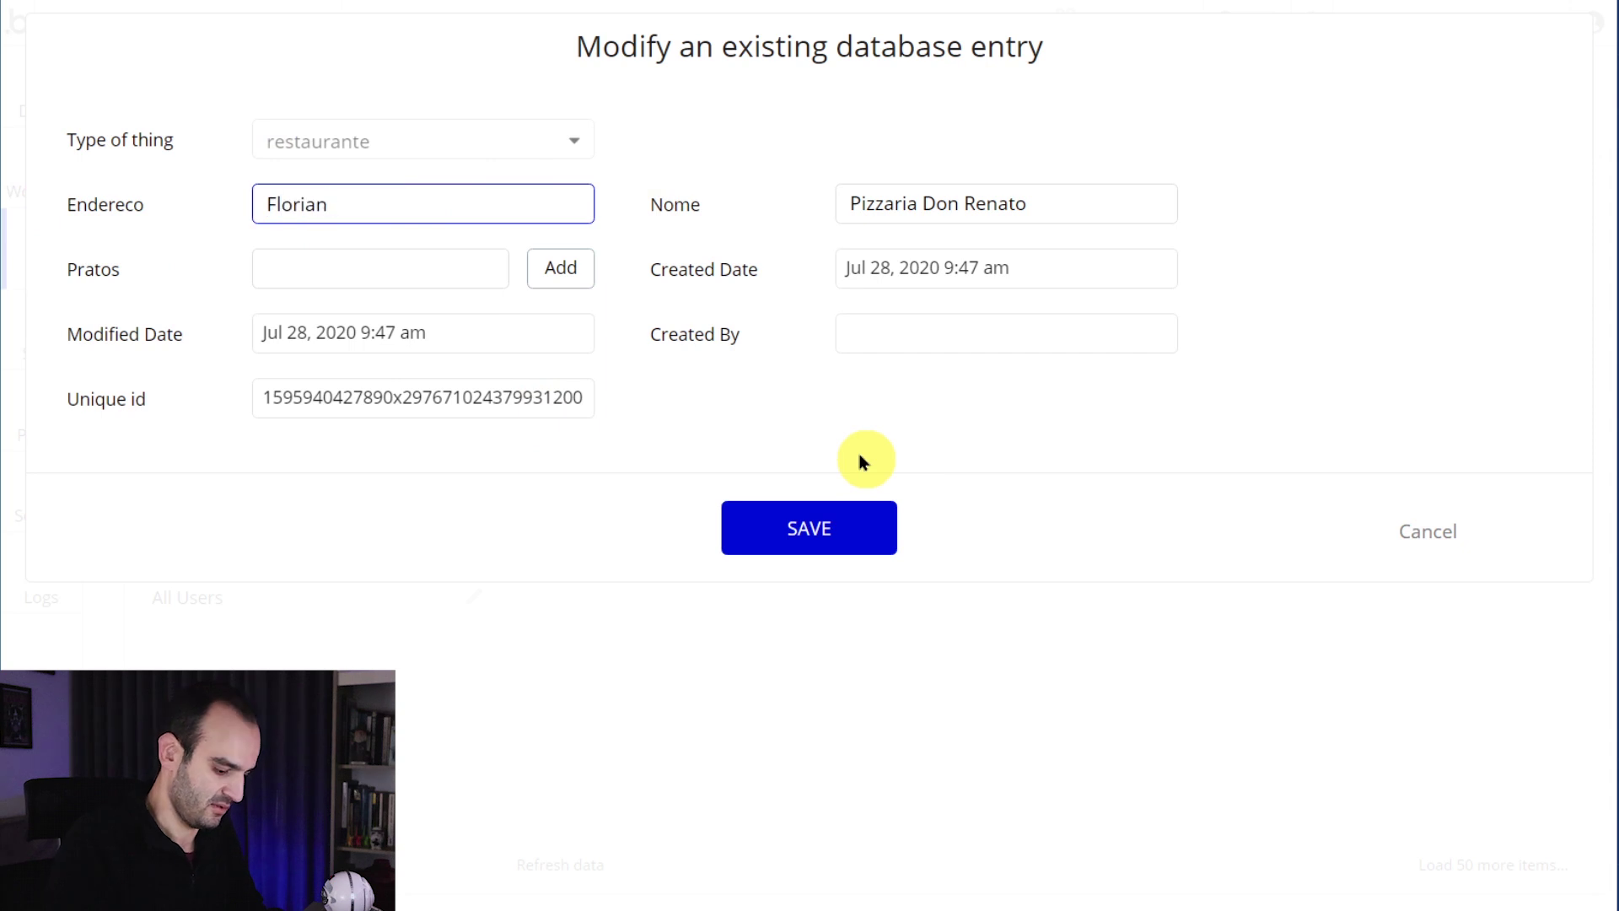
type("Florianópolis - SC")
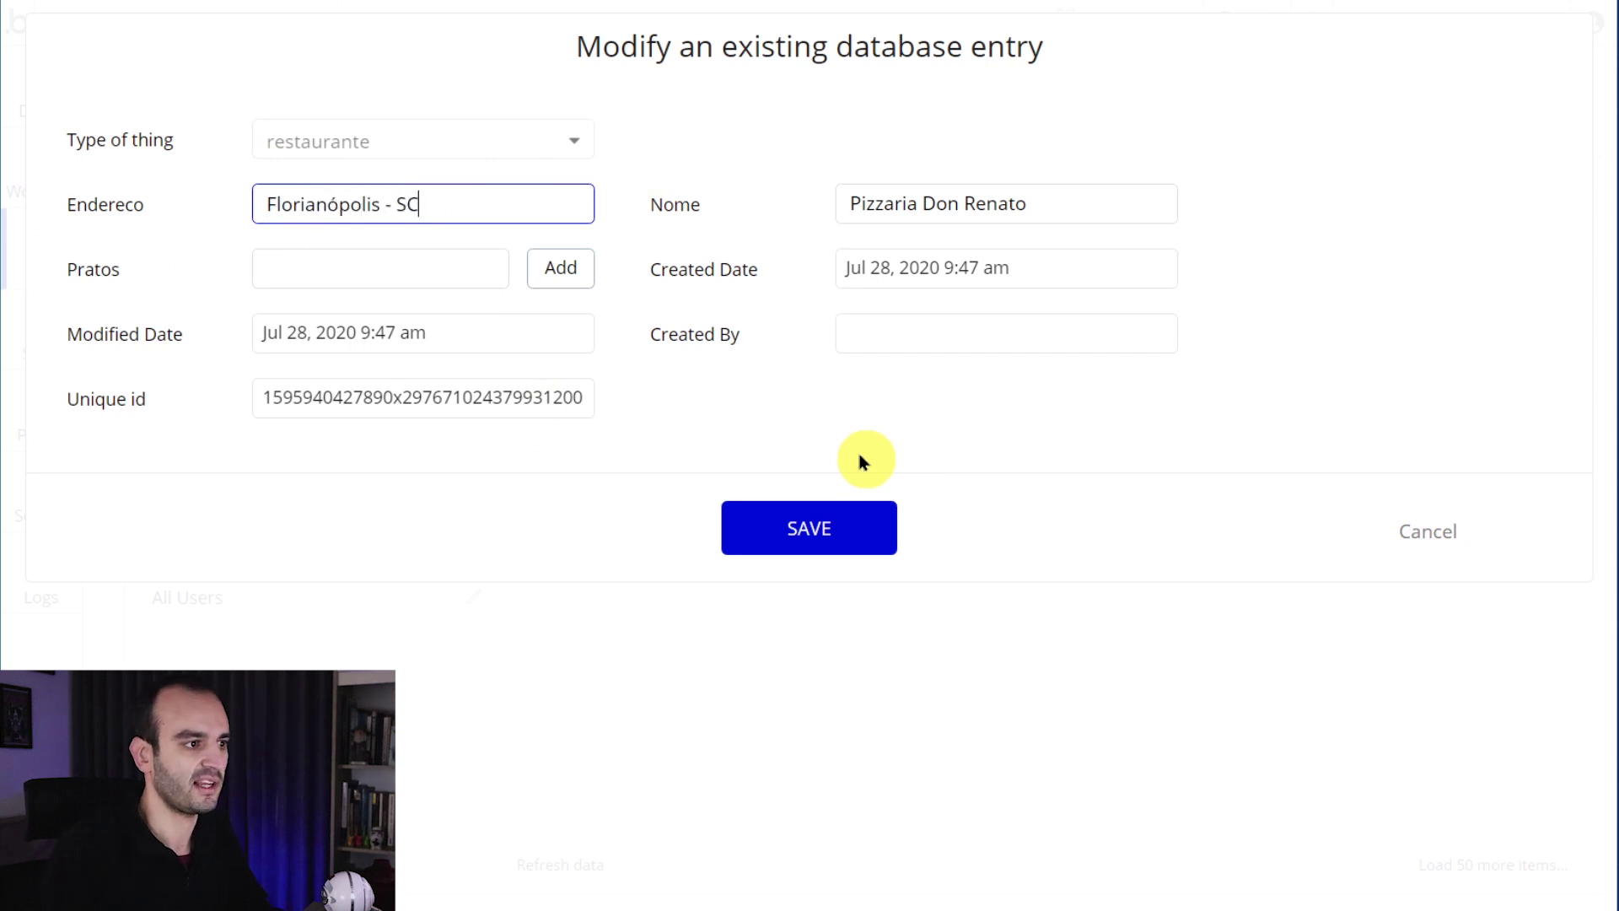
left_click(817, 535)
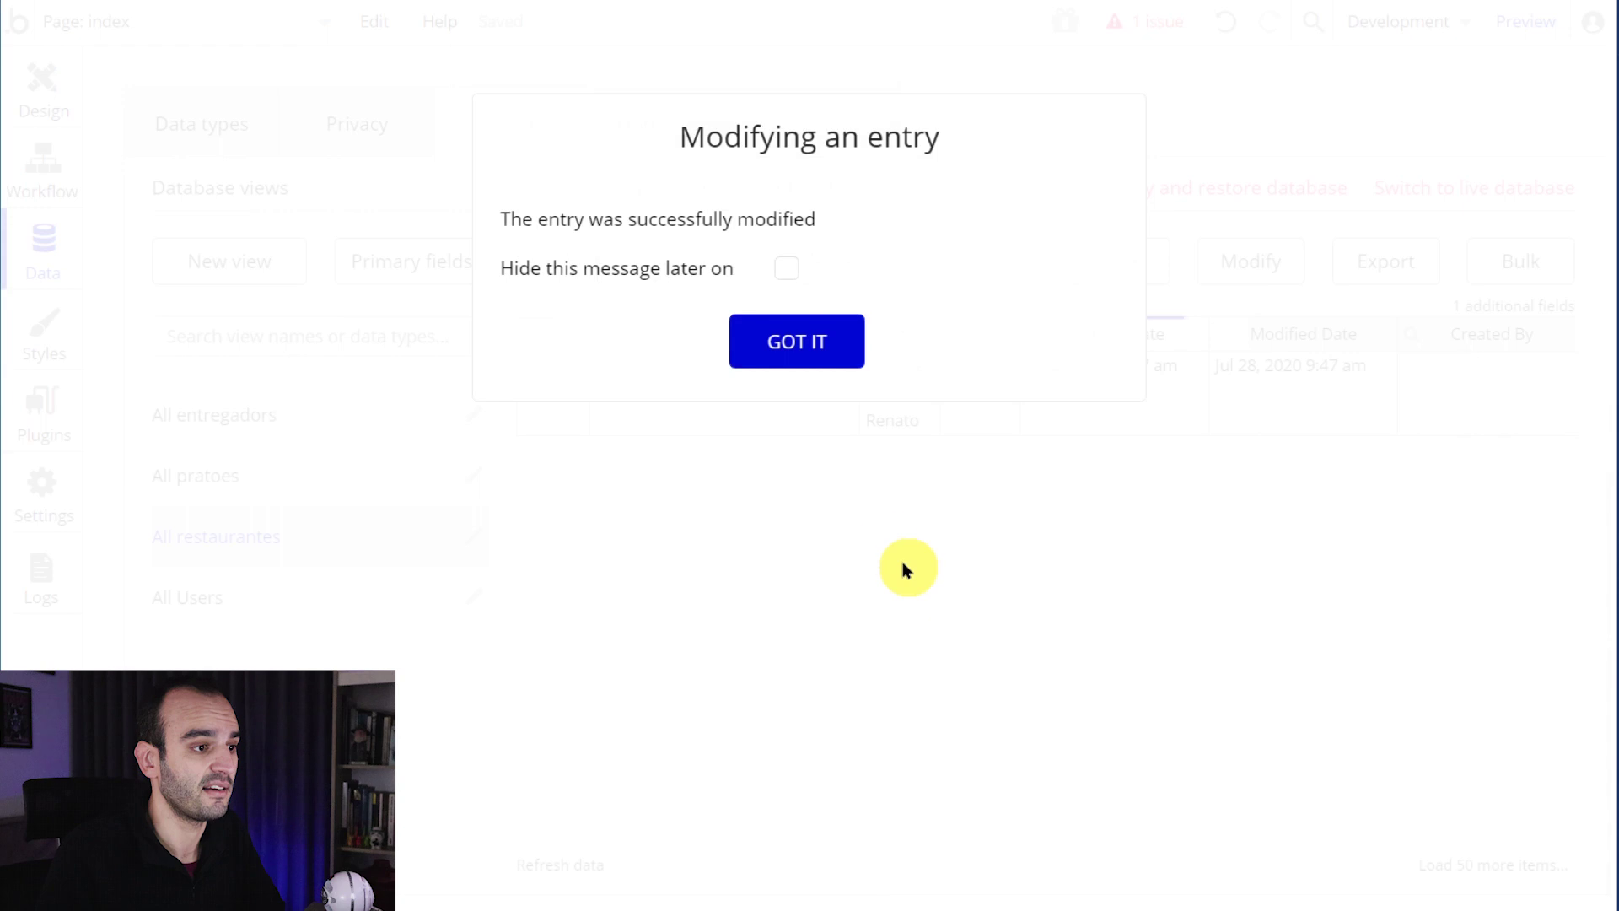
left_click(784, 269)
left_click(795, 354)
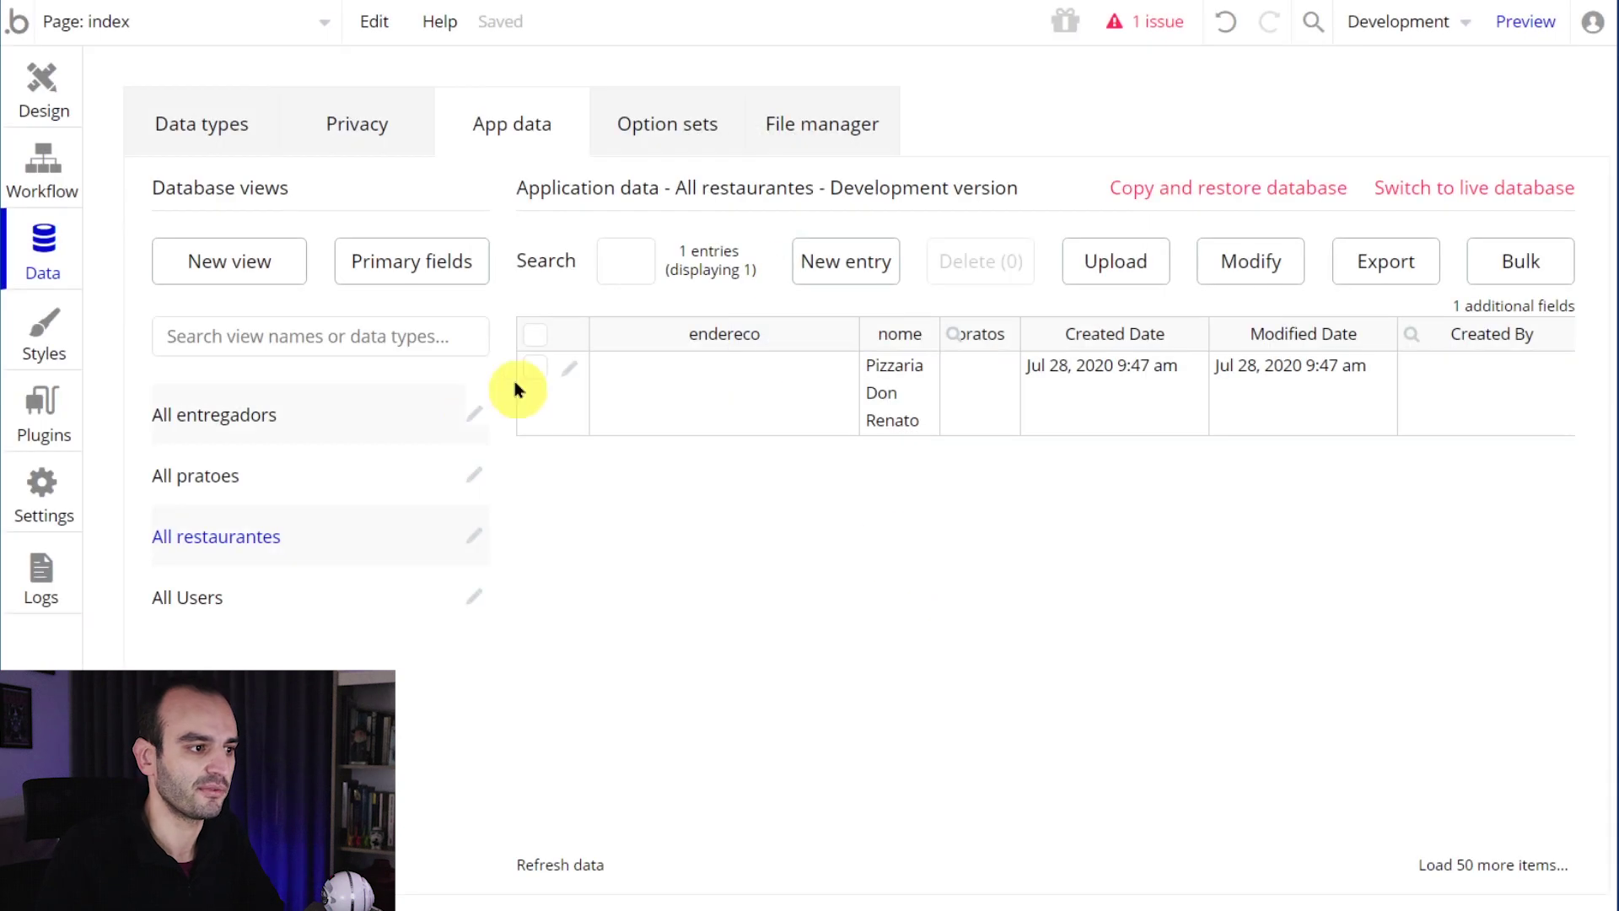
- Recheck the restaurantes data and start a new prato entry from the All pratoes view
left_click(216, 474)
left_click(234, 537)
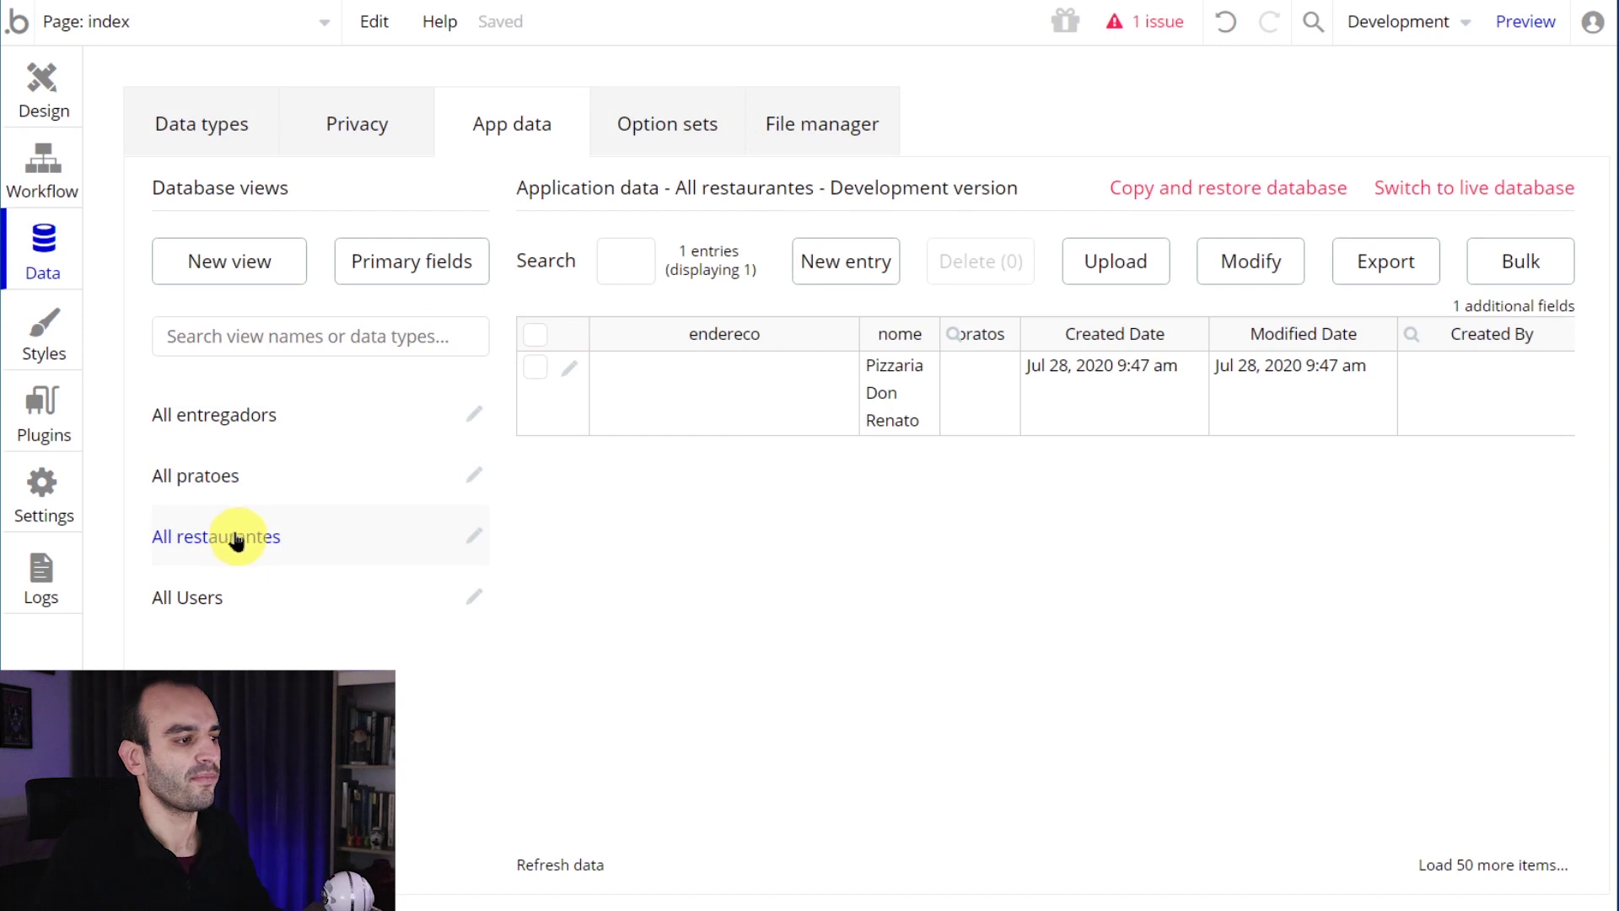
left_click(217, 476)
left_click(869, 260)
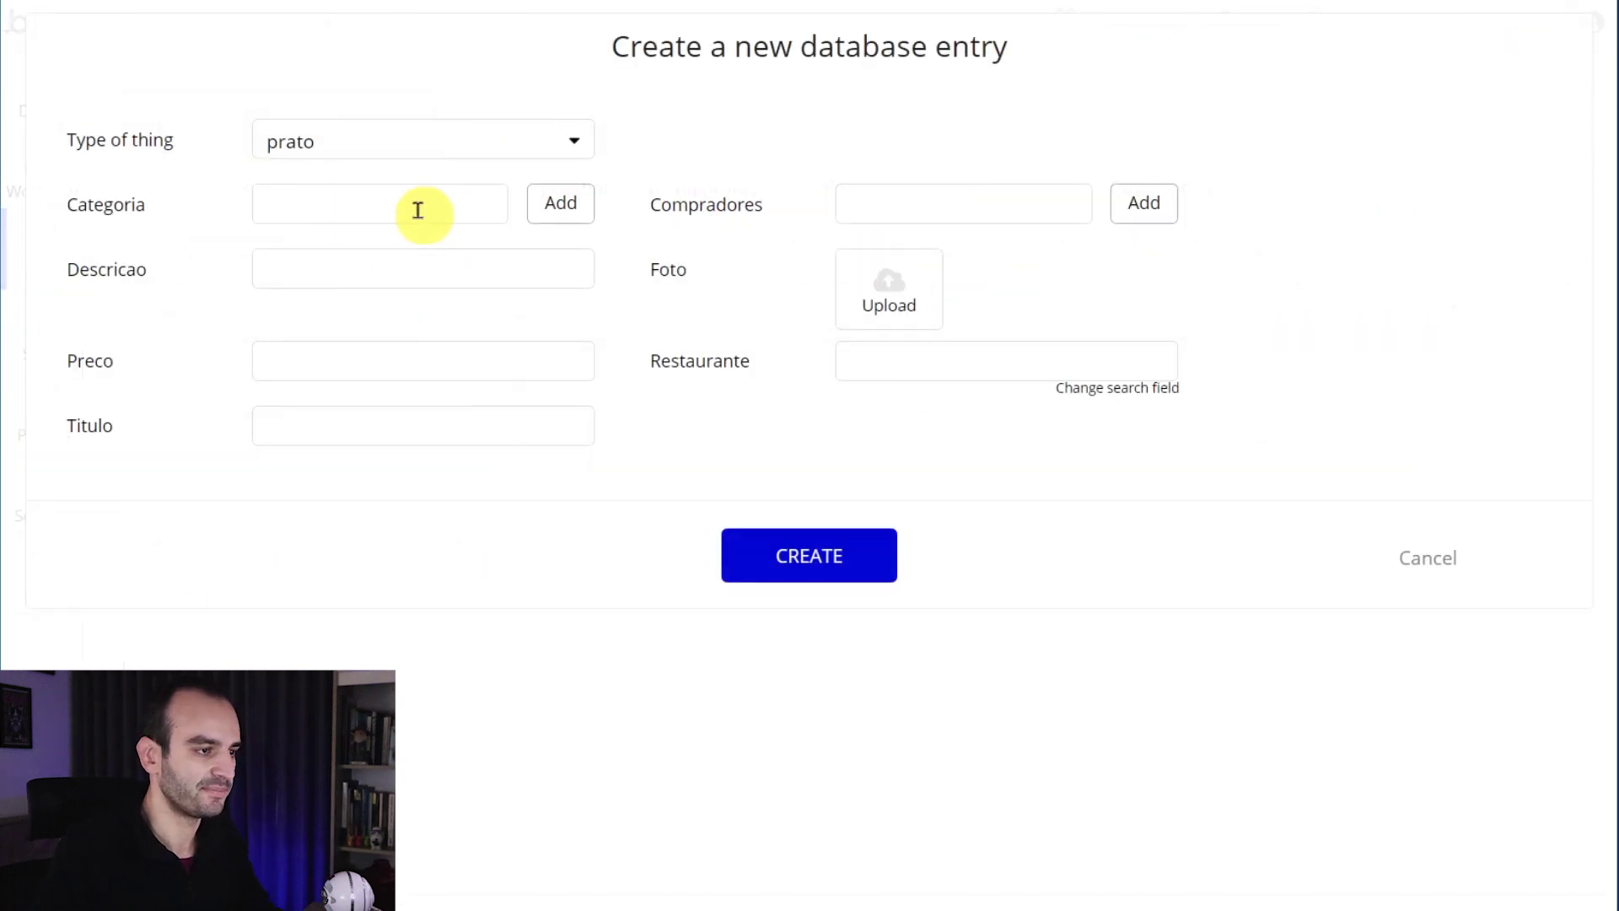
- Fill the prato entry with Preco 59 and Titulo "Pizza Marguerita", and try to choose its Restaurante by unique id
left_click(326, 365)
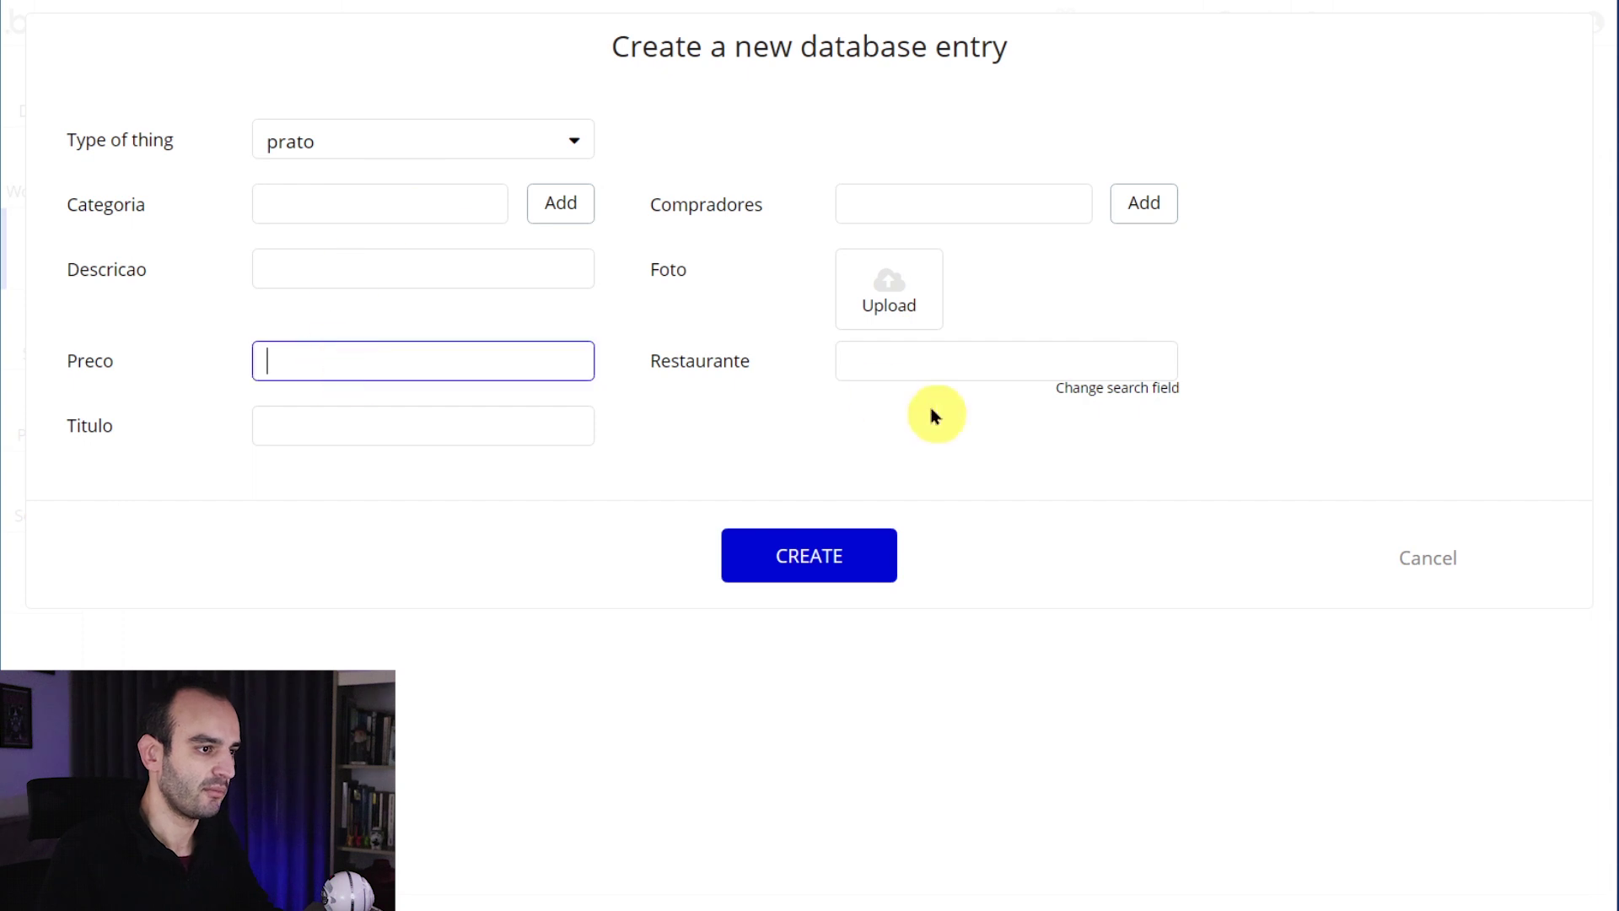
left_click(454, 431)
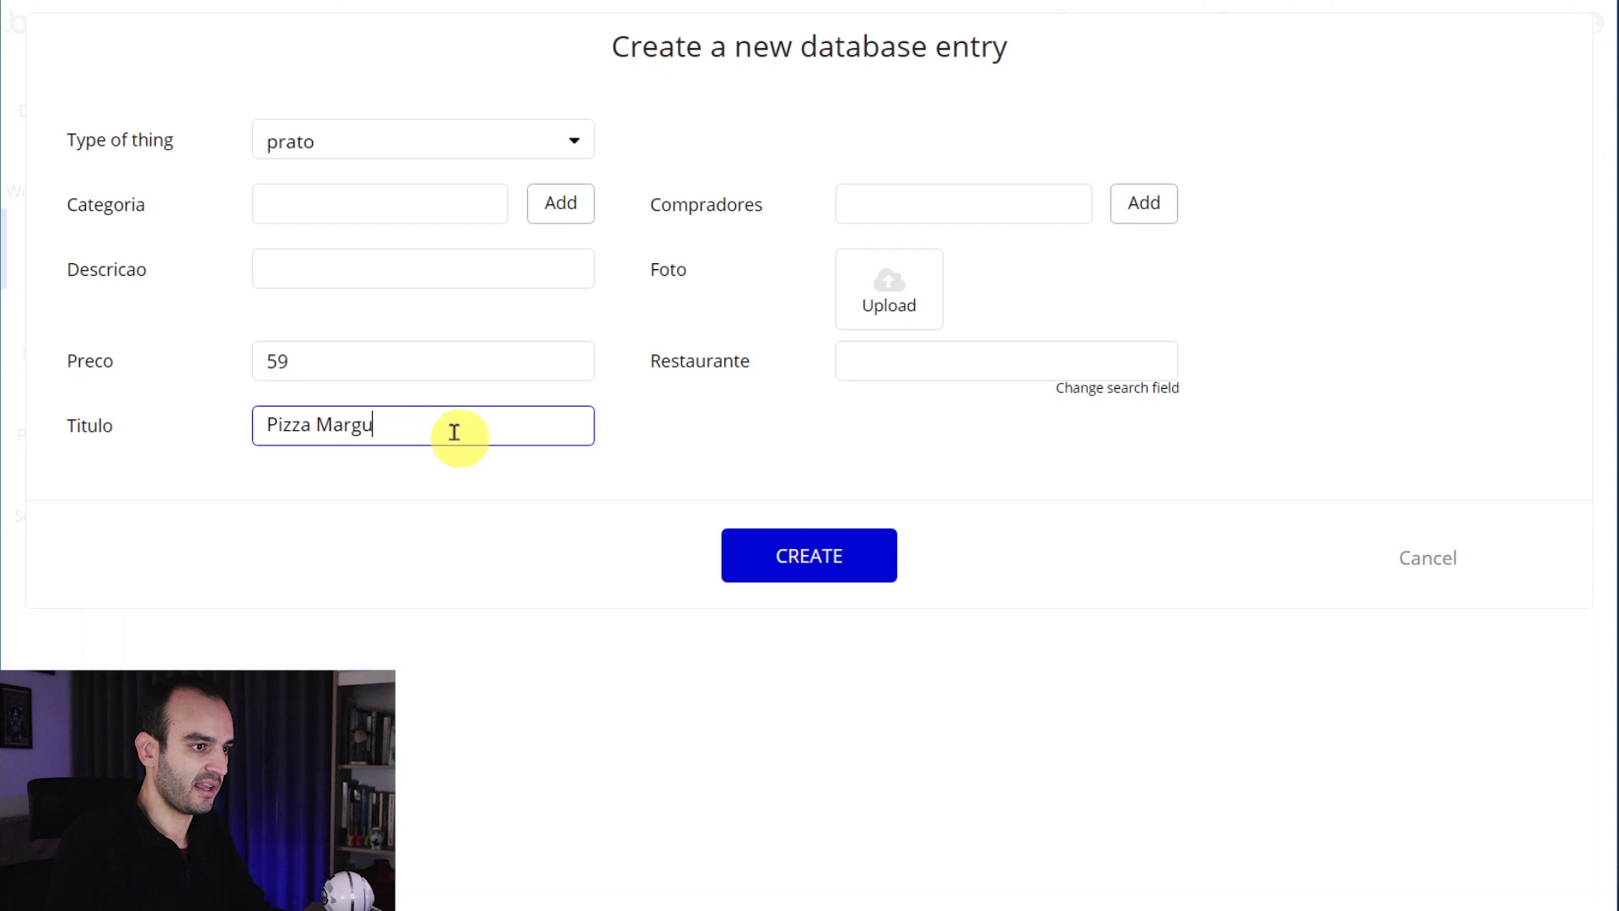
left_click(956, 355)
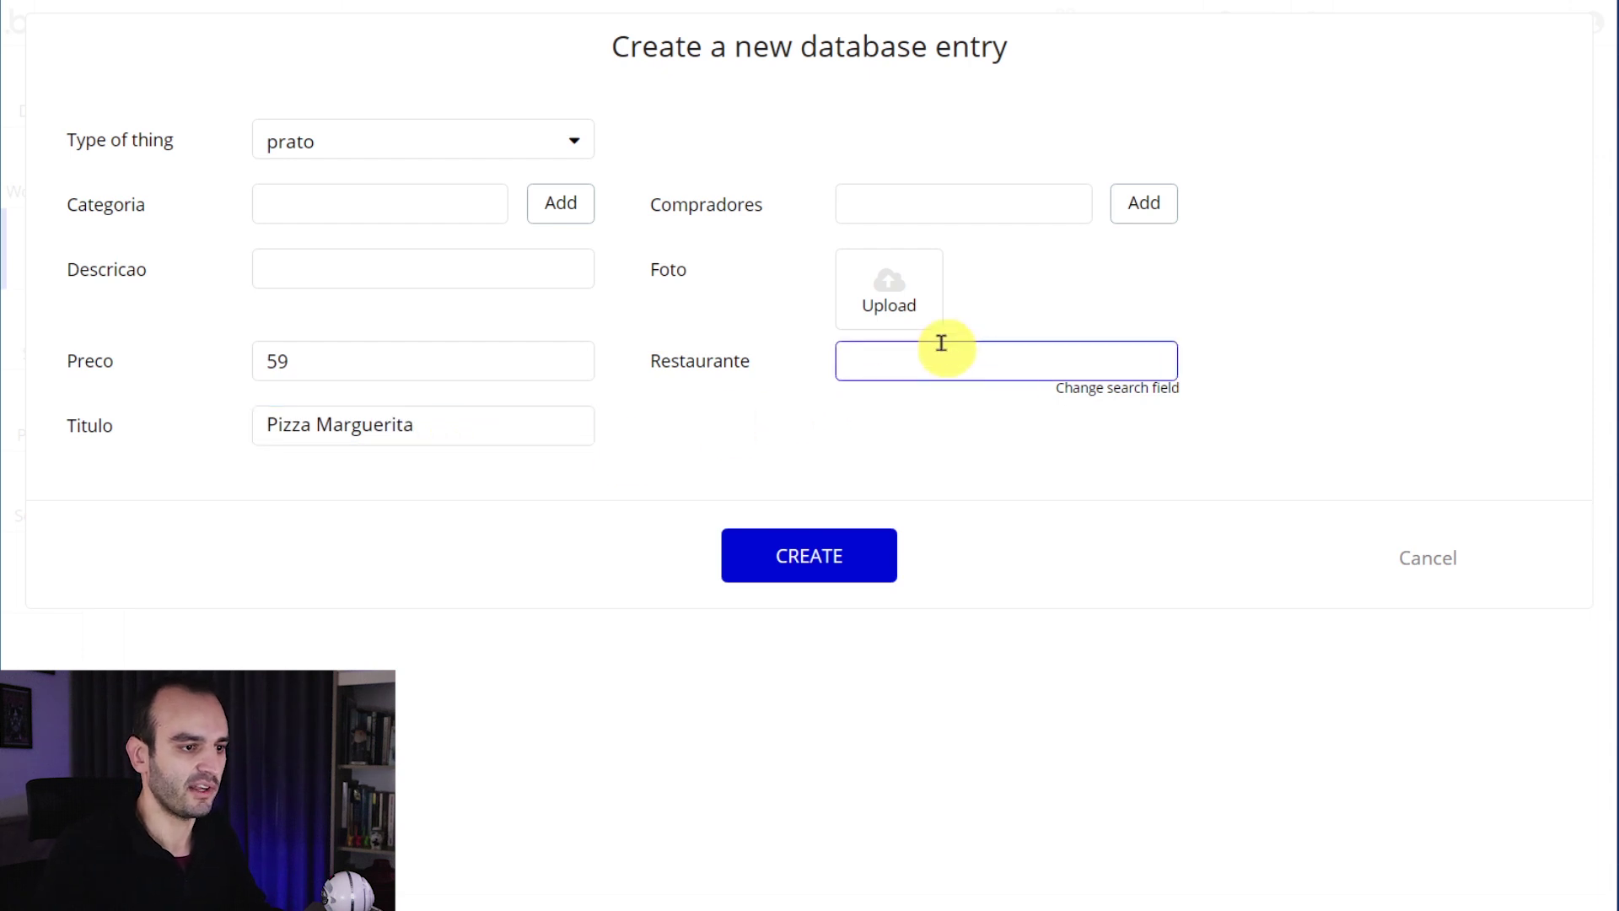
type("1")
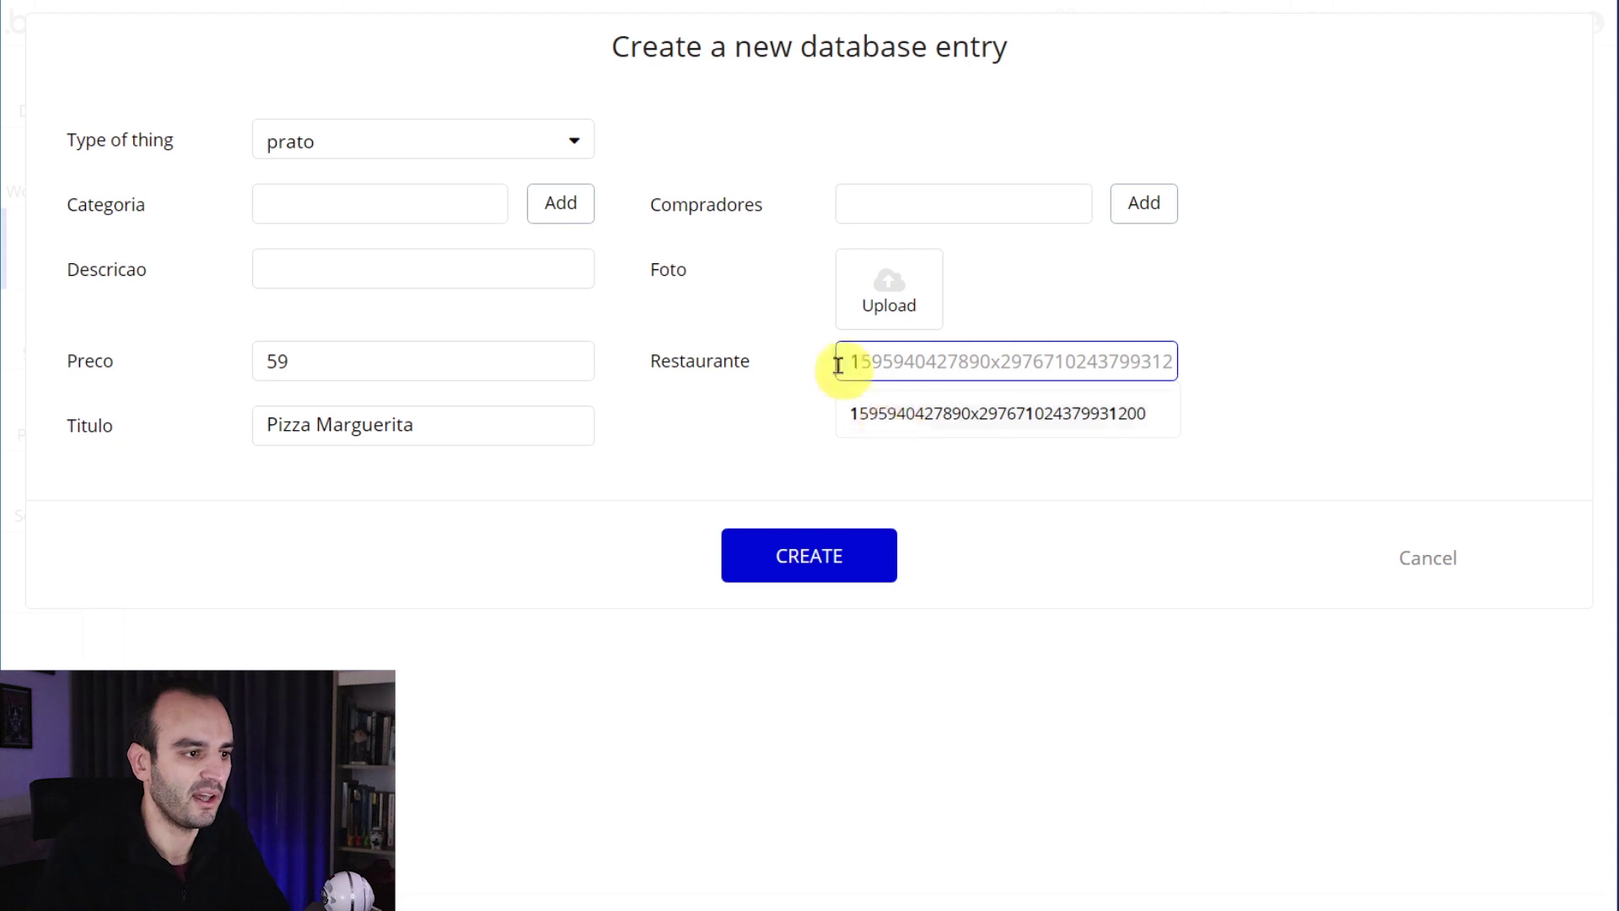
left_click(898, 415)
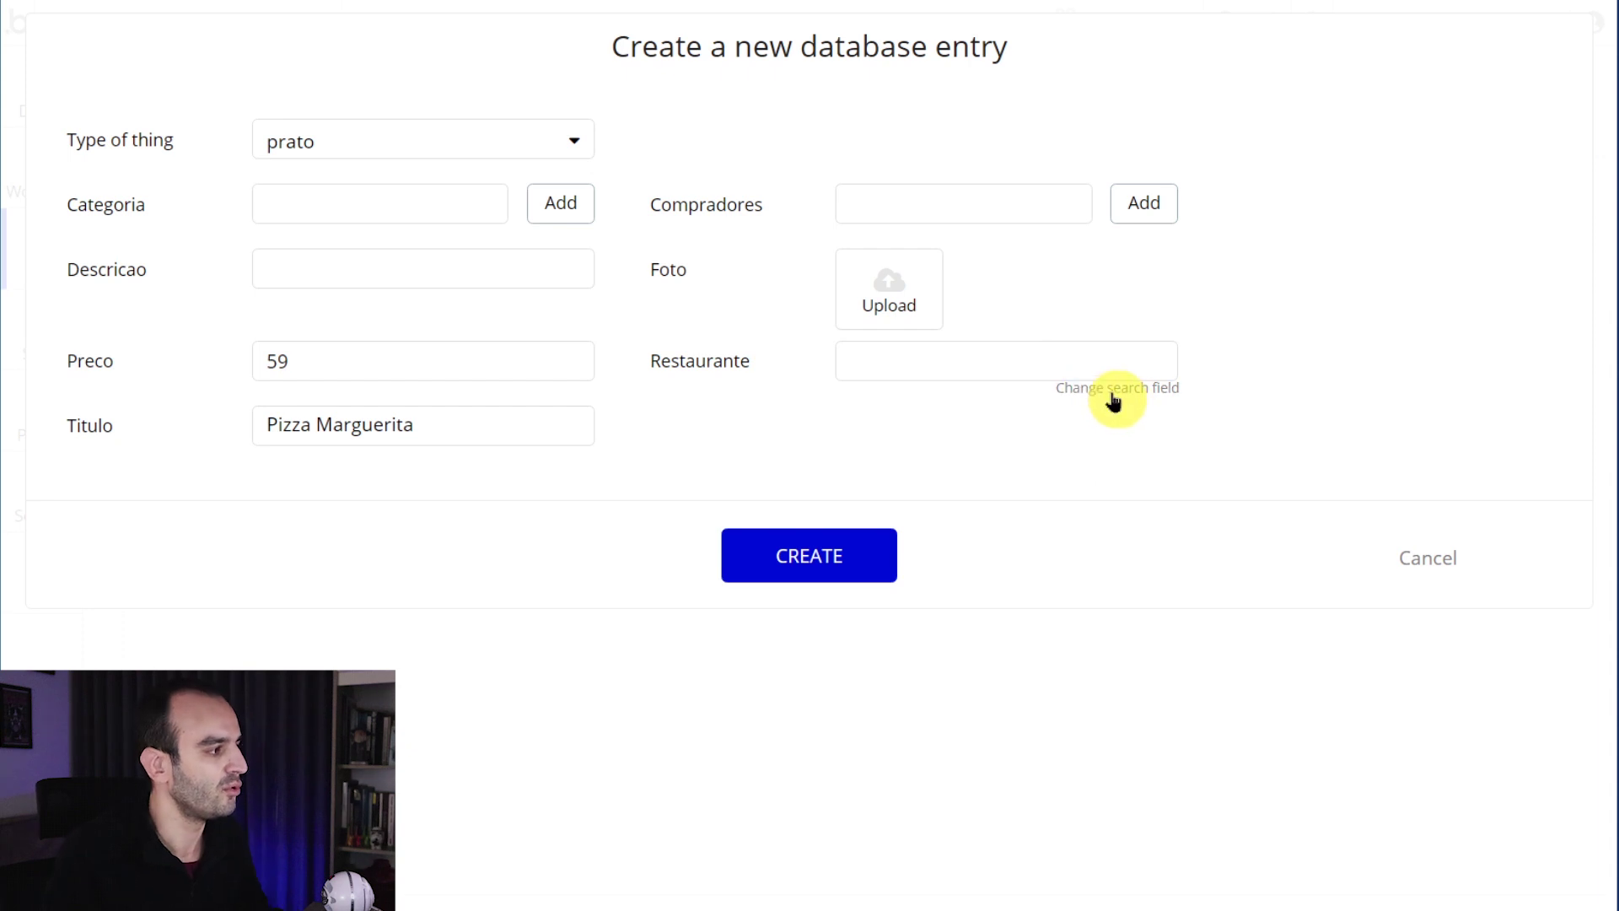
- Define the primary display fields as nome for entregador, nome for restaurante and titulo for prato, and save them
left_click(1111, 400)
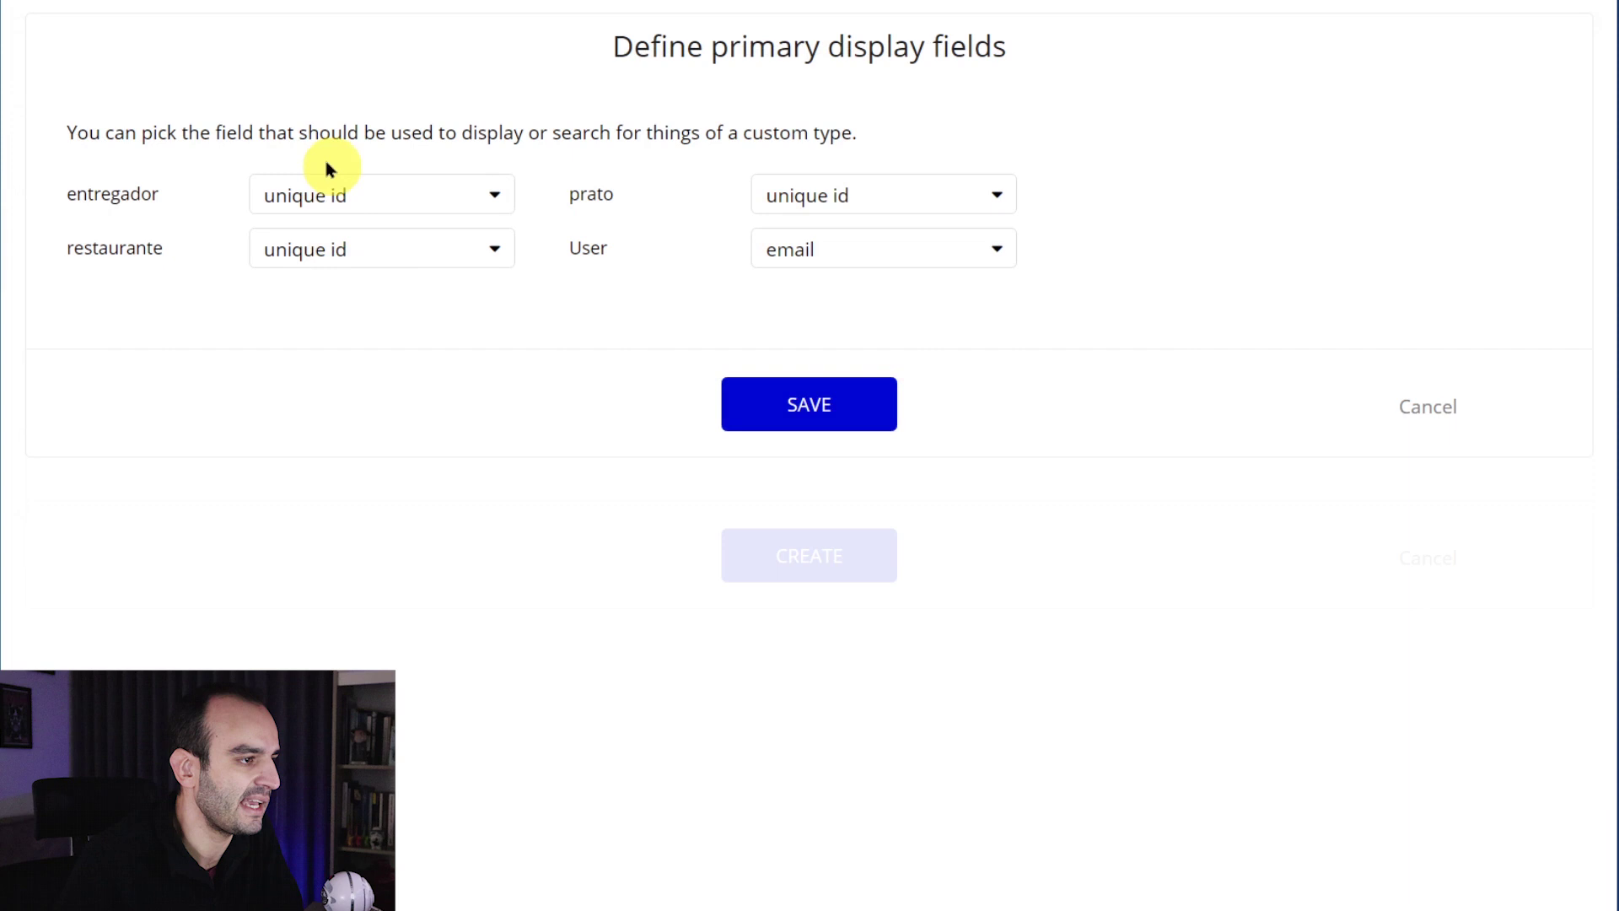
left_click(304, 205)
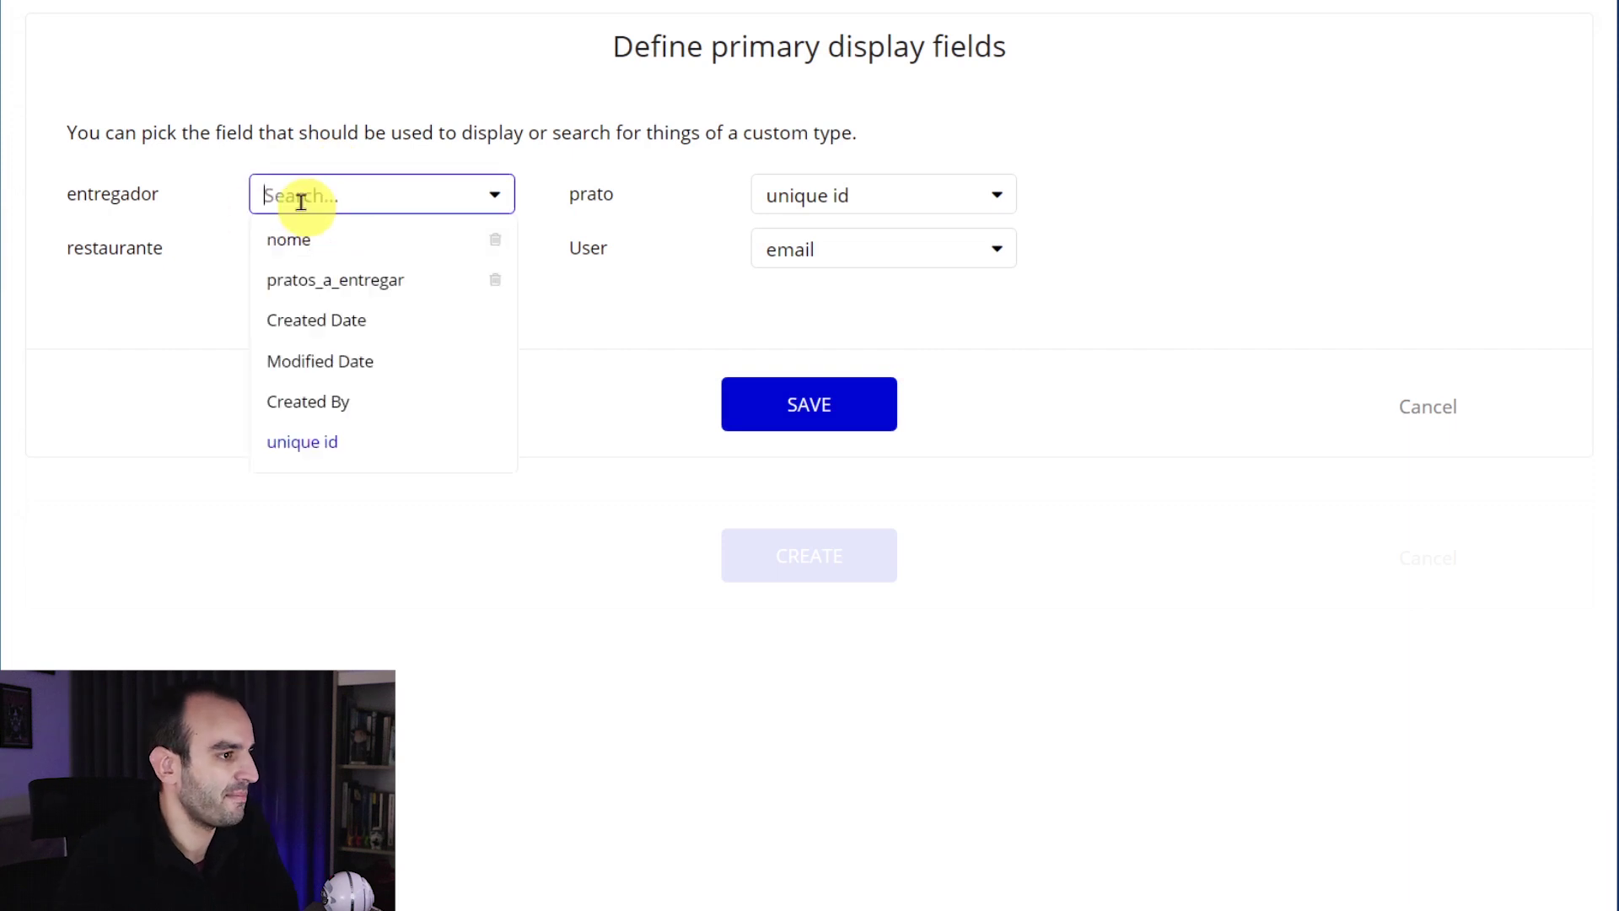
left_click(314, 244)
left_click(305, 251)
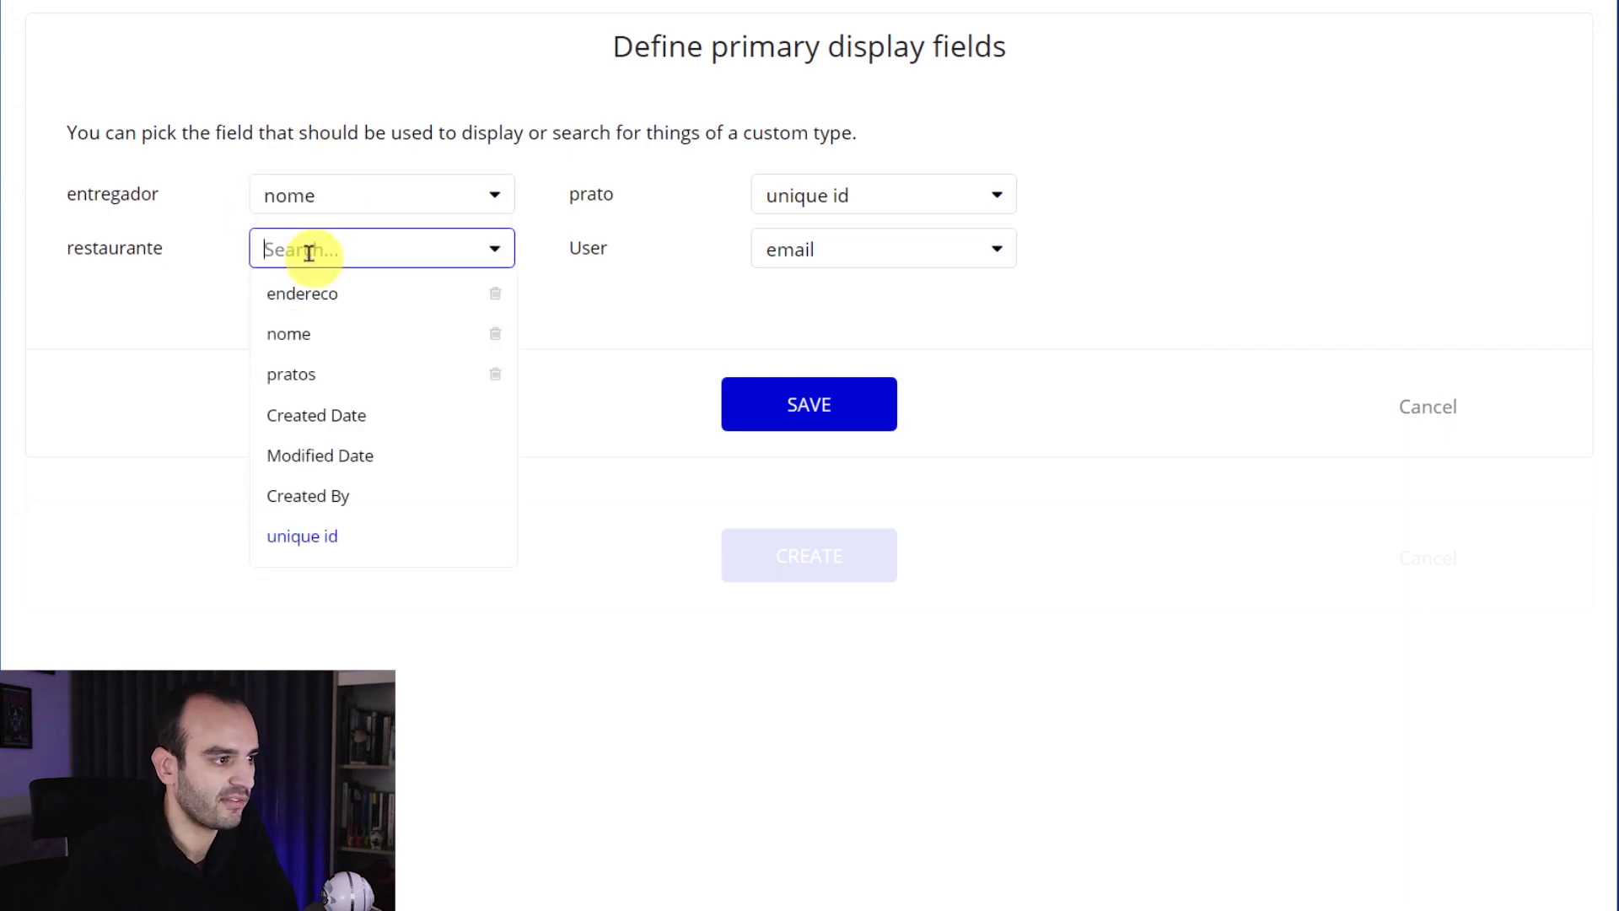
left_click(319, 337)
left_click(847, 201)
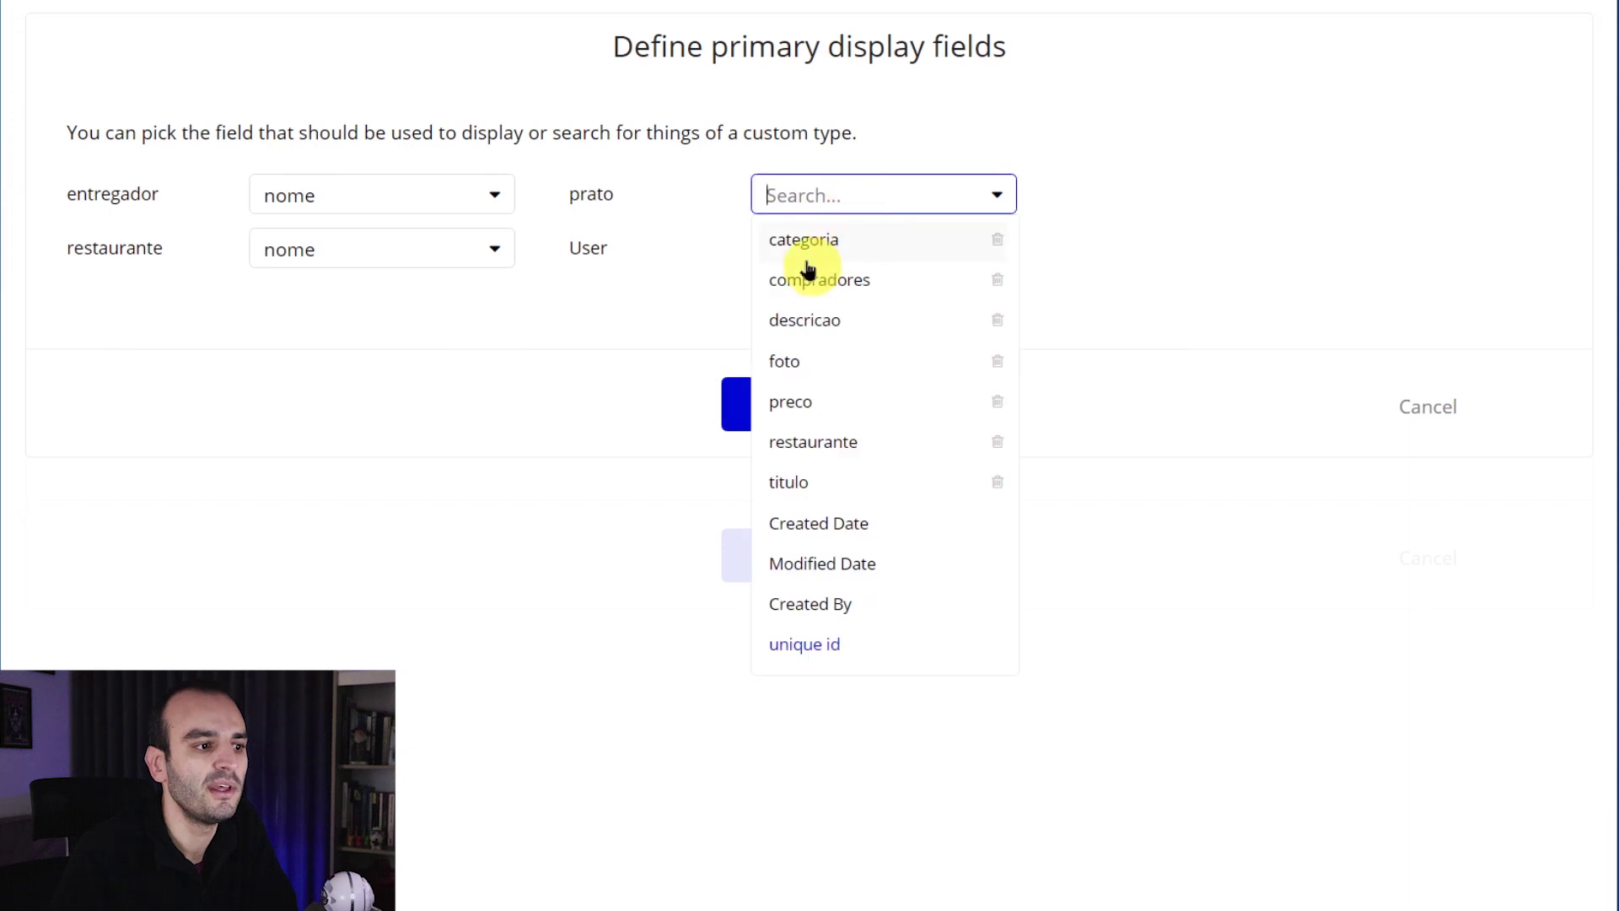
left_click(835, 493)
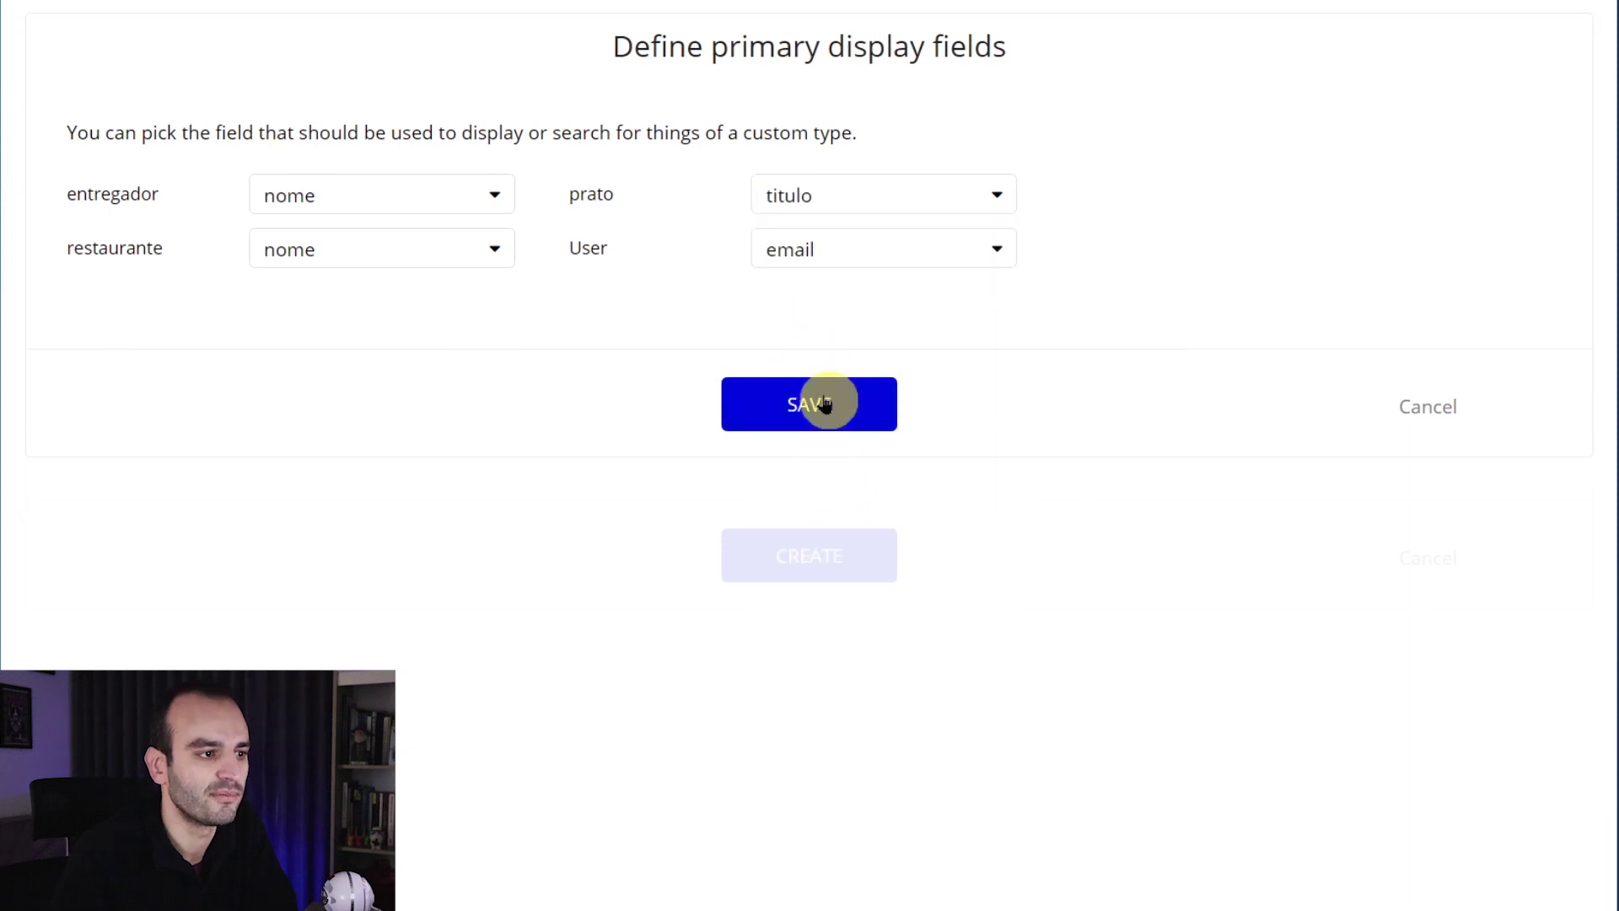
- Find the restaurante by its nome and assign Pizzaria Don Renato to the new prato entry
left_click(961, 358)
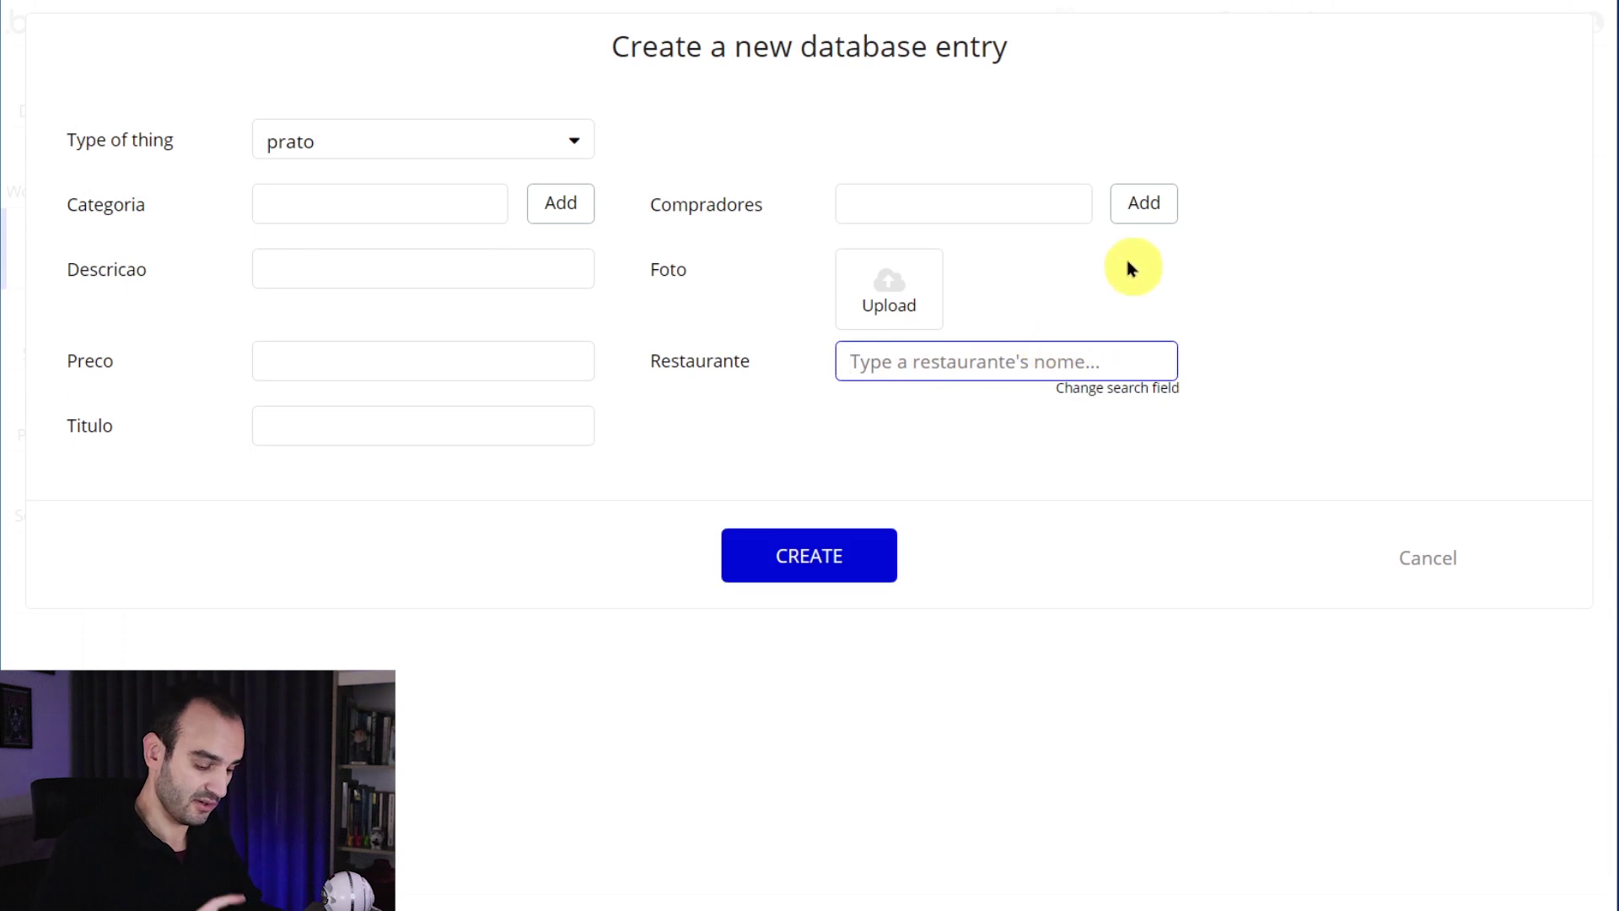
type("pi")
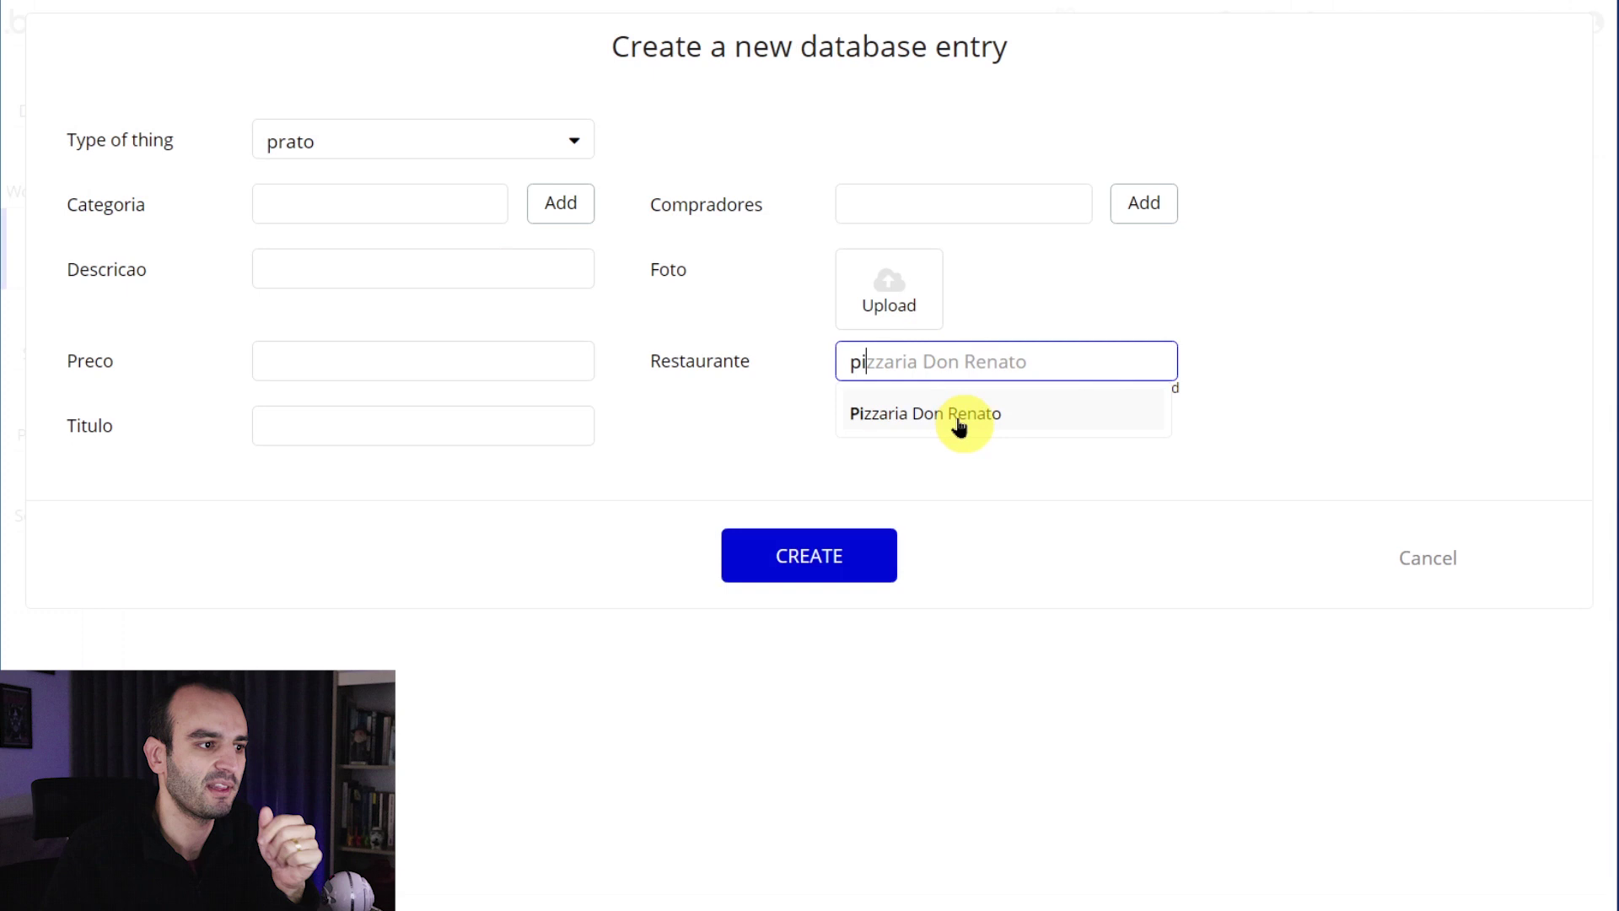
left_click(956, 424)
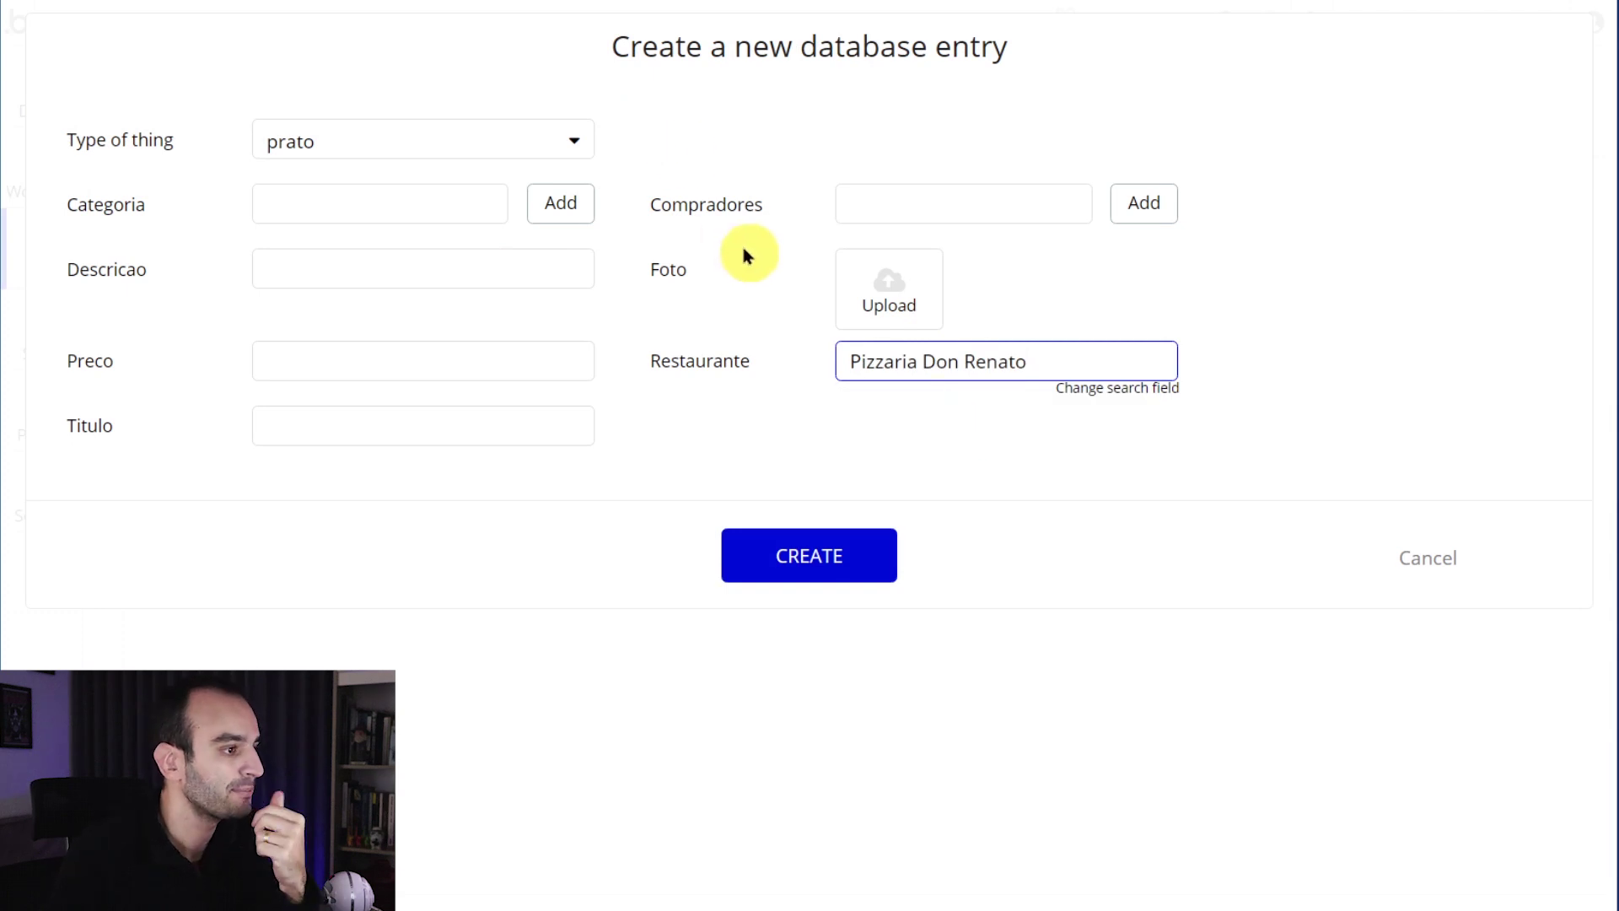
- Fill the prato entry with Titulo "Pizza Marguerita", Preco 59, Descricao "Uma pizza deliciosa bla bla bla" and the Categoria "Pizzas"
left_click(406, 266)
left_click(333, 438)
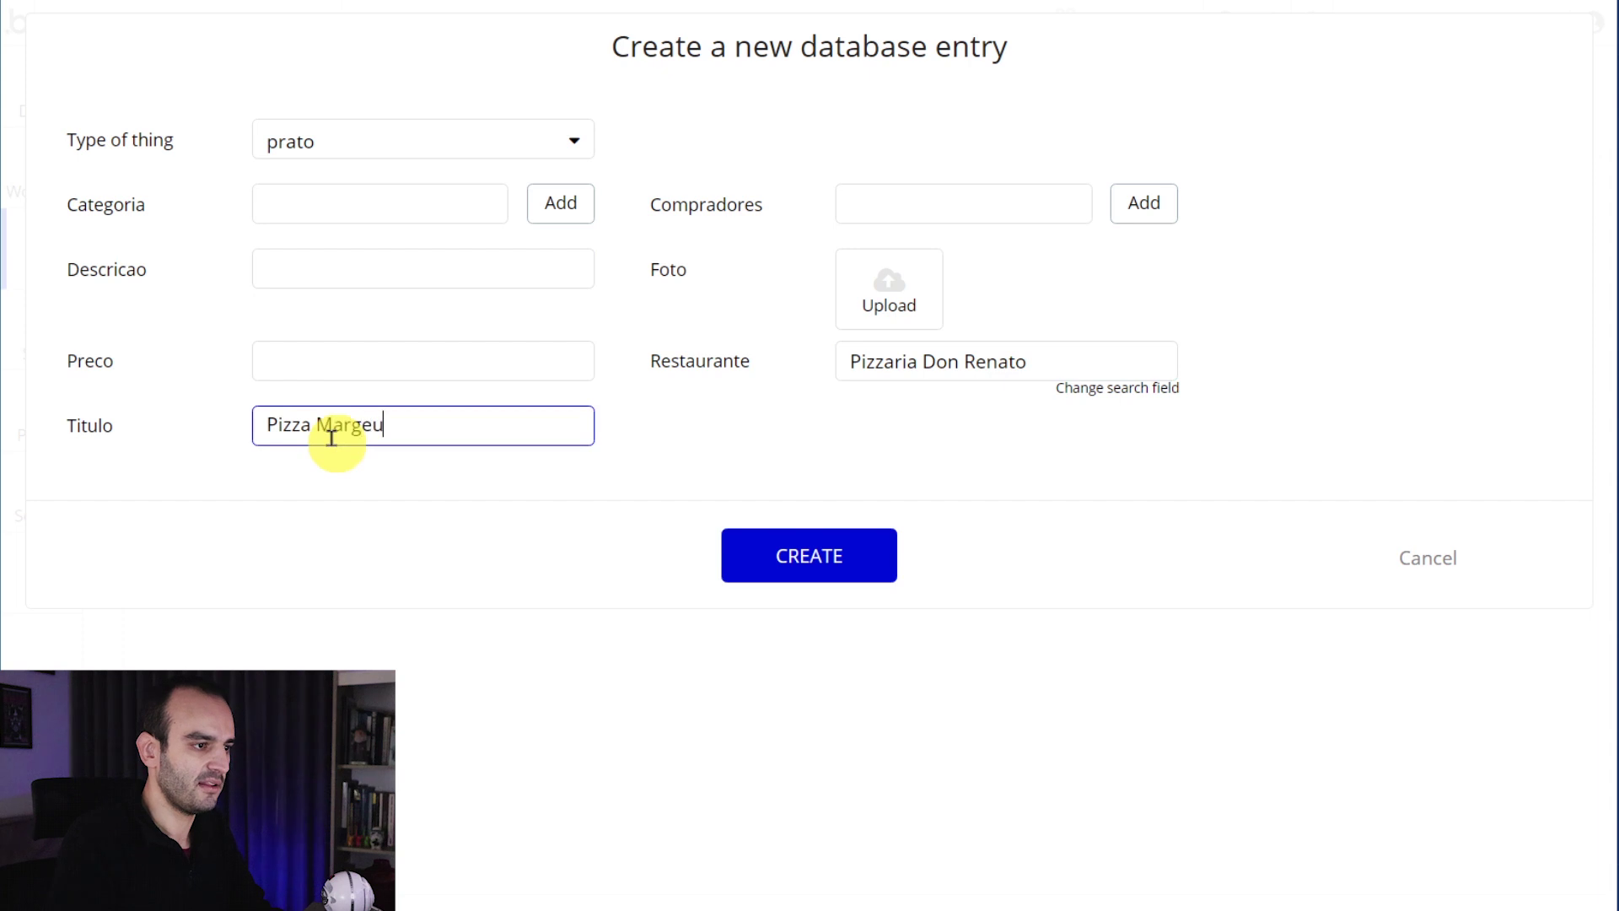
left_click(389, 368)
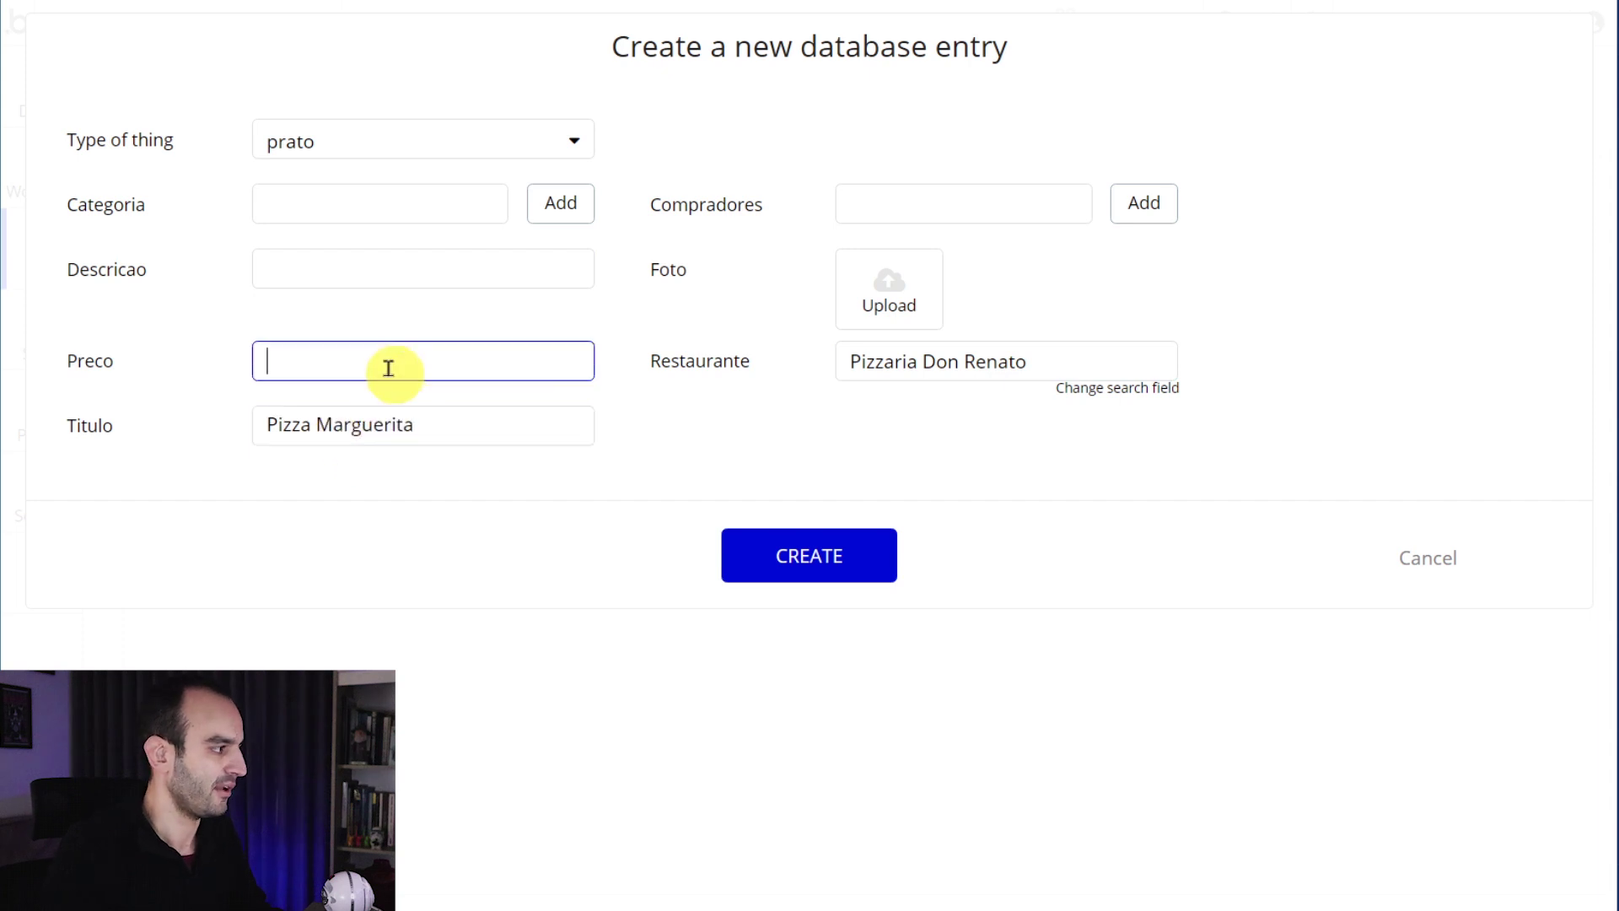
left_click(349, 271)
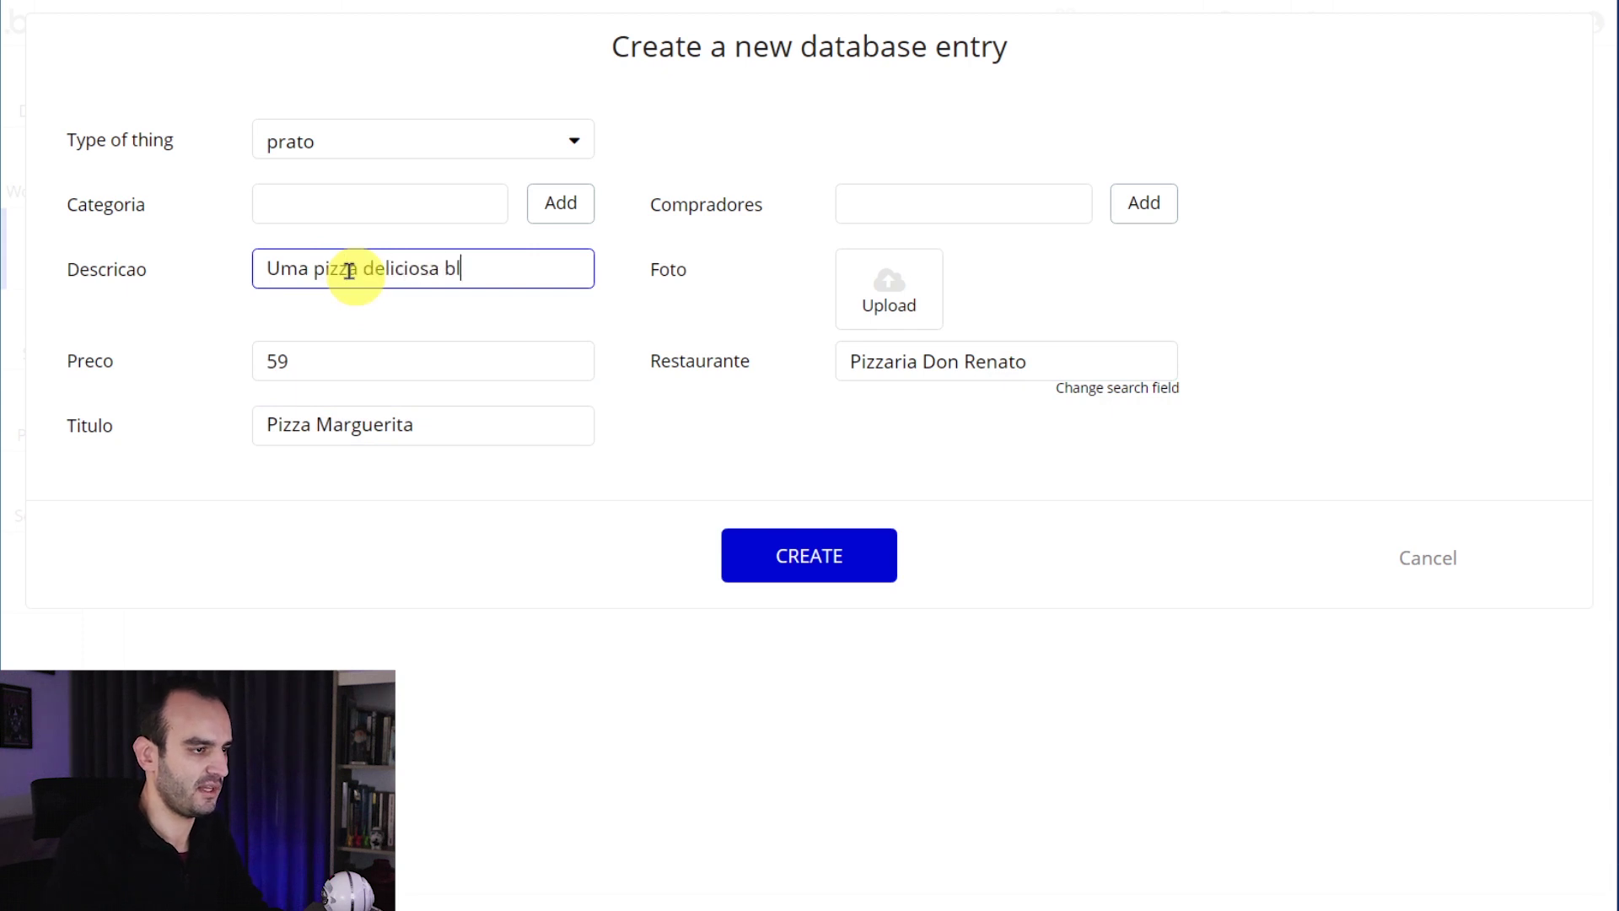
left_click(384, 201)
type("Pizza")
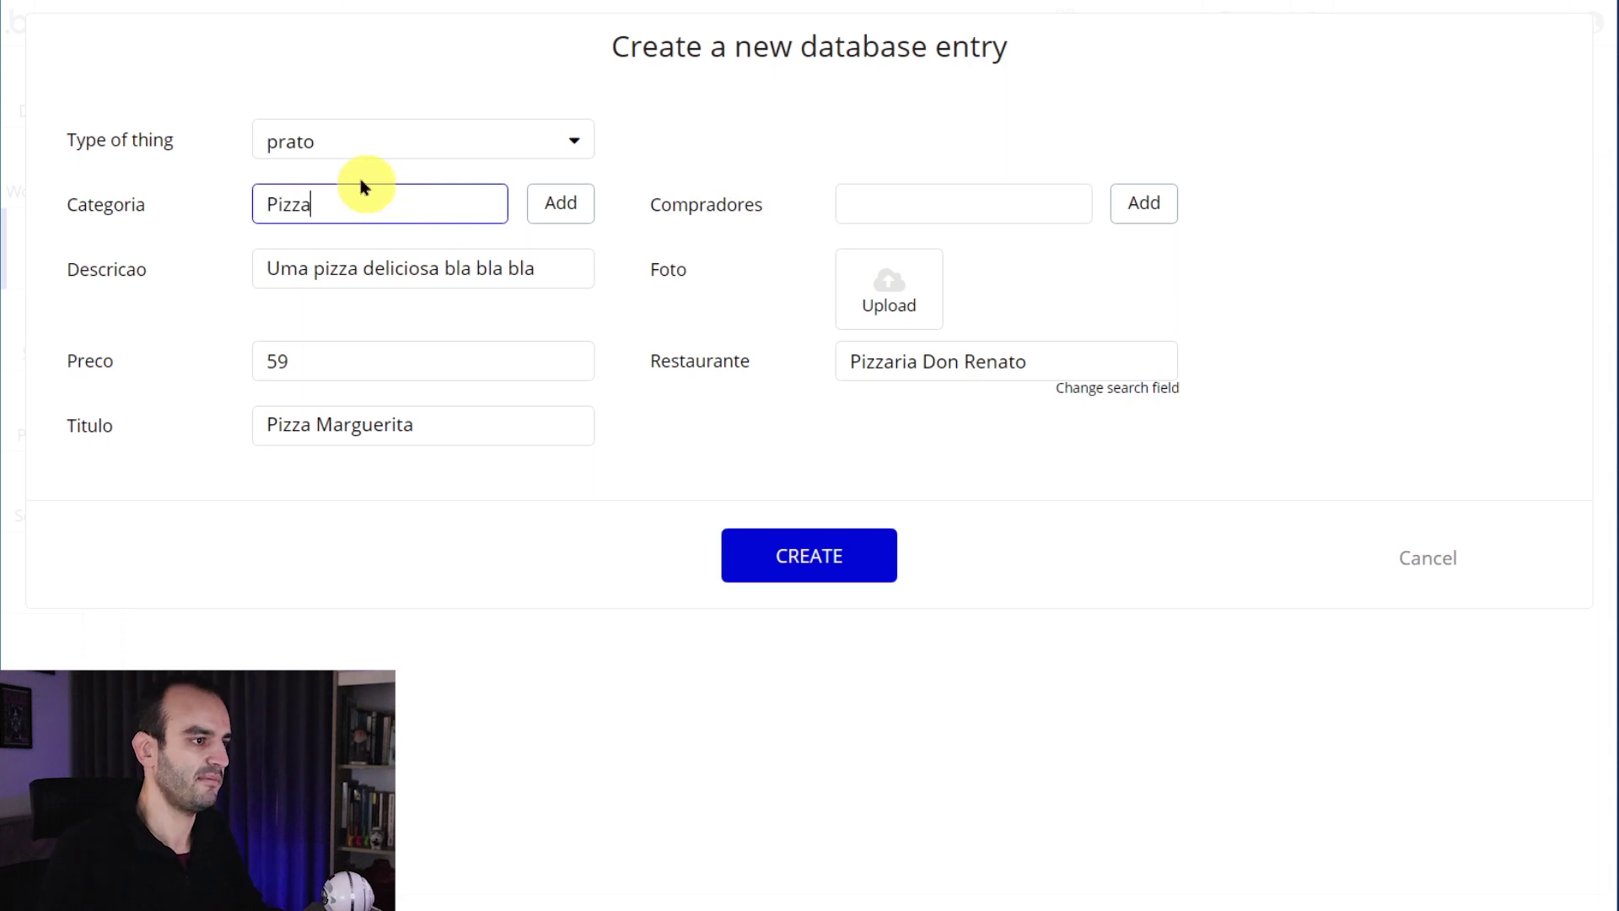
type("s")
left_click(544, 202)
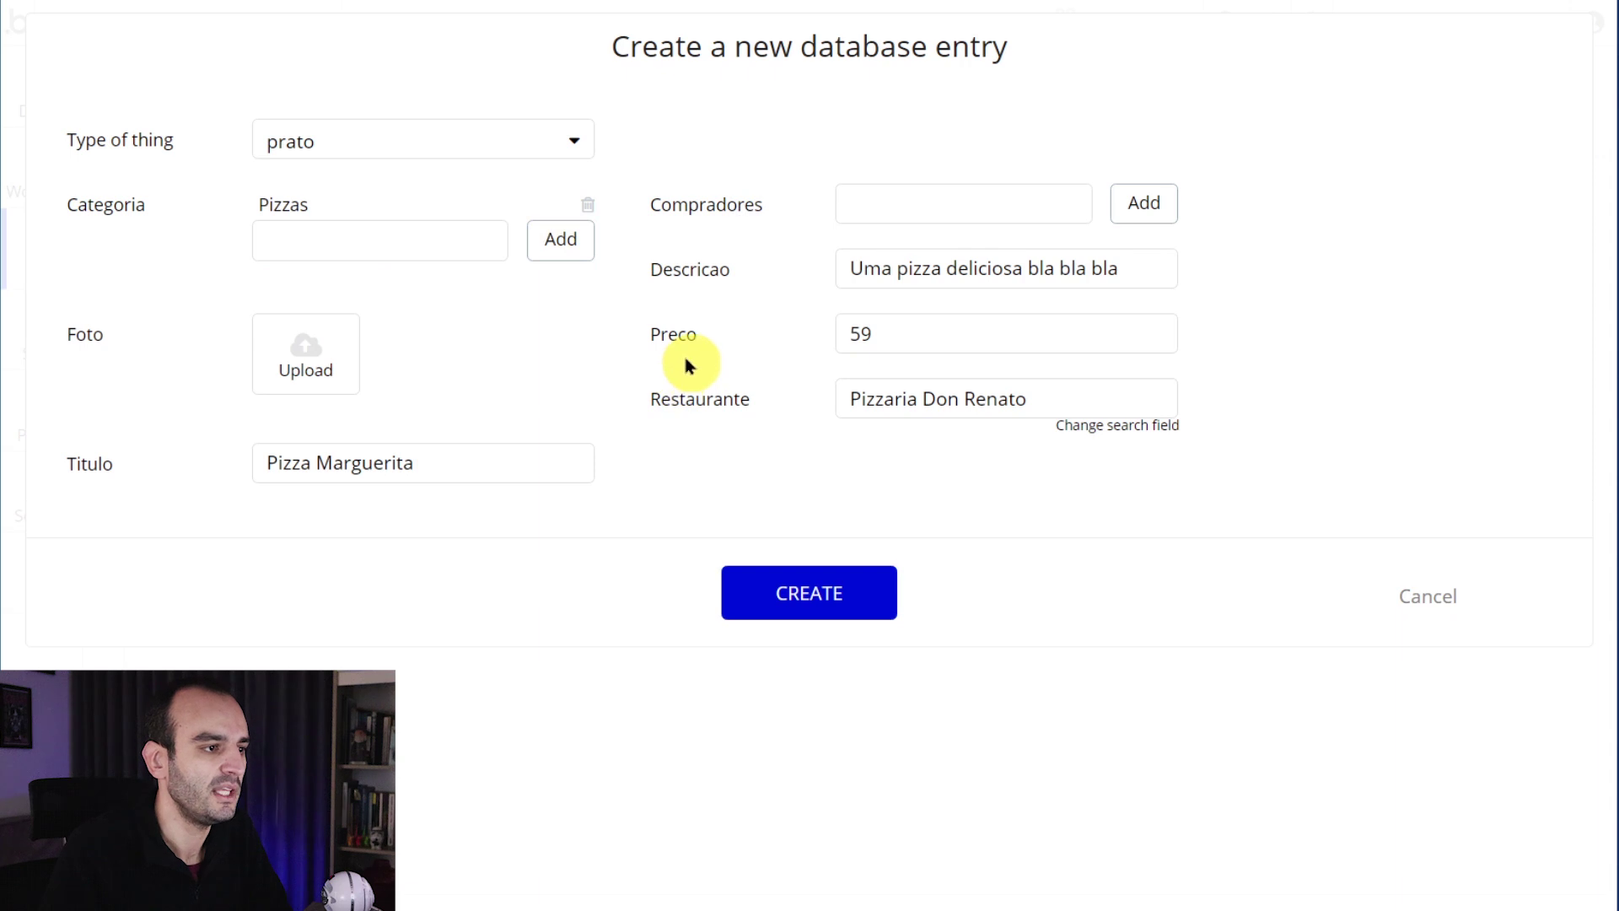
left_click(305, 372)
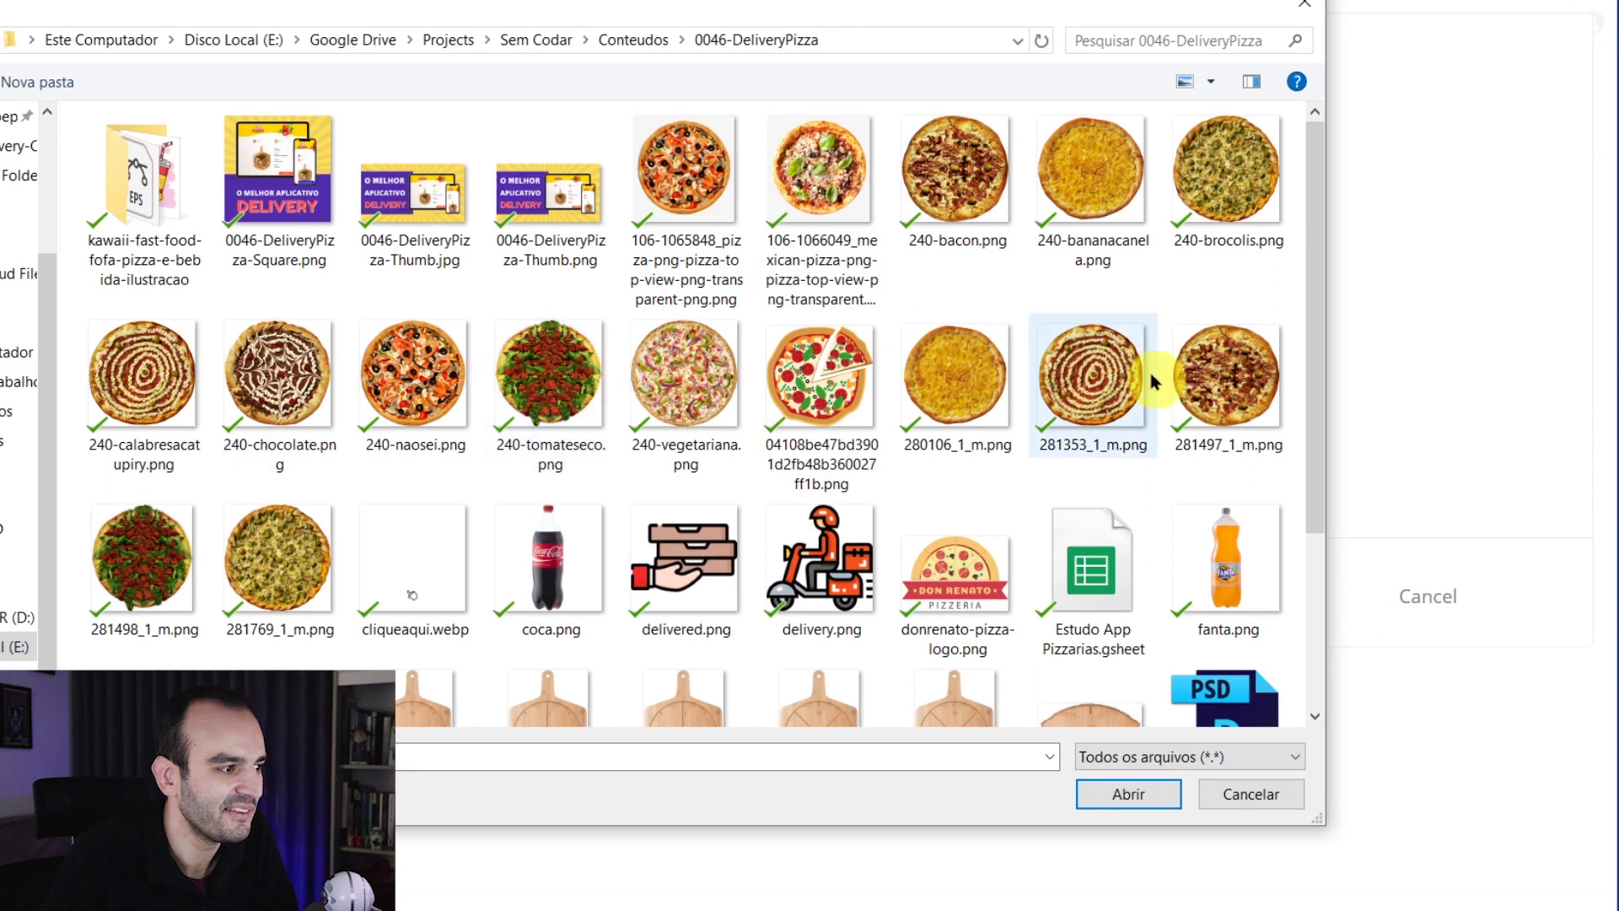
left_click(573, 421)
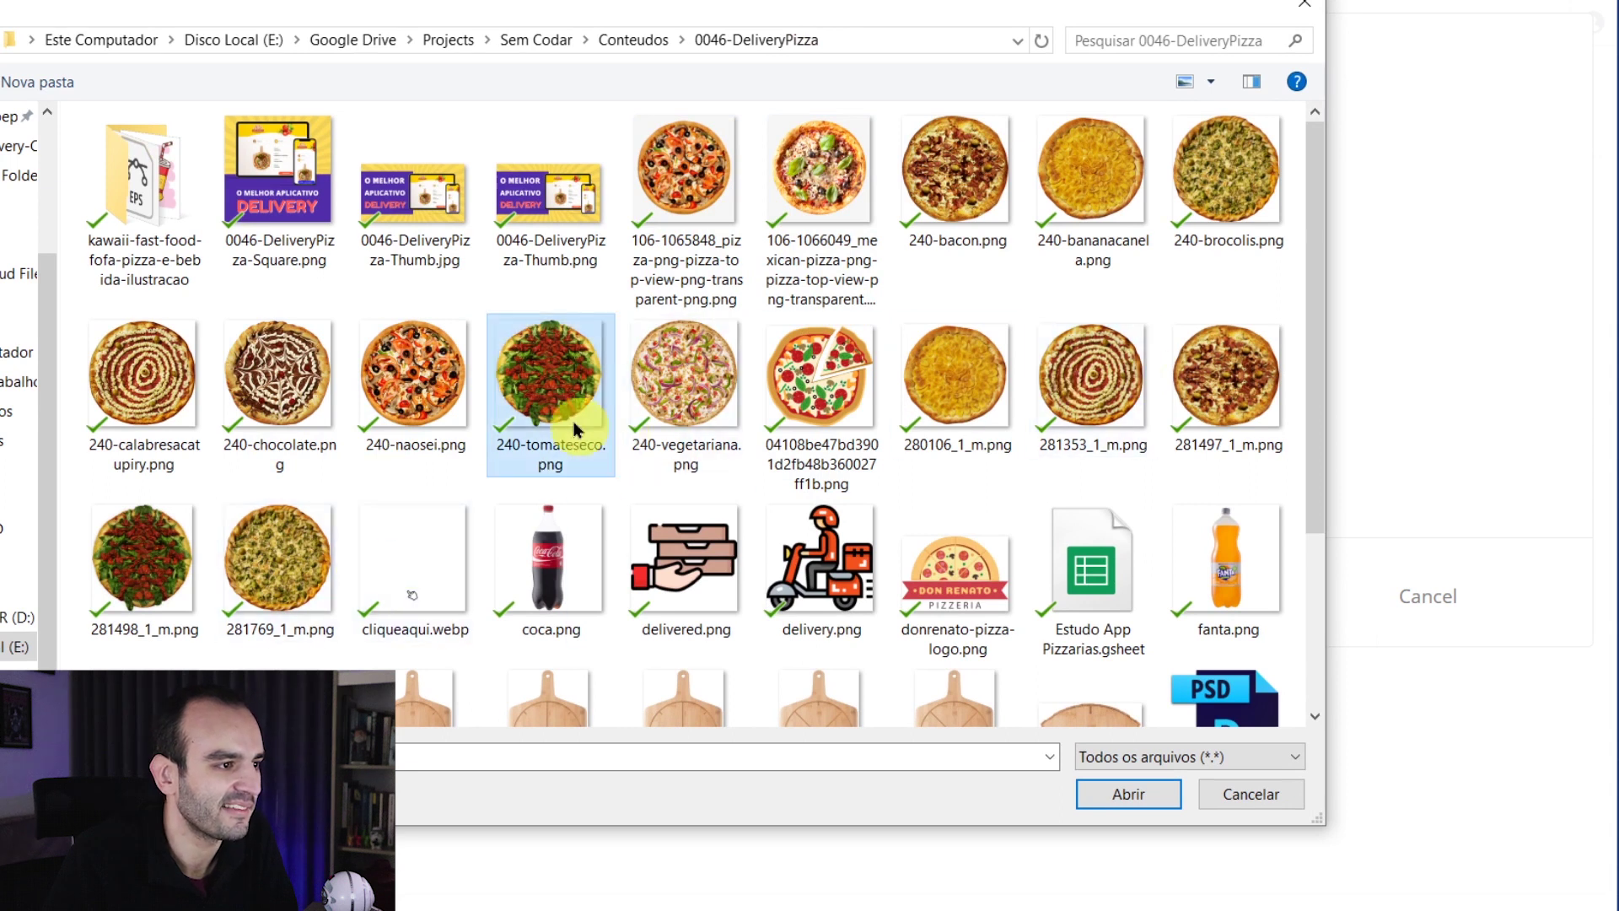
left_click_drag(1313, 260, 1303, 199)
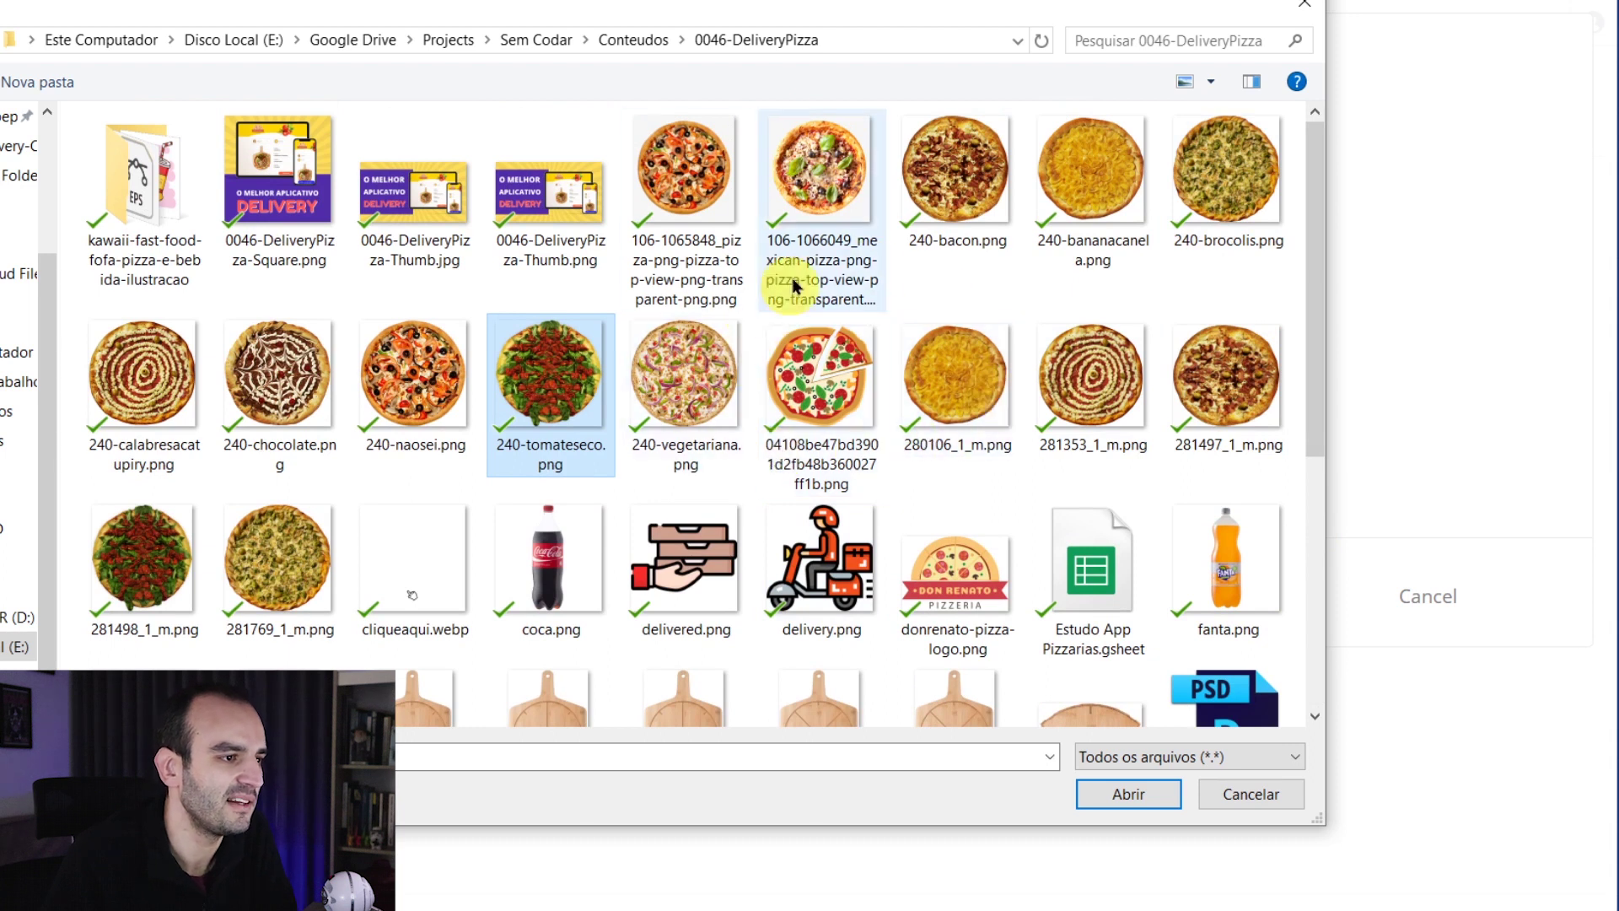
left_click(854, 226)
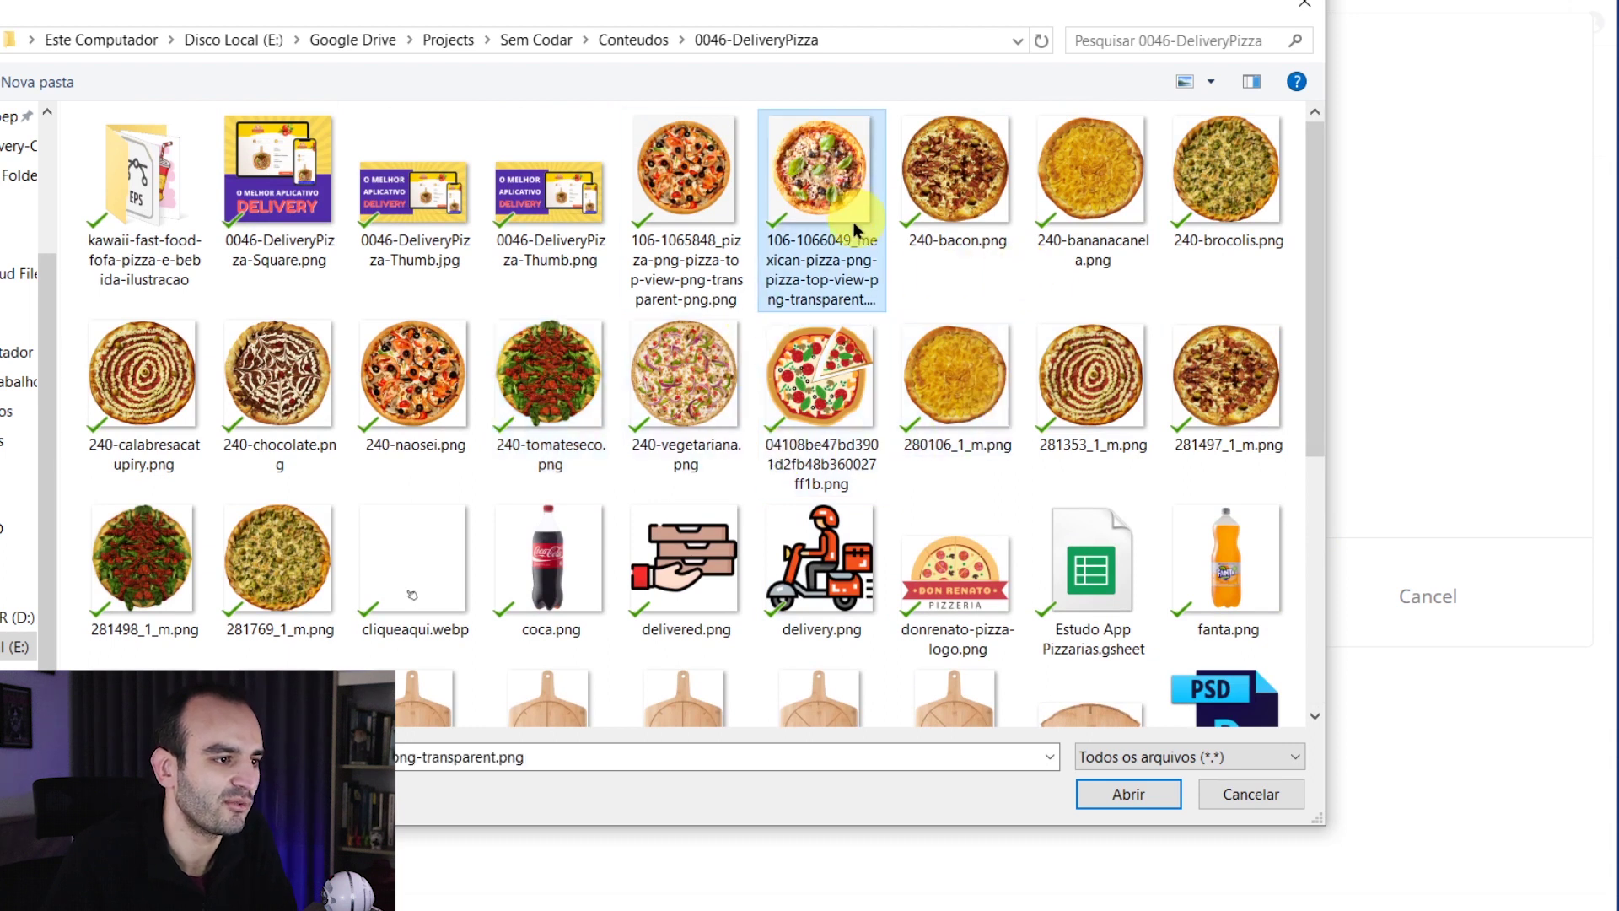
left_click(1129, 794)
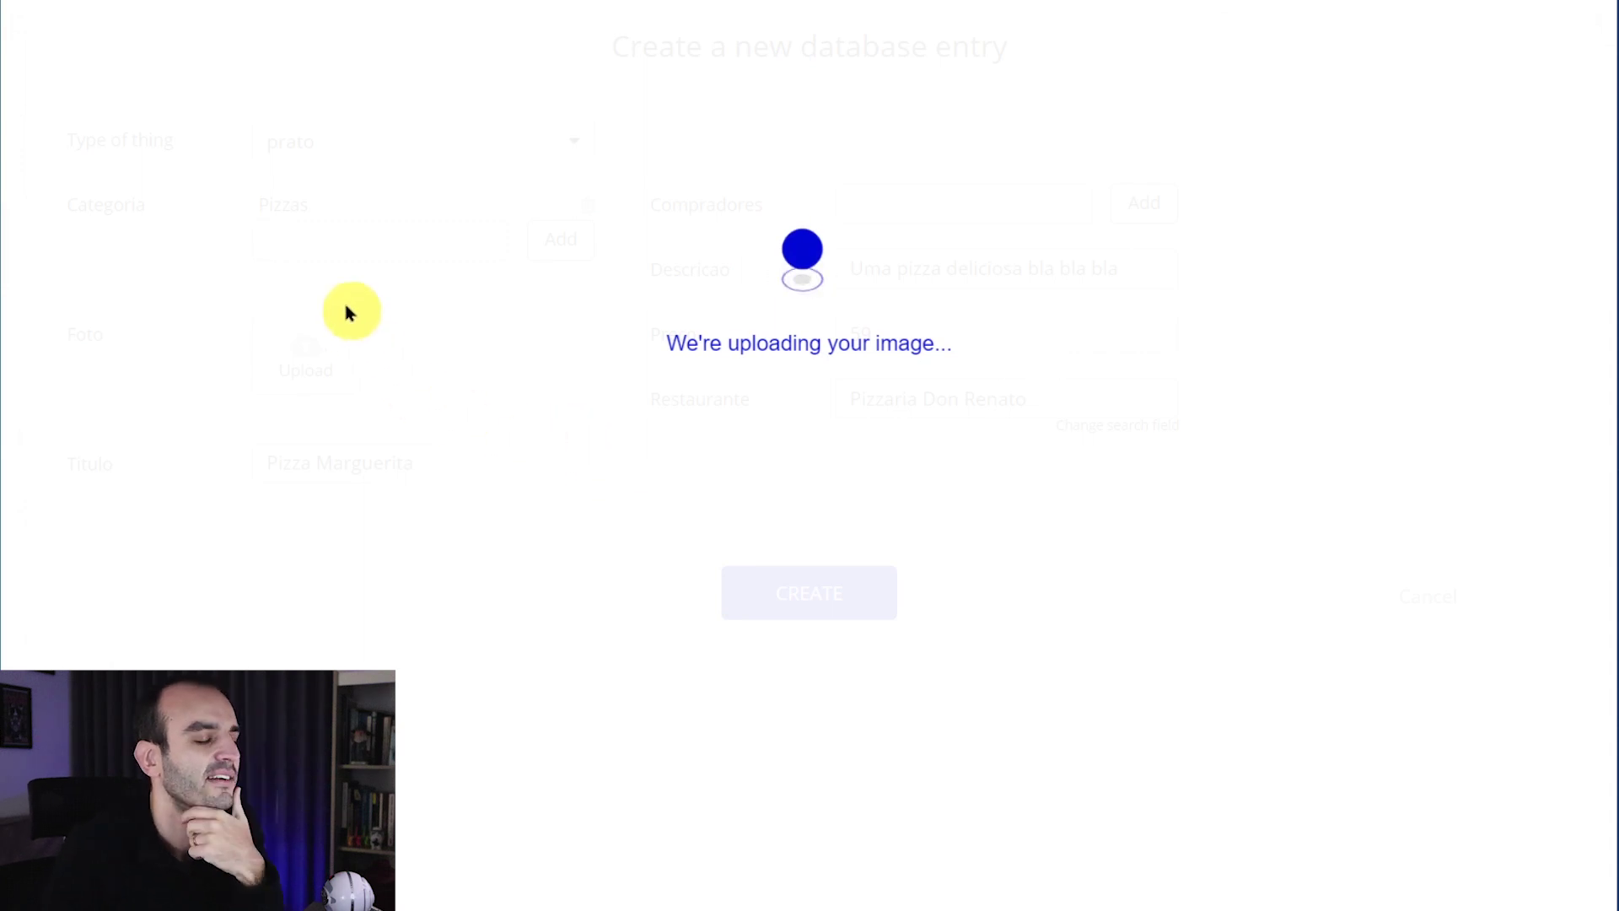
left_click_drag(432, 463, 333, 463)
left_click(544, 437)
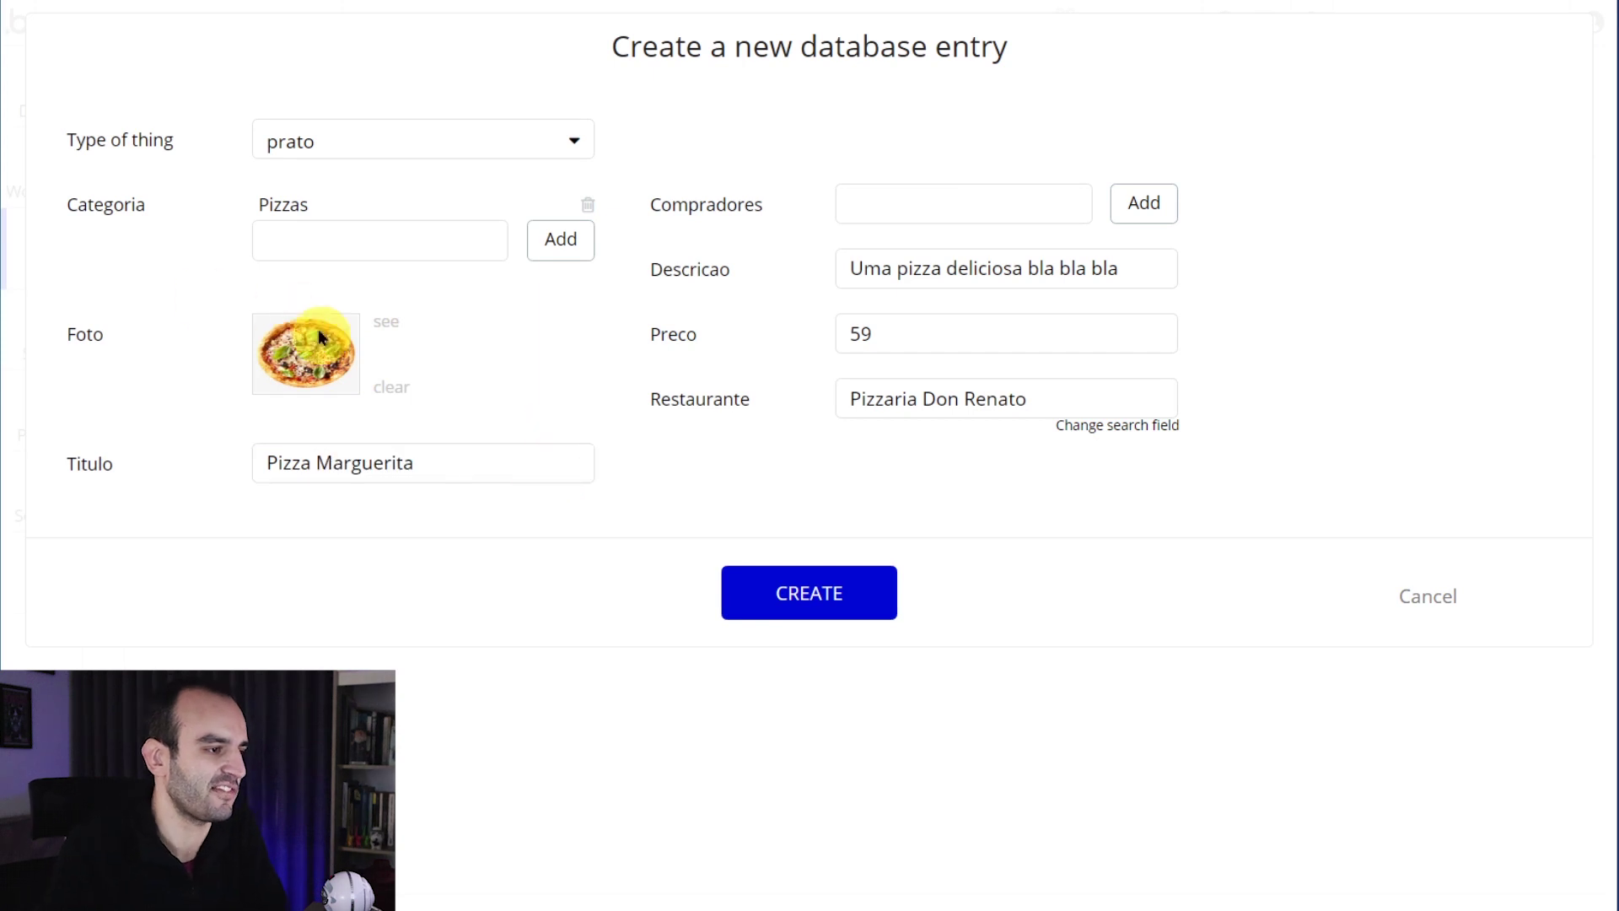
left_click(755, 587)
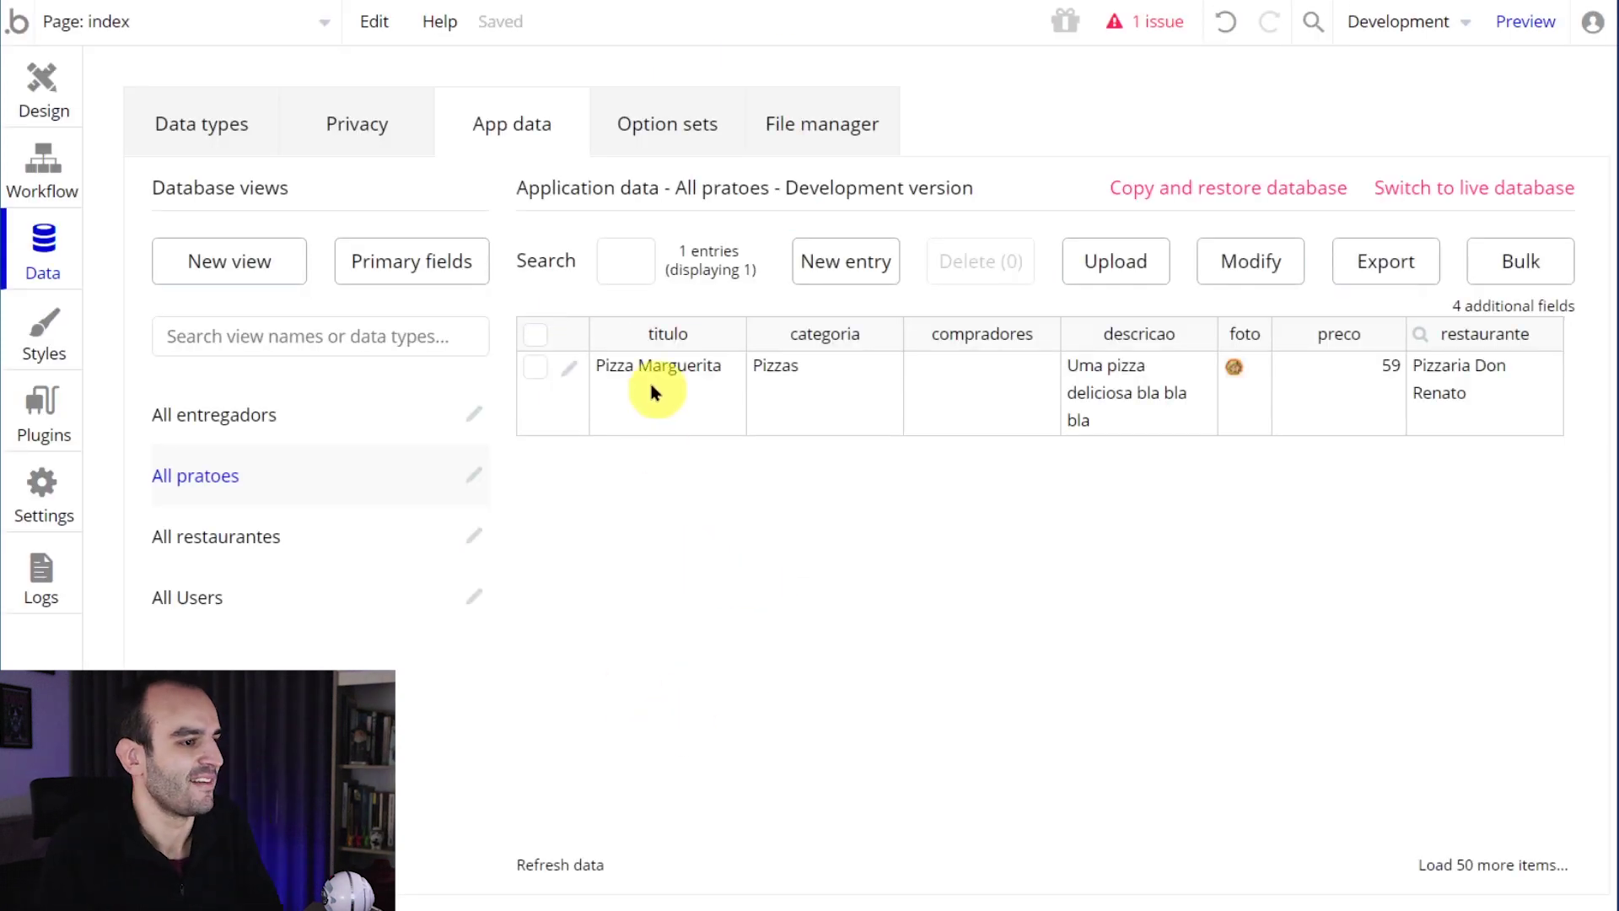
- Start another prato entry: Titulo "Pizza Calabresa", Preco 69, Restaurante Pizzaria Don Renato, Descricao "Pizza apimentada, cuidado!" and Categoria "Pizzas"
left_click(835, 261)
left_click(370, 434)
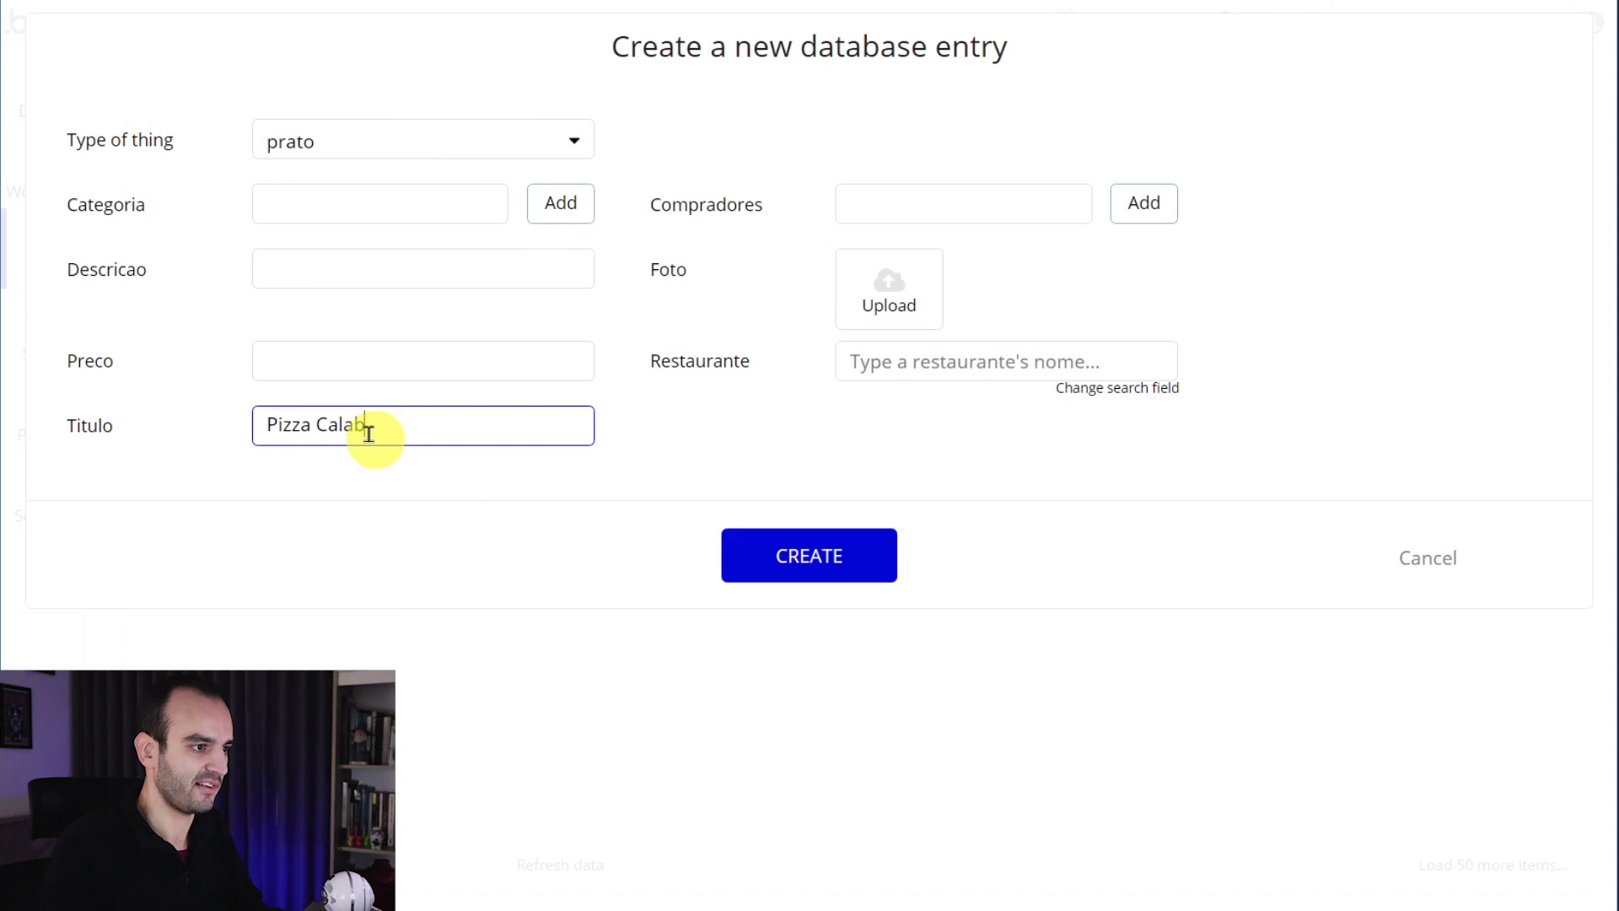
left_click(461, 358)
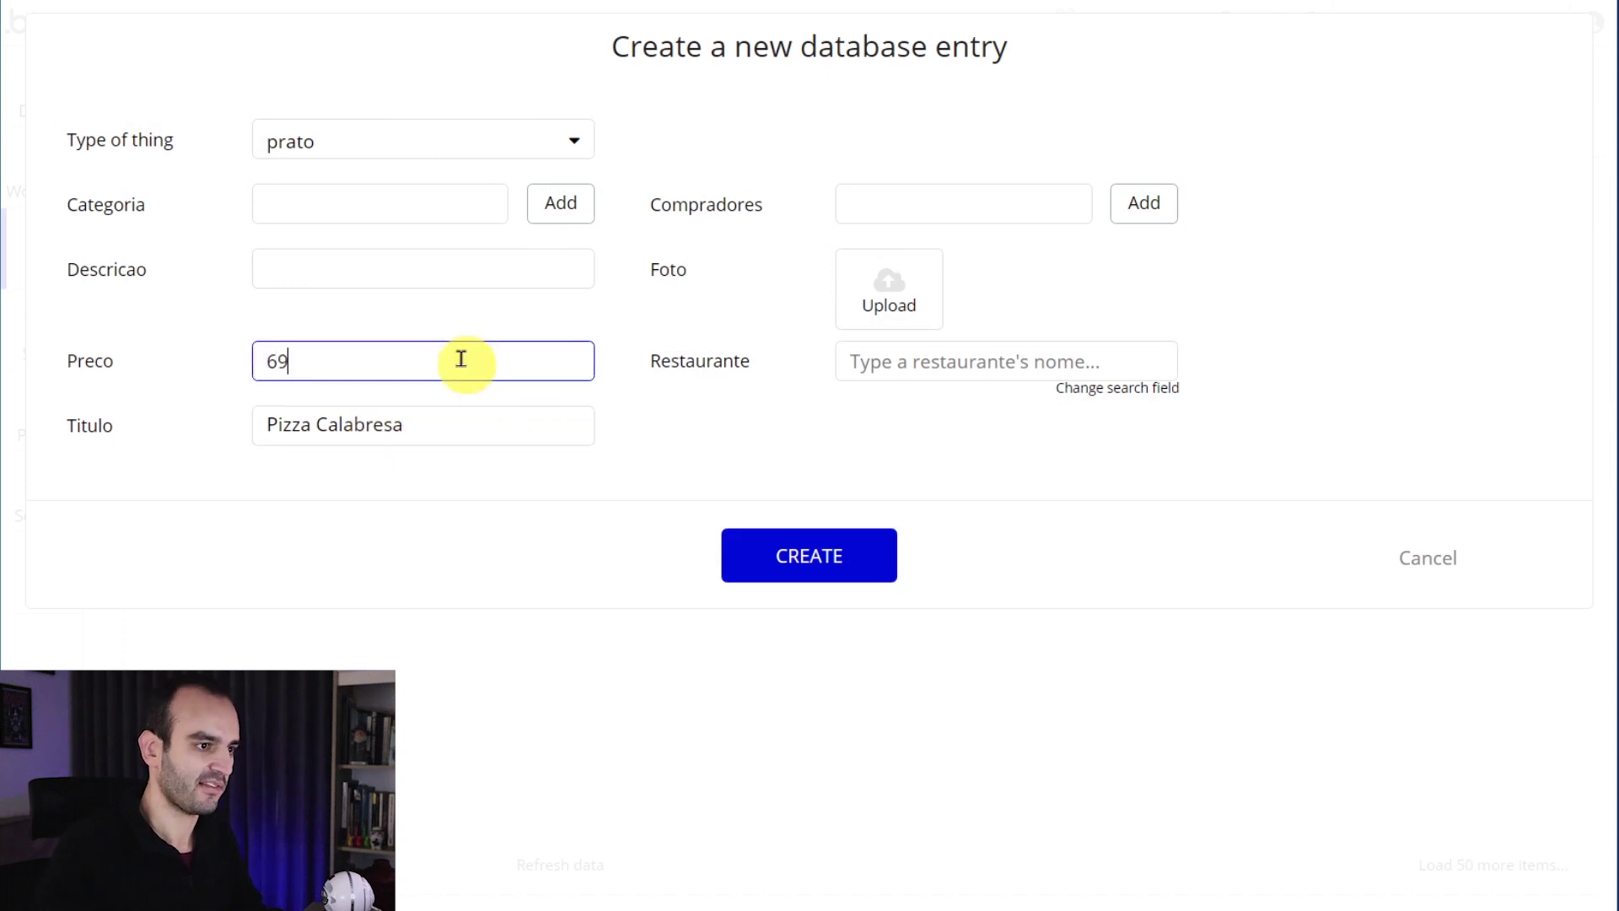
left_click(987, 357)
type("pi")
left_click(986, 416)
left_click(283, 277)
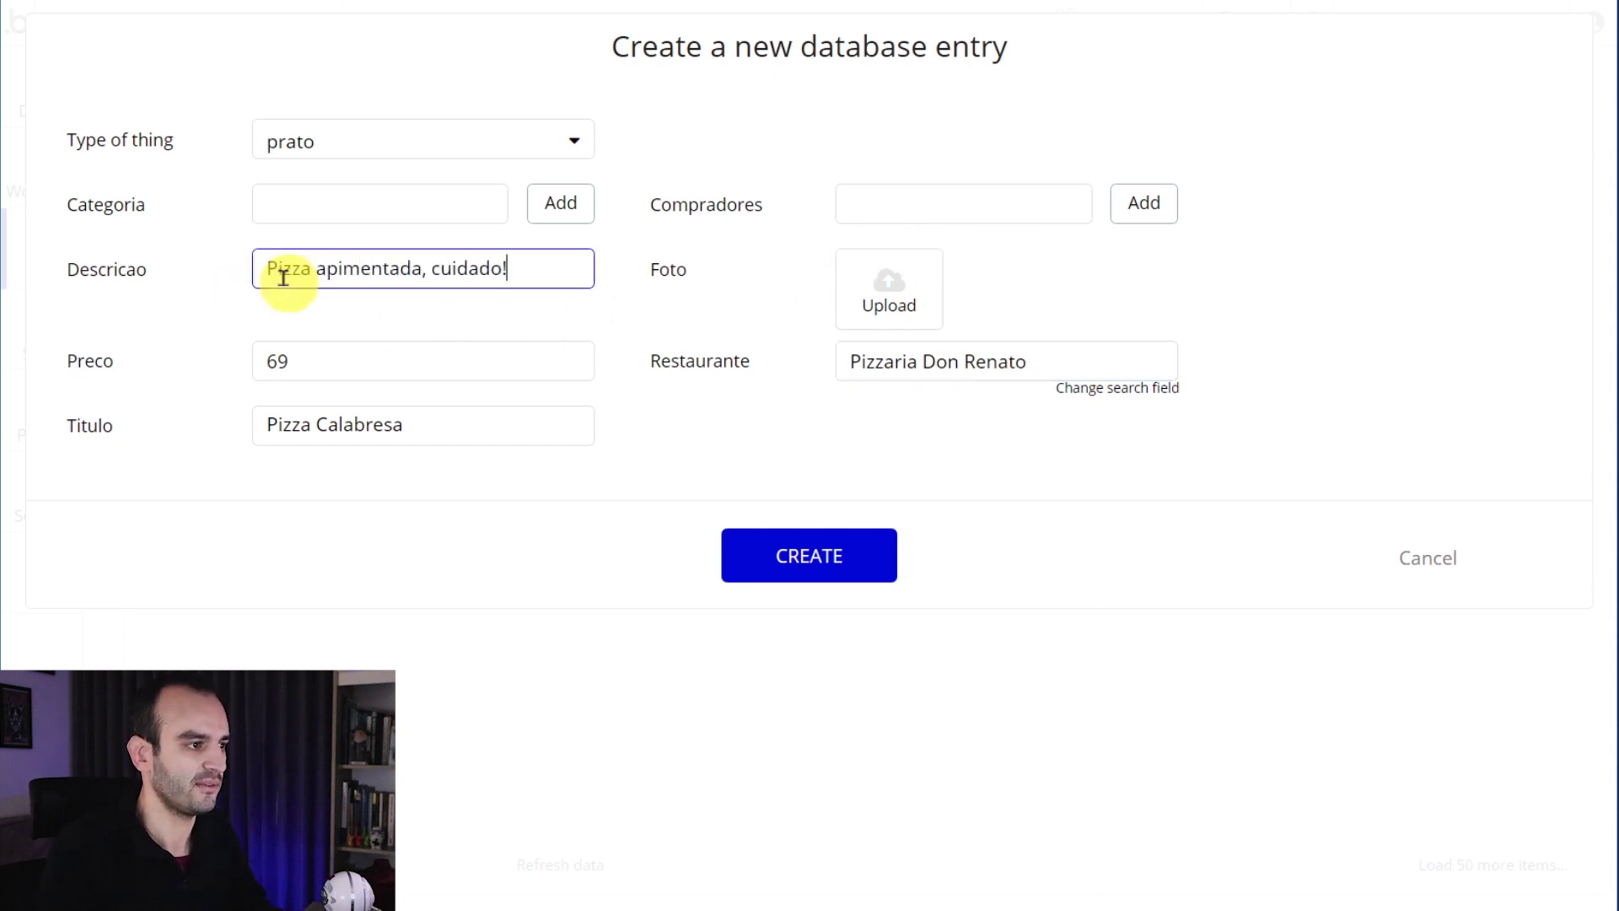
left_click(334, 220)
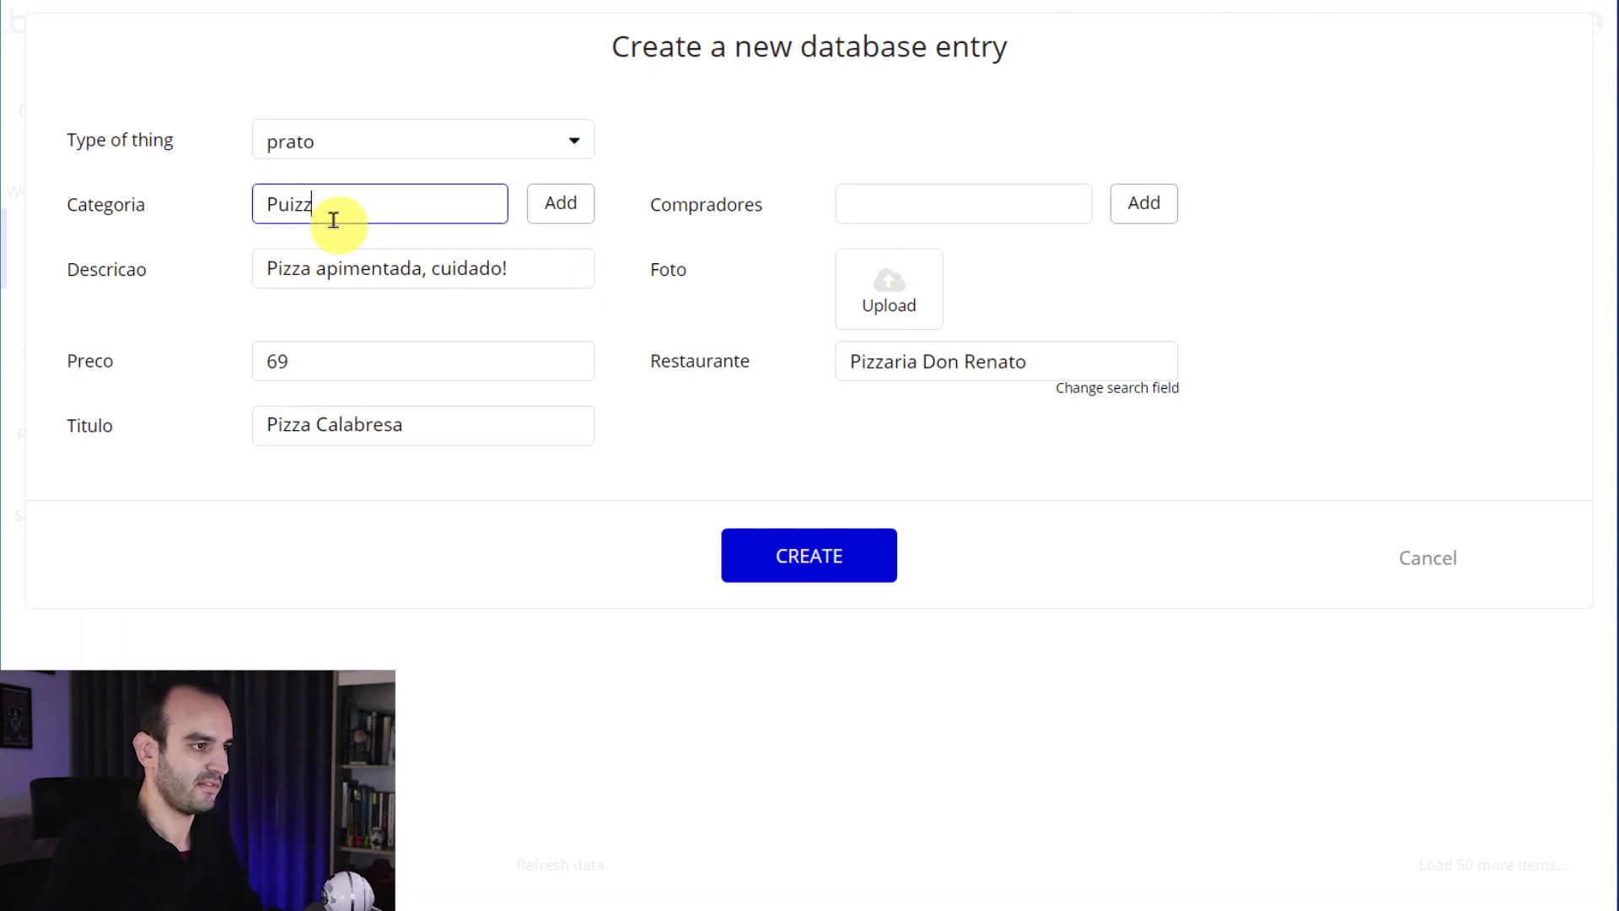
type("Pizzas")
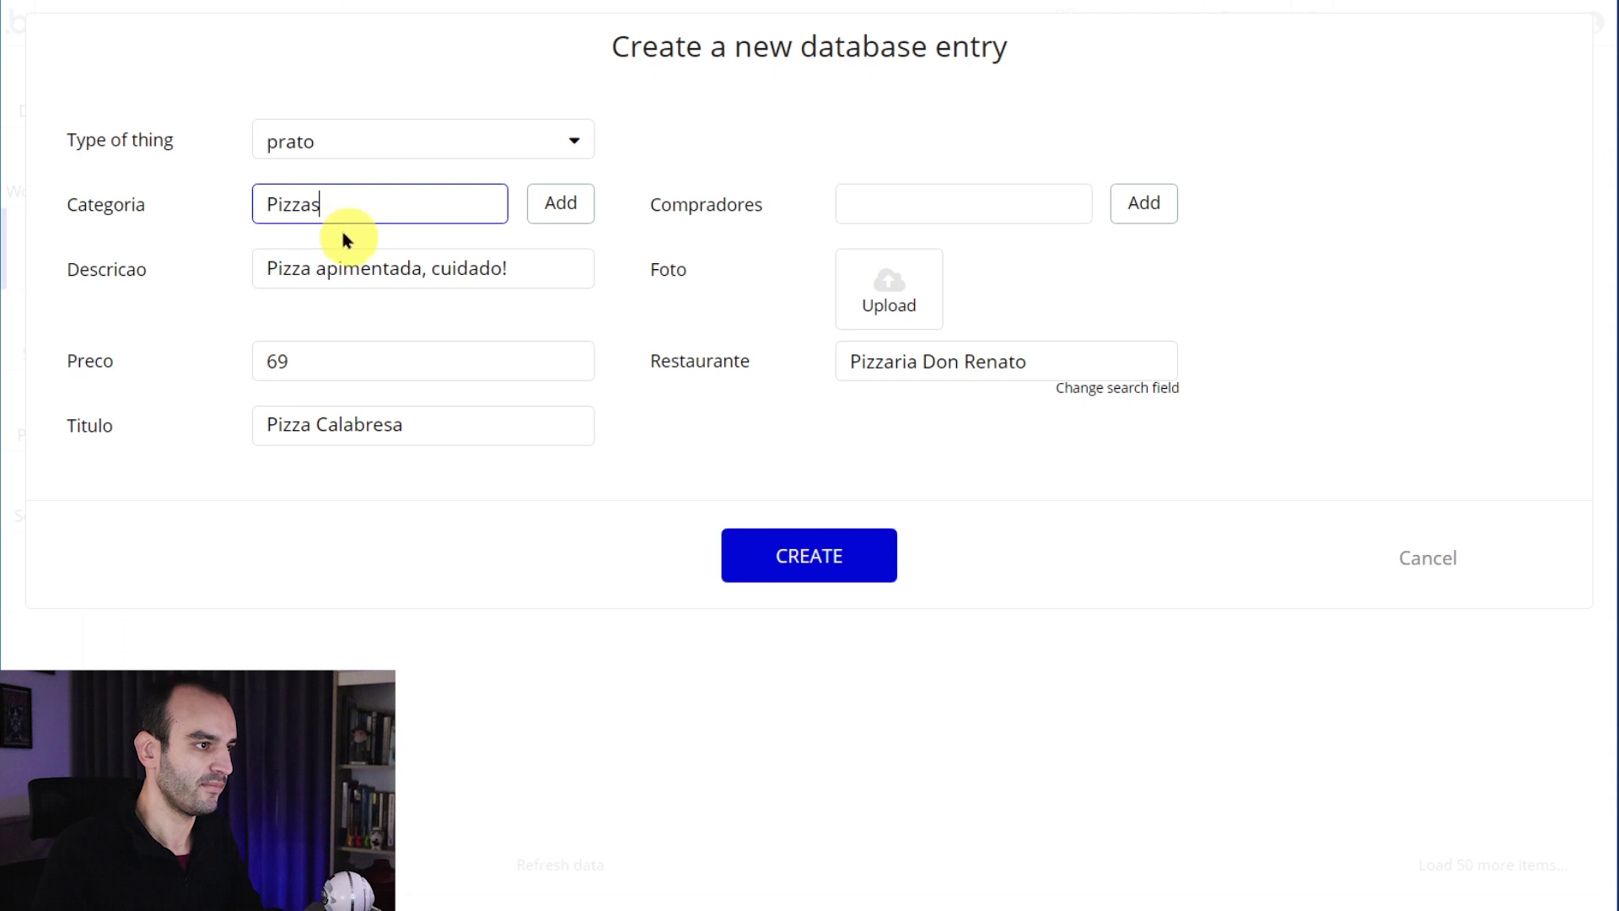
left_click(559, 202)
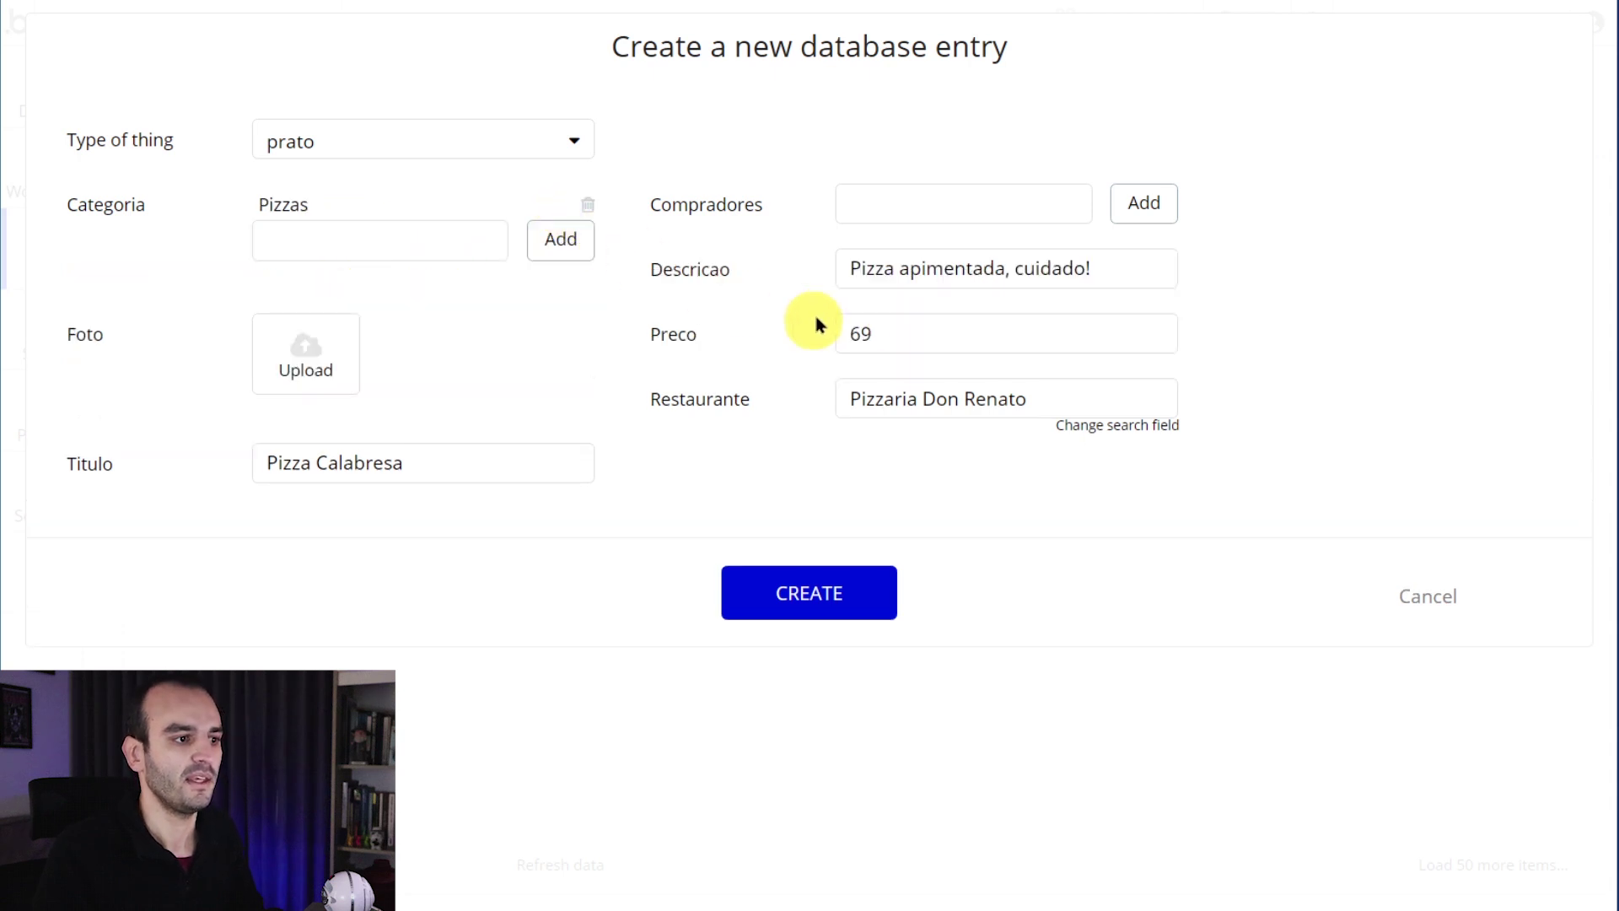
- Upload 240-calabresacatupiry.png as the Foto of Pizza Calabresa and create the prato entry
left_click(282, 371)
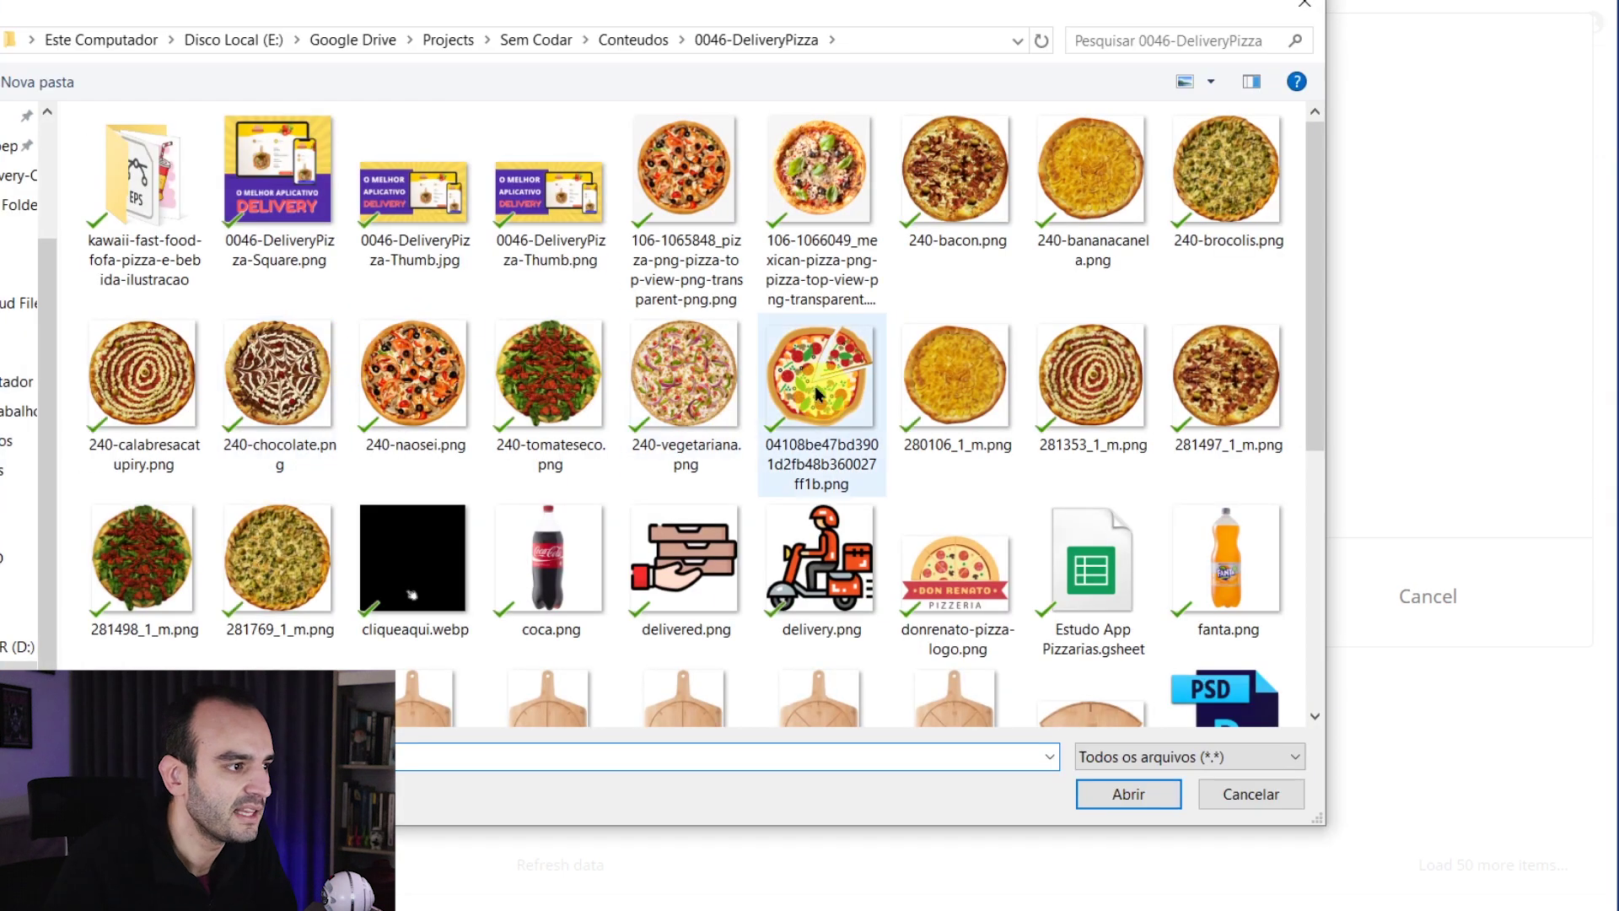
left_click(142, 381)
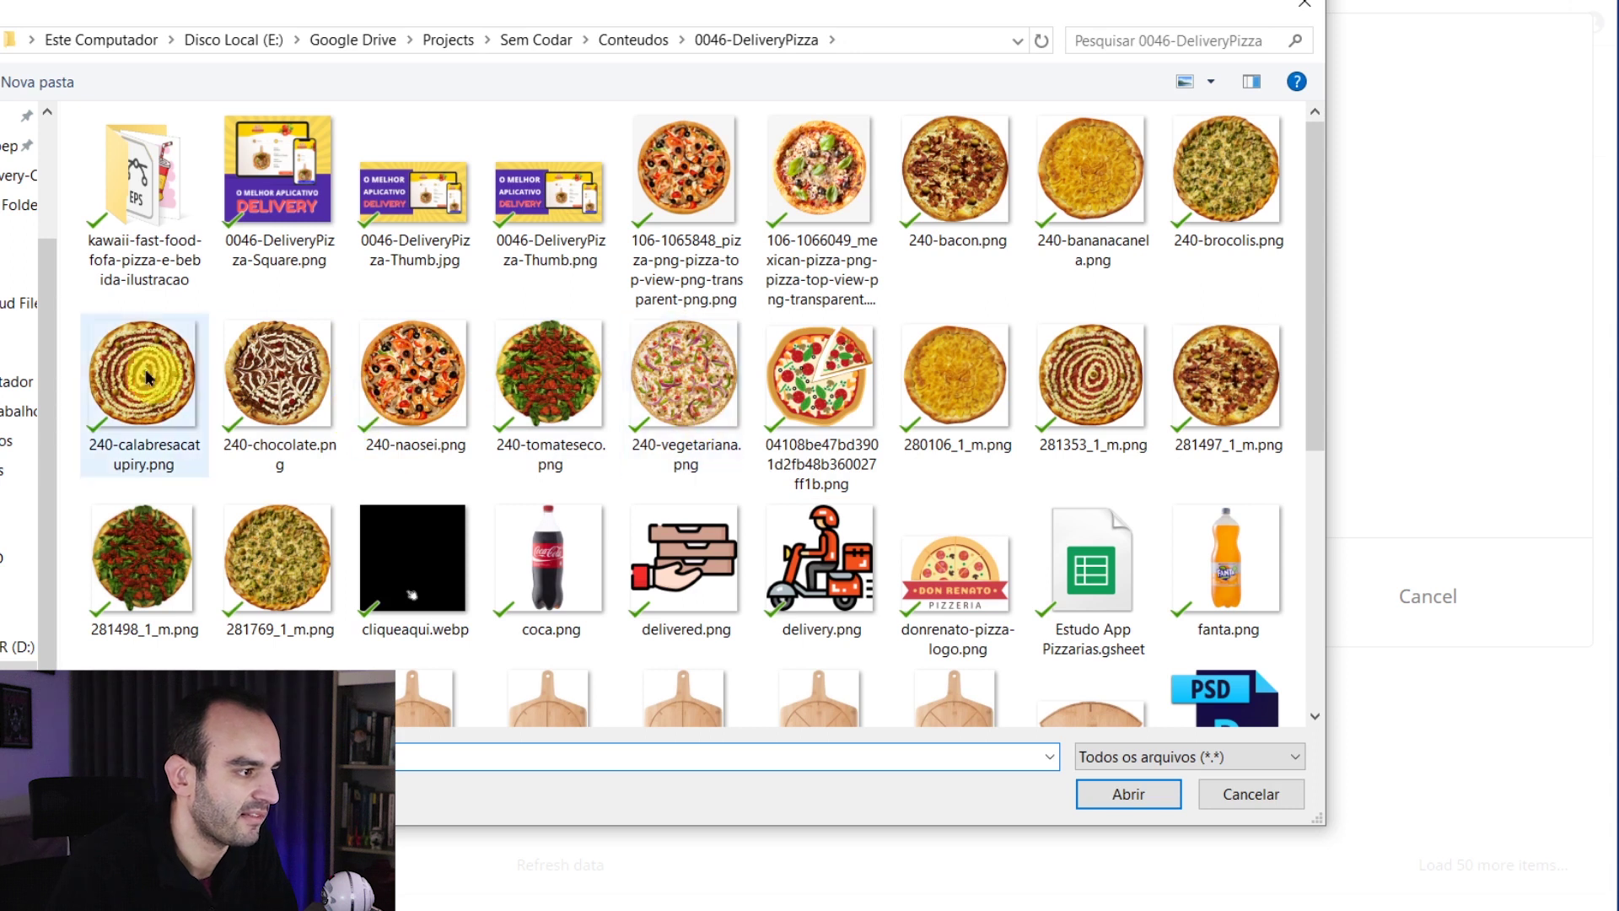
left_click(1129, 795)
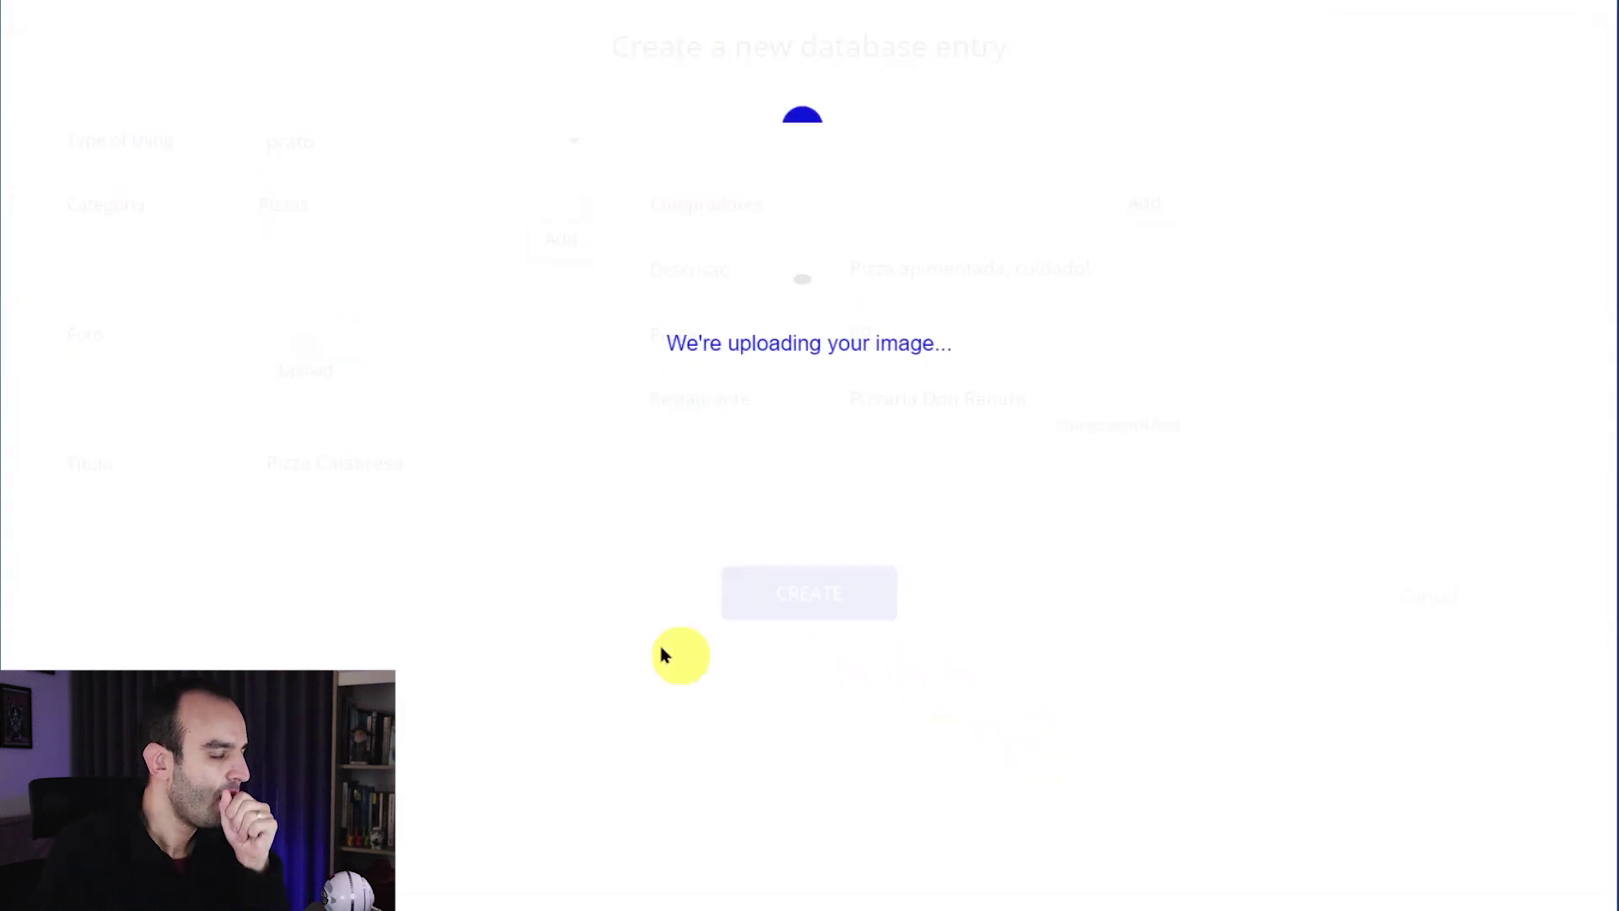
left_click(830, 590)
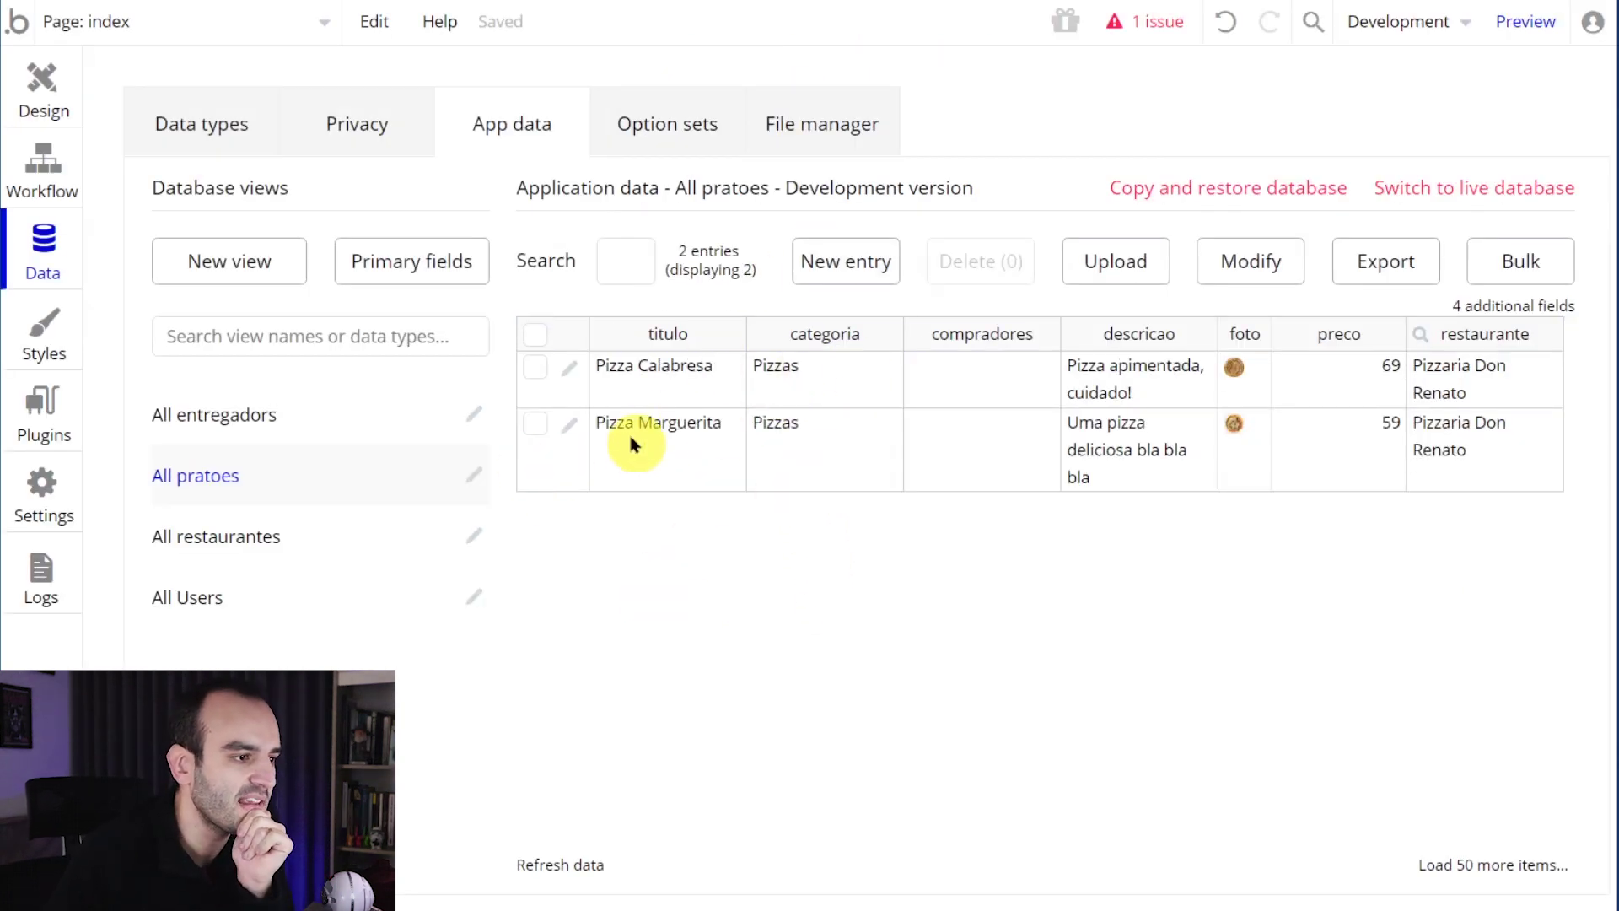
- Edit the Pizzaria Don Renato restaurante entry, add Pizza Marguerita and Pizza Calabresa to its Pratos, and save it
left_click(265, 544)
left_click(573, 372)
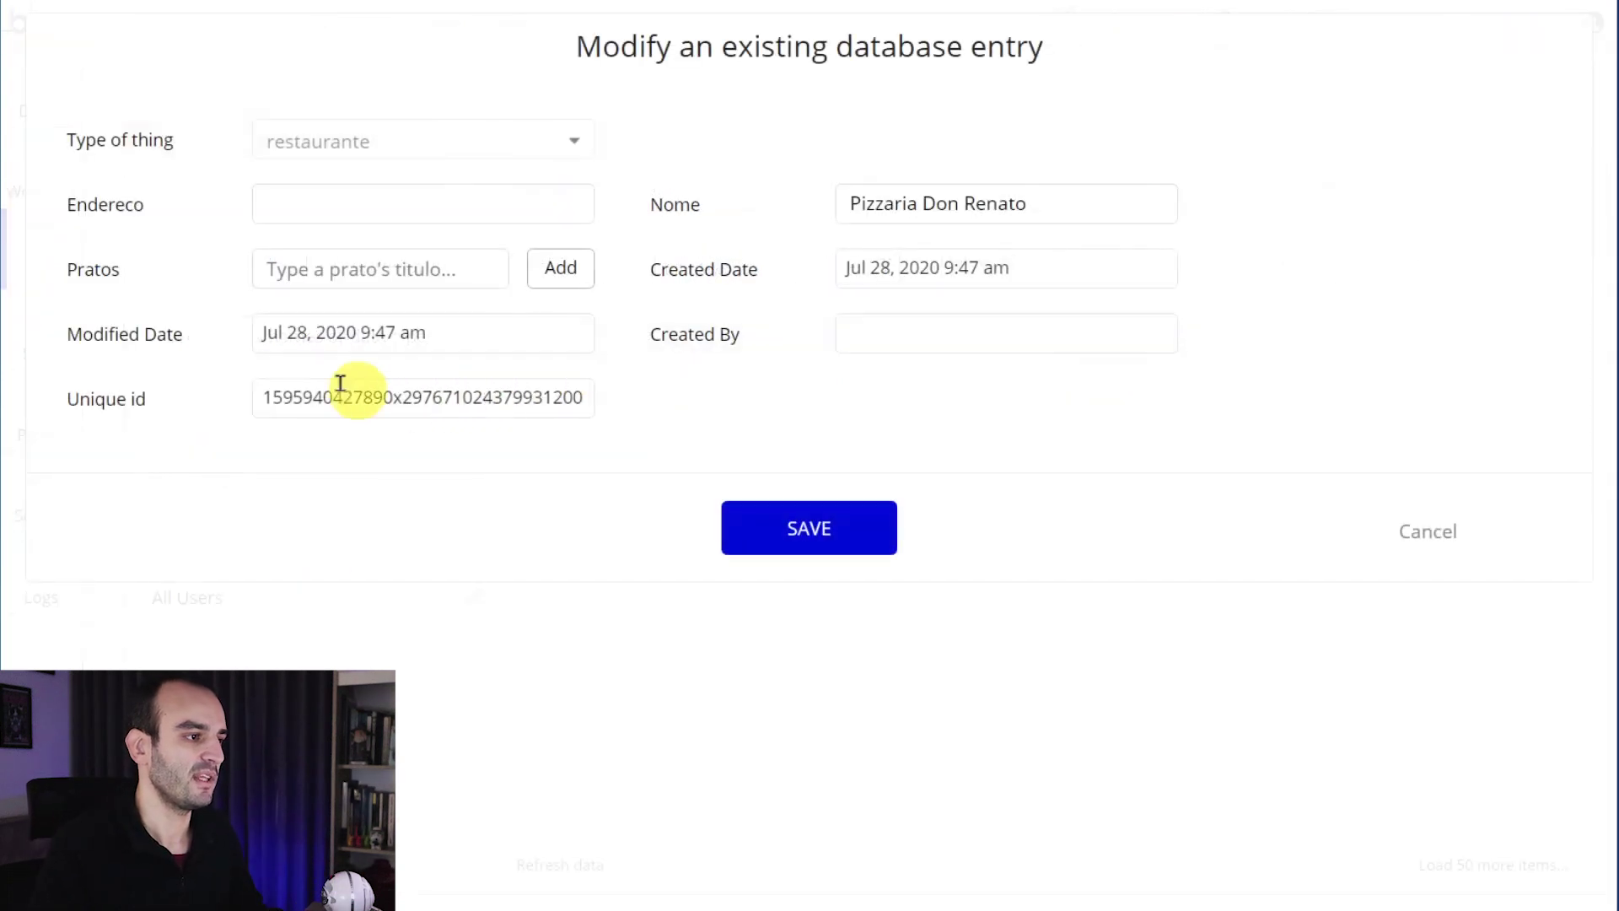
left_click(346, 255)
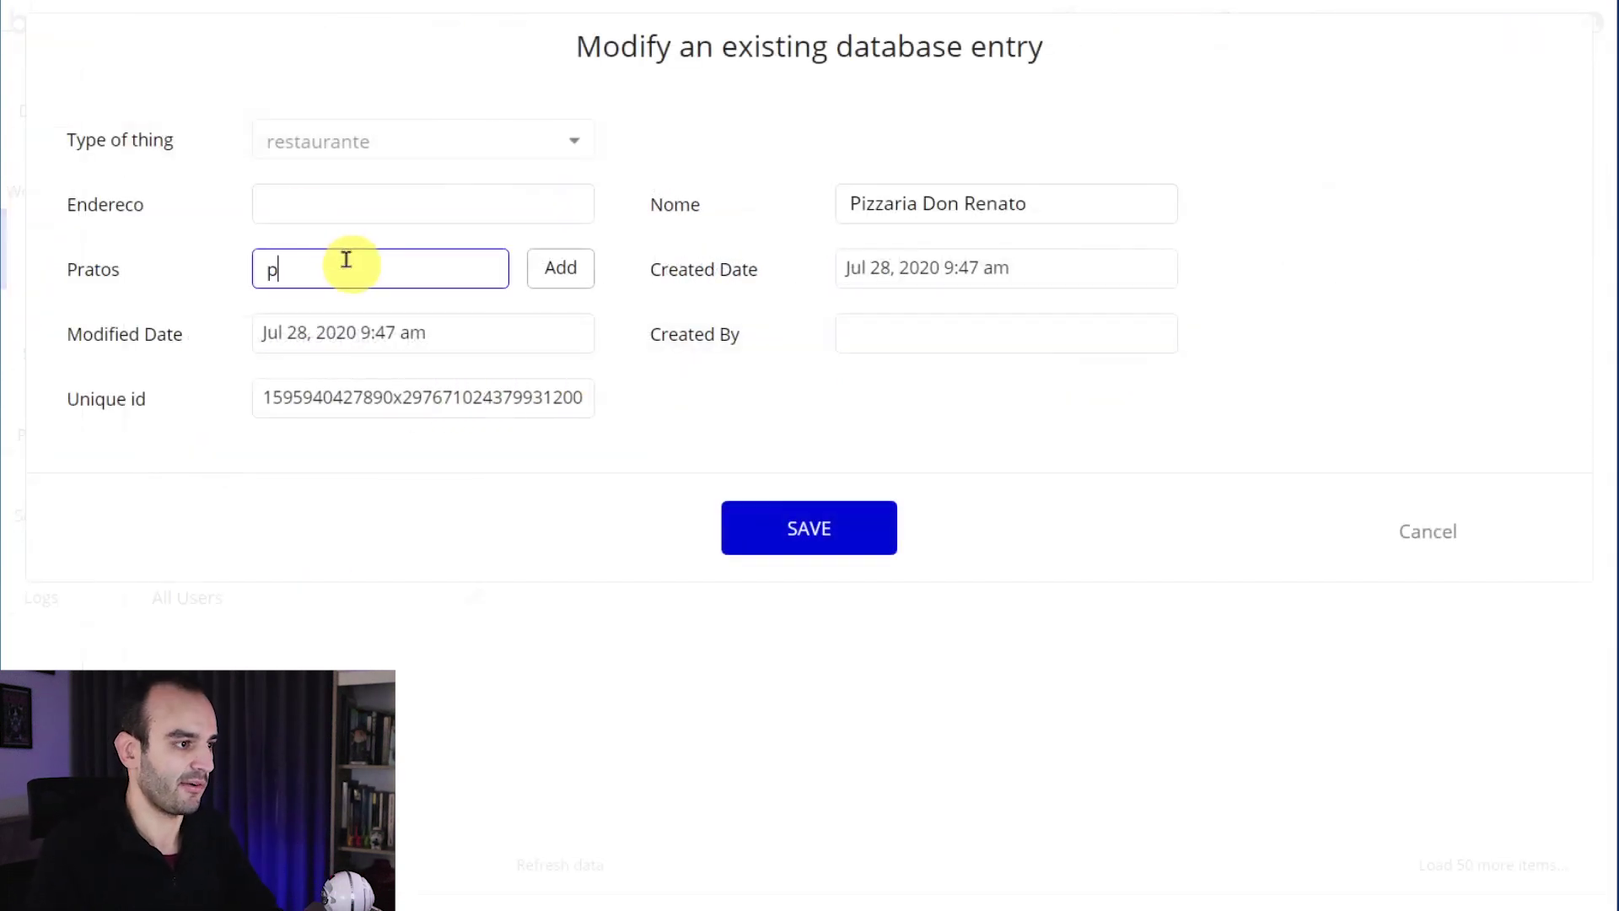
type("p")
left_click(372, 318)
left_click(560, 268)
left_click(428, 315)
type("p")
left_click(387, 397)
left_click(560, 305)
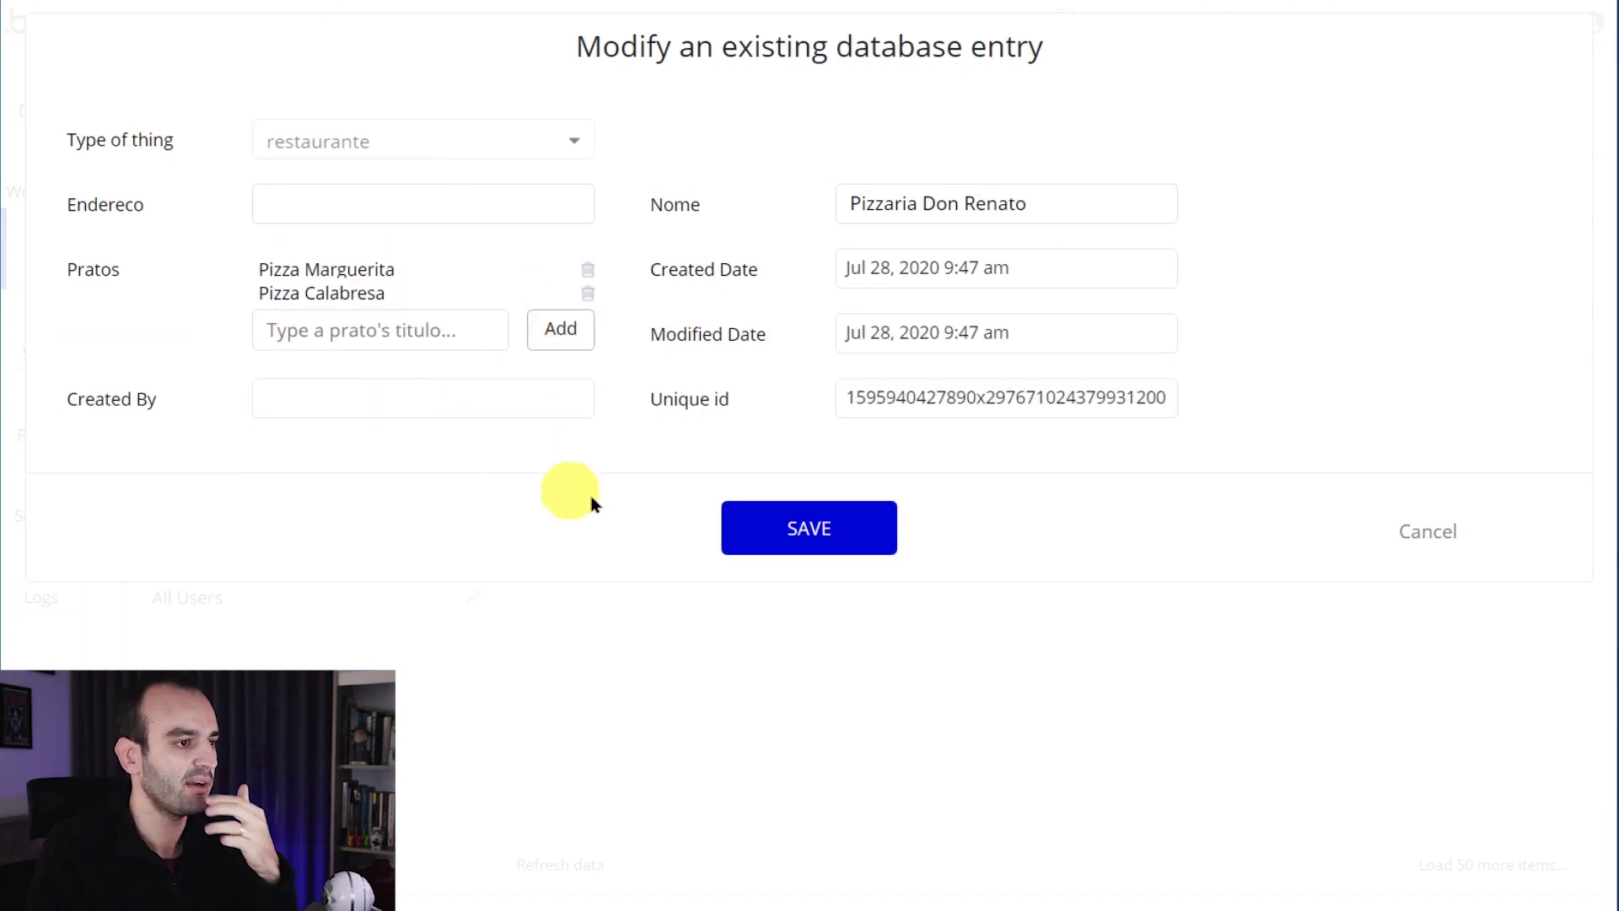
left_click(801, 531)
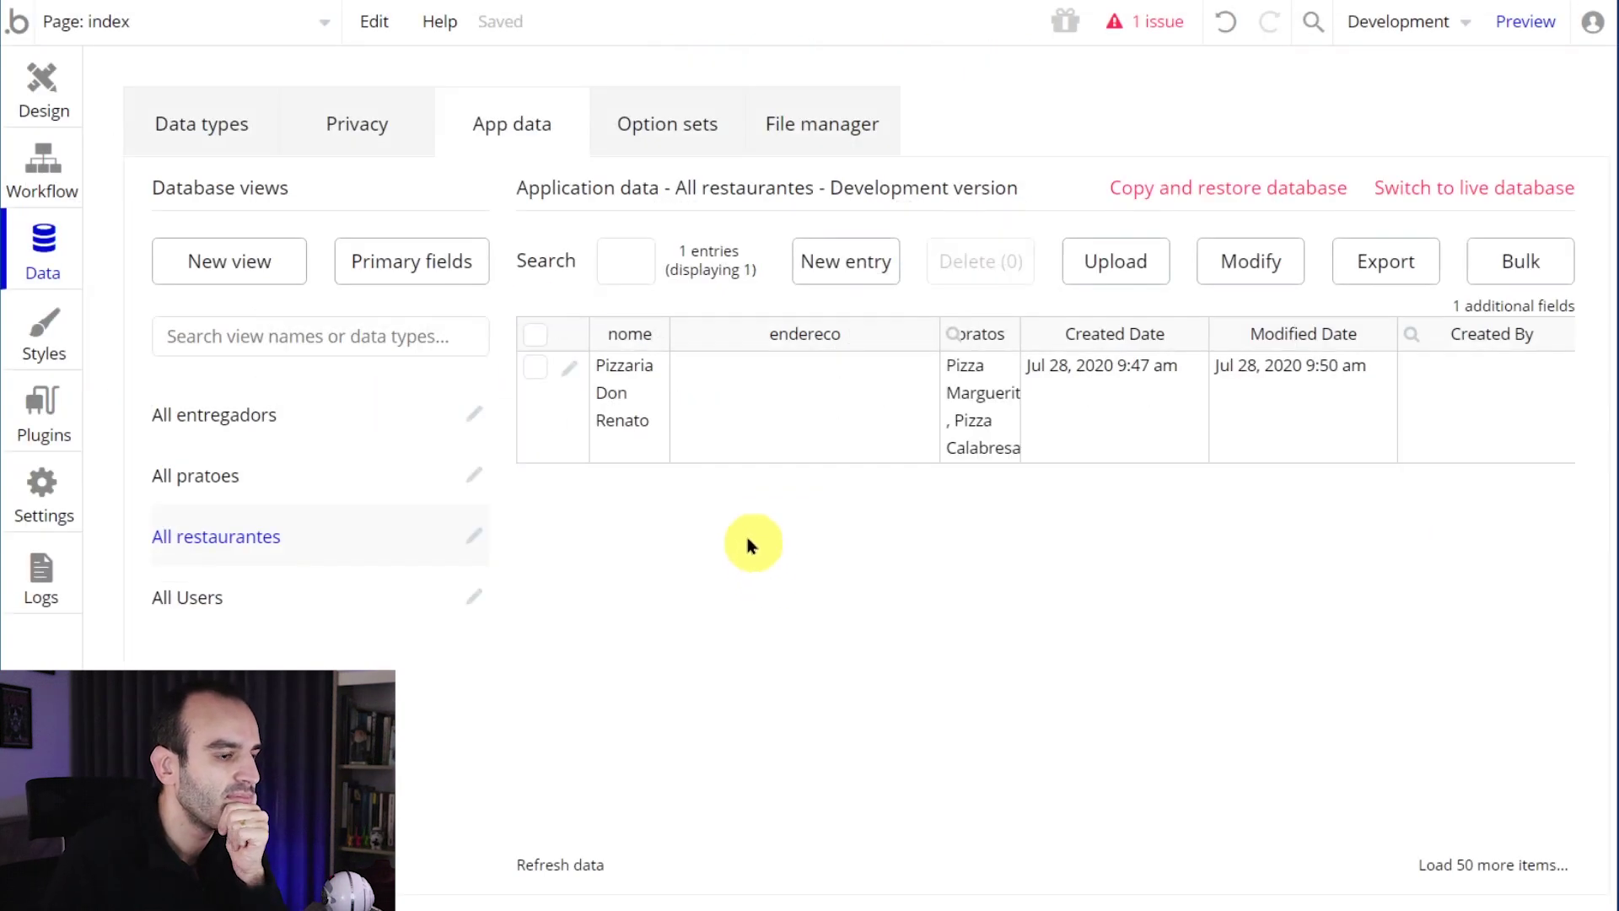
- Create an entregador entry with the delivery person's name as Nome, leaving Pratos_a_entregar empty
left_click(196, 432)
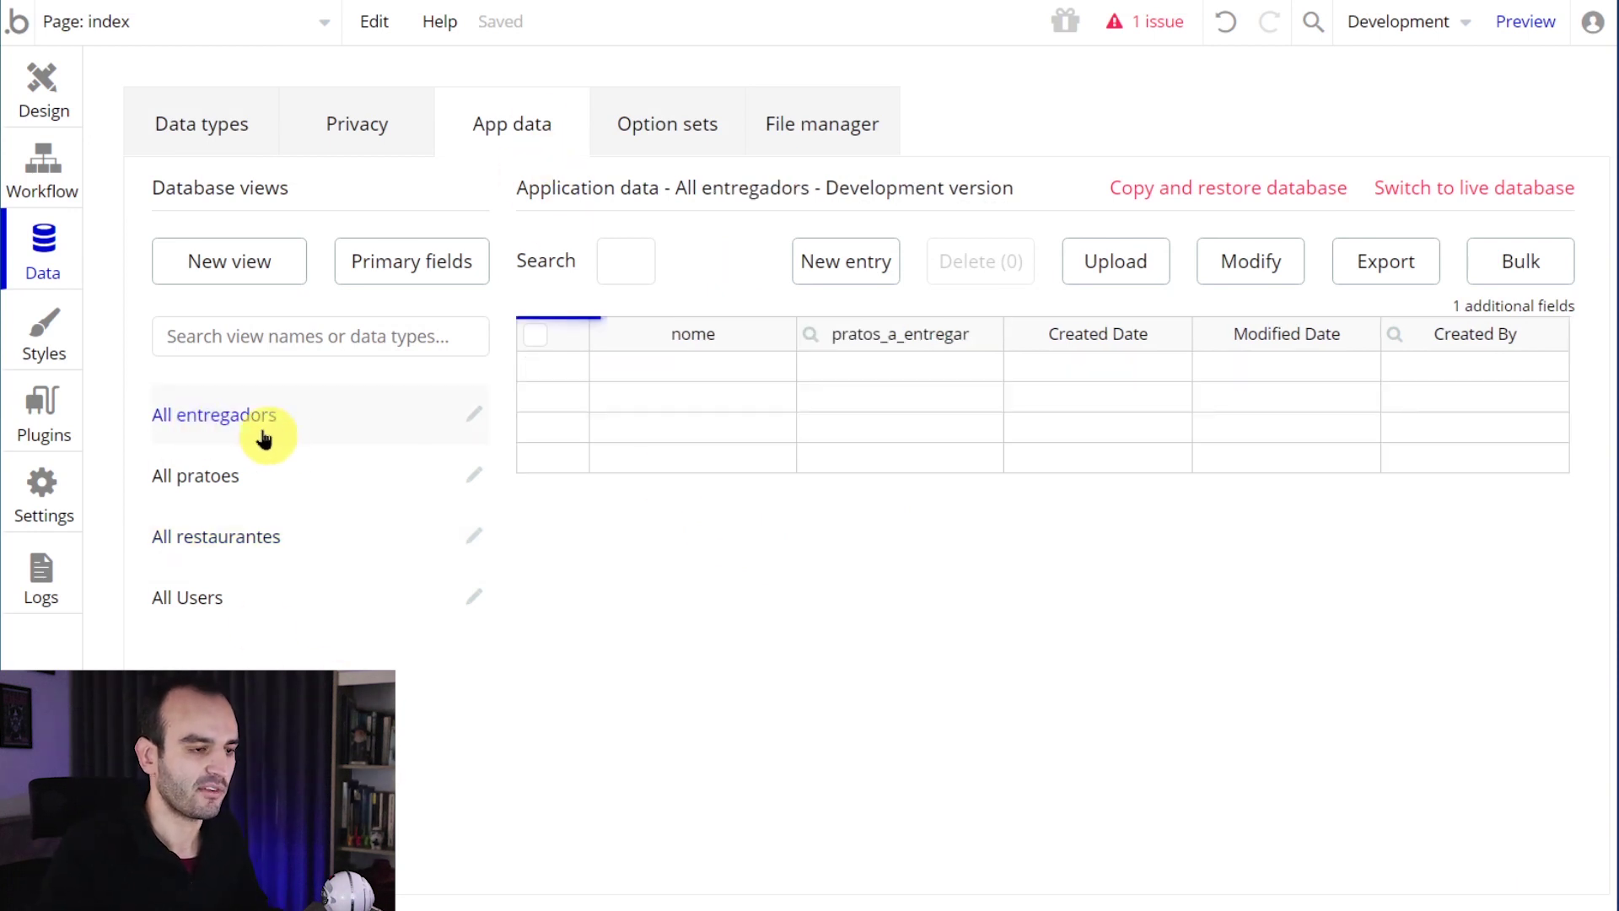
left_click(837, 270)
left_click(491, 196)
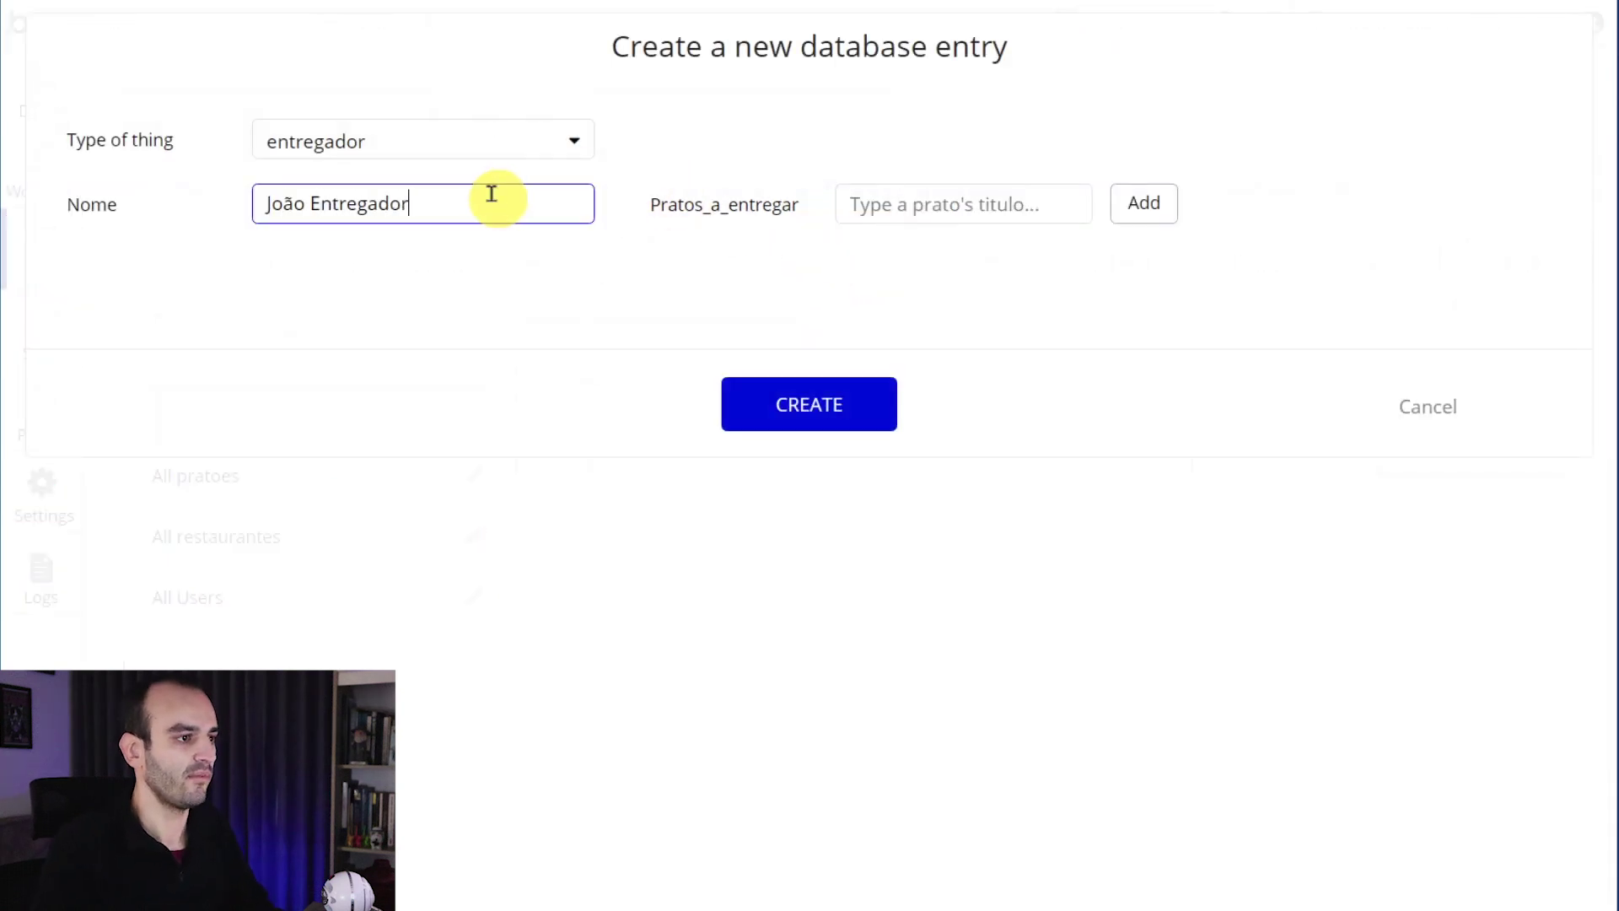
type("João Entregador")
left_click(968, 209)
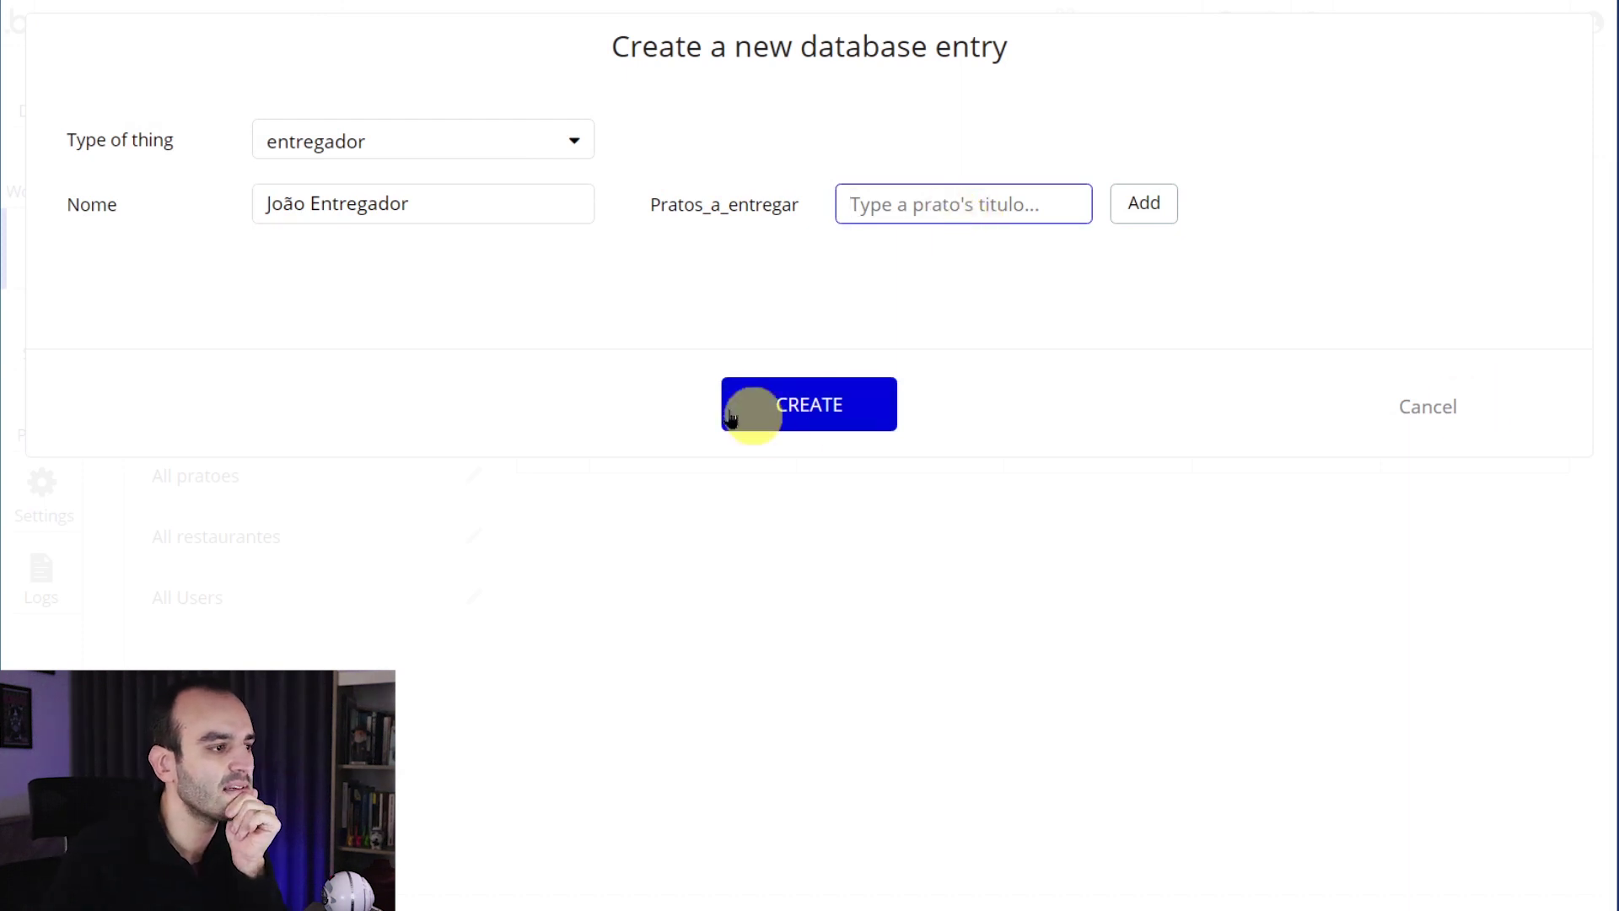
left_click(843, 419)
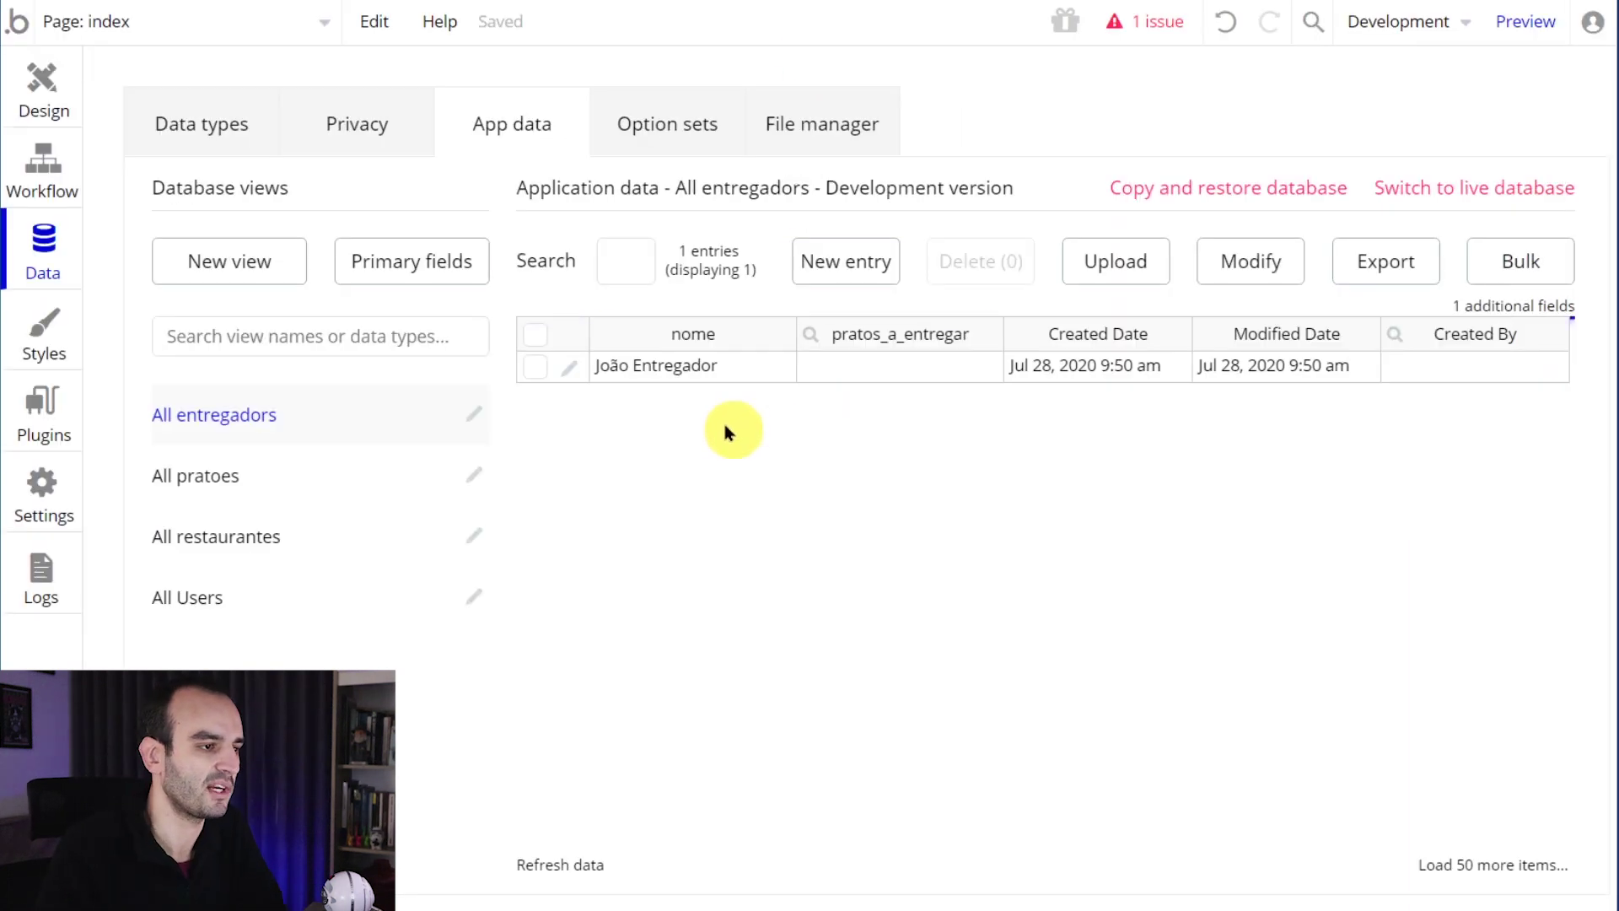
- Review the saved records in the pratoes, restaurantes and entregadors views to compare how dishes and restaurant are linked
left_click(330, 478)
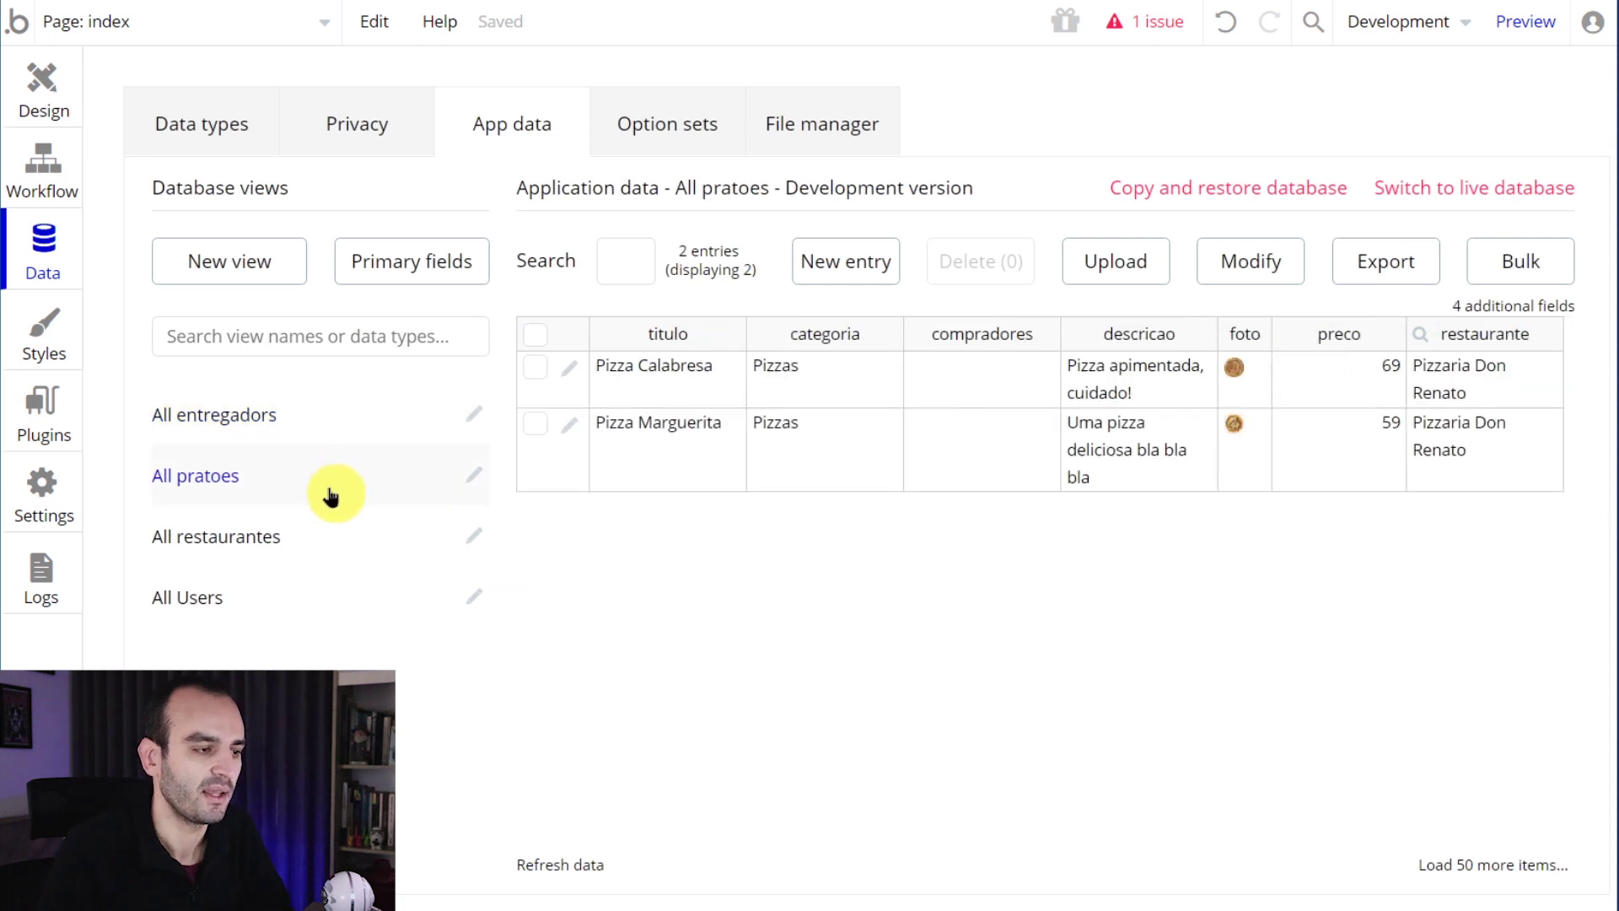
left_click(318, 549)
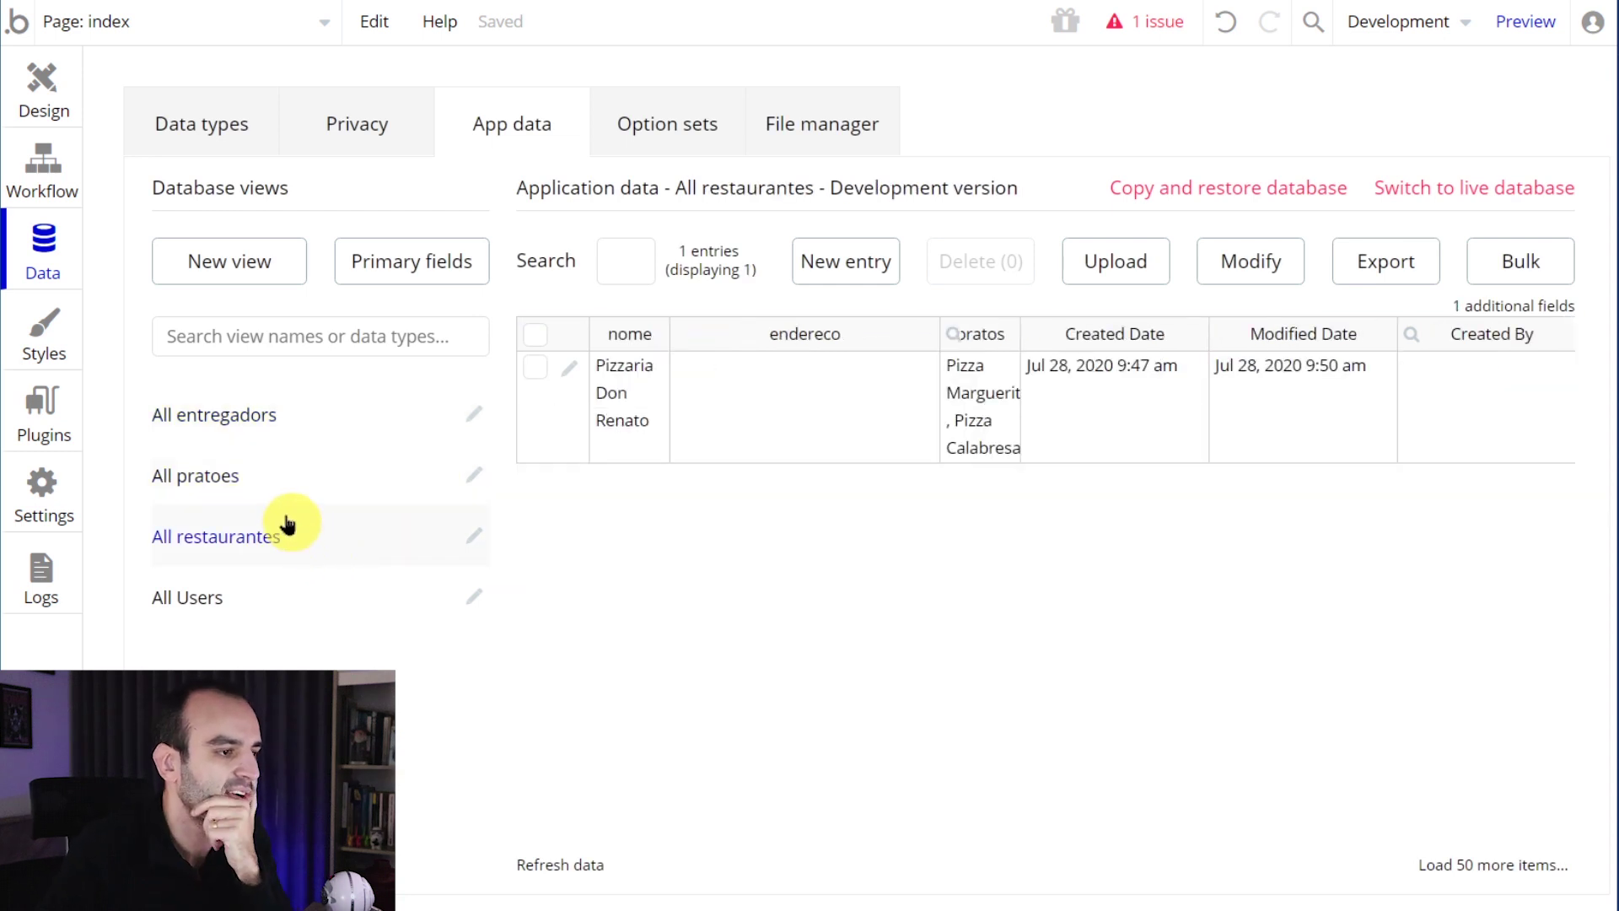
left_click(285, 485)
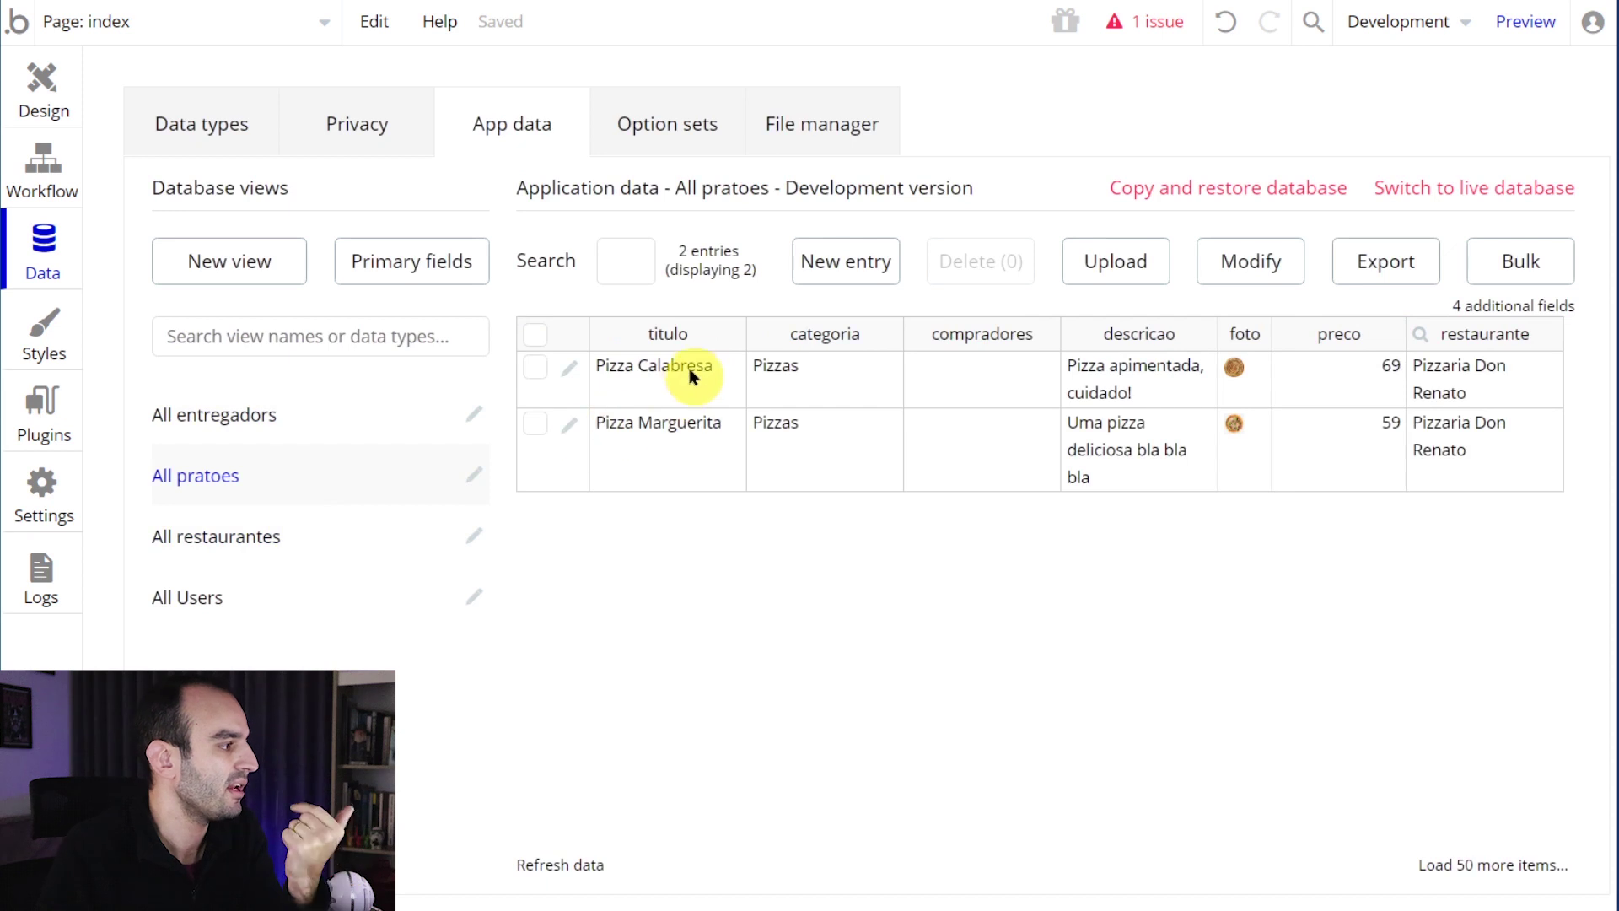
left_click(261, 537)
left_click(285, 481)
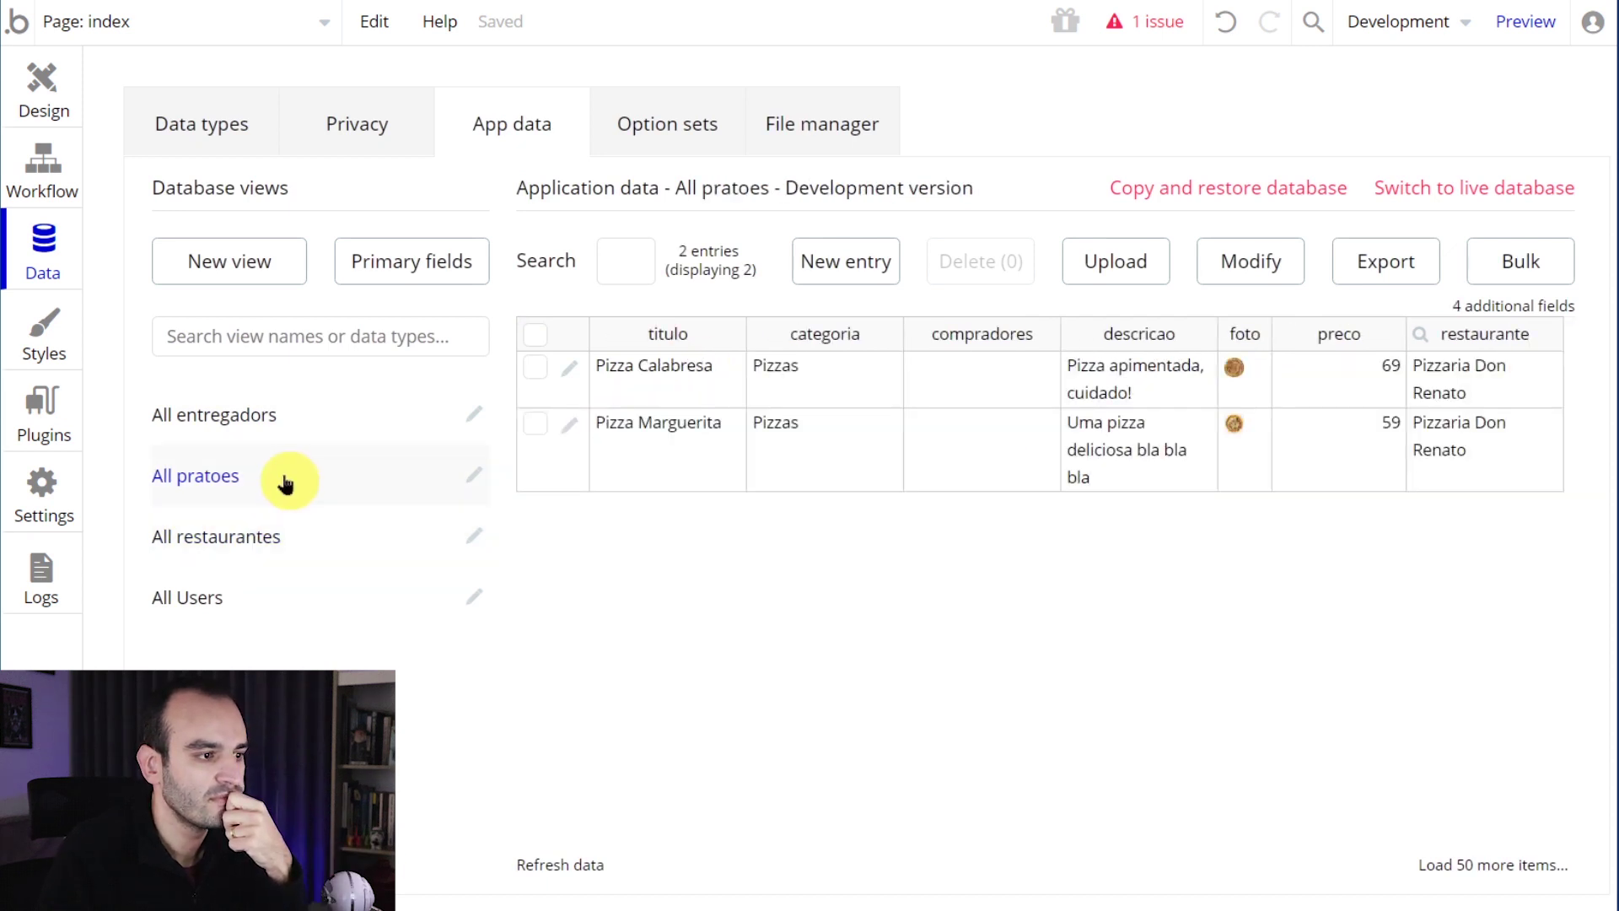
left_click(281, 412)
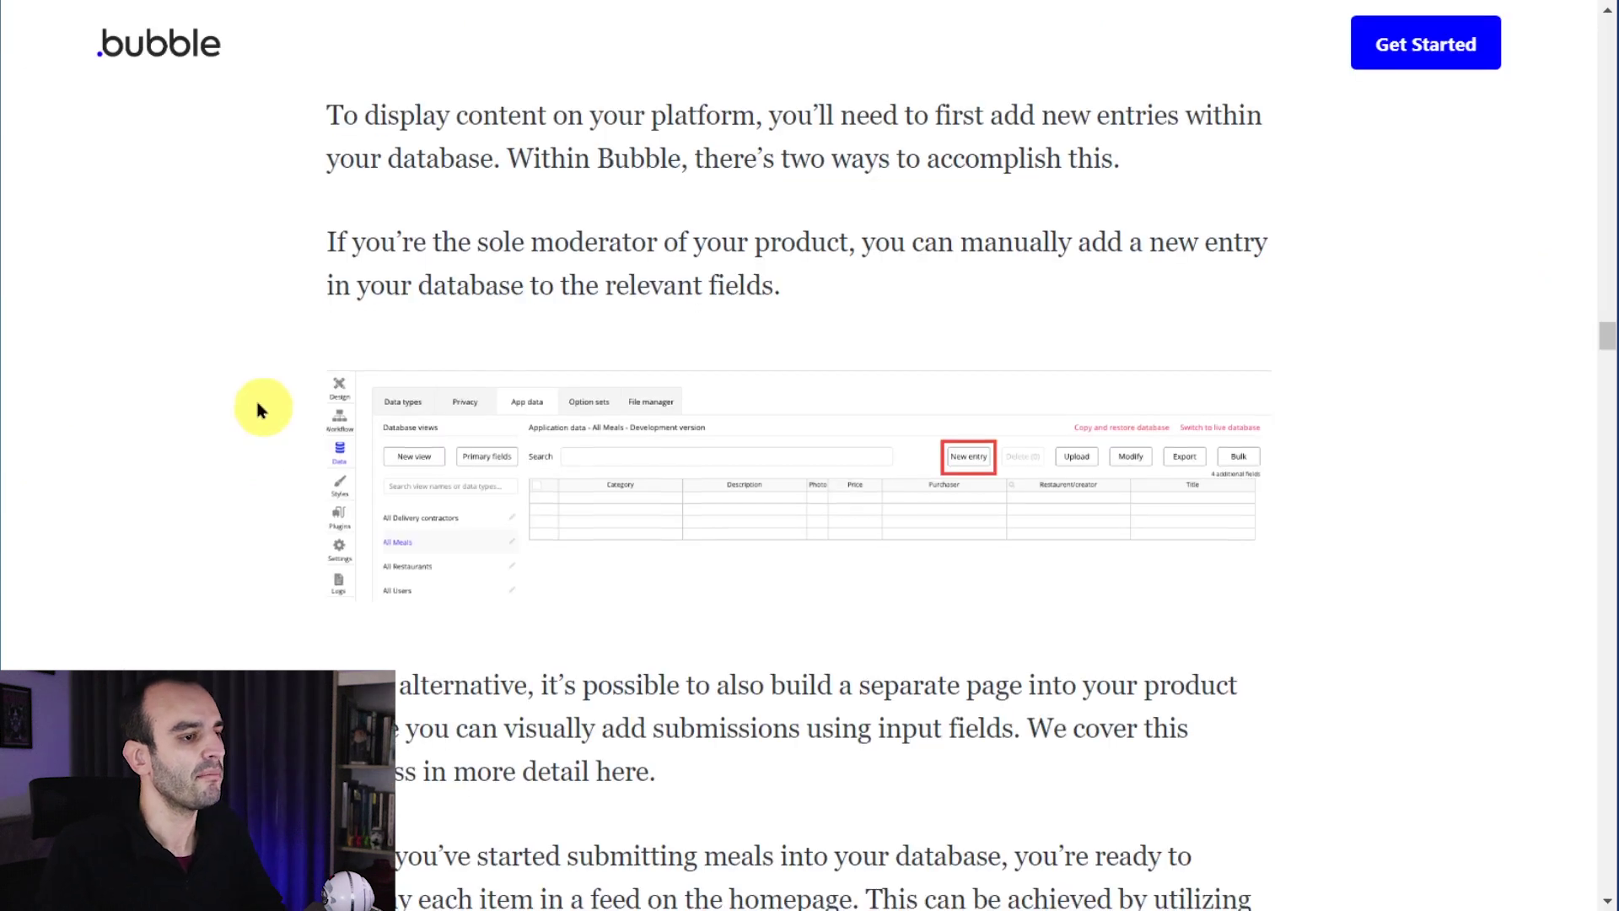
- Read the Bubble tutorial's passage on adding database entries manually or through a separate page with input fields
scroll(257, 397, "down", 5)
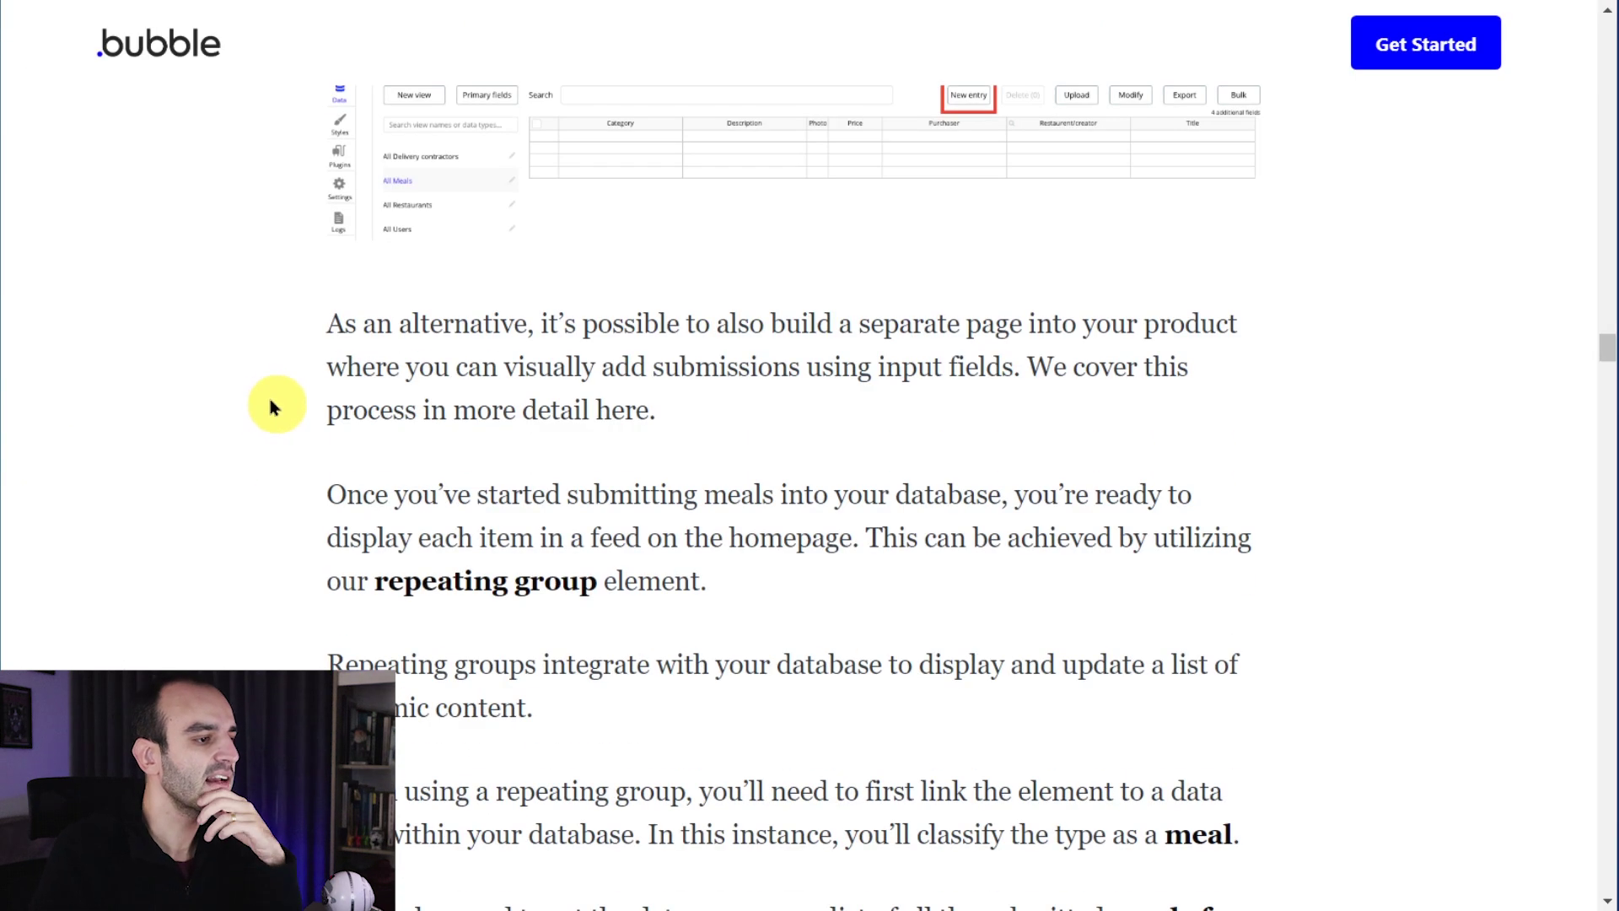
scroll(264, 376, "down", 1)
scroll(261, 369, "up", 4)
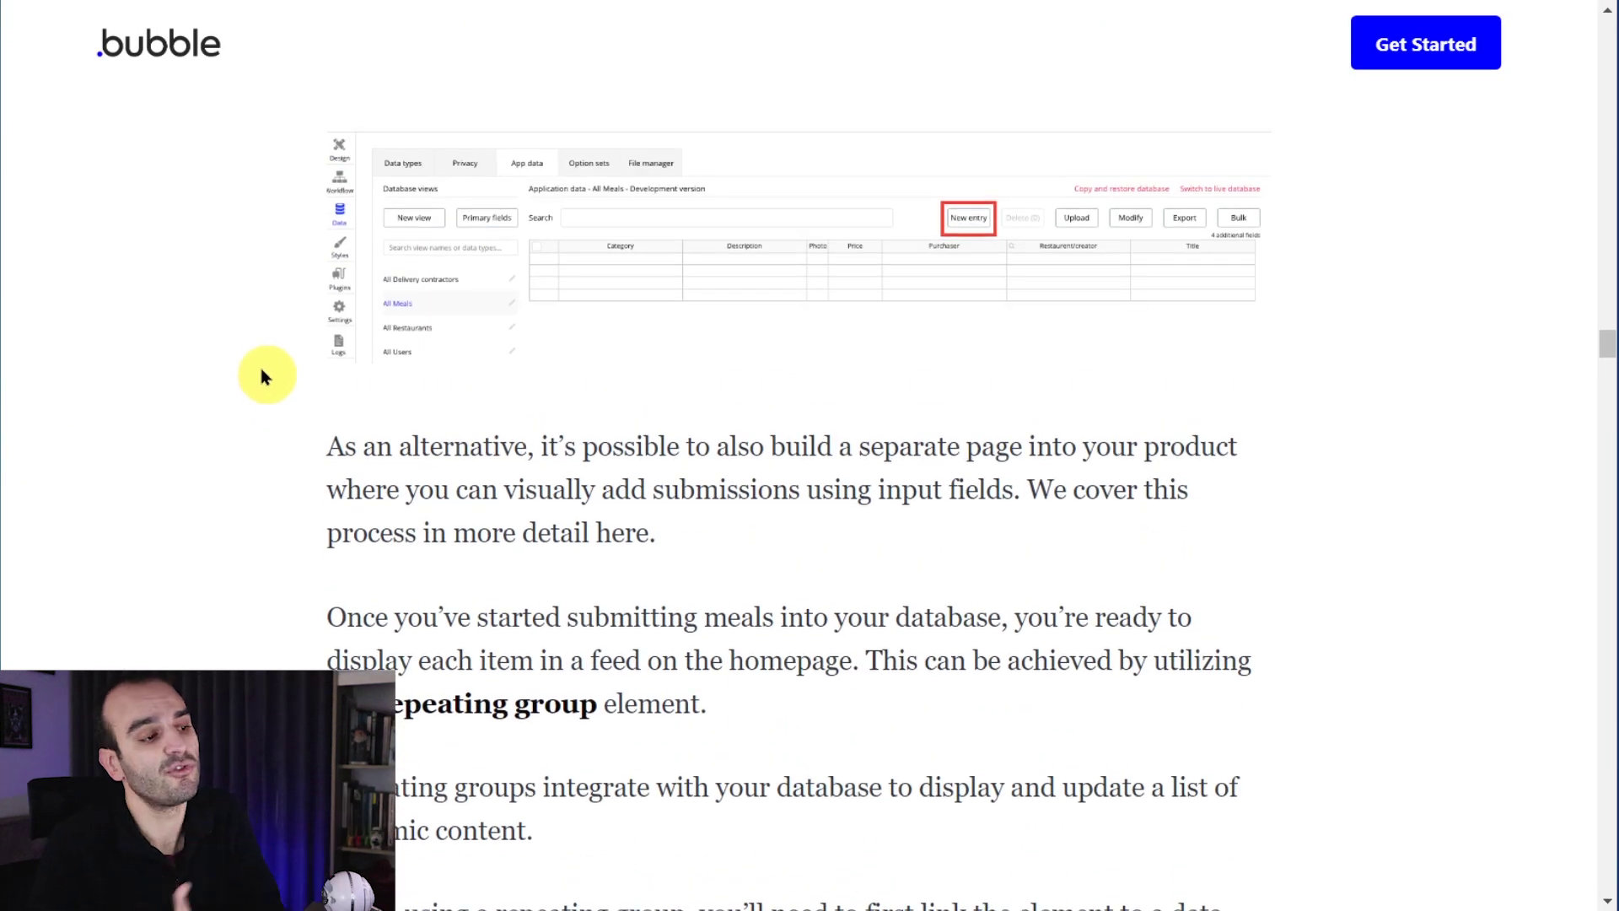
scroll(826, 405, "up", 1)
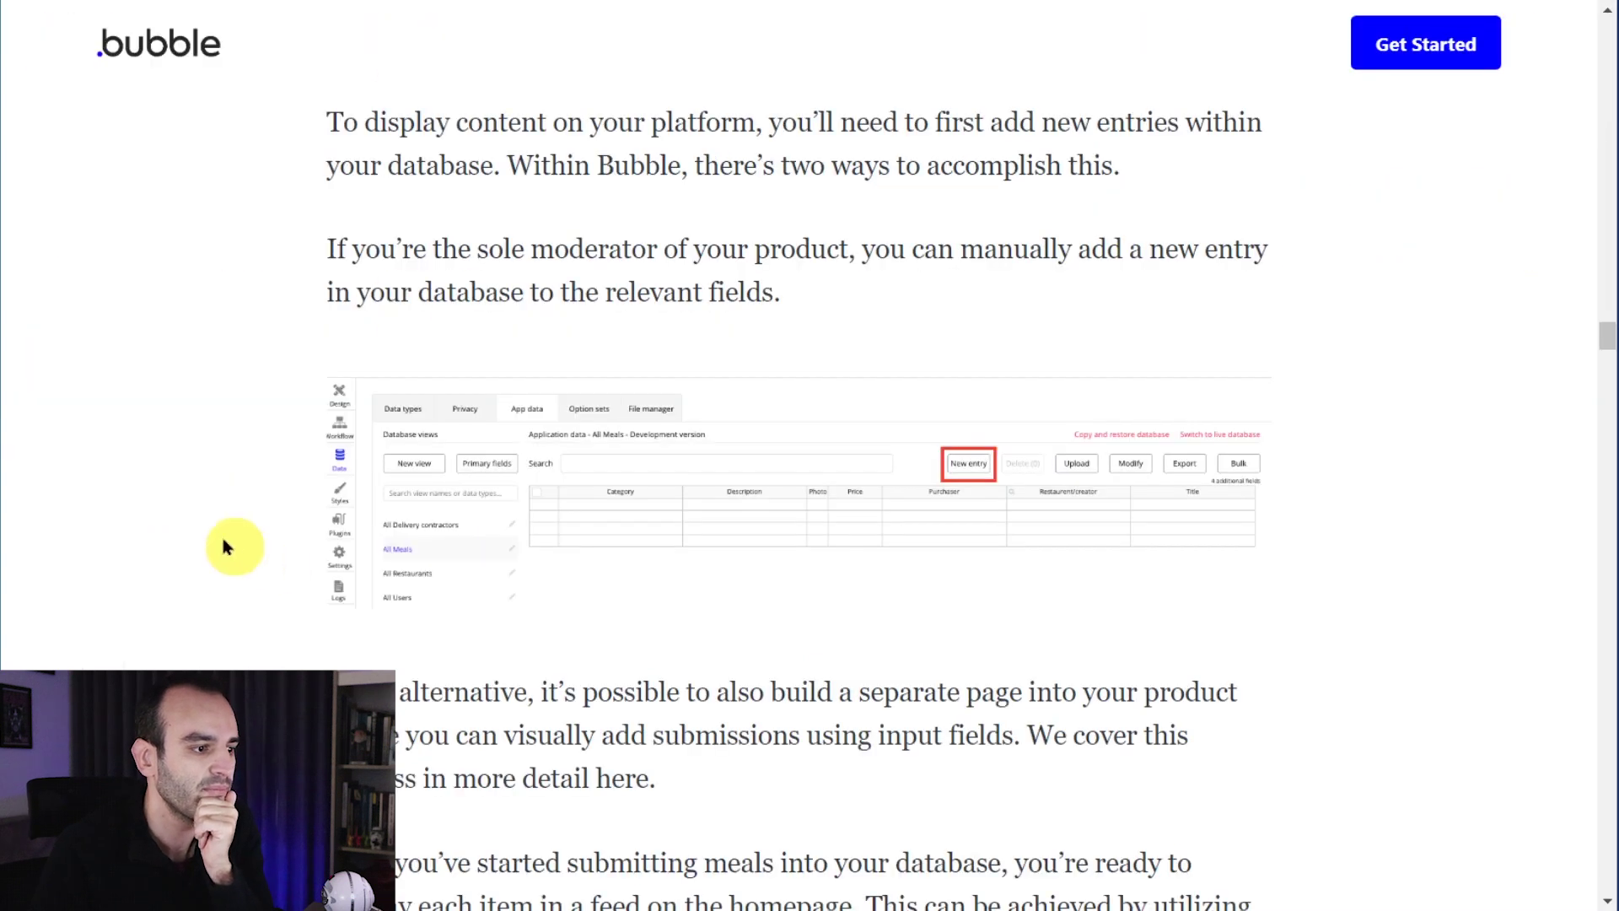
scroll(224, 546, "down", 4)
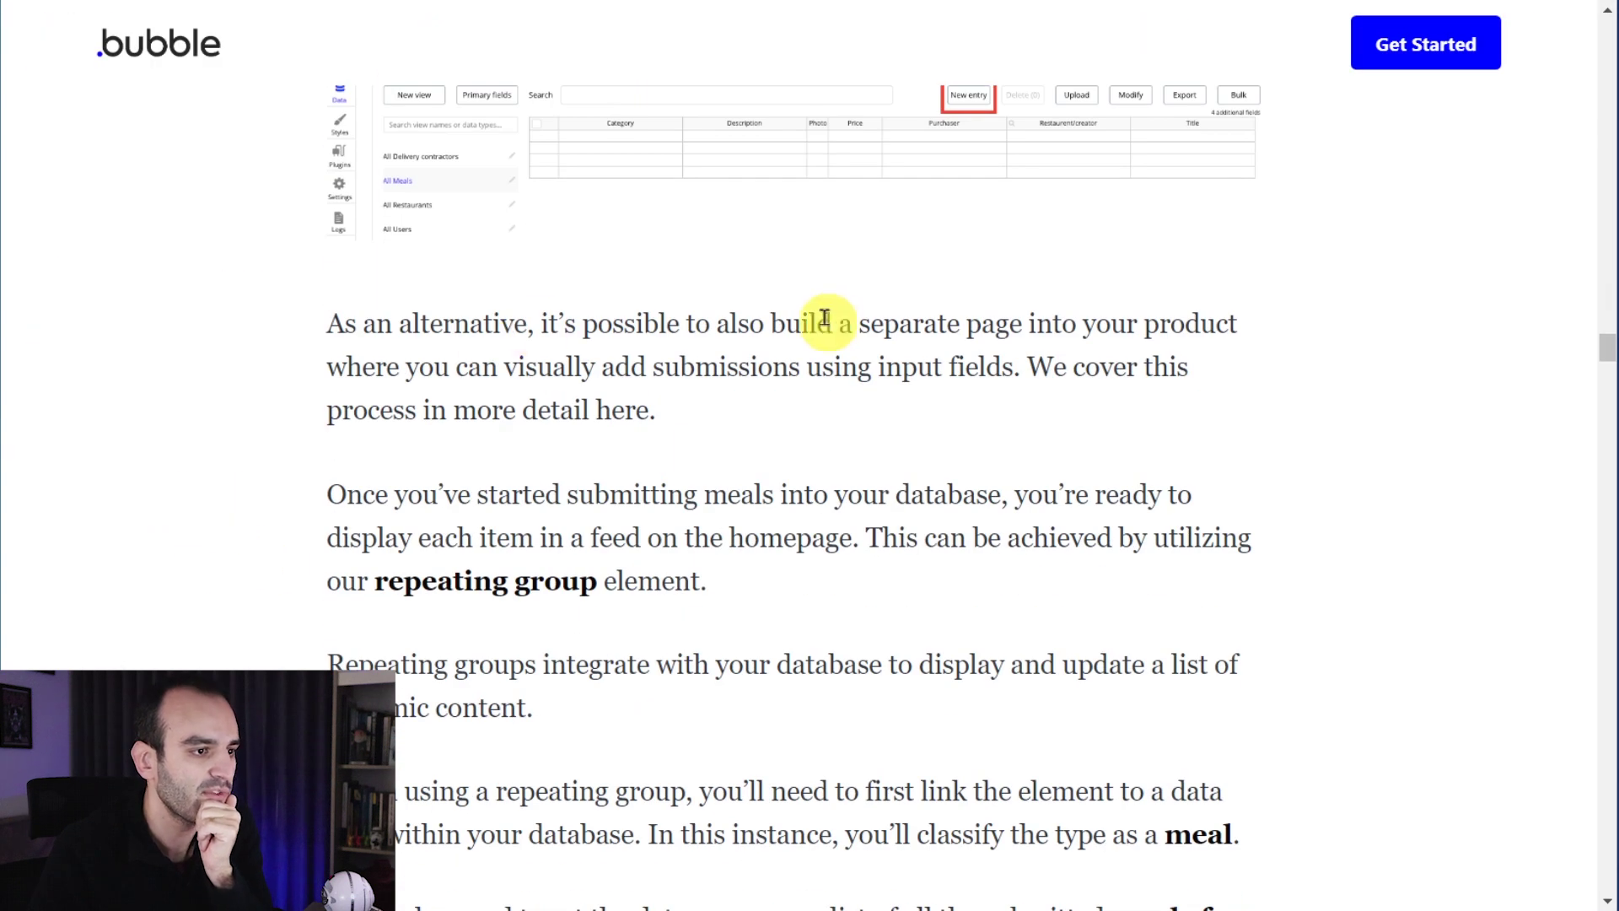
left_click_drag(857, 323, 1048, 323)
left_click(976, 324)
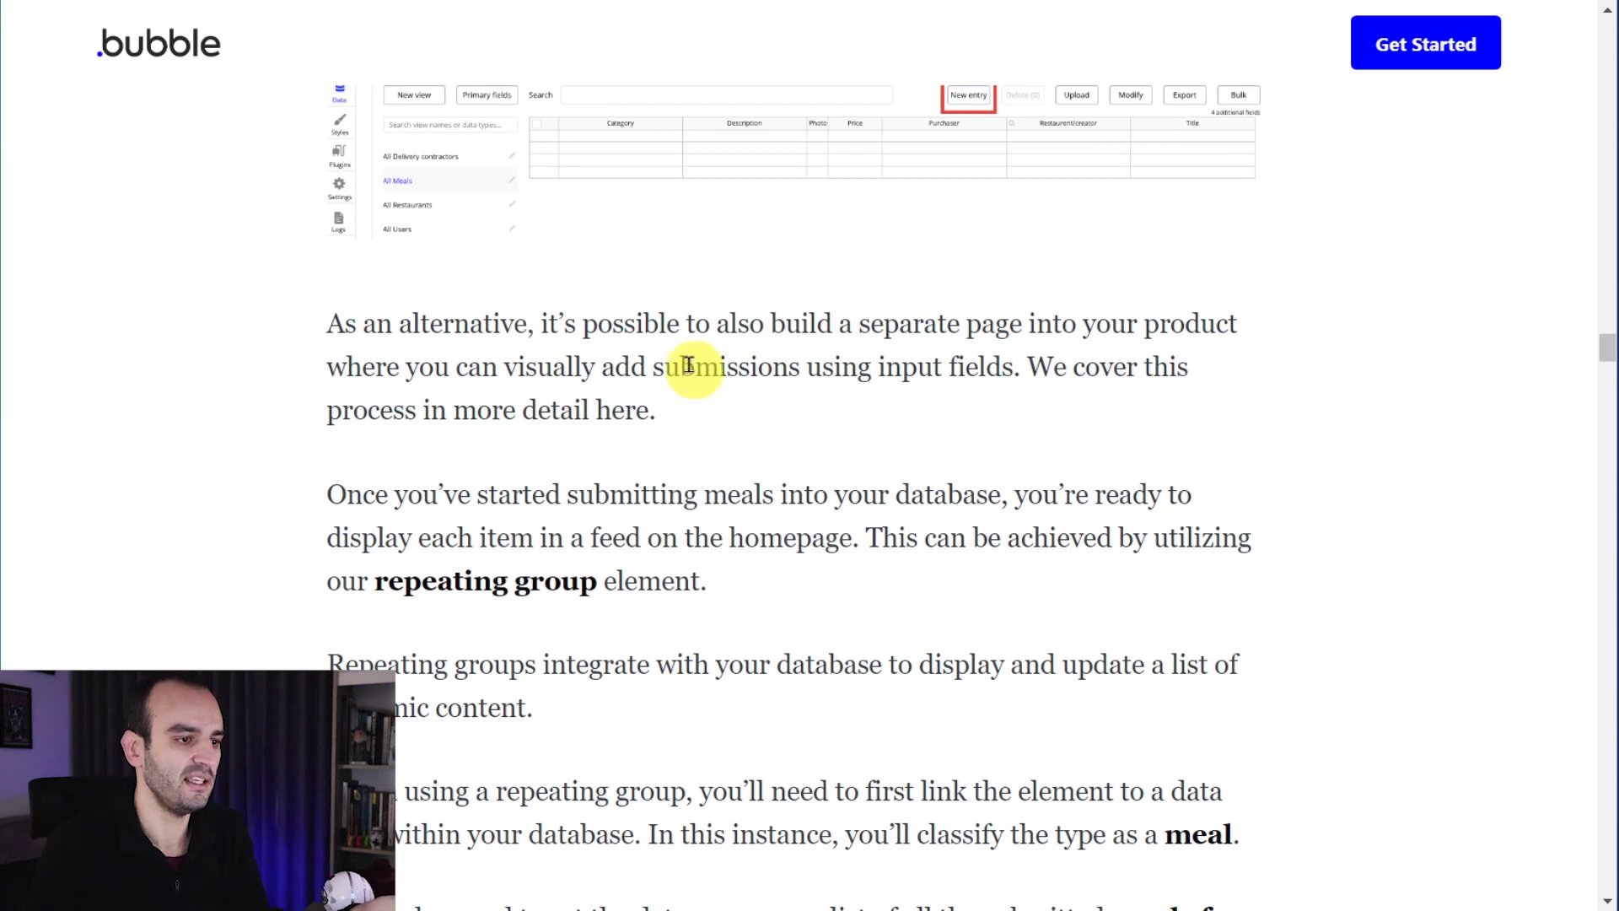
- Read the tutorial's section on displaying meals in a repeating group, including its content type, data source and category constraint
scroll(615, 396, "down", 3)
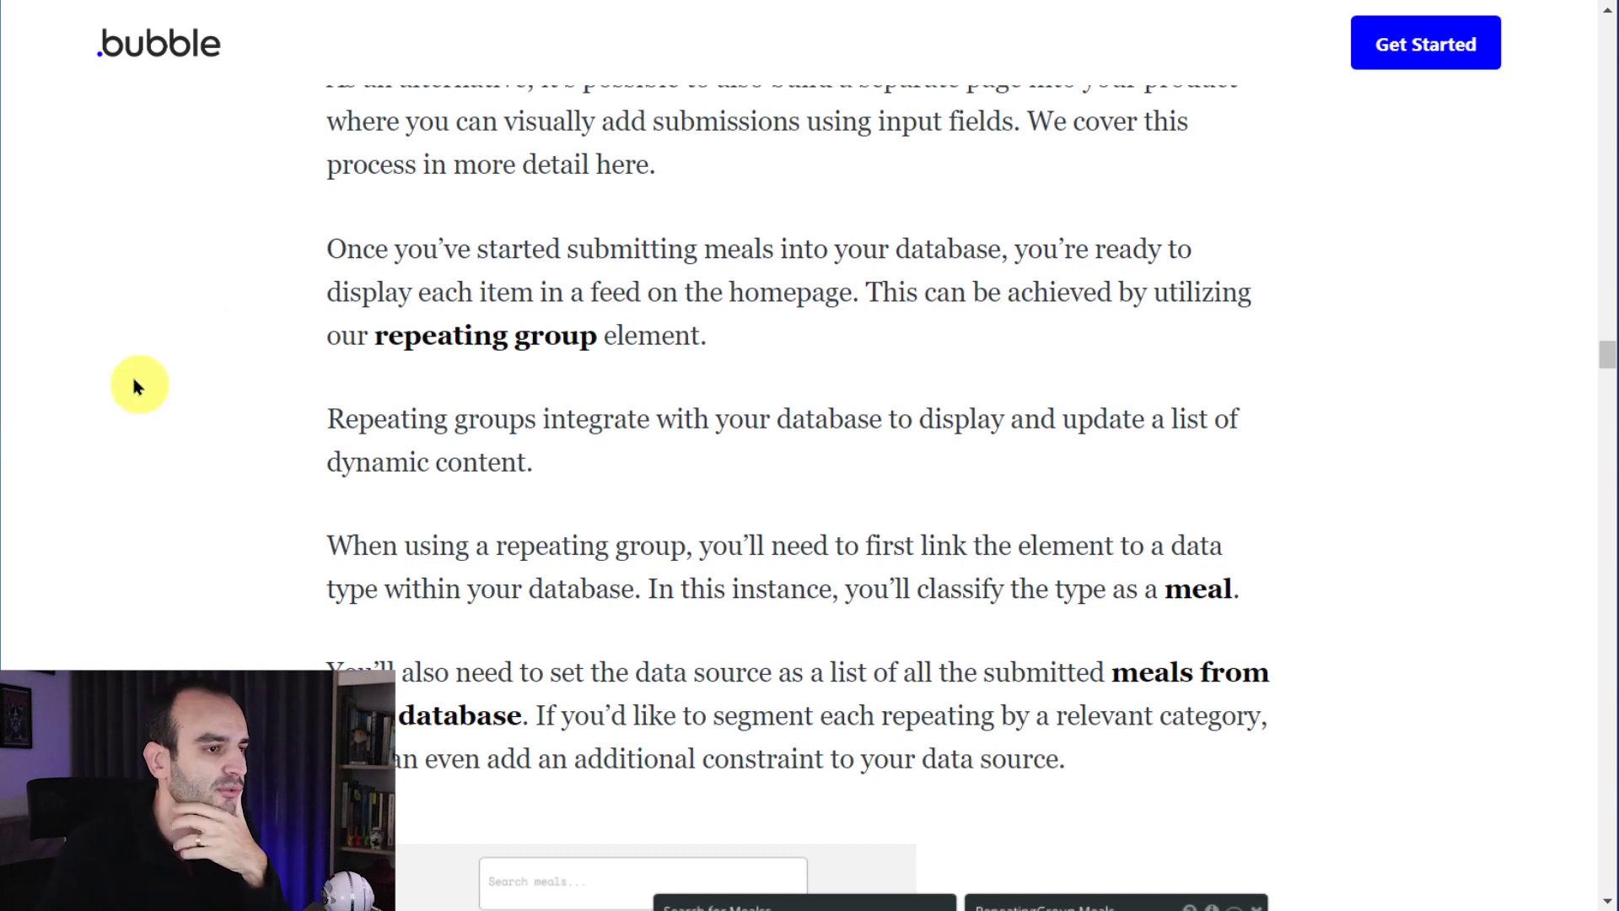
scroll(177, 333, "down", 3)
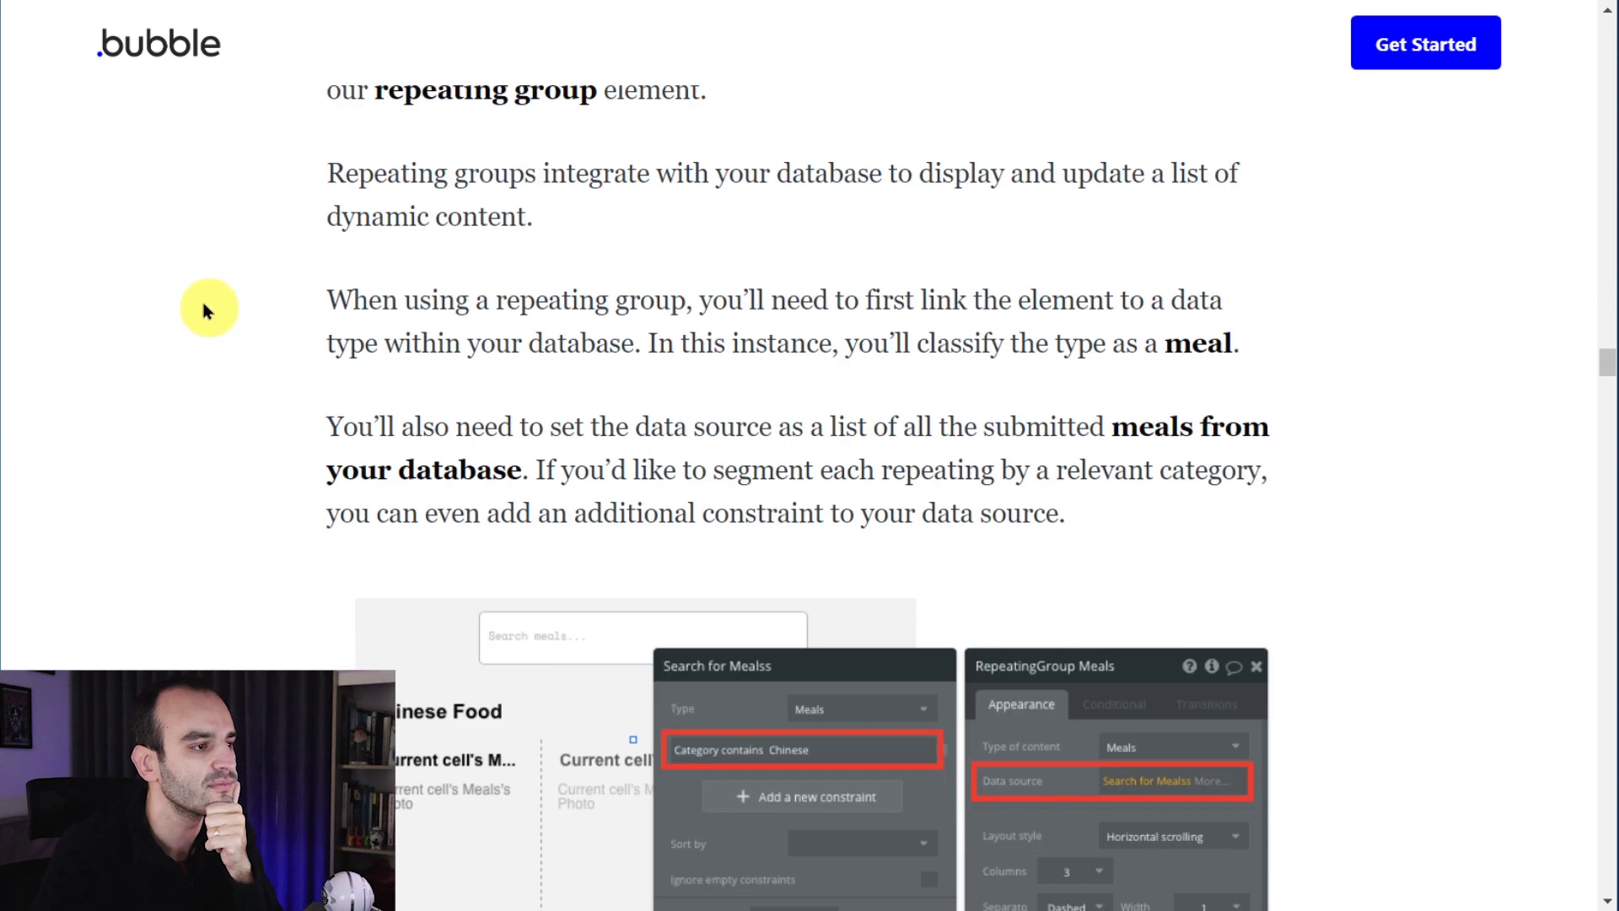
scroll(208, 301, "down", 2)
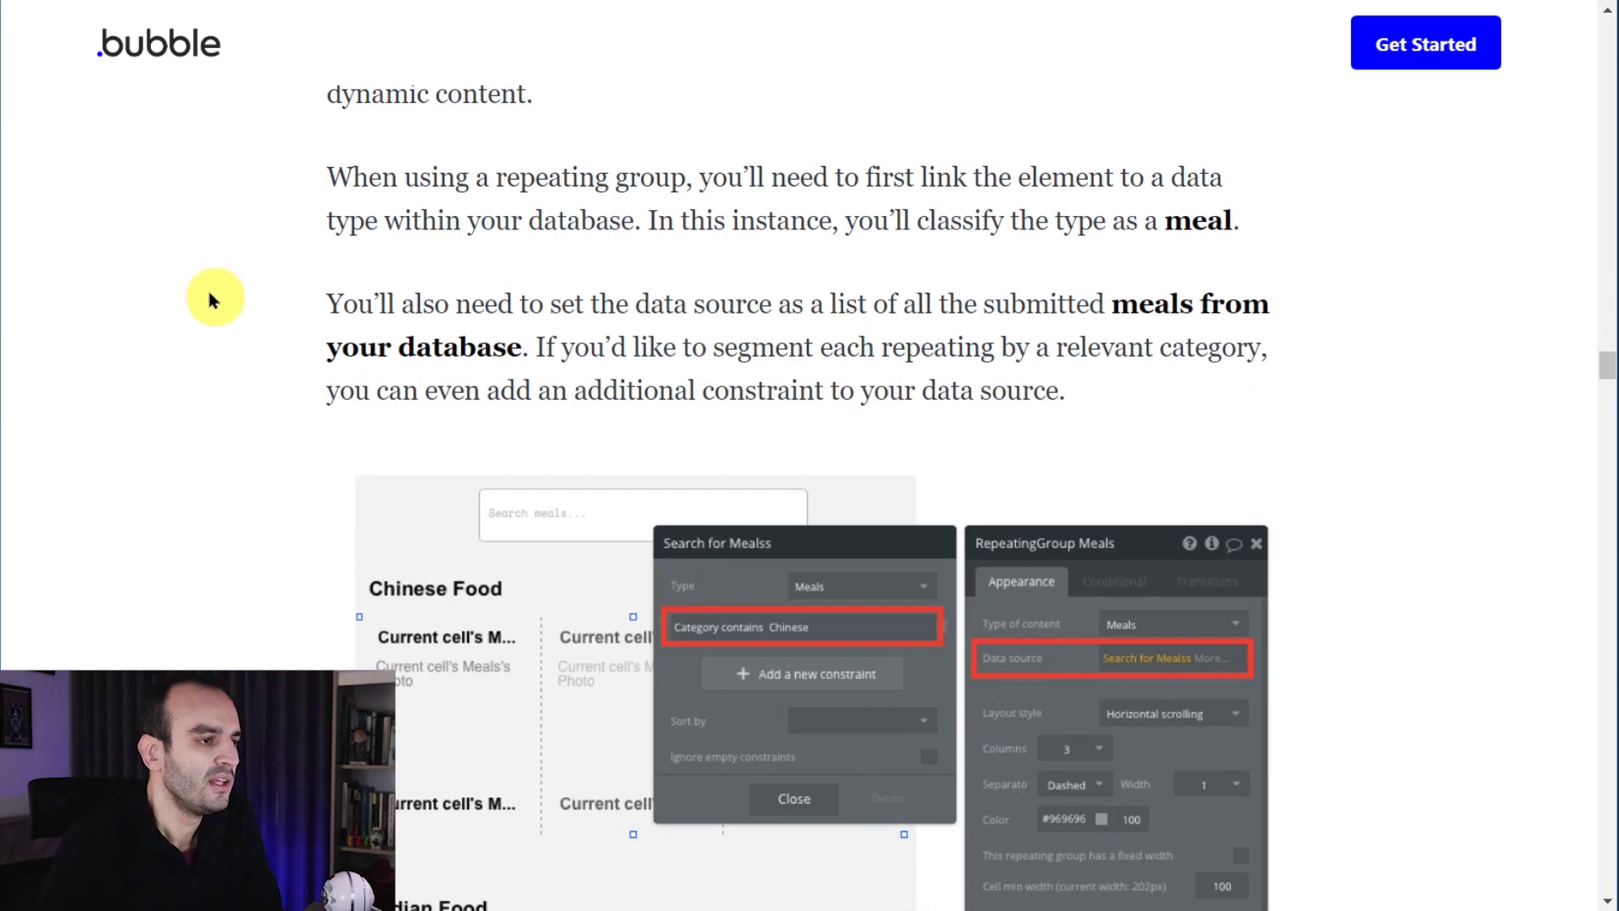
scroll(211, 249, "up", 3)
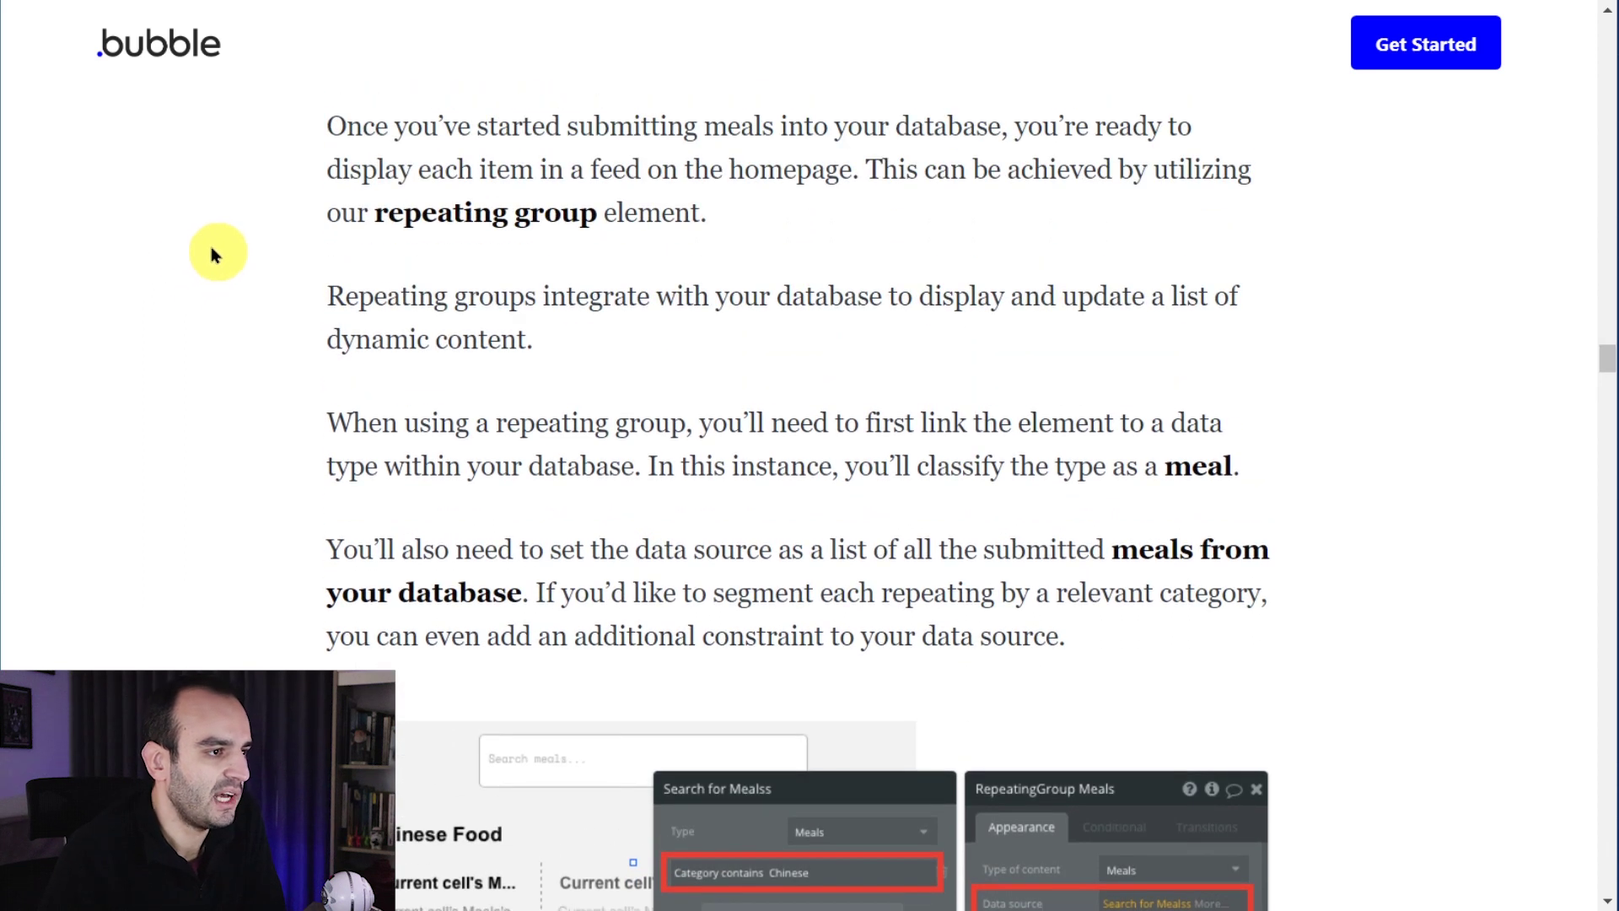
left_click_drag(494, 131, 711, 138)
left_click(711, 138)
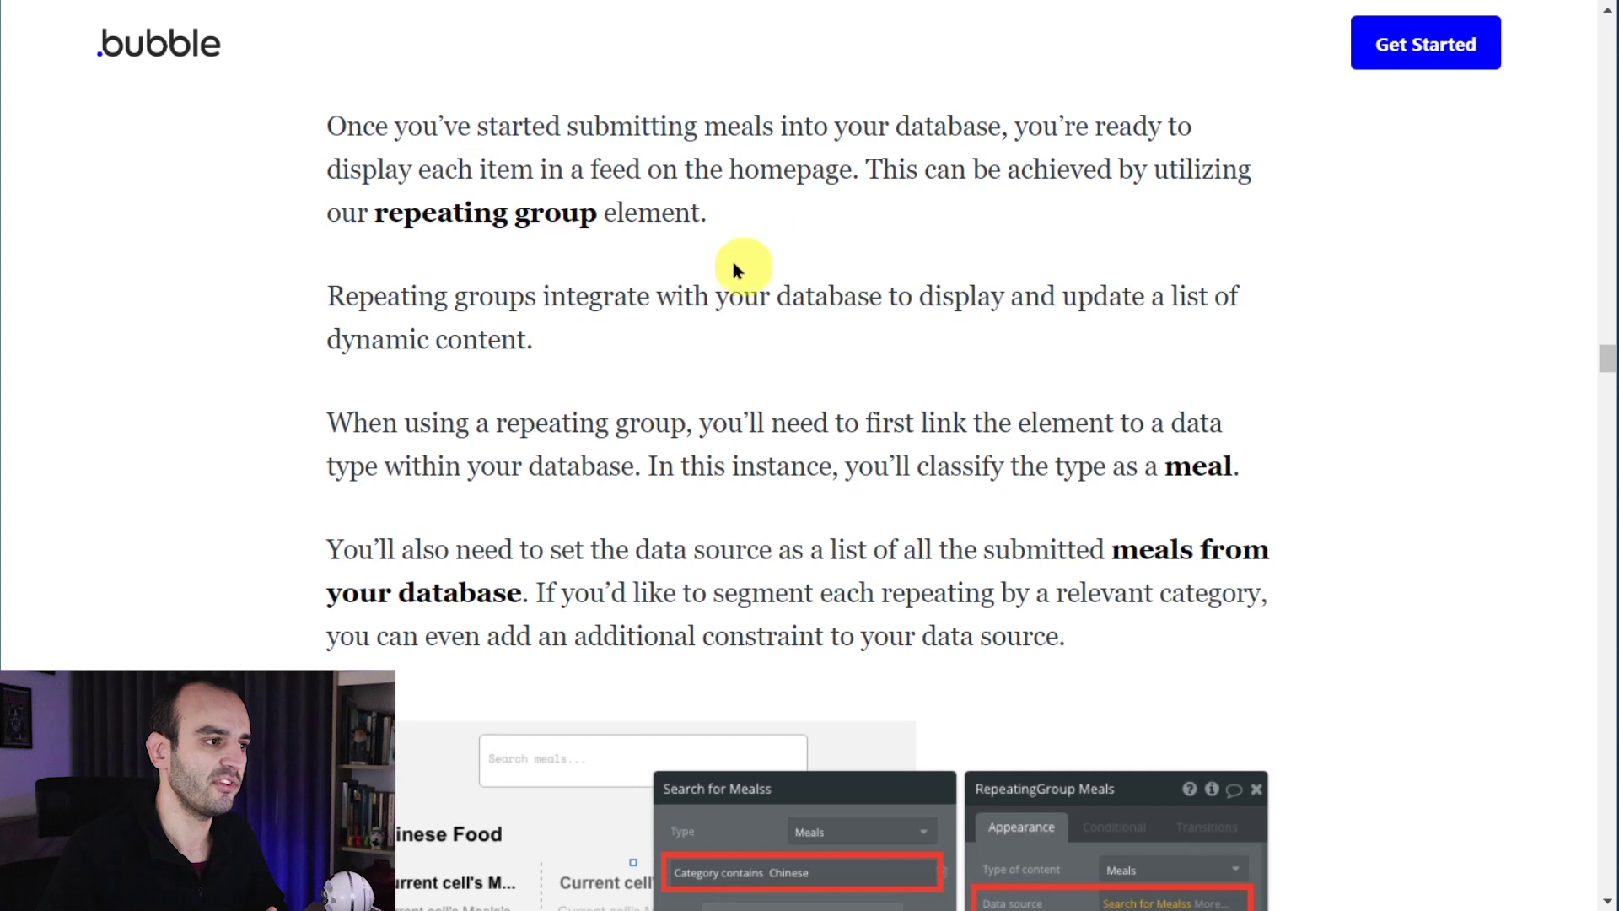
left_click_drag(485, 166, 653, 169)
left_click(734, 169)
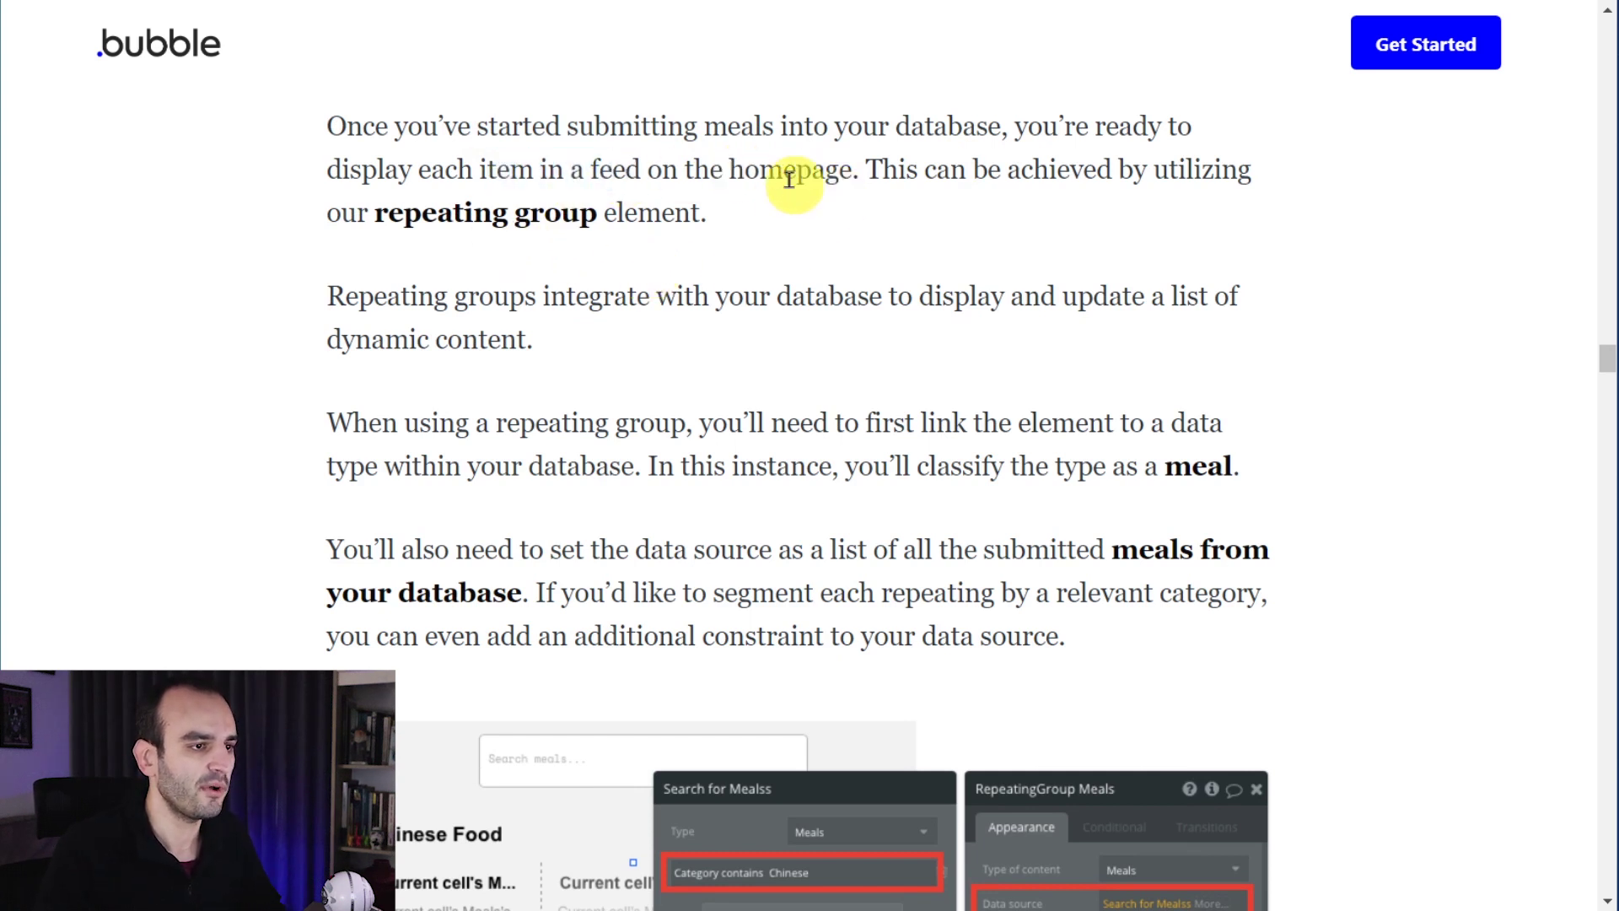
left_click_drag(375, 213, 615, 213)
left_click(612, 213)
left_click_drag(386, 301, 537, 296)
left_click(614, 290)
scroll(846, 303, "down", 2)
left_click_drag(1131, 173, 1187, 173)
scroll(543, 231, "down", 2)
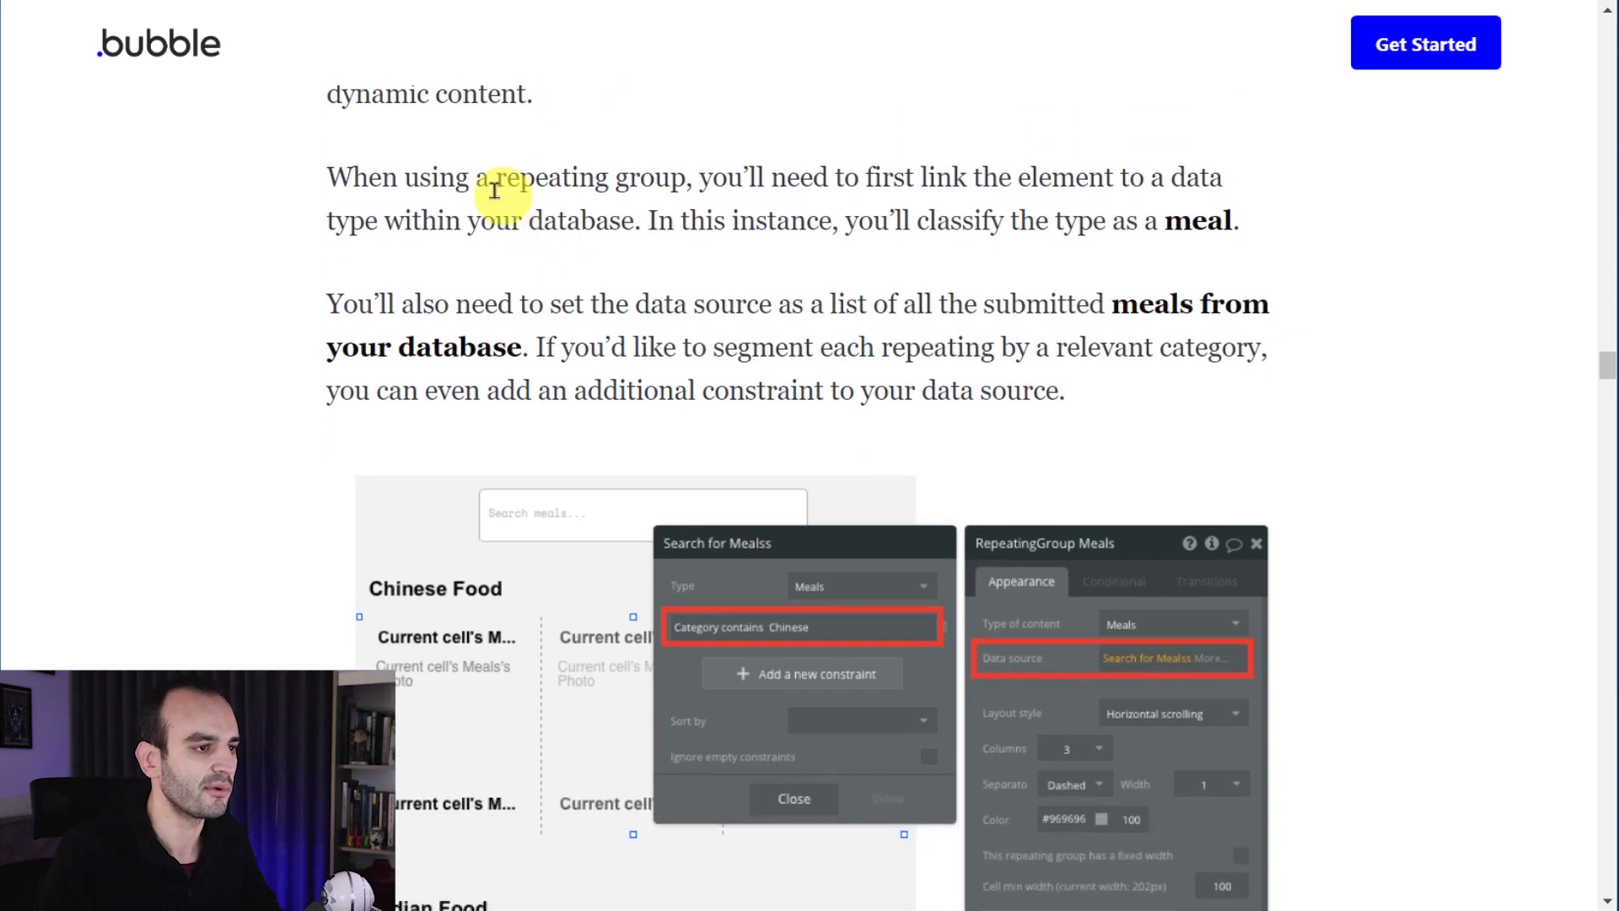
scroll(490, 191, "down", 6)
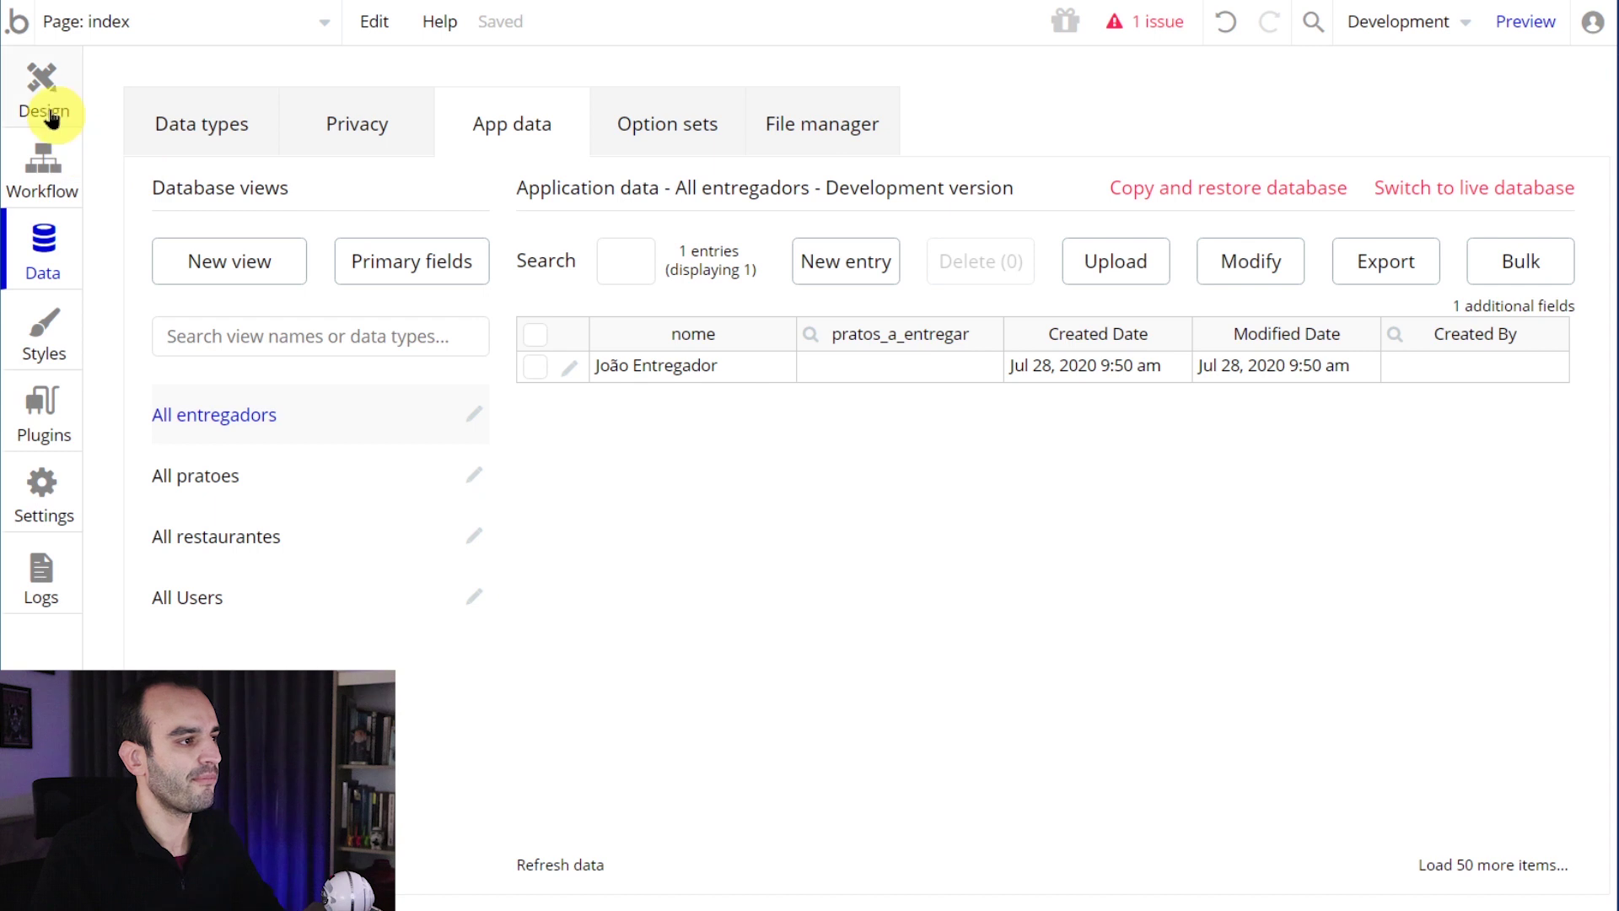
- Open the index page's design view and draw a repeating group about 523 by 565 px near the top of the page
left_click(43, 91)
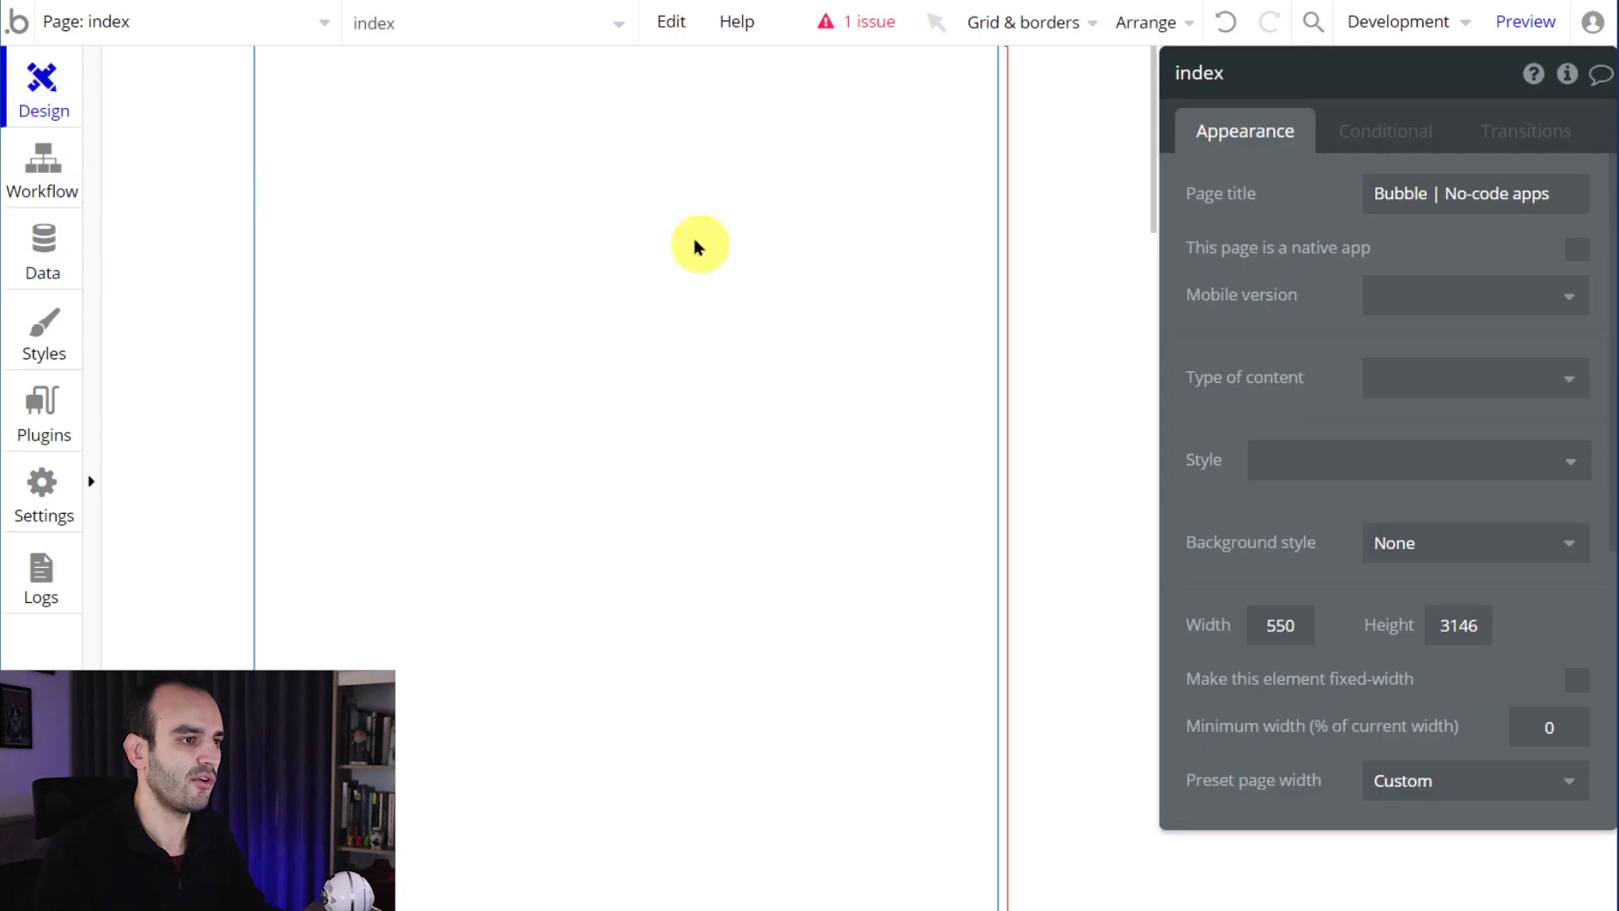
left_click(94, 393)
left_click(168, 729)
left_click_drag(406, 98, 1106, 838)
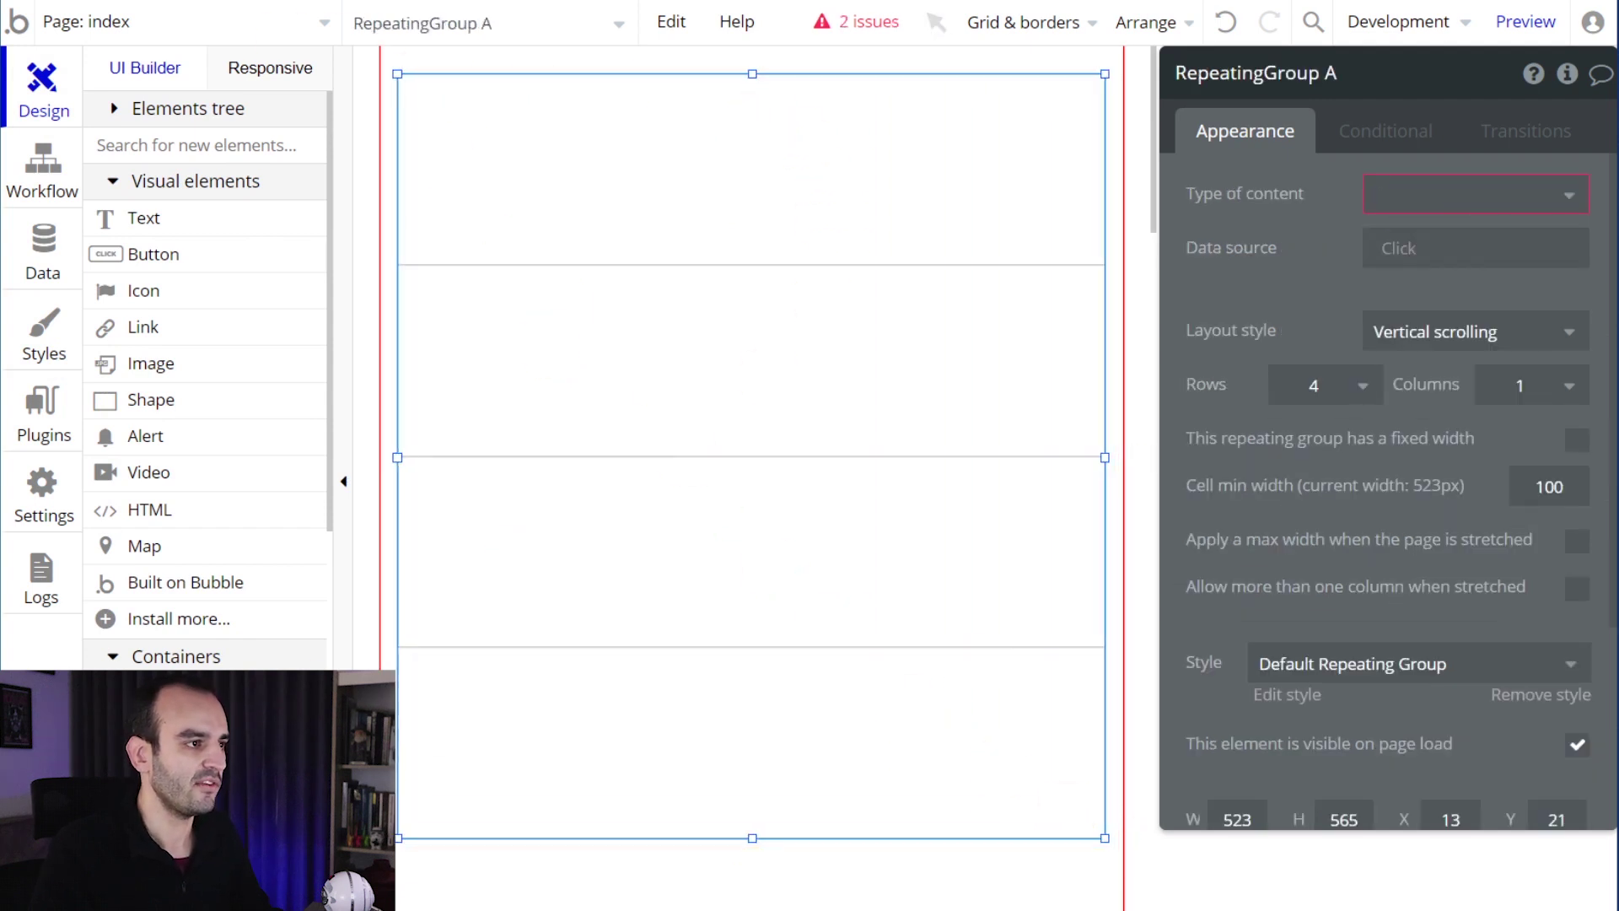